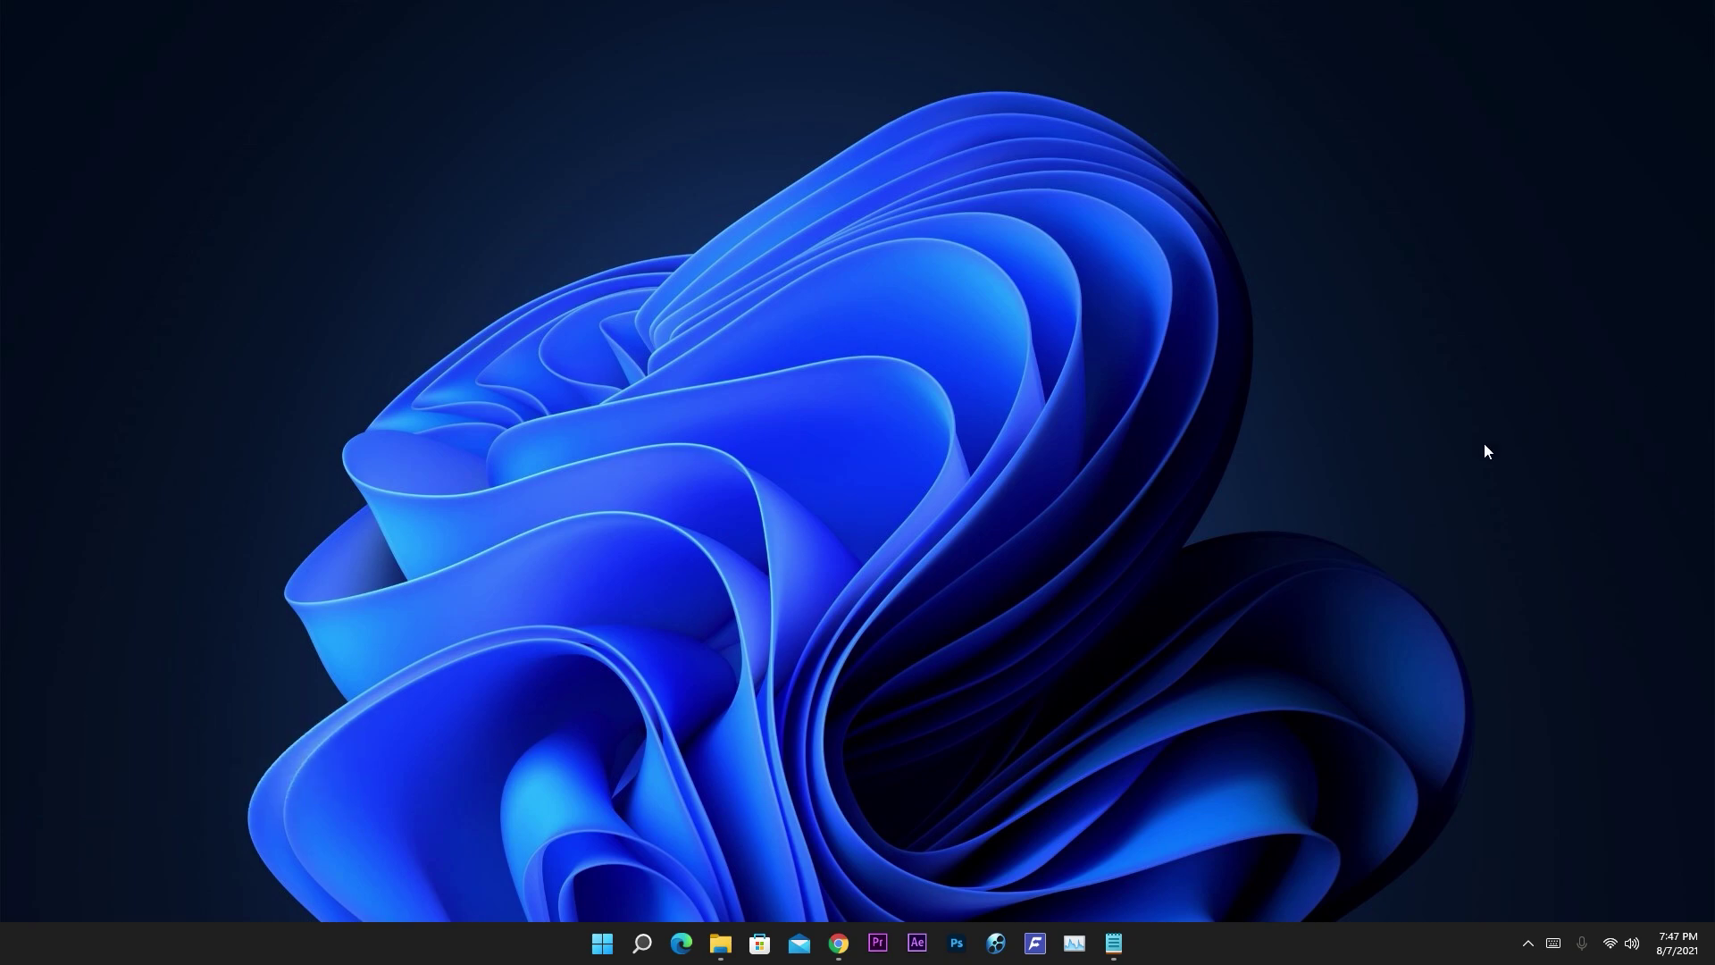
- Copy the Wallpaper link from the Links text file in Notepad and open it in Chrome
click(1116, 945)
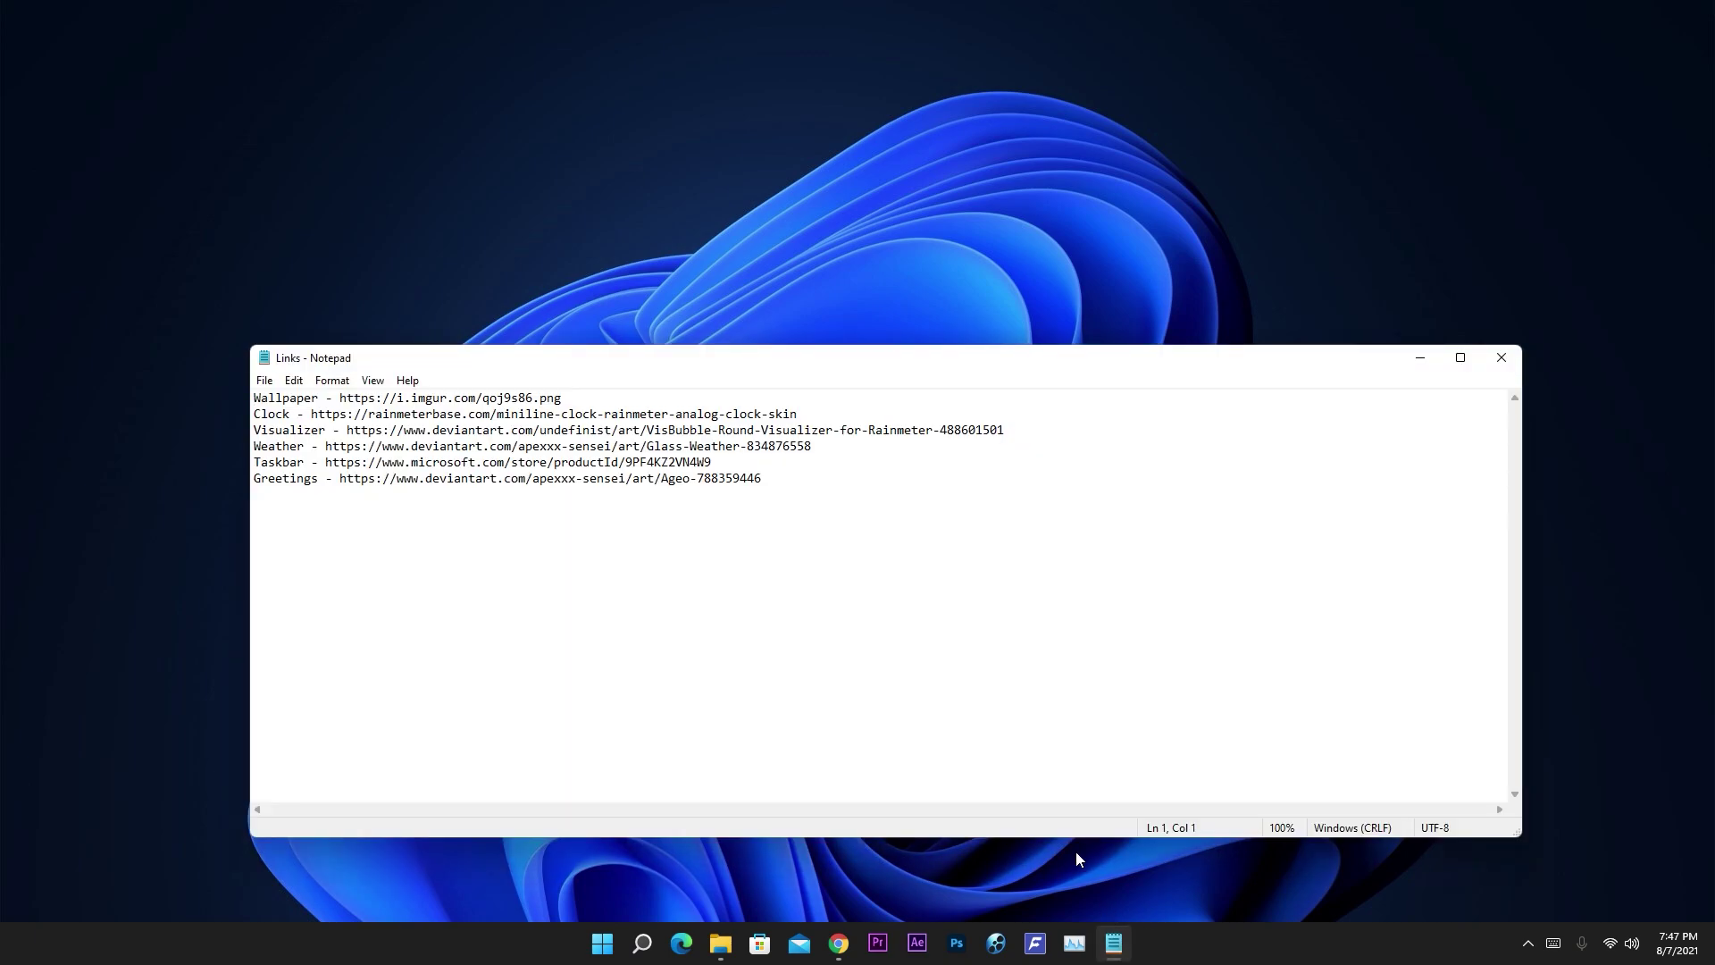
drag(588, 407, 349, 406)
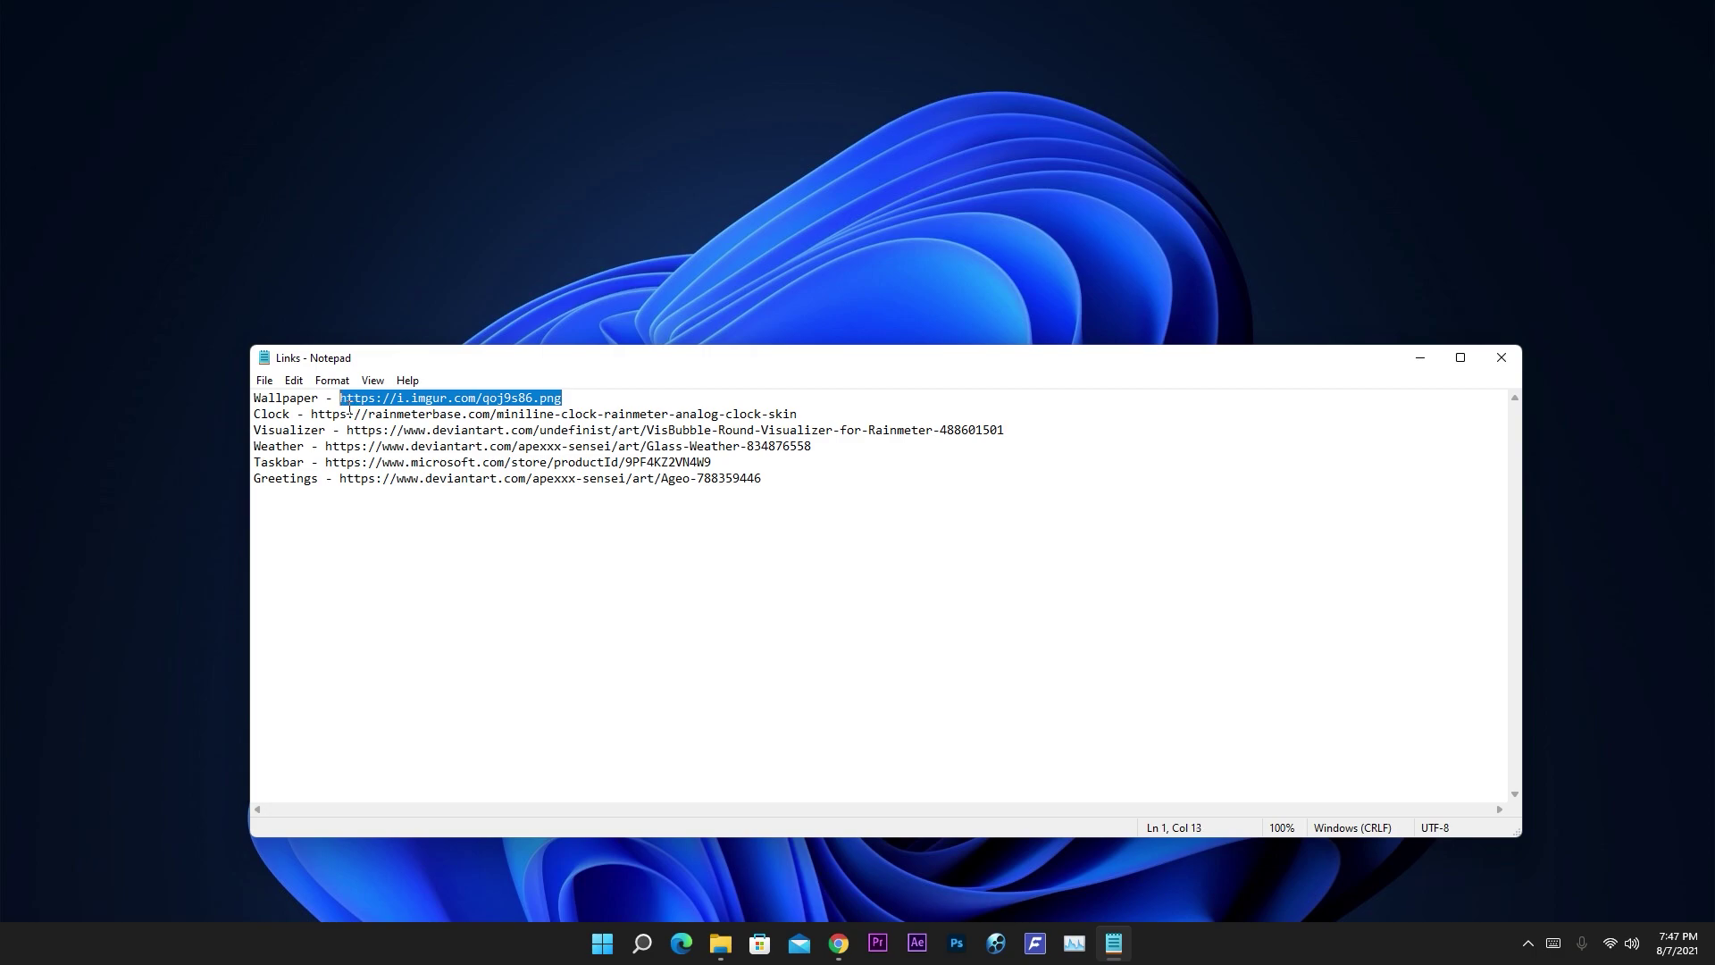
right_click(376, 412)
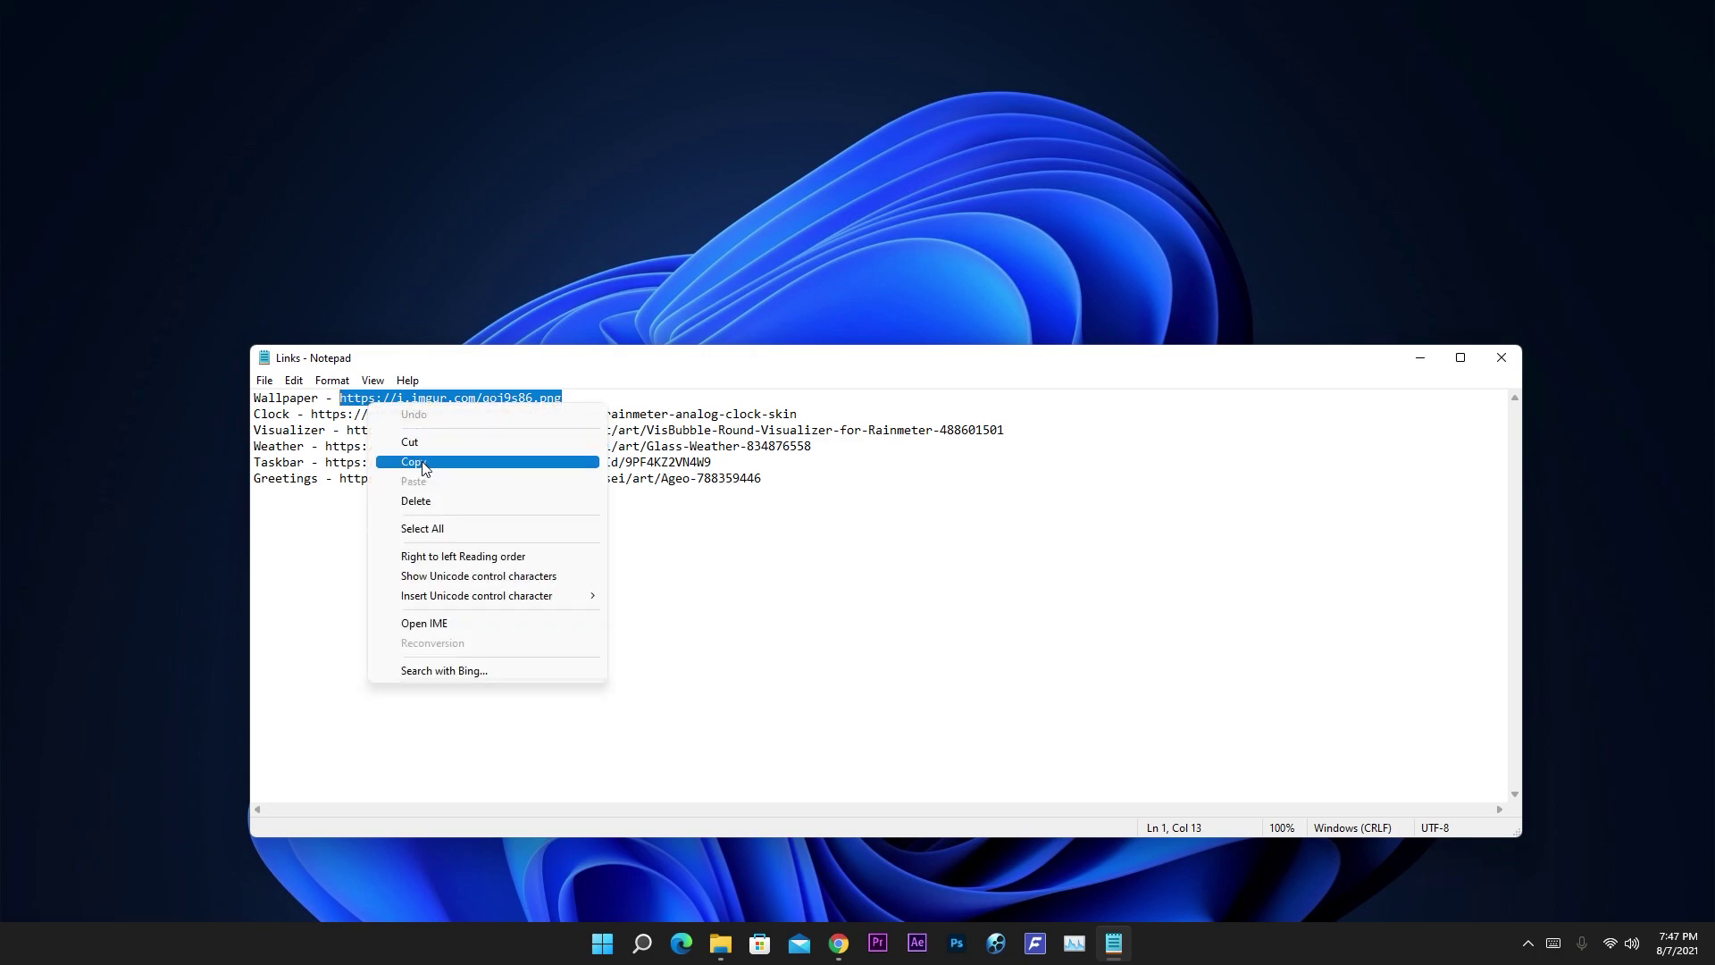
click(402, 461)
click(837, 943)
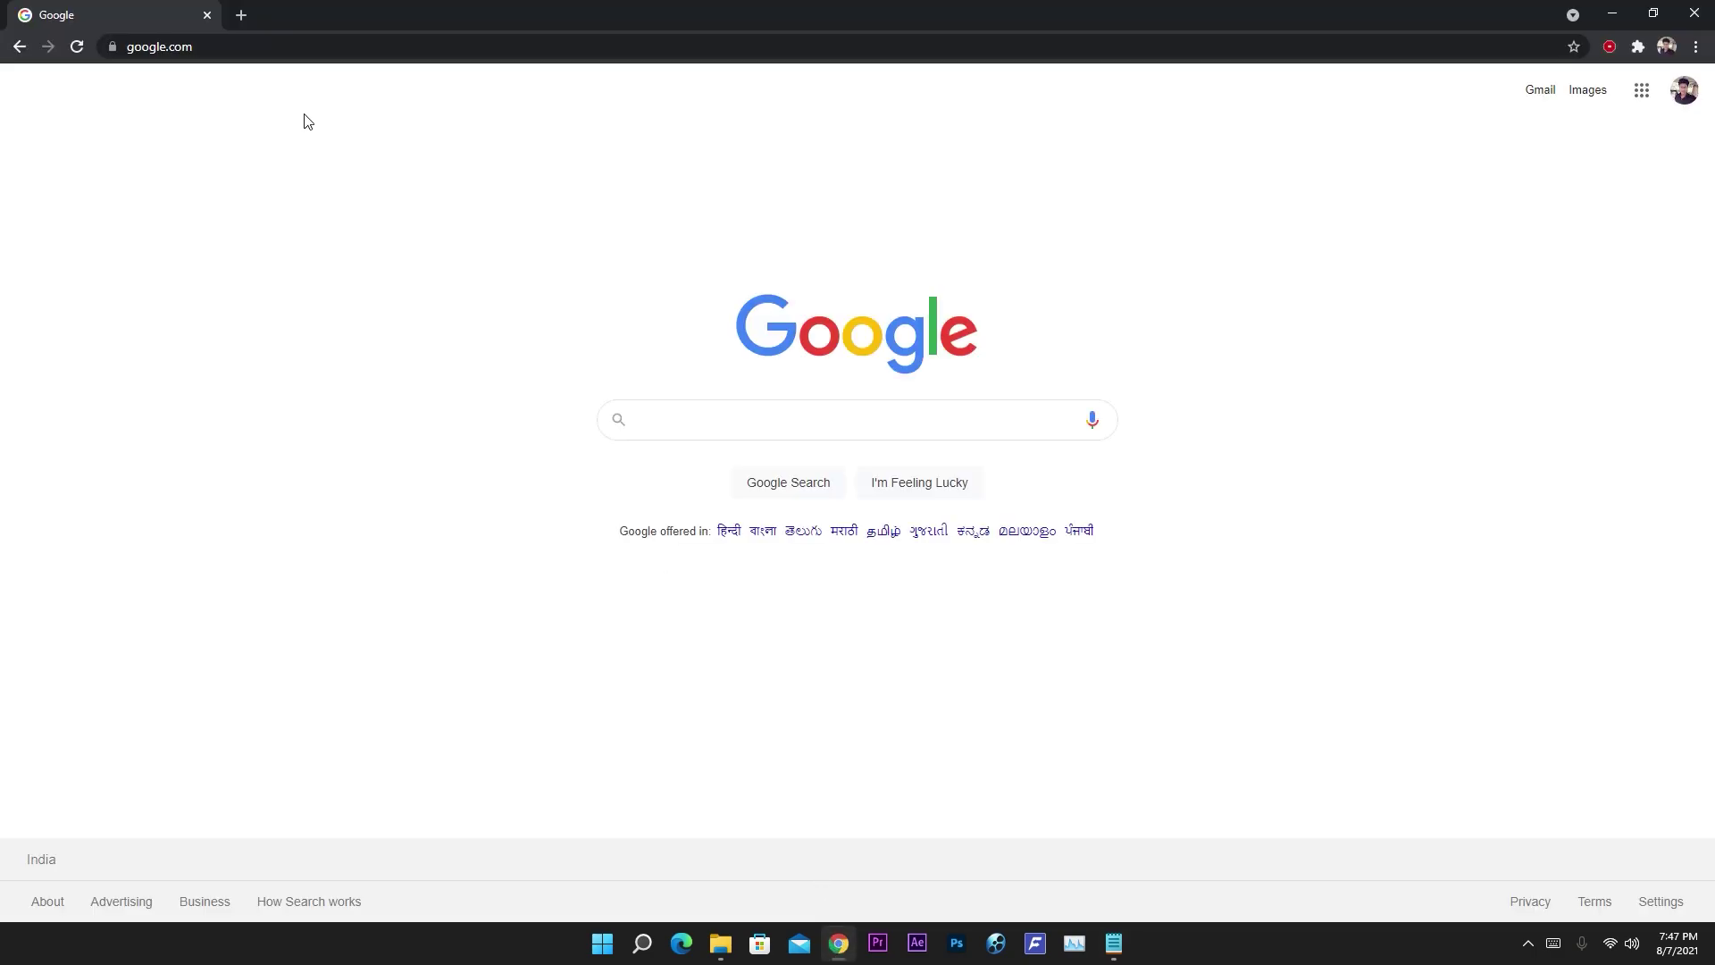
click(230, 57)
key(ctrl+v)
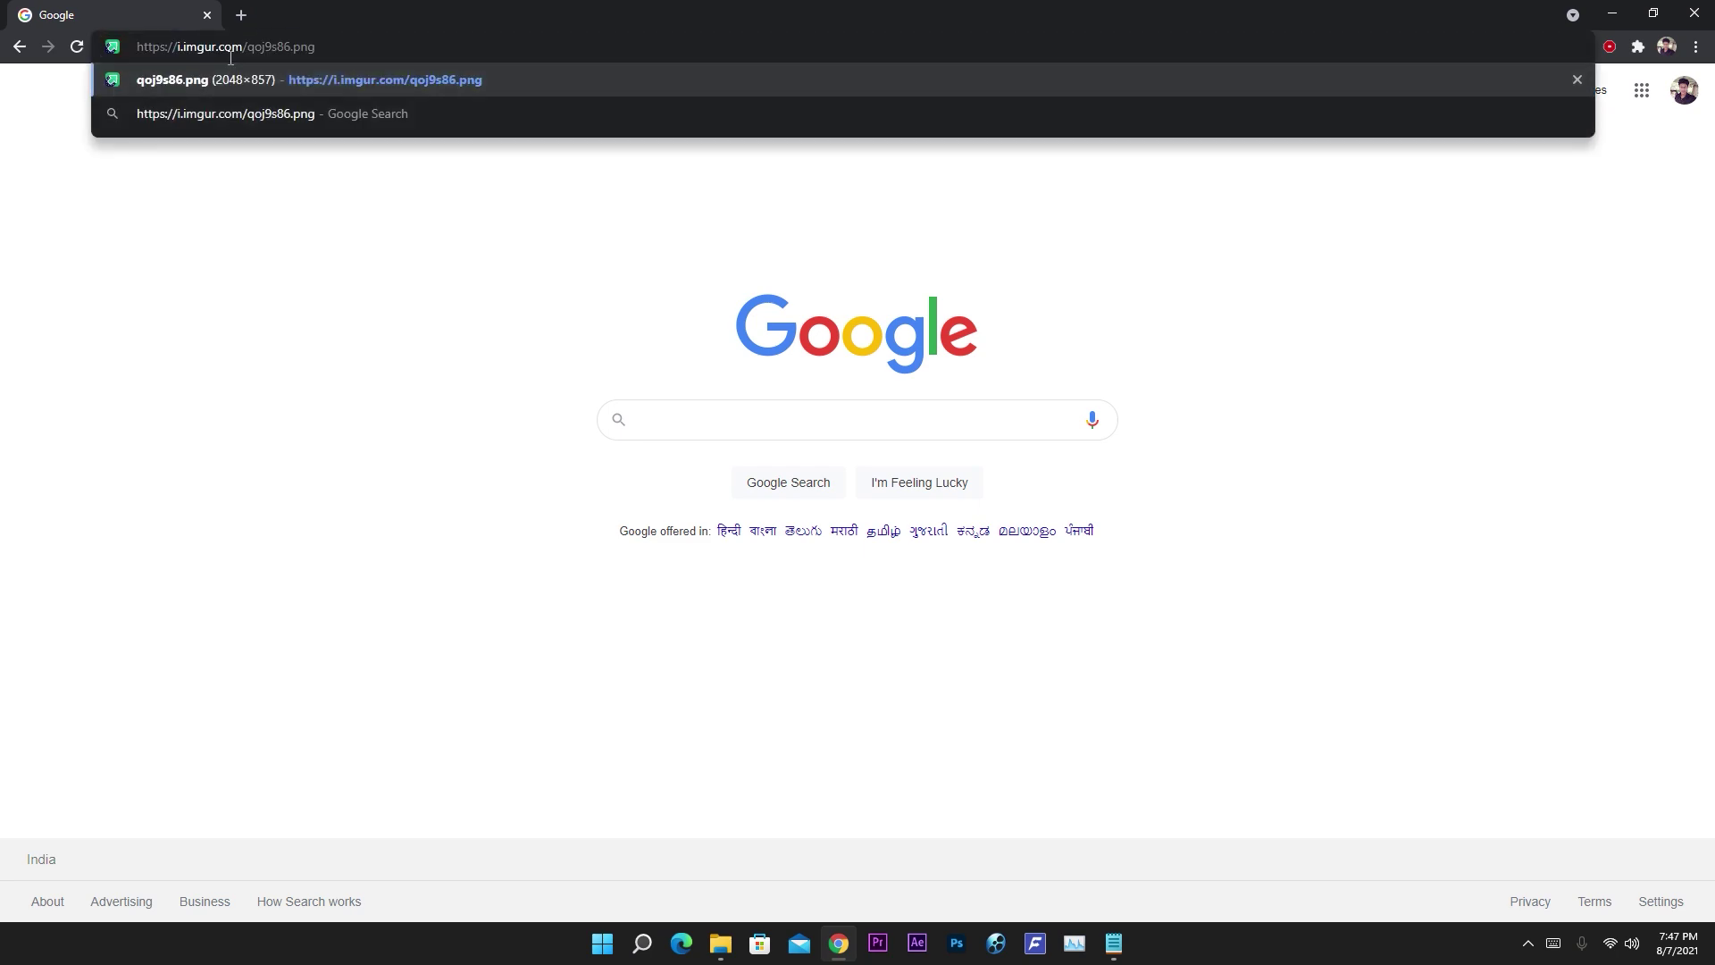
key(Return)
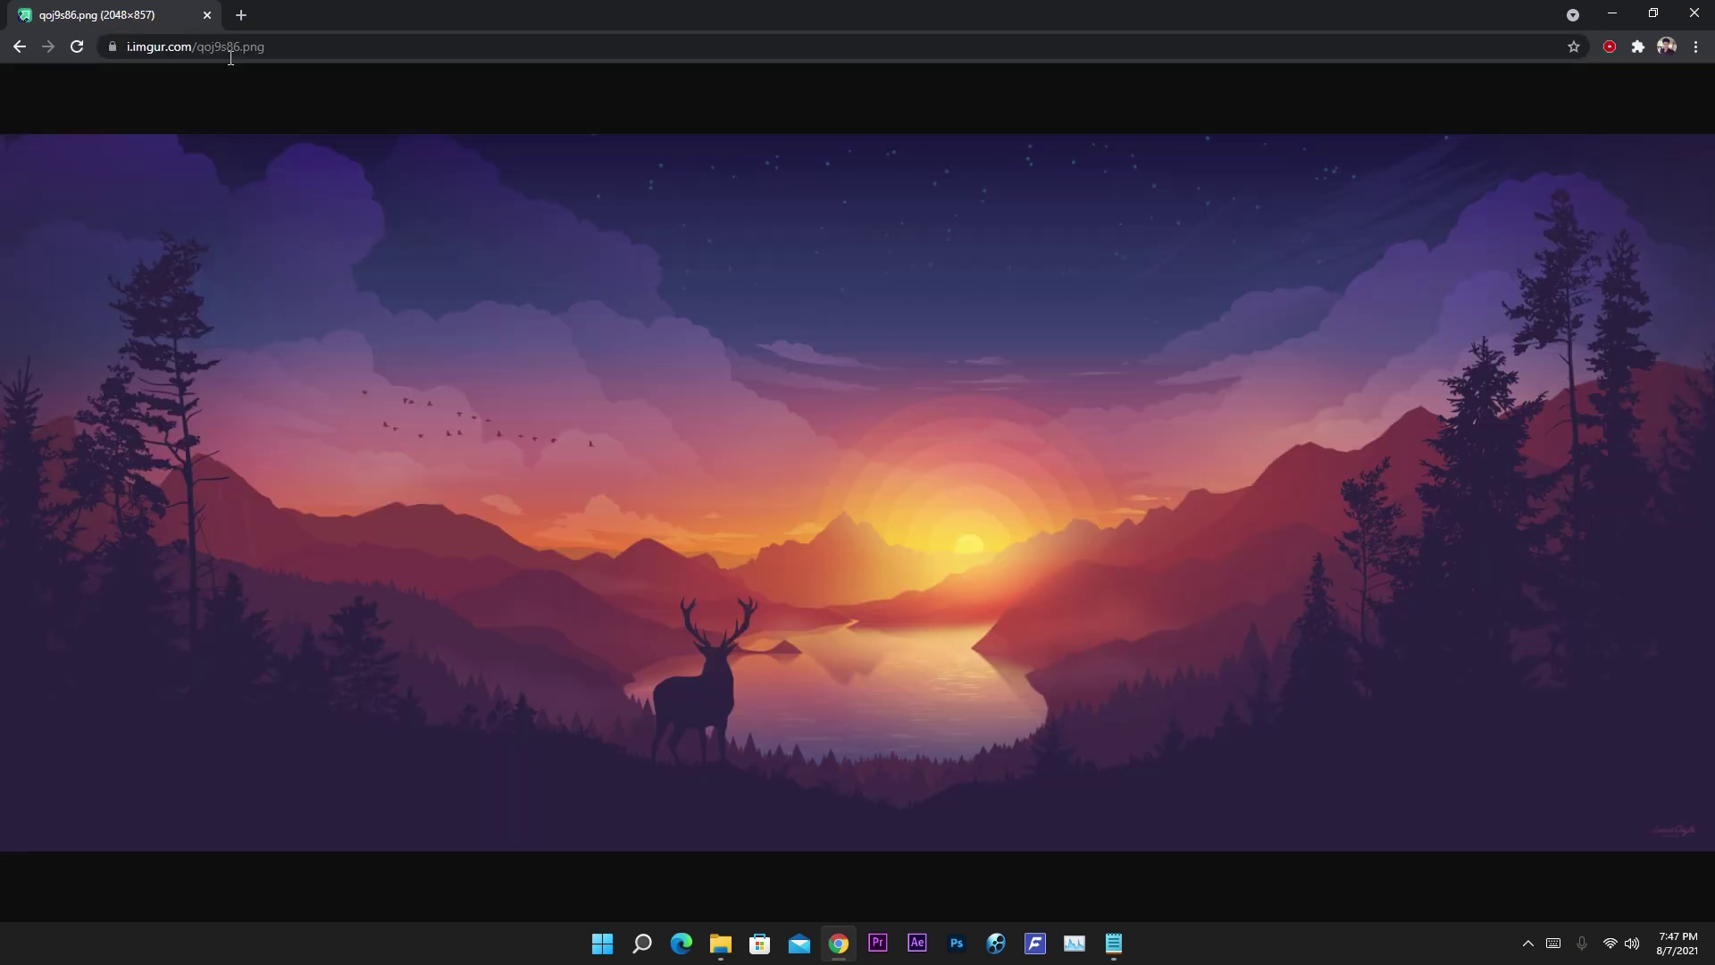
- Save the wallpaper image as a PNG named wallpaper in the Downloads folder
right_click(303, 289)
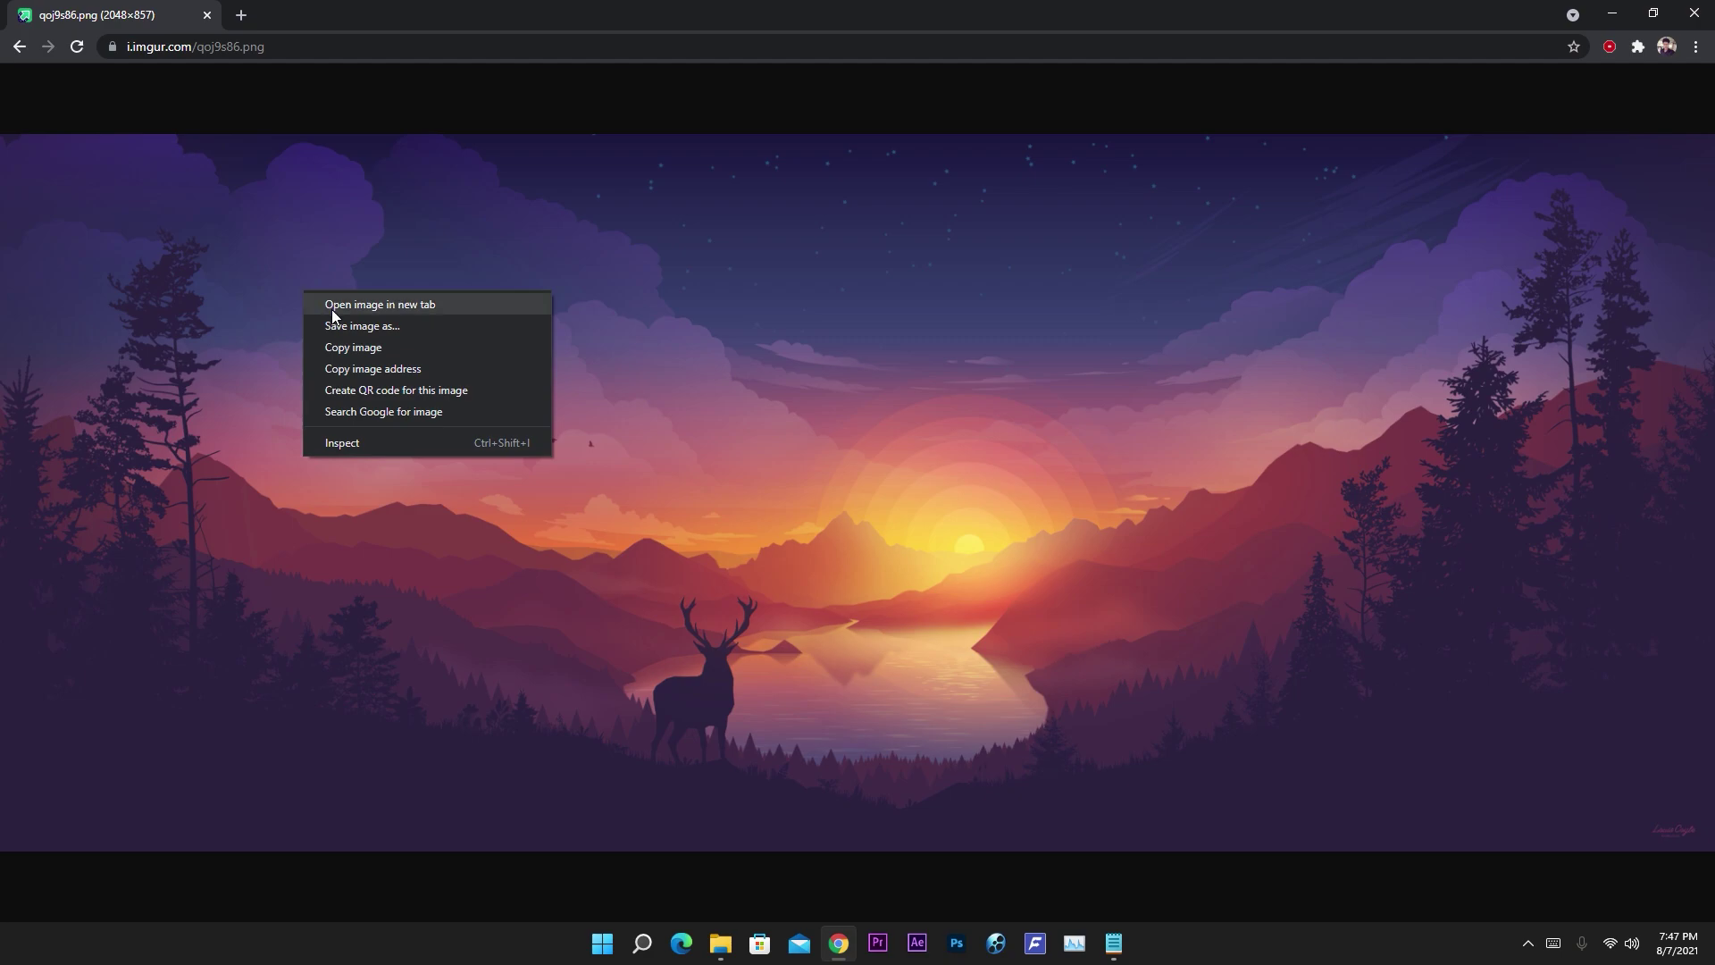
click(343, 325)
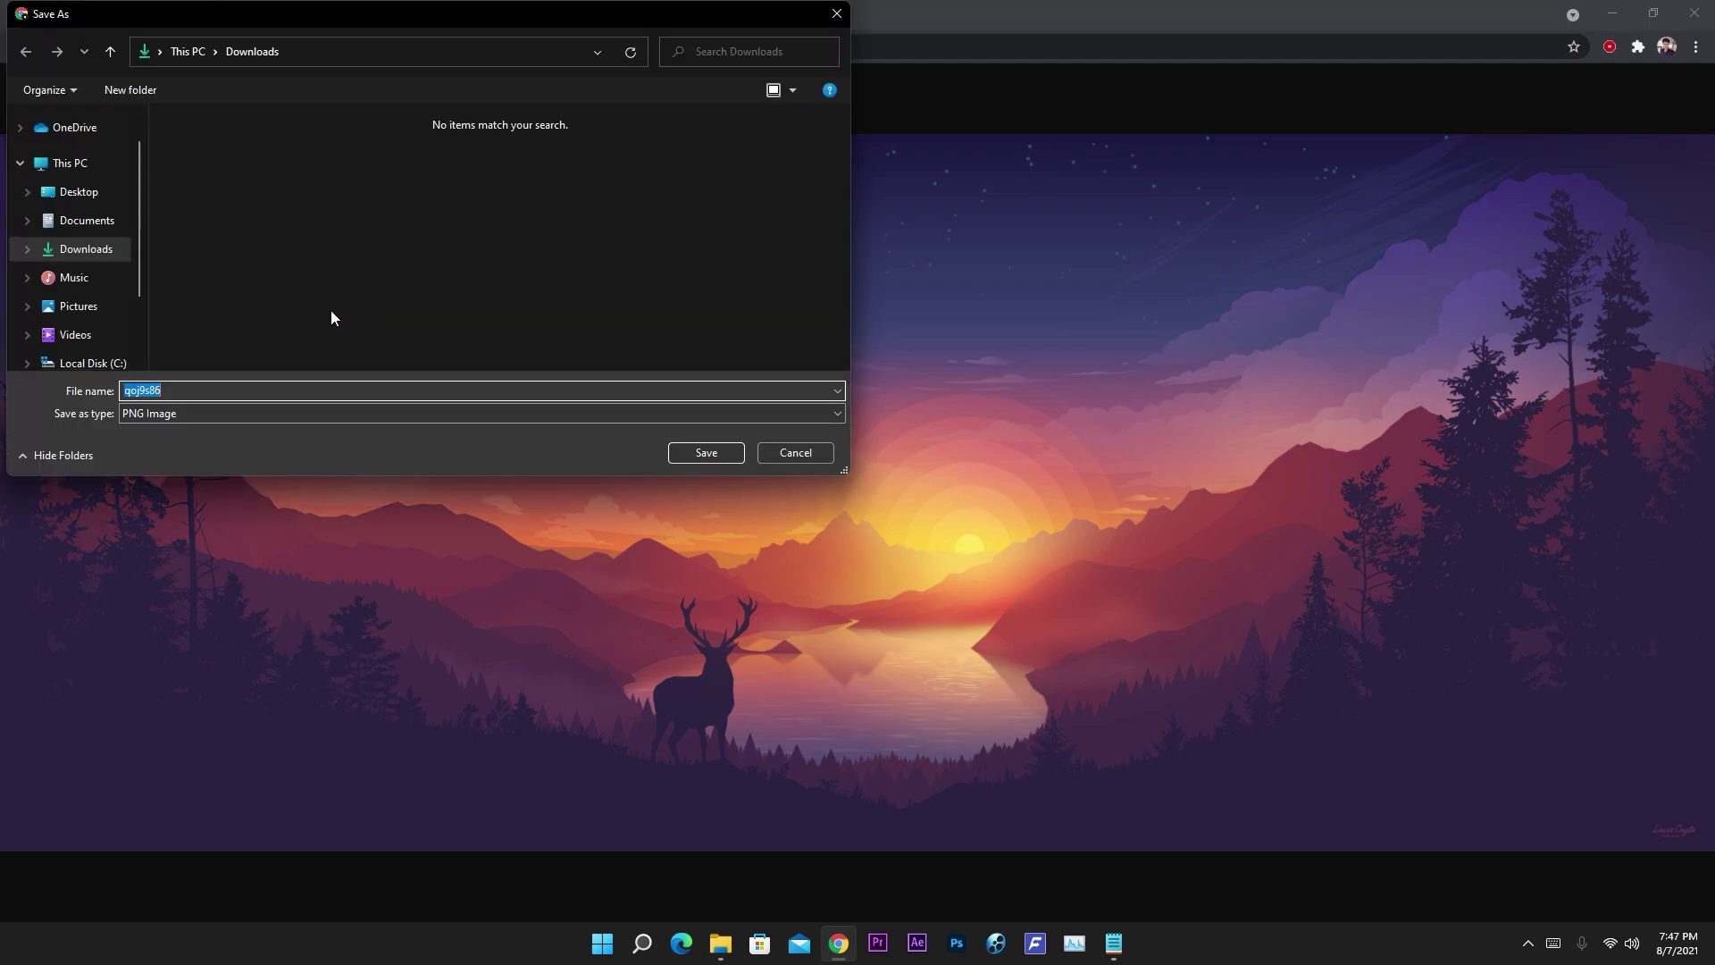
text(wallpaper)
key(Return)
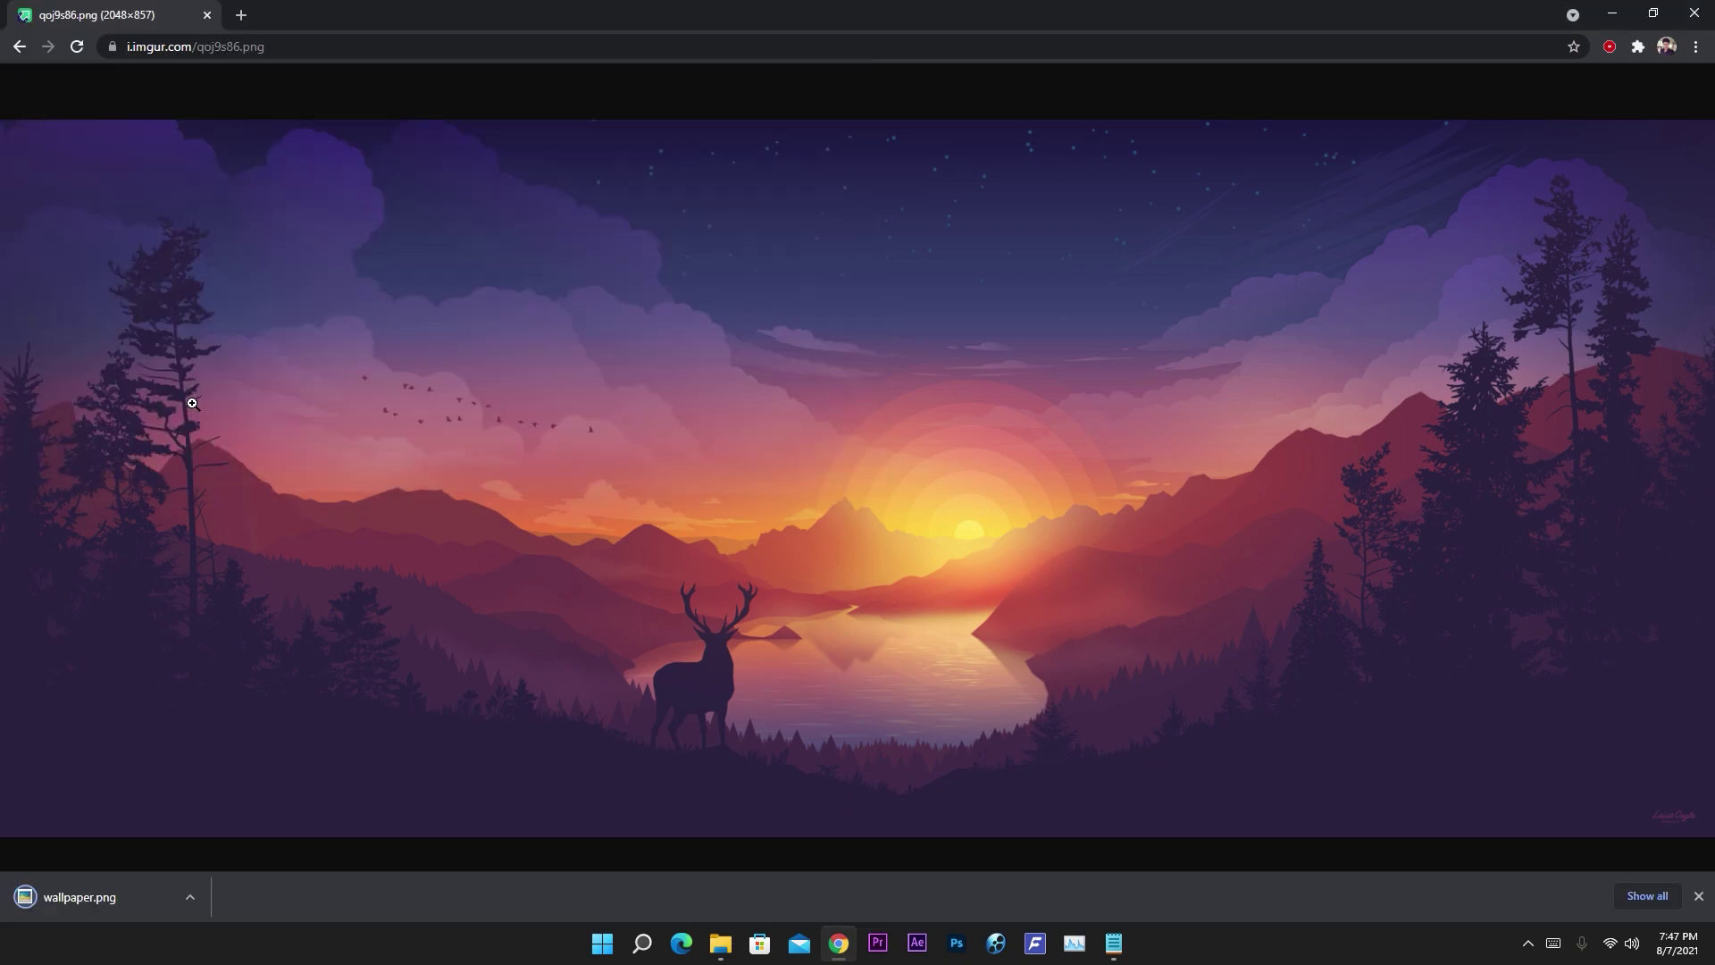
- Show the downloaded wallpaper file in its folder, set it as the desktop background and minimize the open windows
click(190, 897)
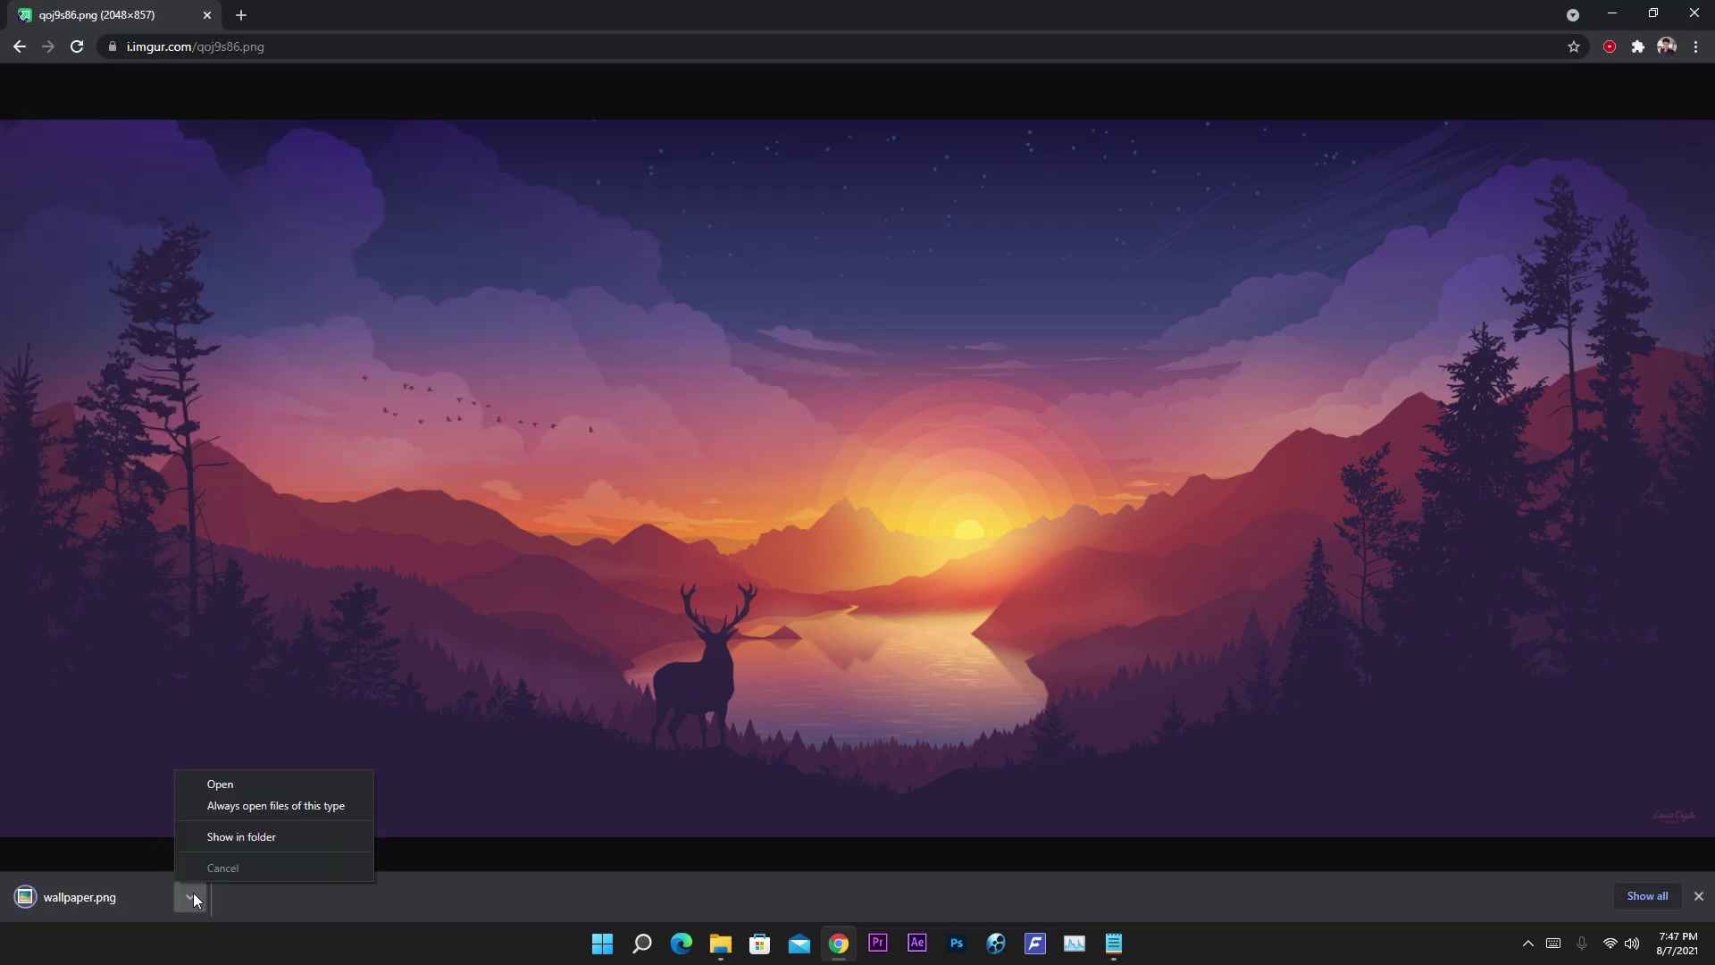
click(241, 836)
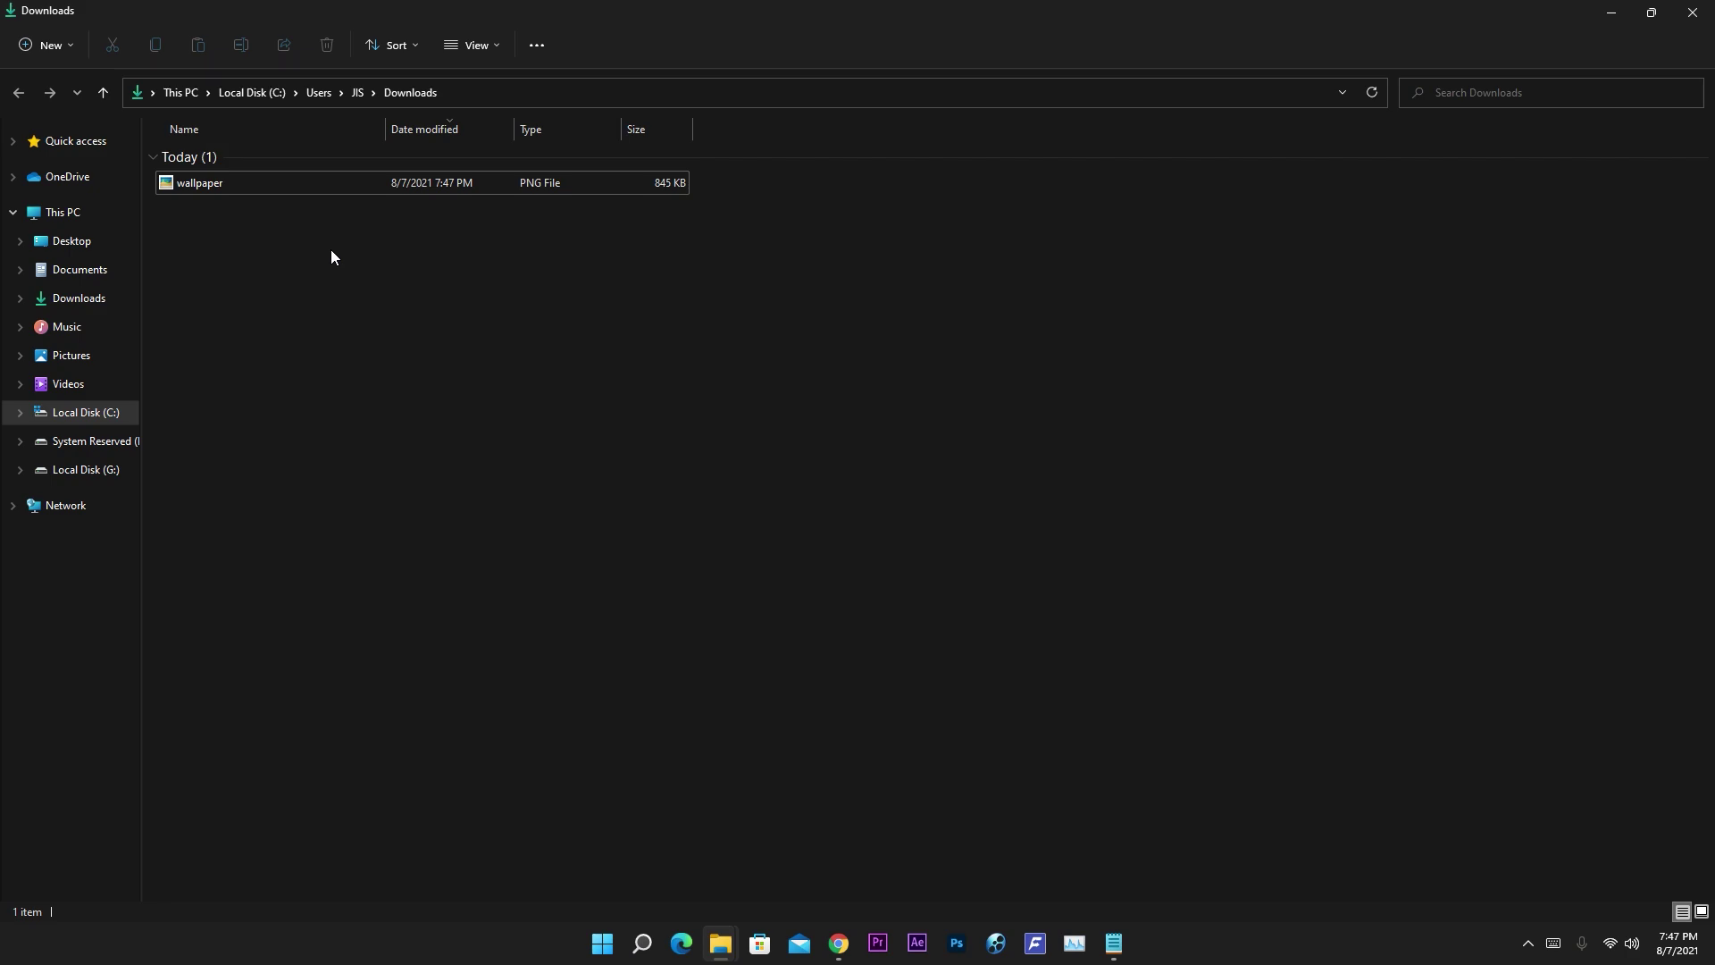
click(309, 185)
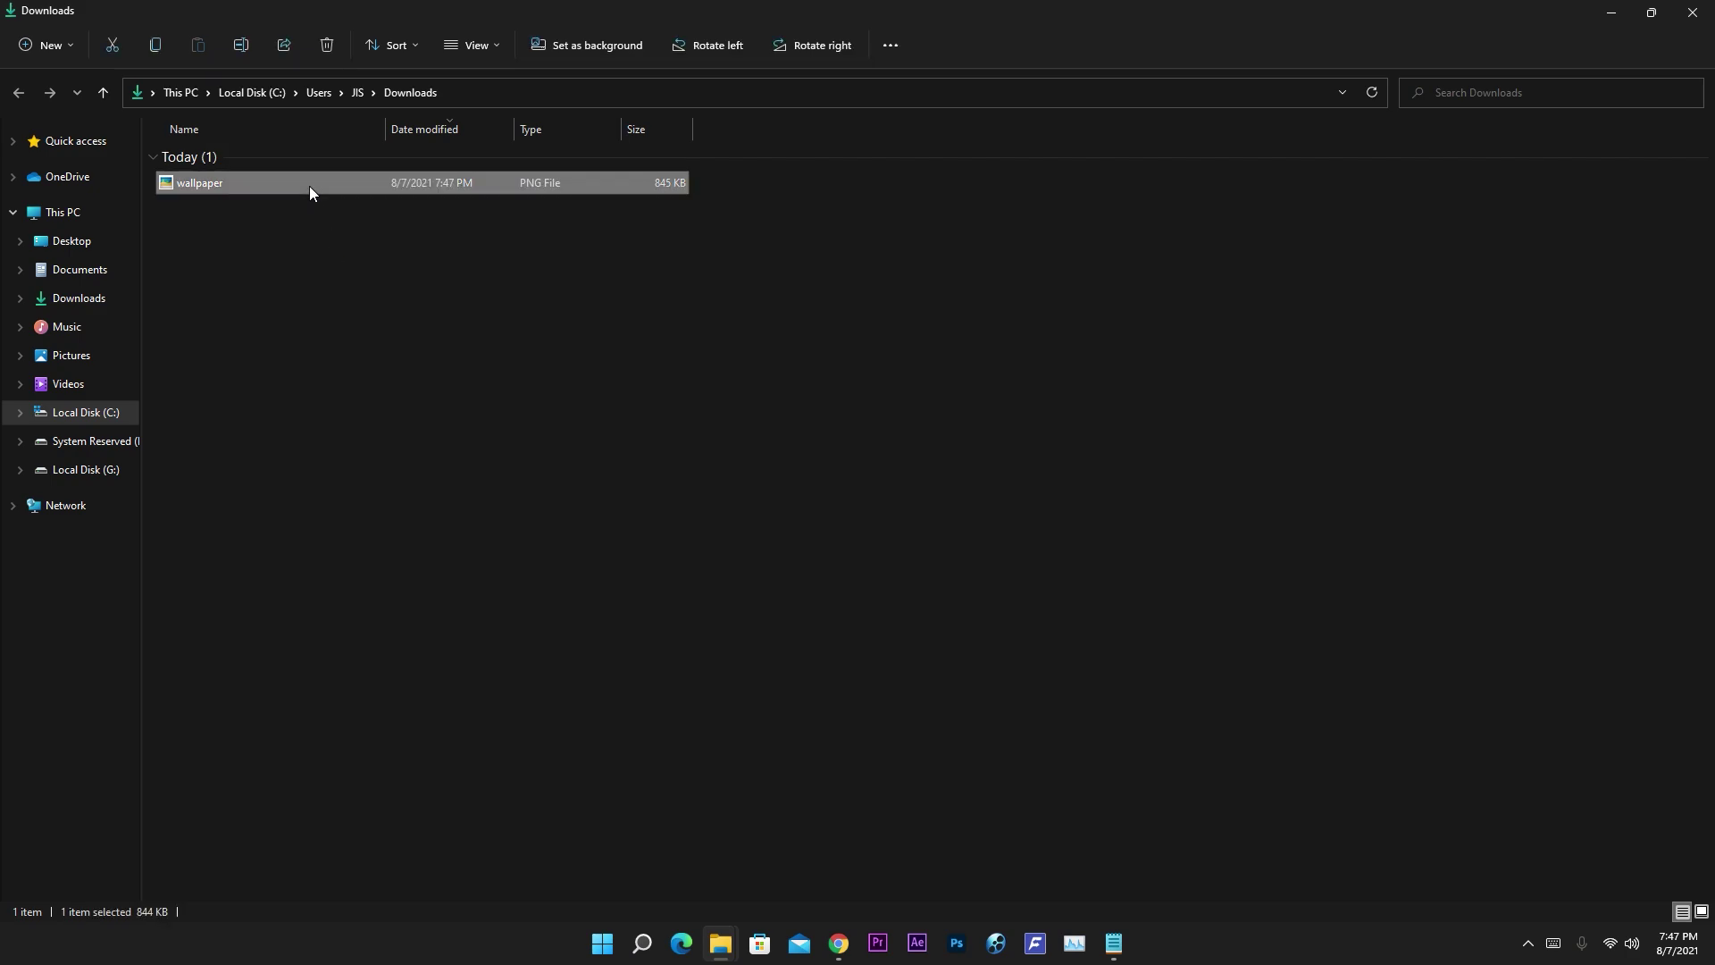
right_click(309, 185)
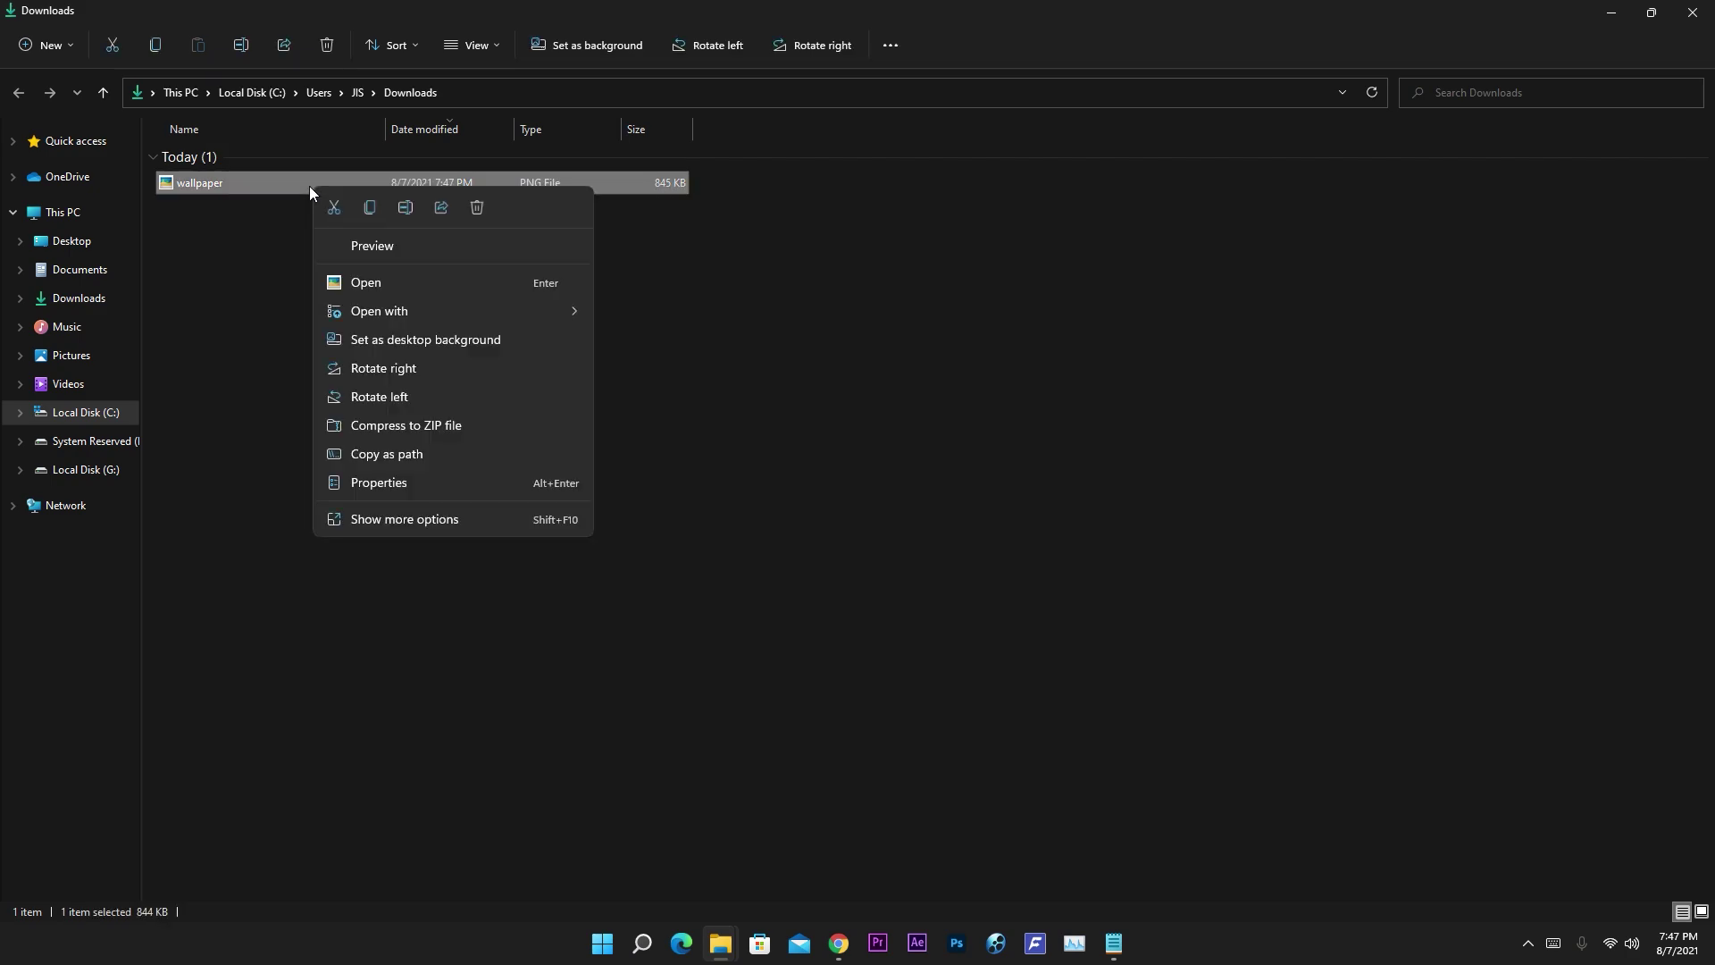
click(378, 345)
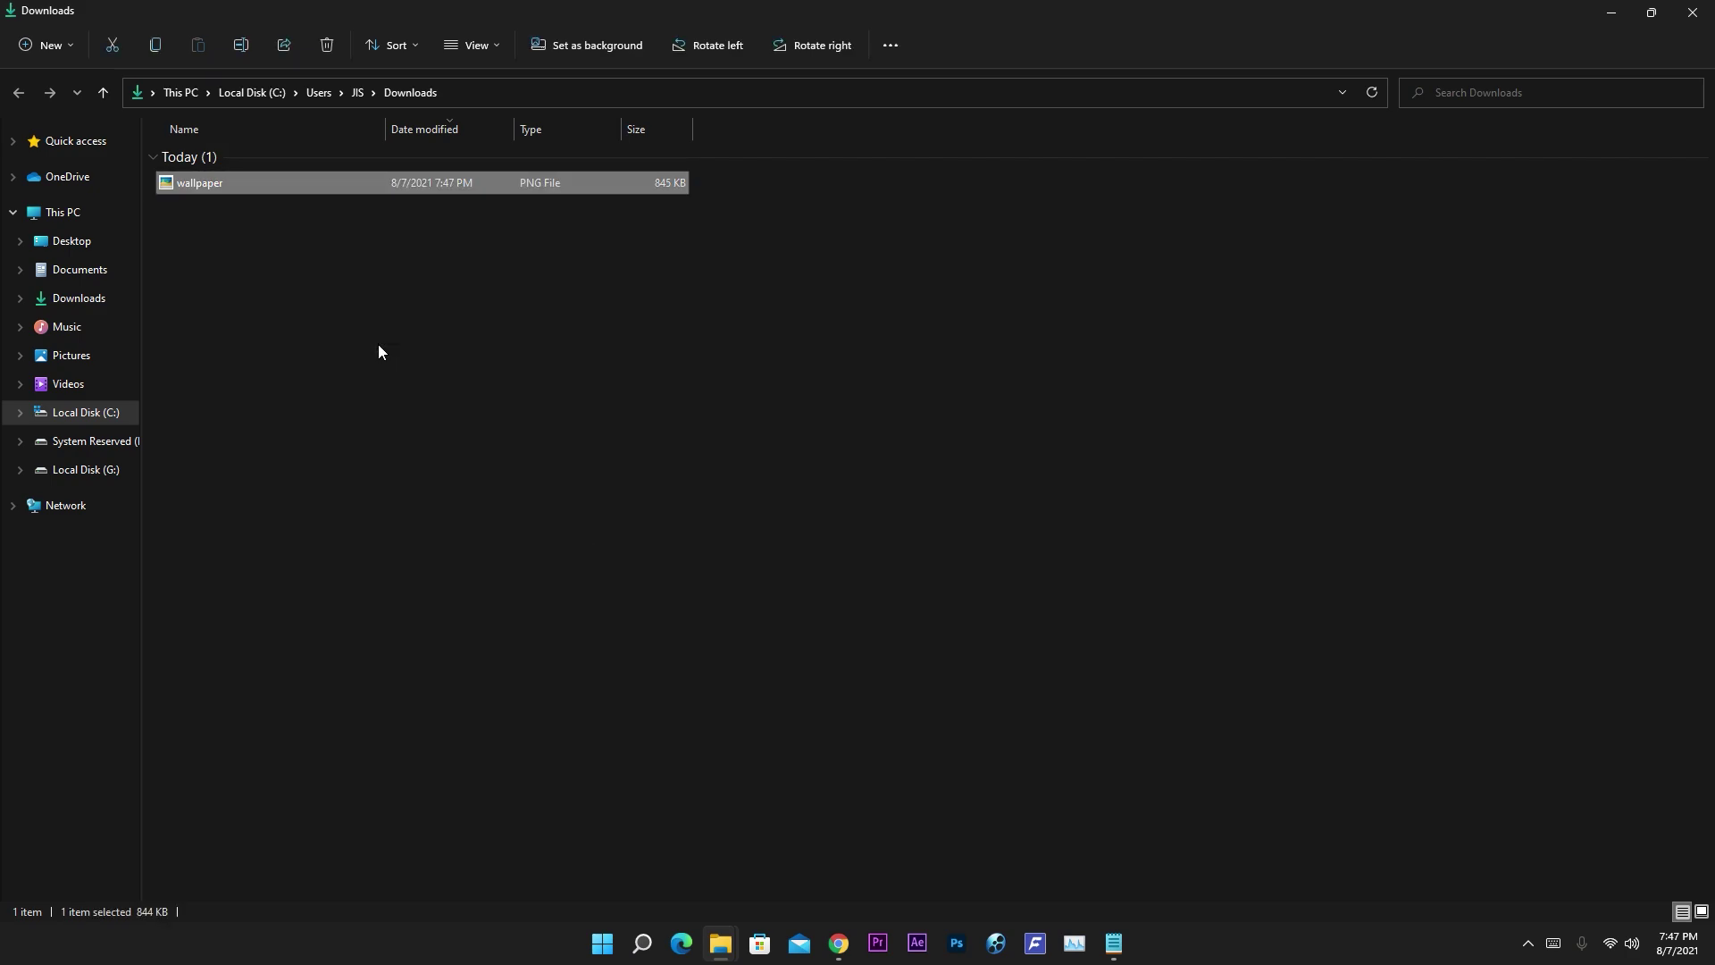
click(1608, 7)
click(1610, 10)
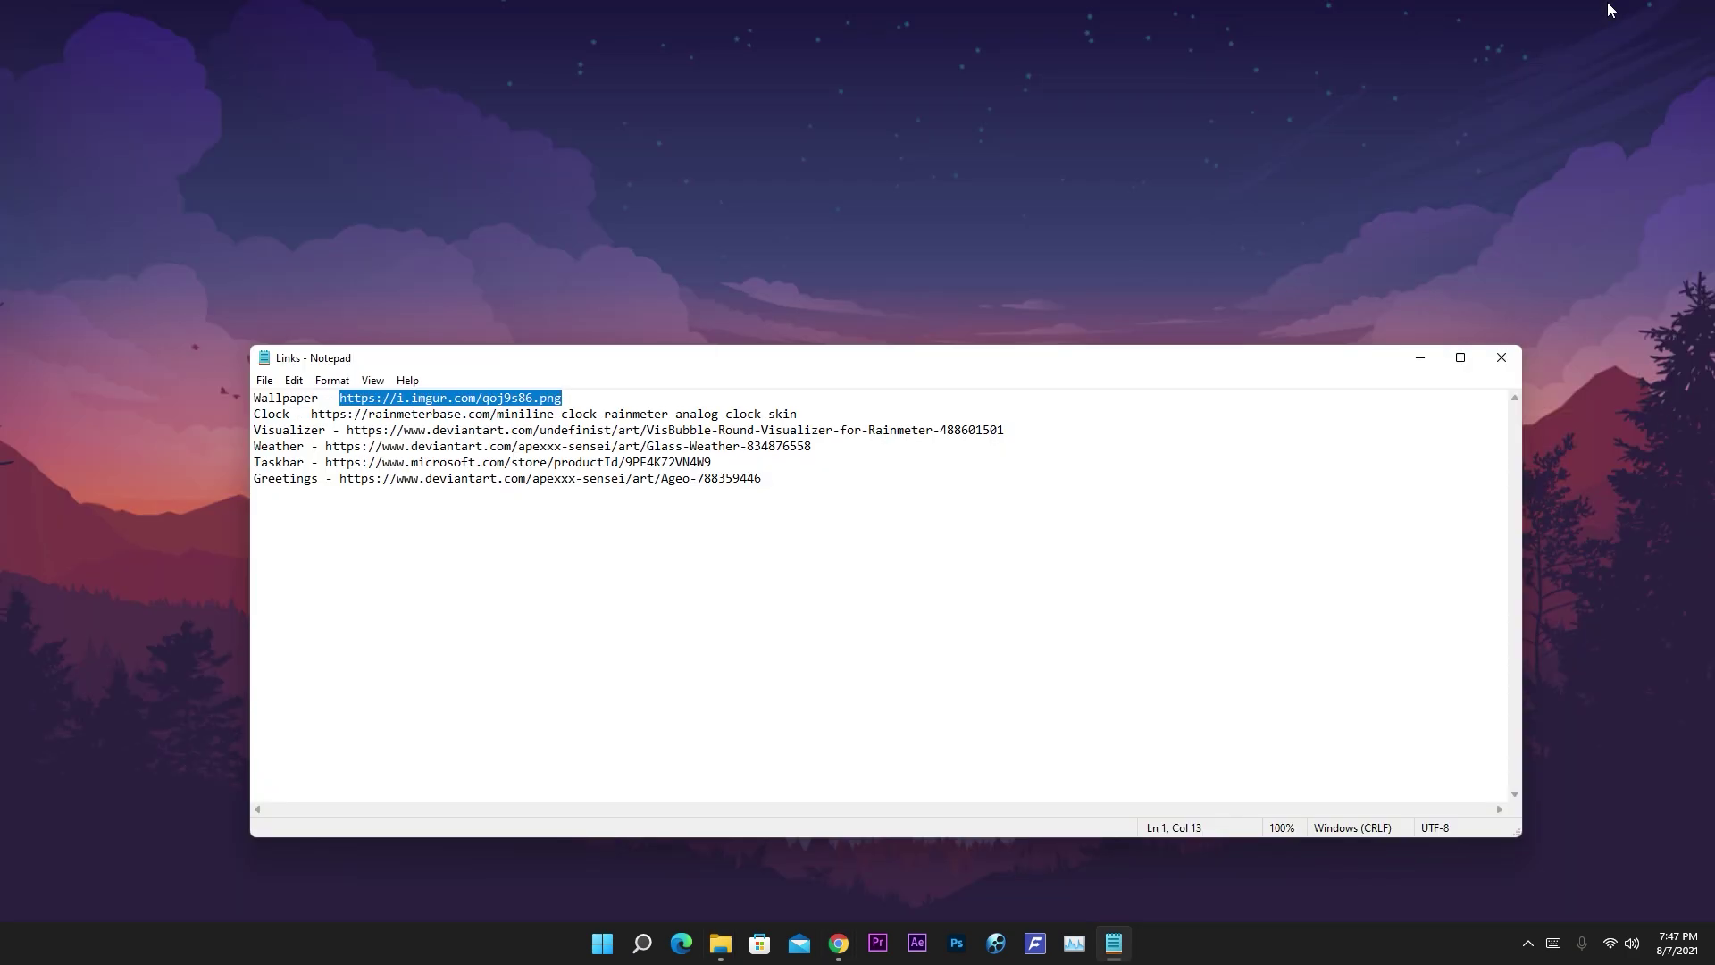
click(1418, 361)
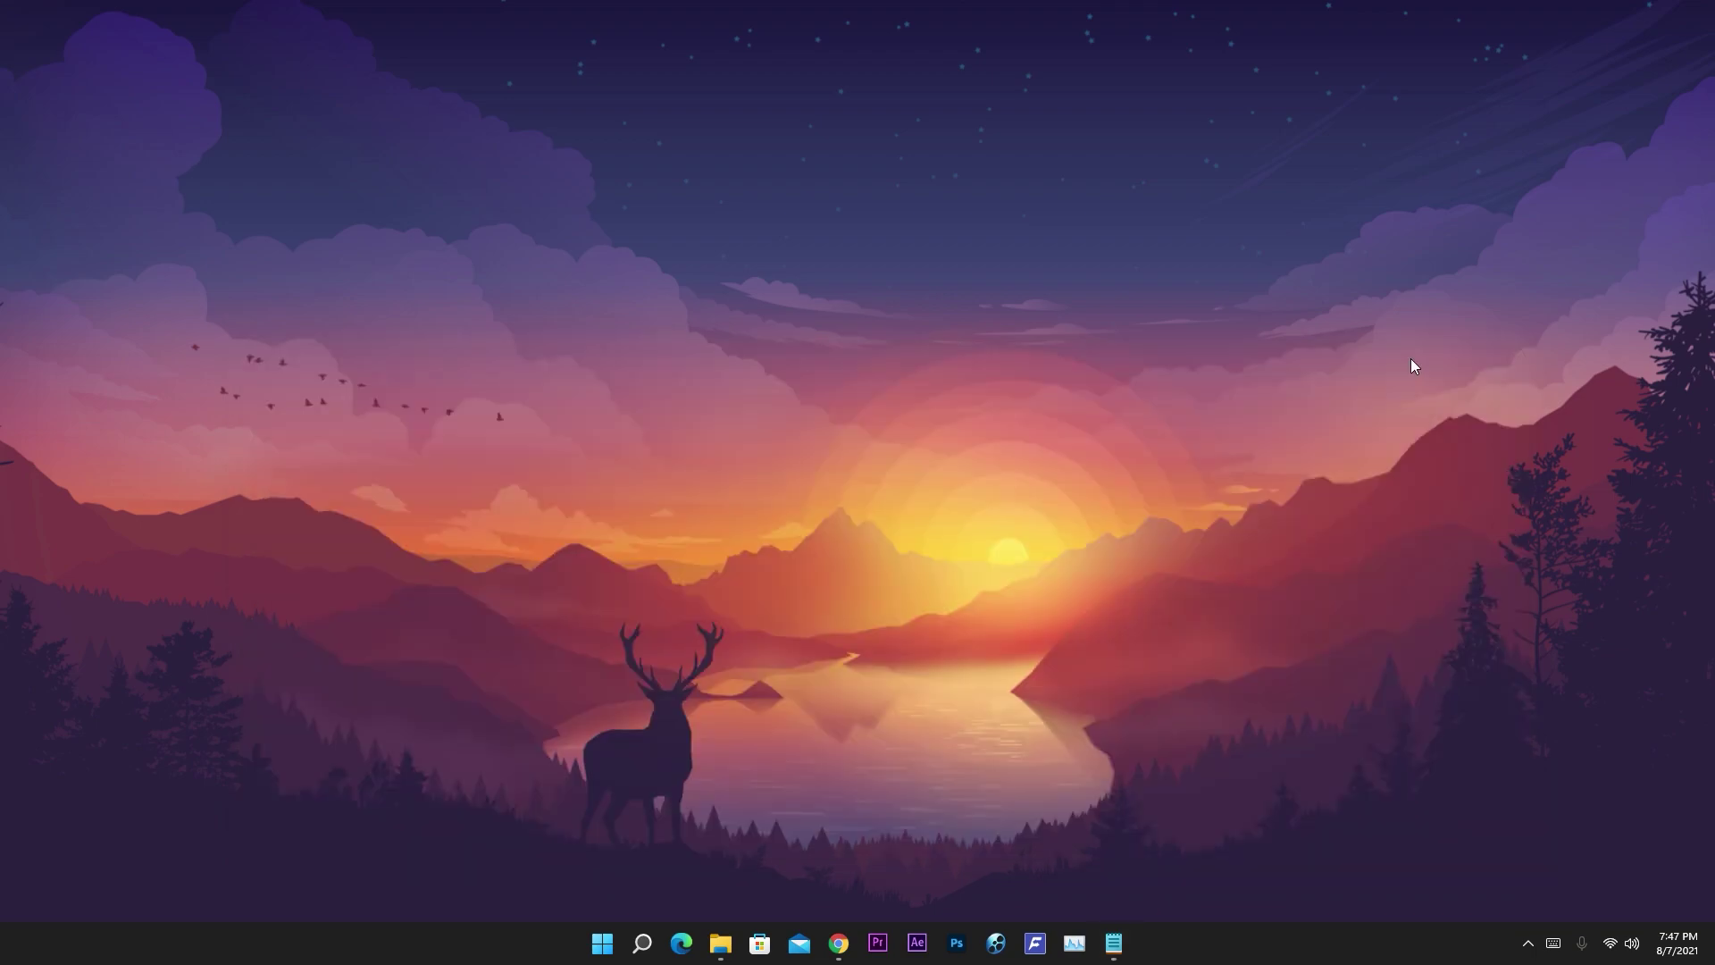
- Copy the Clock link from the Links file in Notepad and load the rainmeterbase.com page in Chrome
key(alt+Tab)
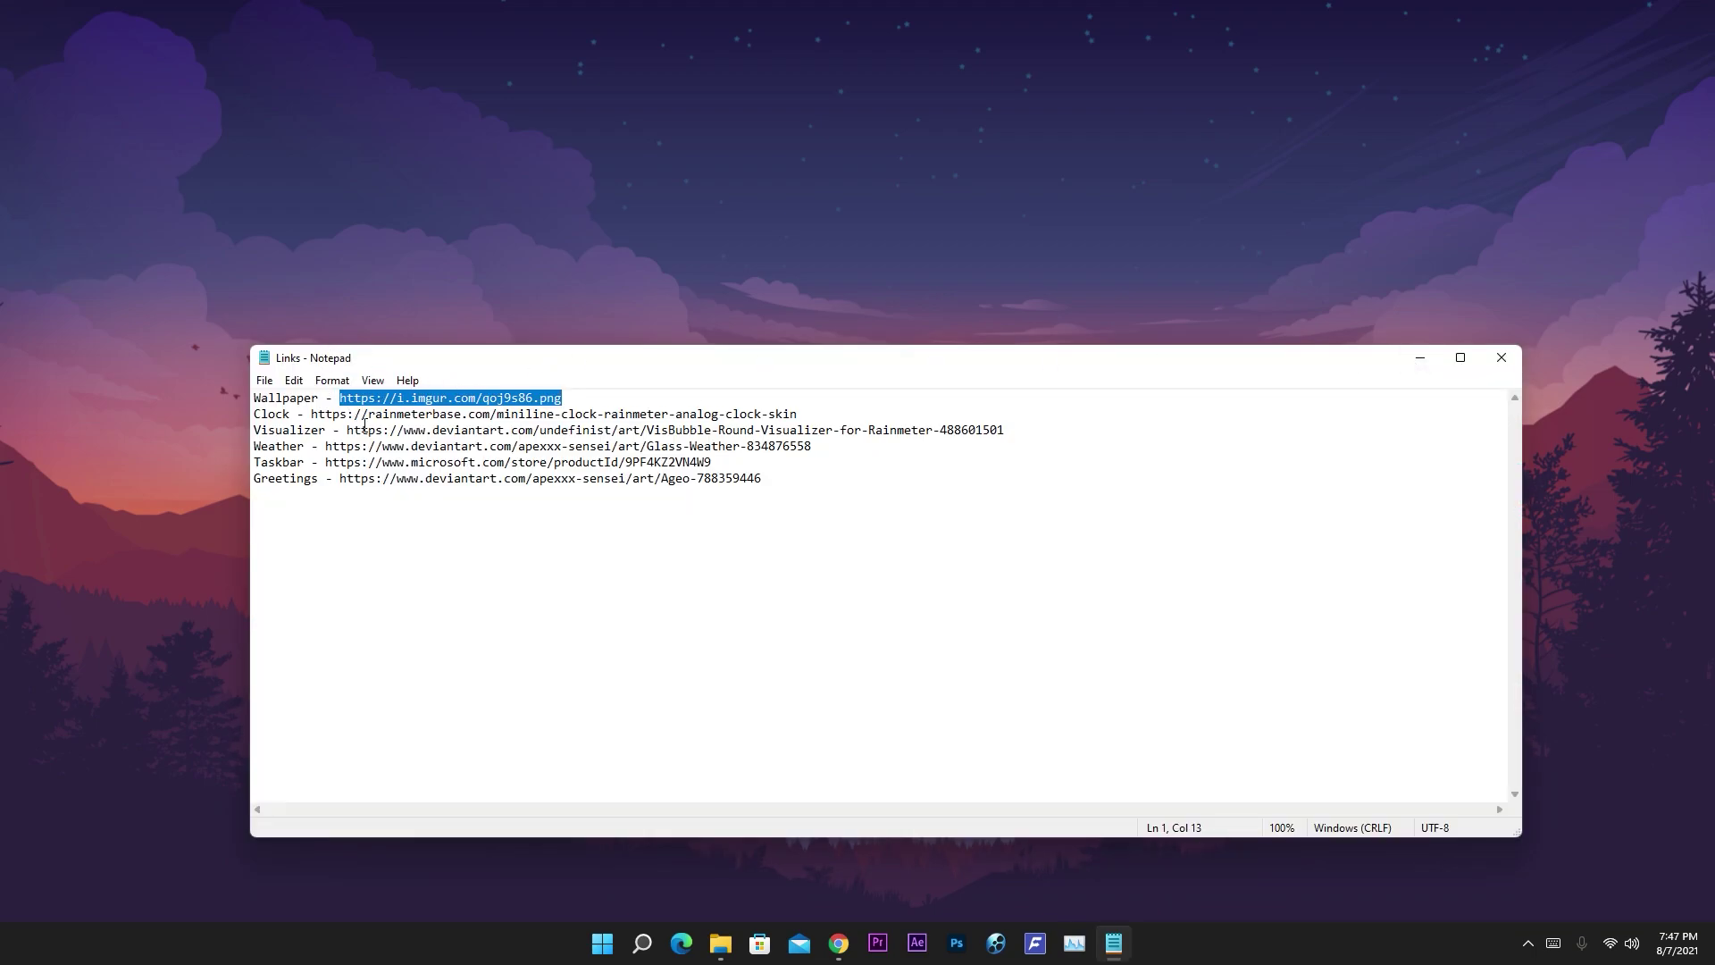
drag(312, 413, 825, 419)
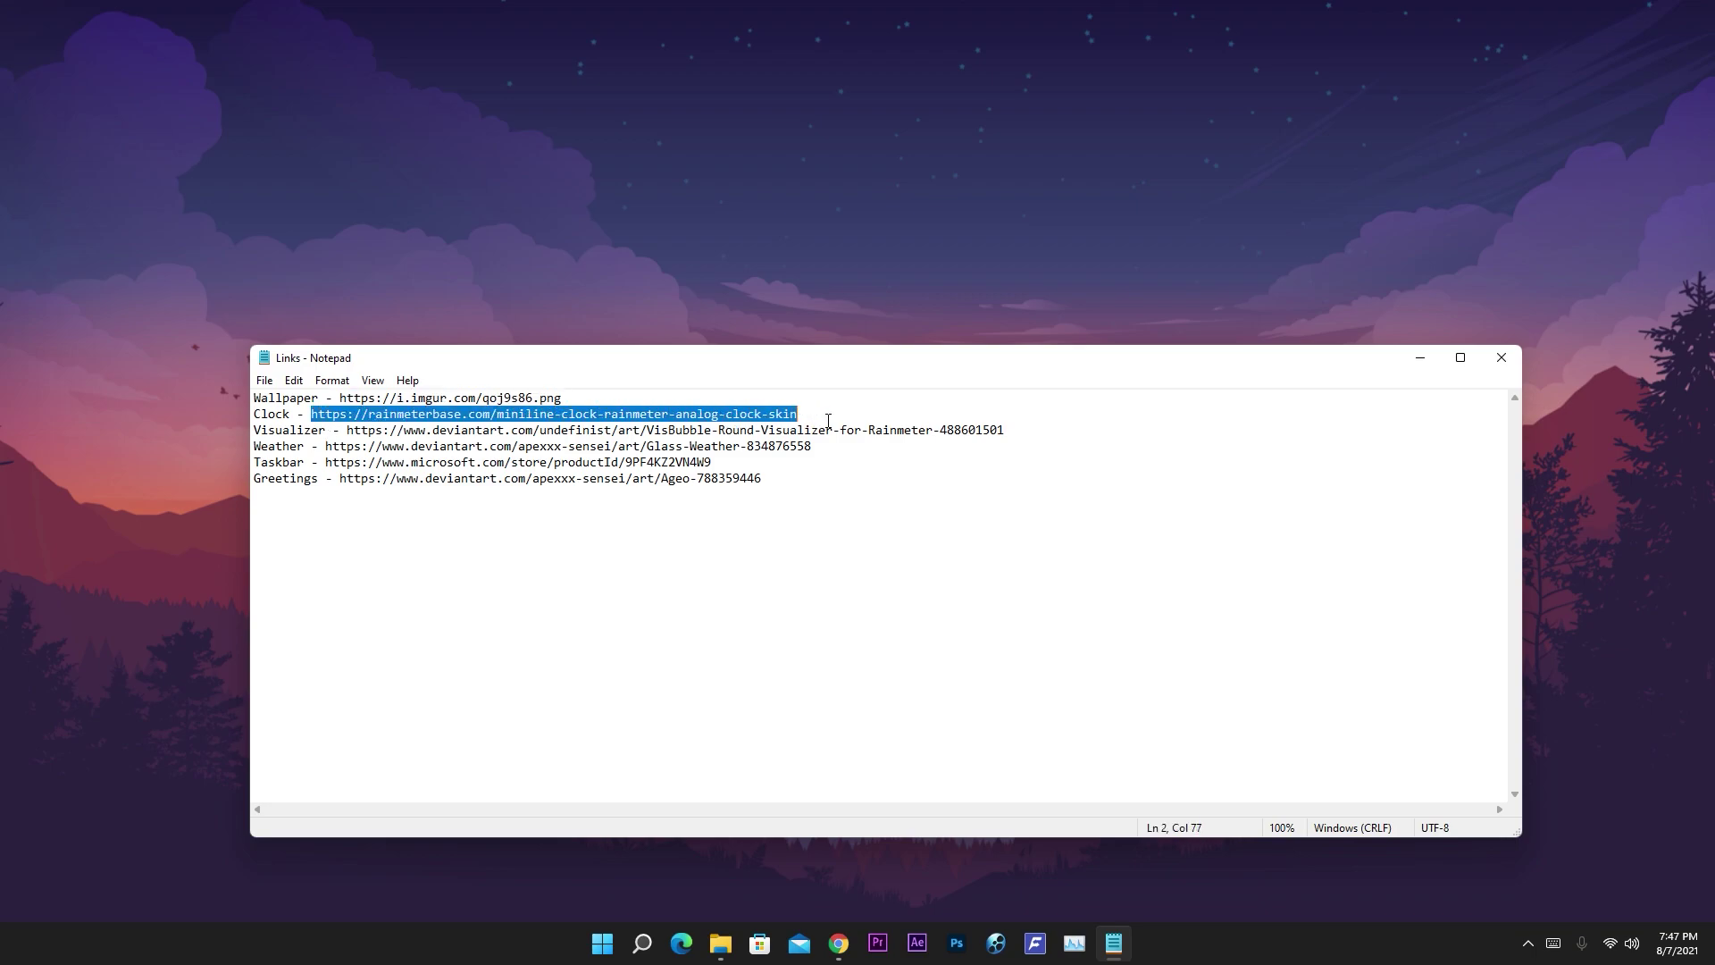
click(849, 938)
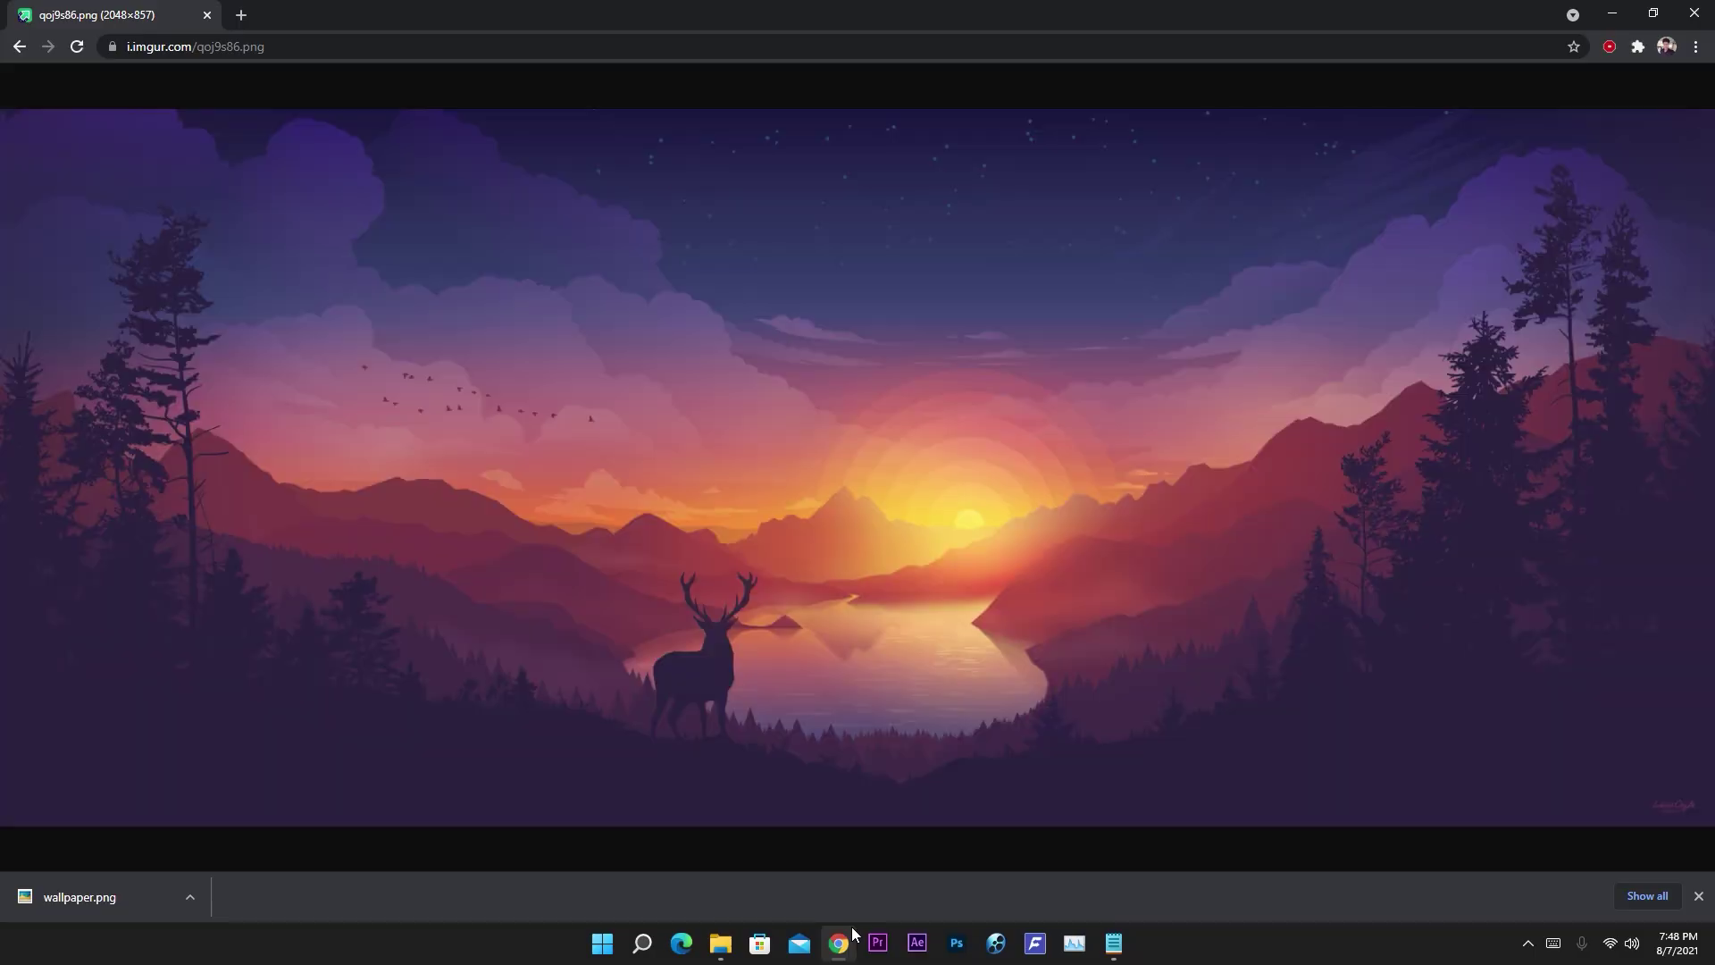
click(227, 54)
key(ctrl+v)
key(Return)
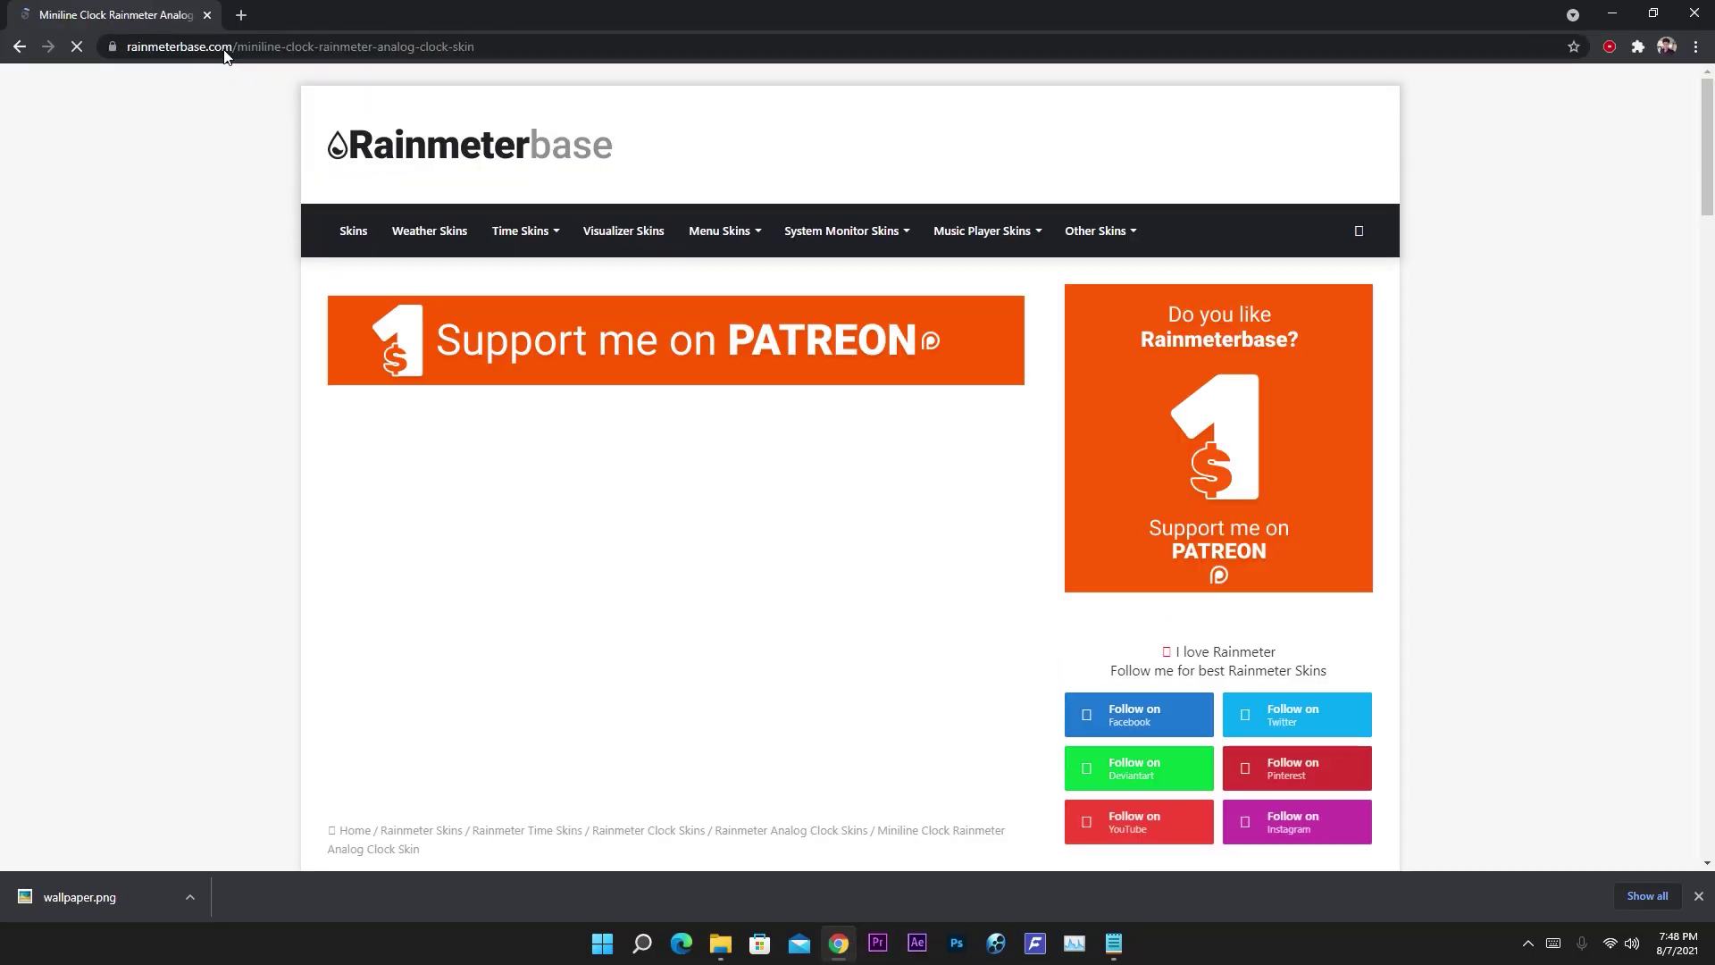
- Find the Download Miniline Clock Skin section on the page and start its download countdown
scroll(290, 400, down, 2)
scroll(291, 405, down, 10)
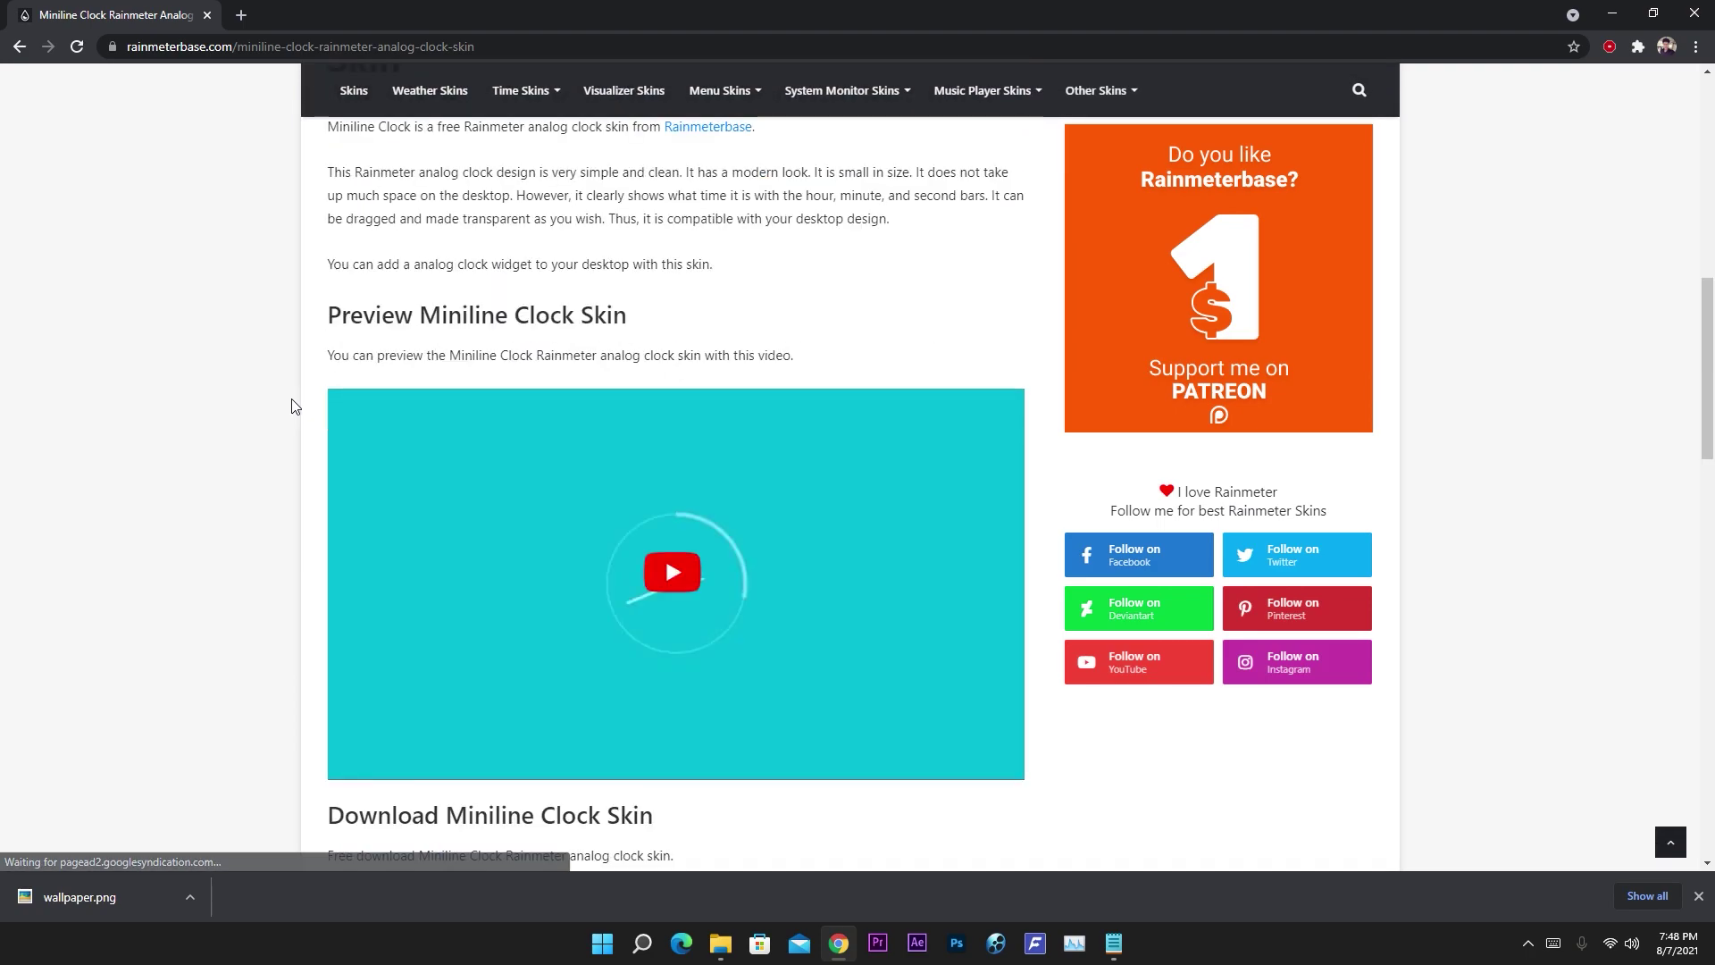
click(449, 467)
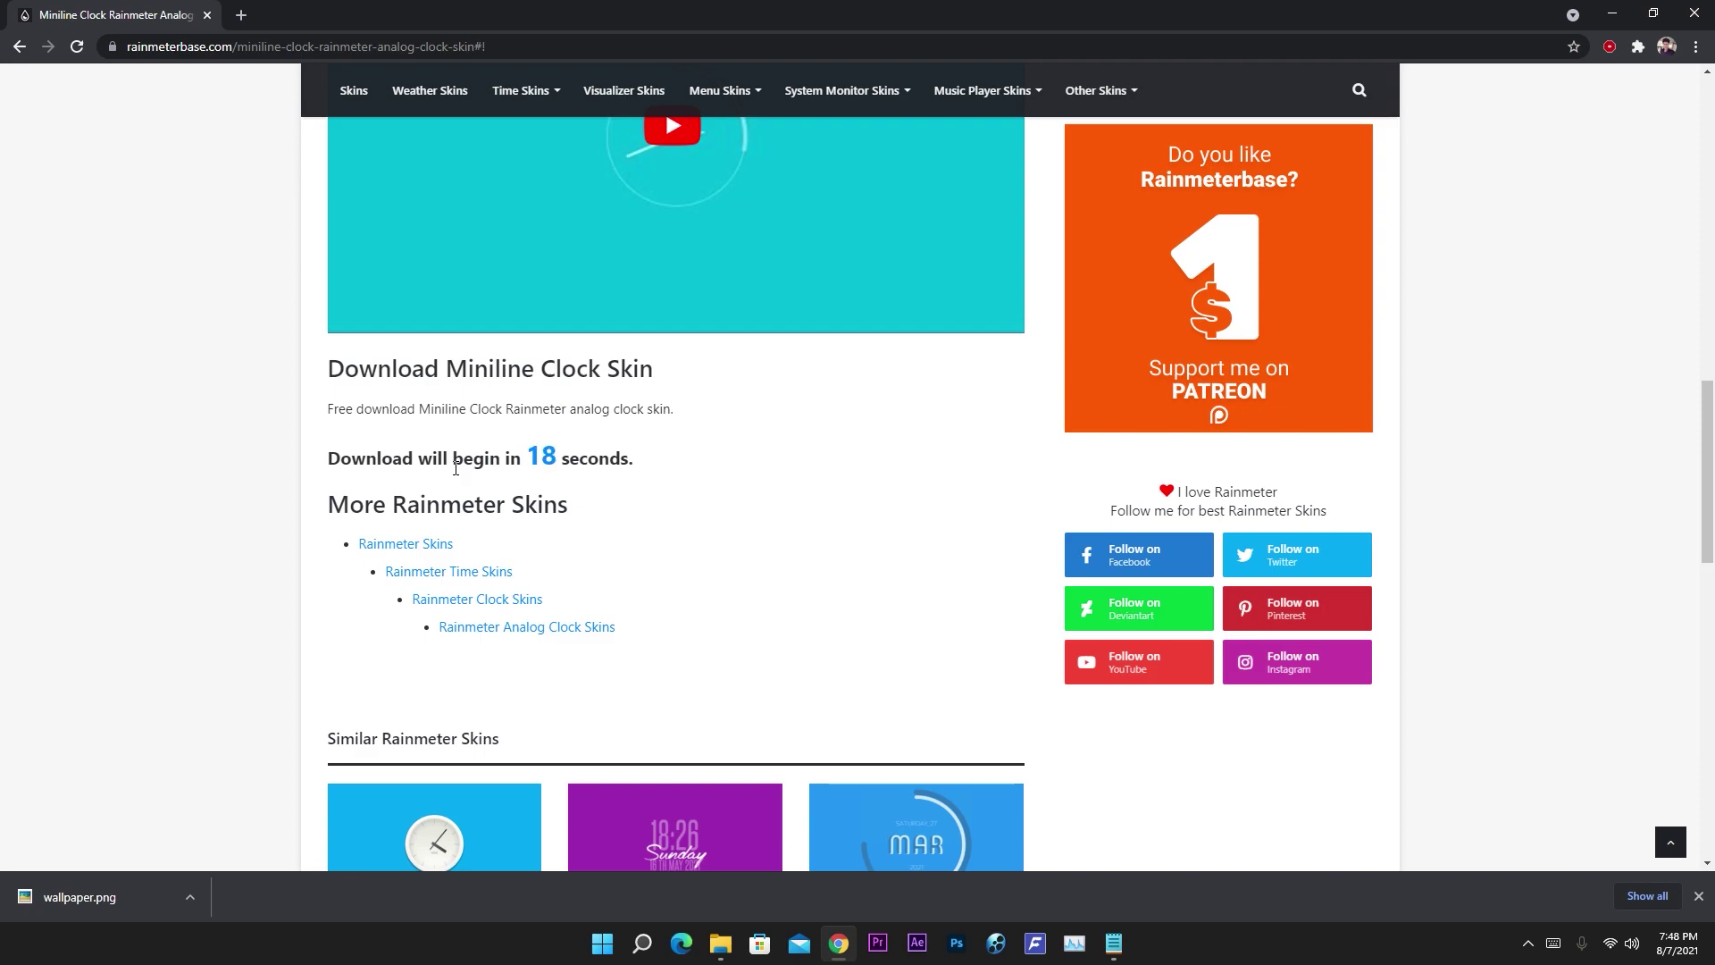
- Open the Visualizer link from the Links file in a new Chrome tab
click(1113, 942)
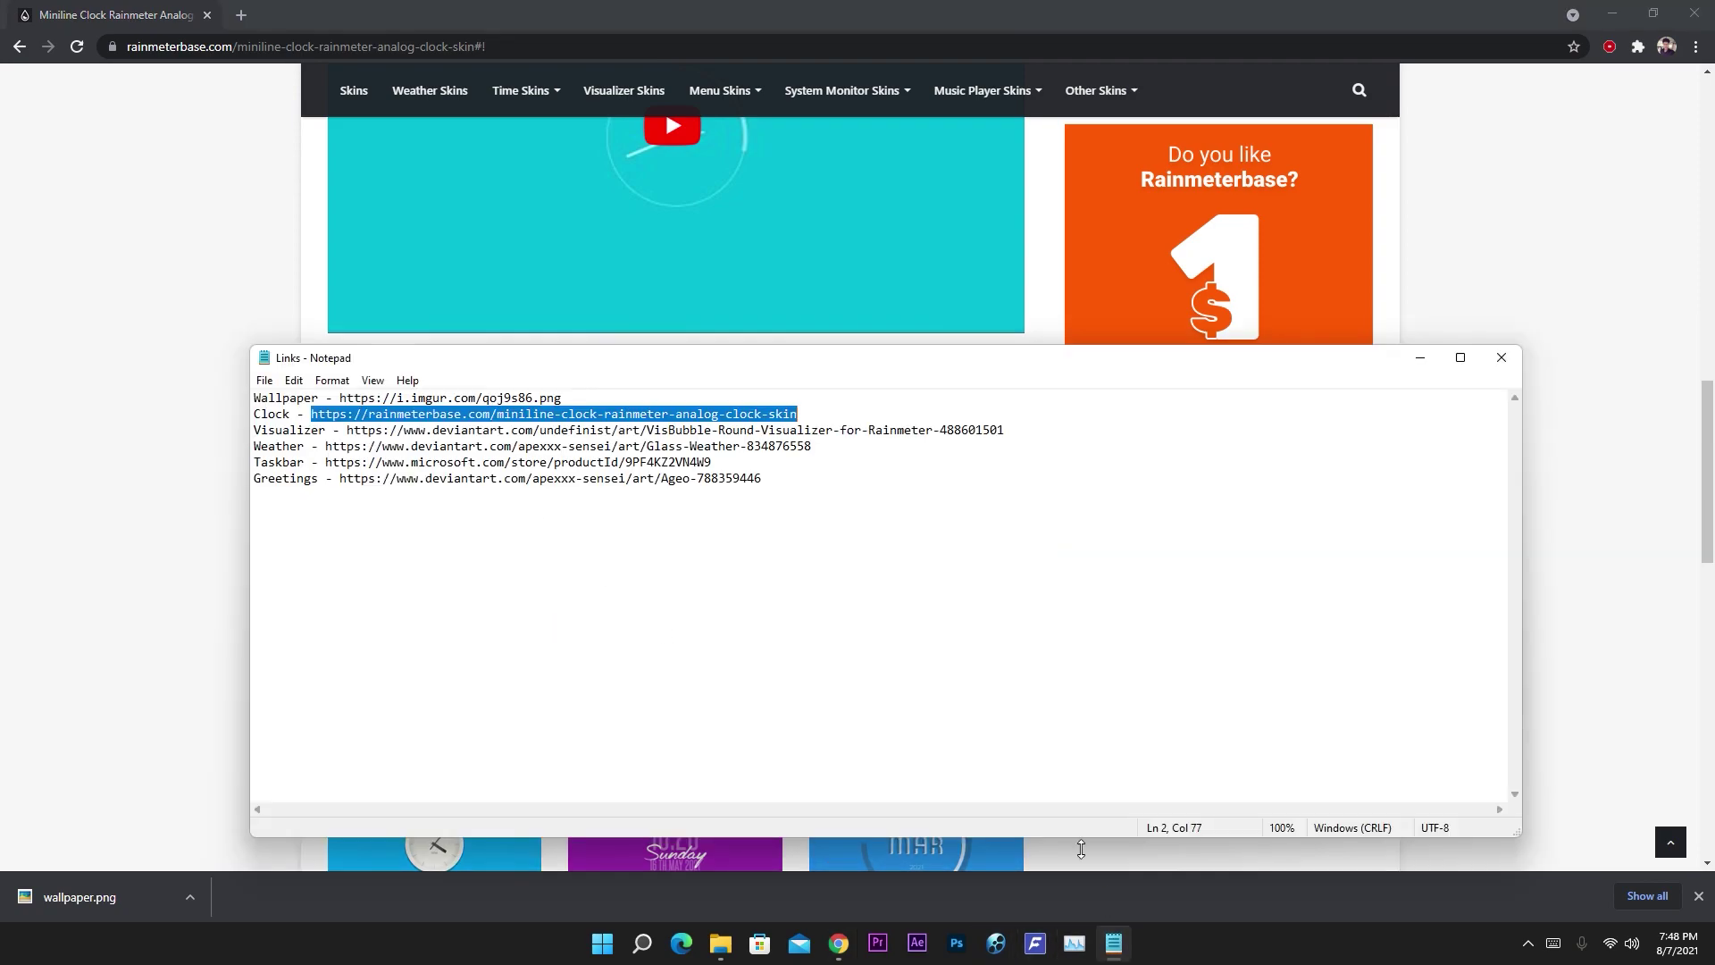
drag(348, 432, 1055, 441)
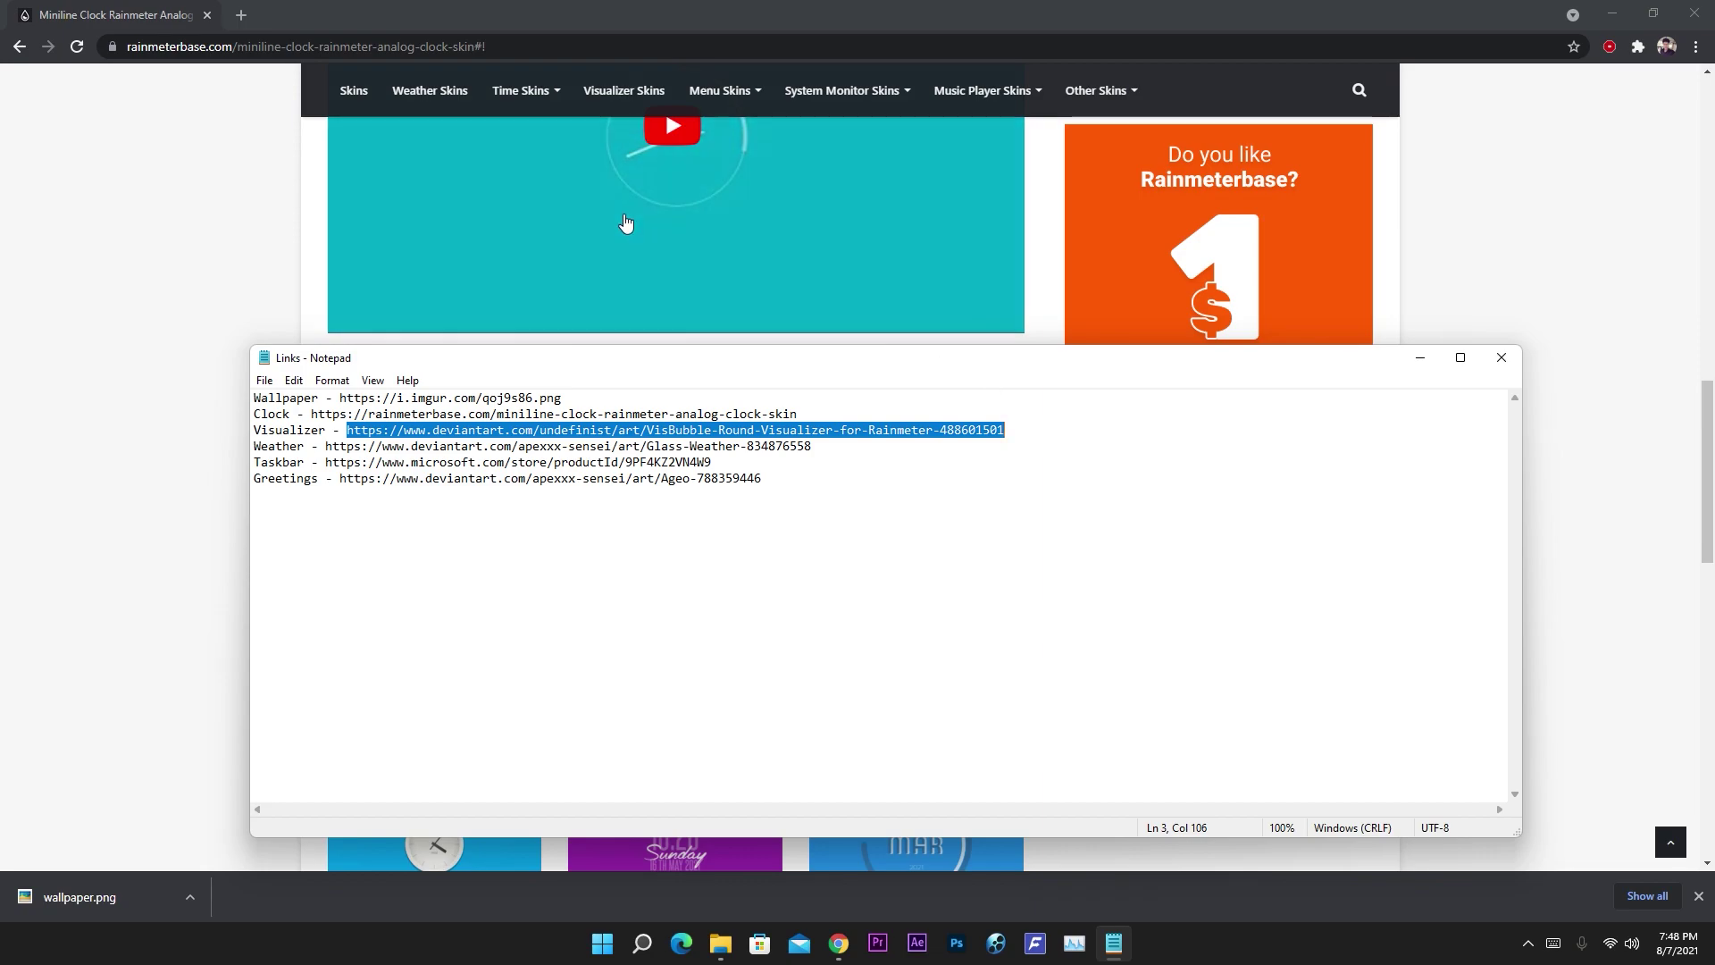
drag(382, 51, 227, 18)
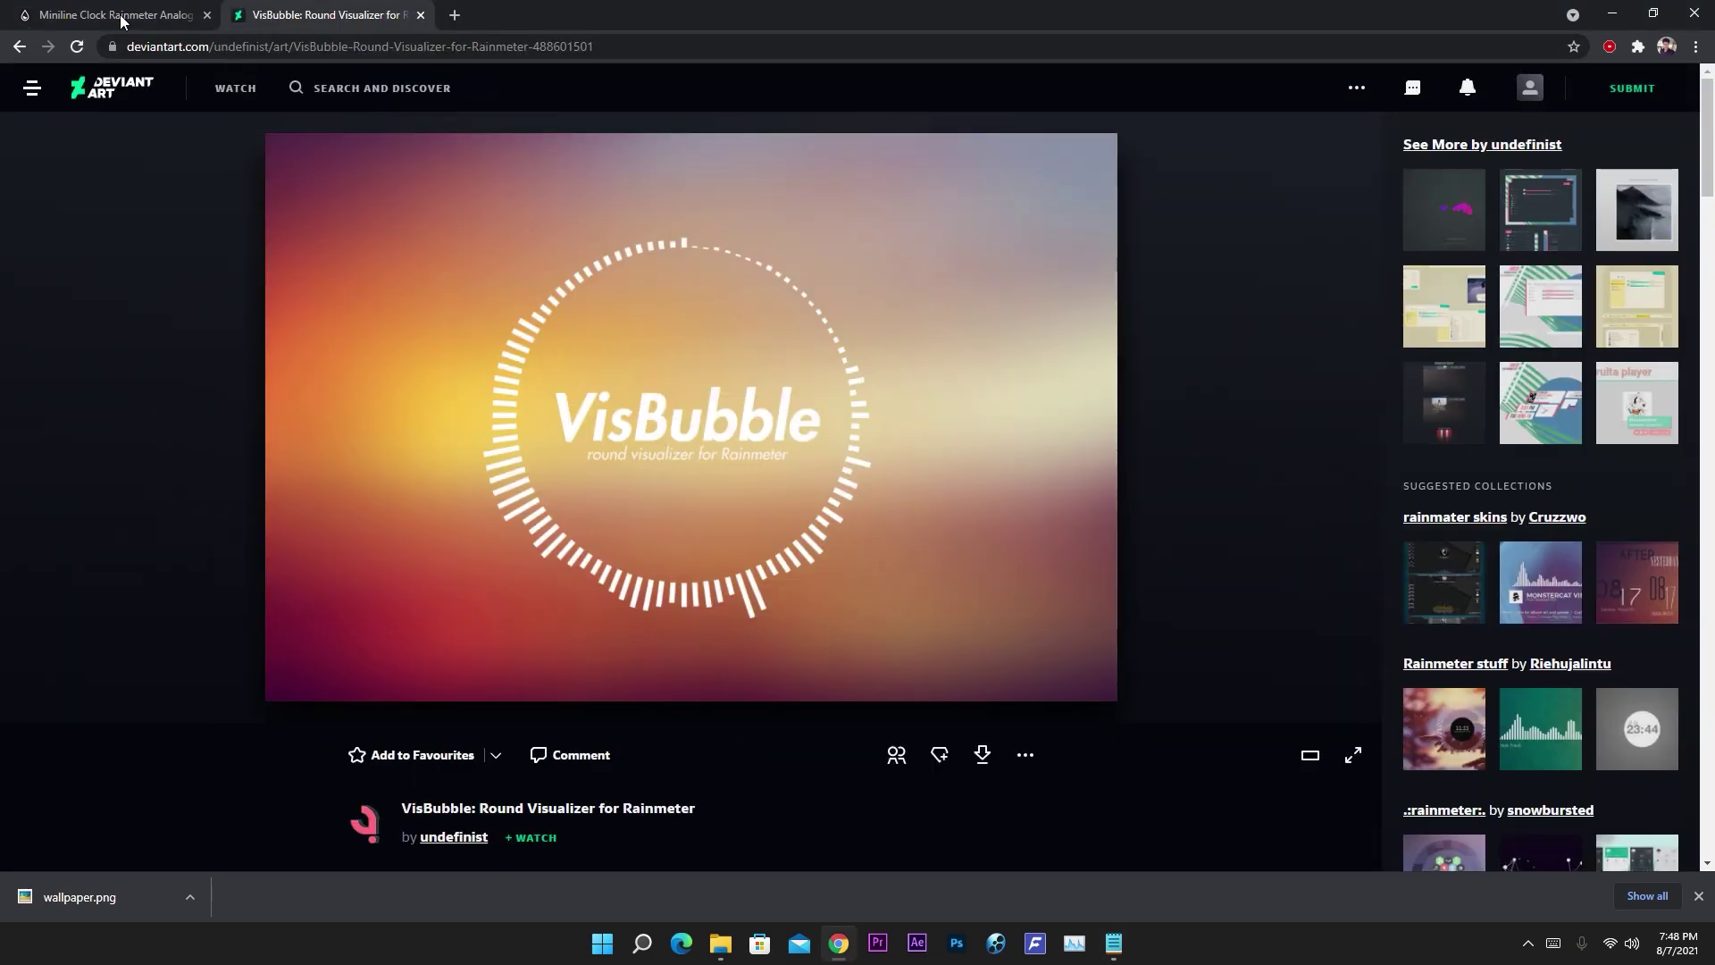
- Return to the Miniline Clock page and download the ready skin file
click(59, 7)
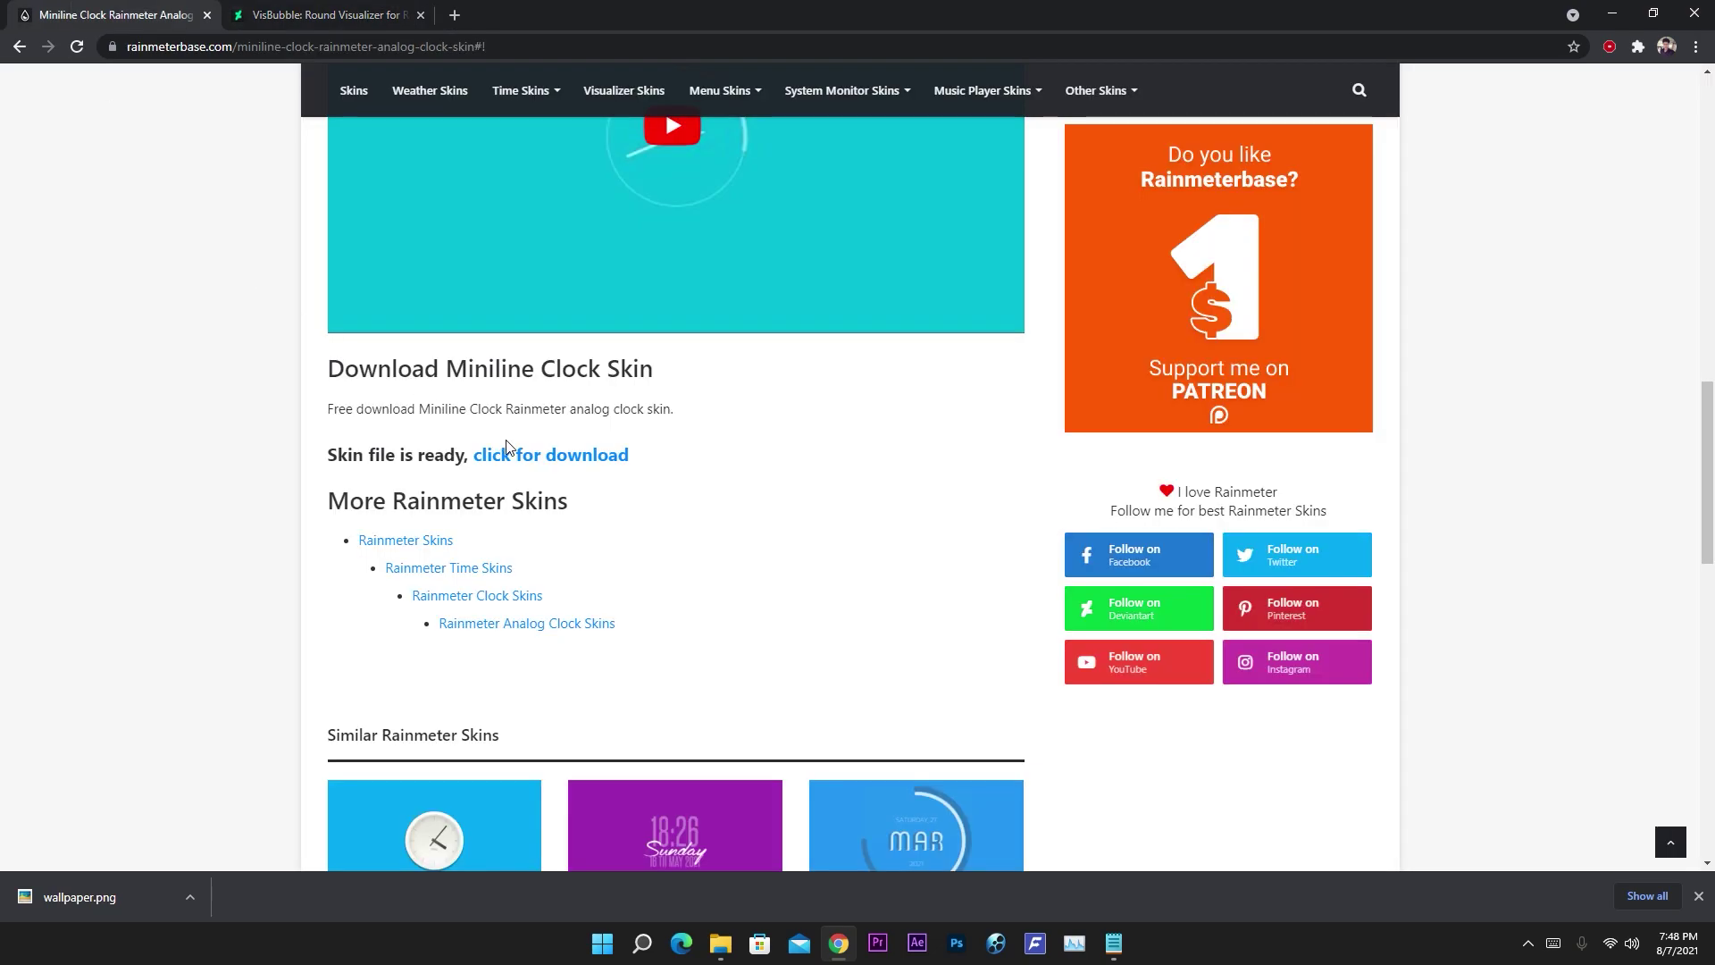
click(540, 459)
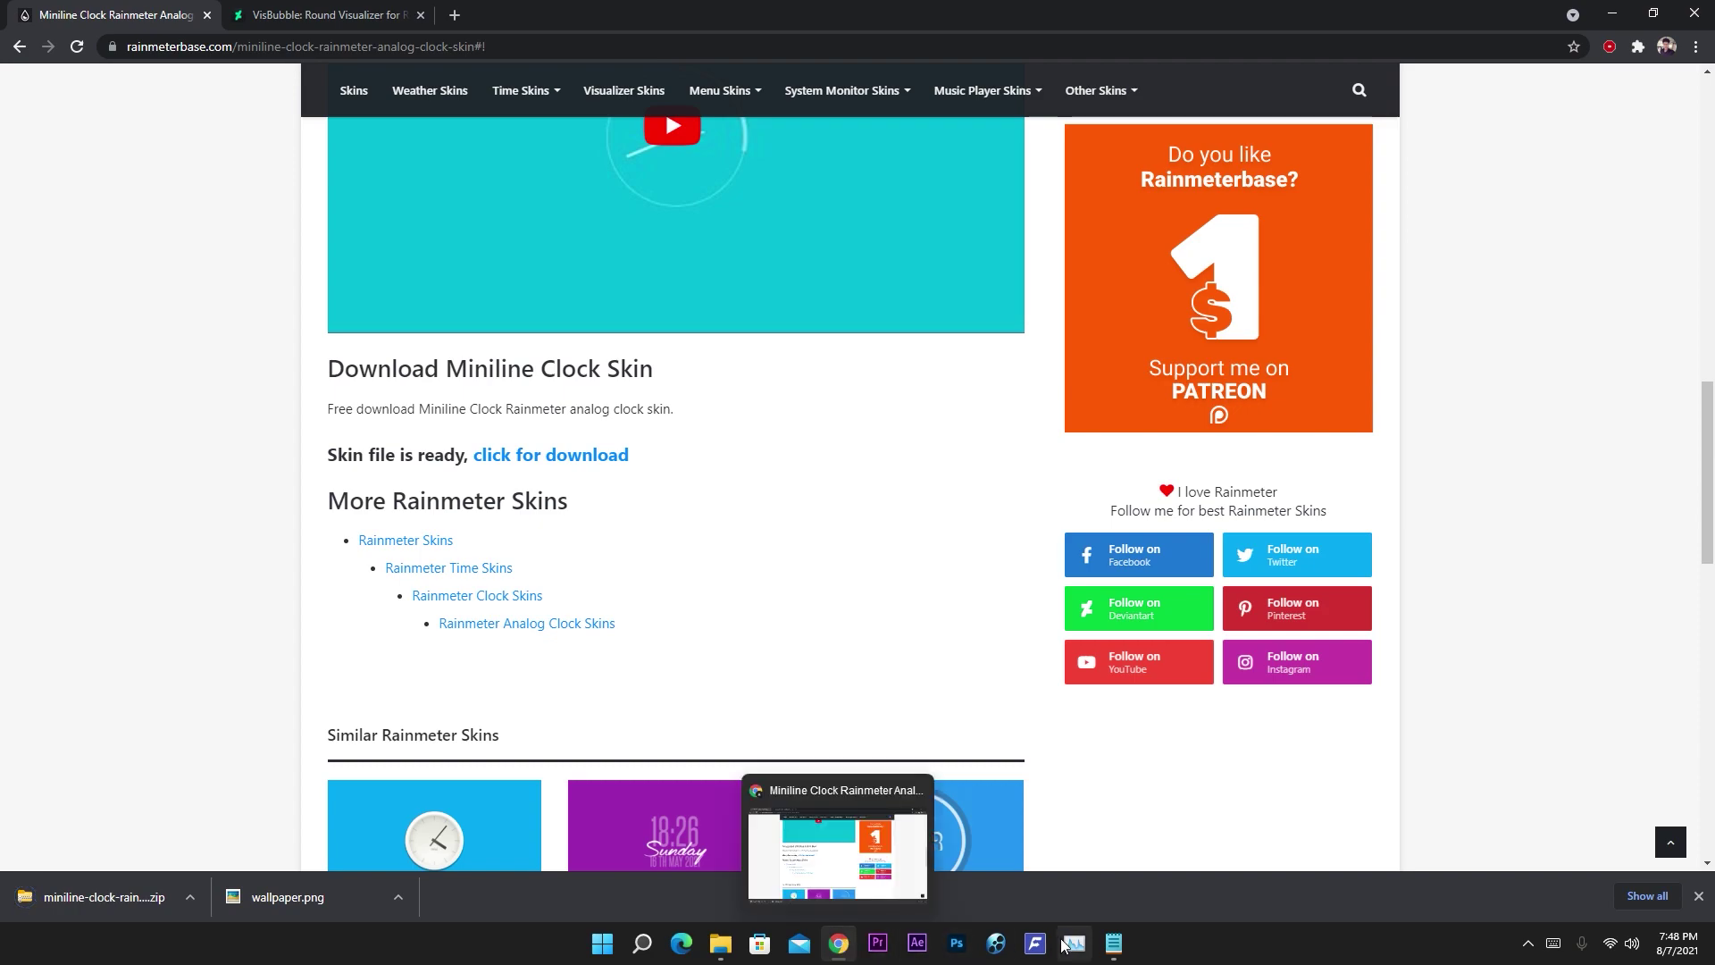
- Copy the Weather link from the Links file and load it in the Miniline Clock browser tab
click(1113, 944)
drag(325, 446, 825, 455)
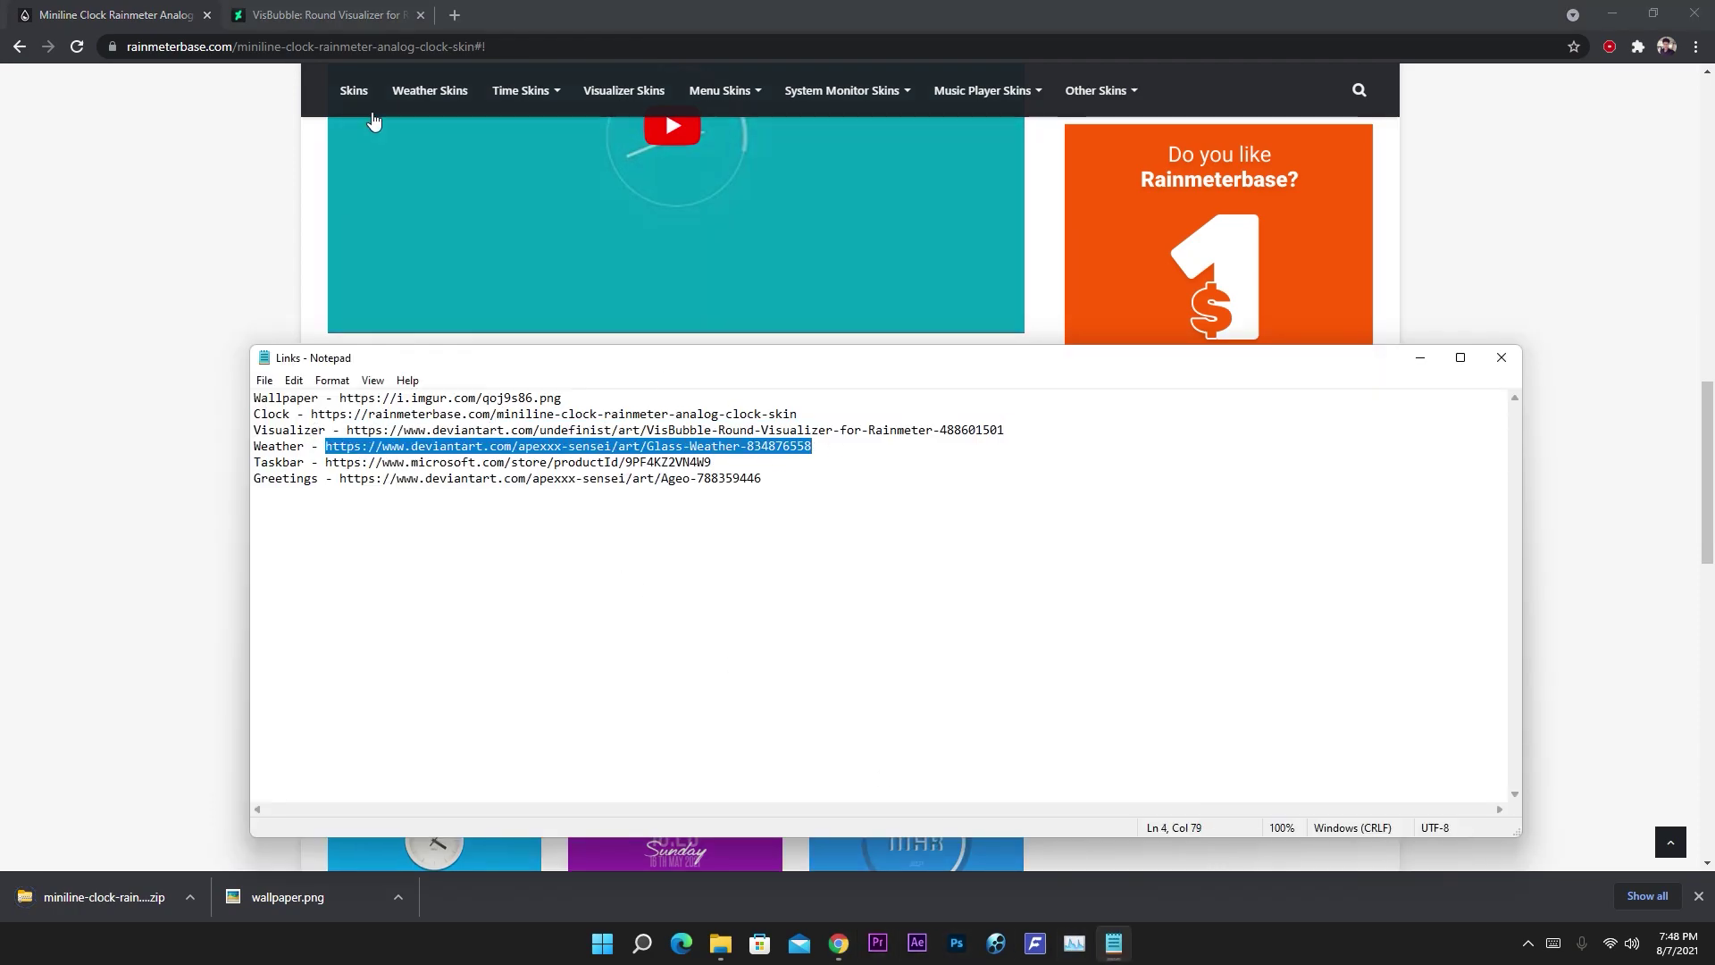
click(179, 52)
key(ctrl+v)
key(Return)
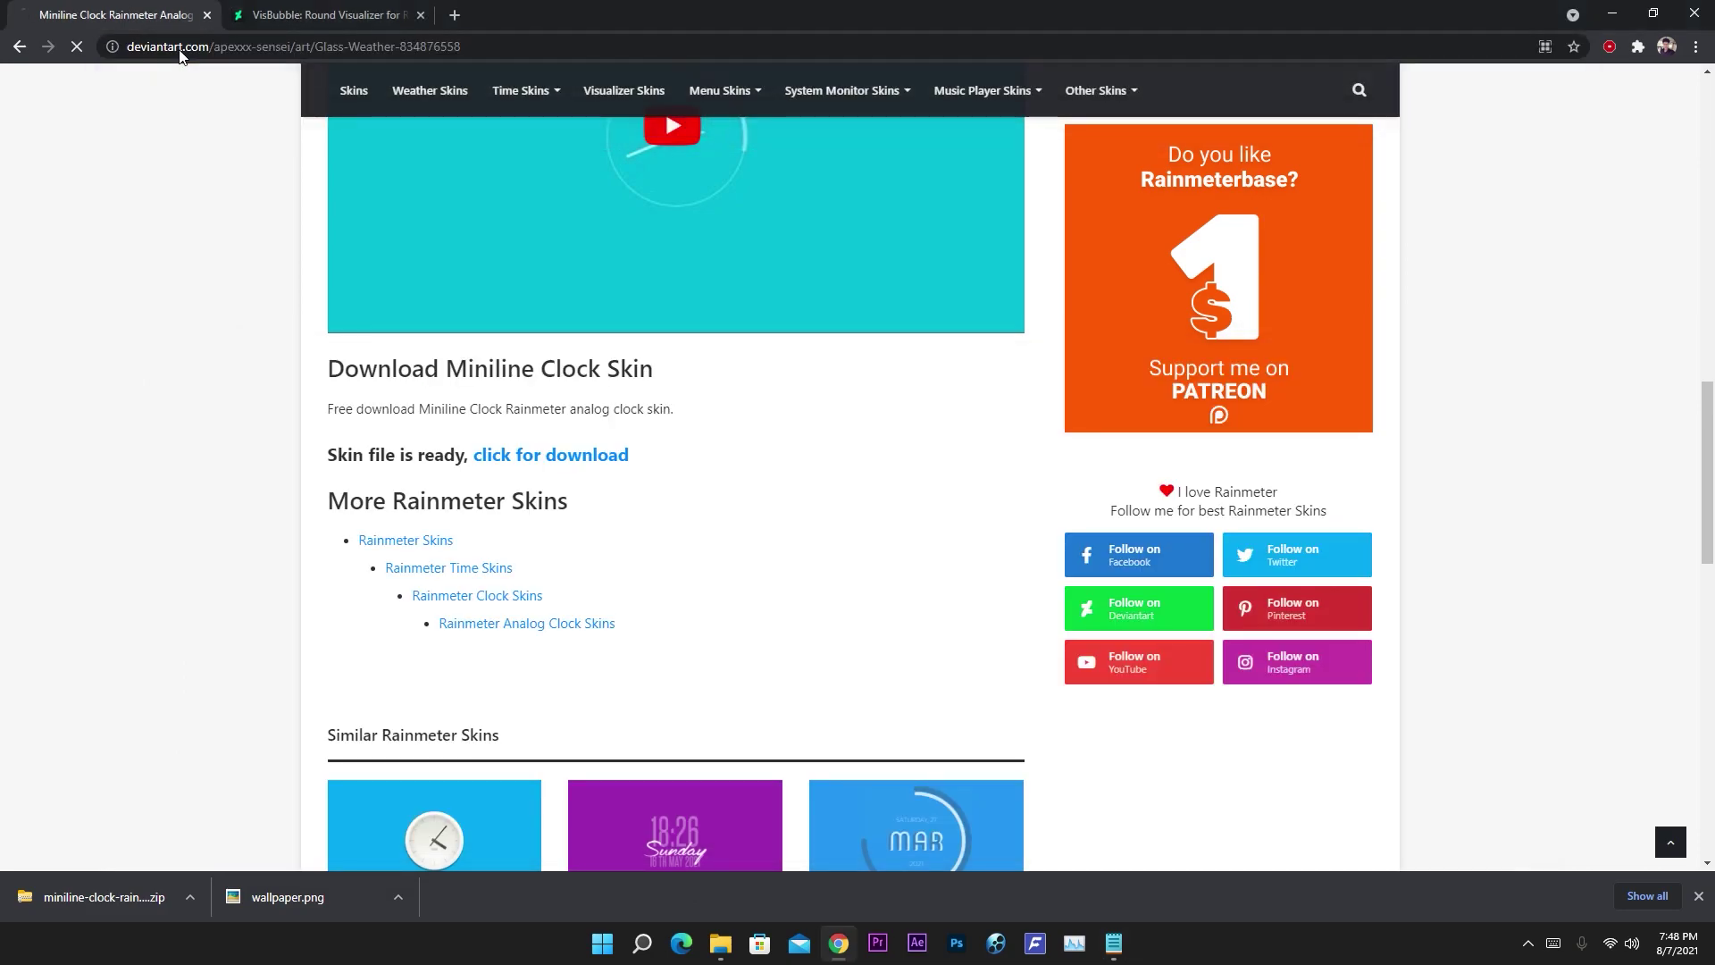
- Download the free VisBubble visualizer skin and the Glass Weather skin from their DeviantArt pages
key(ctrl+Tab)
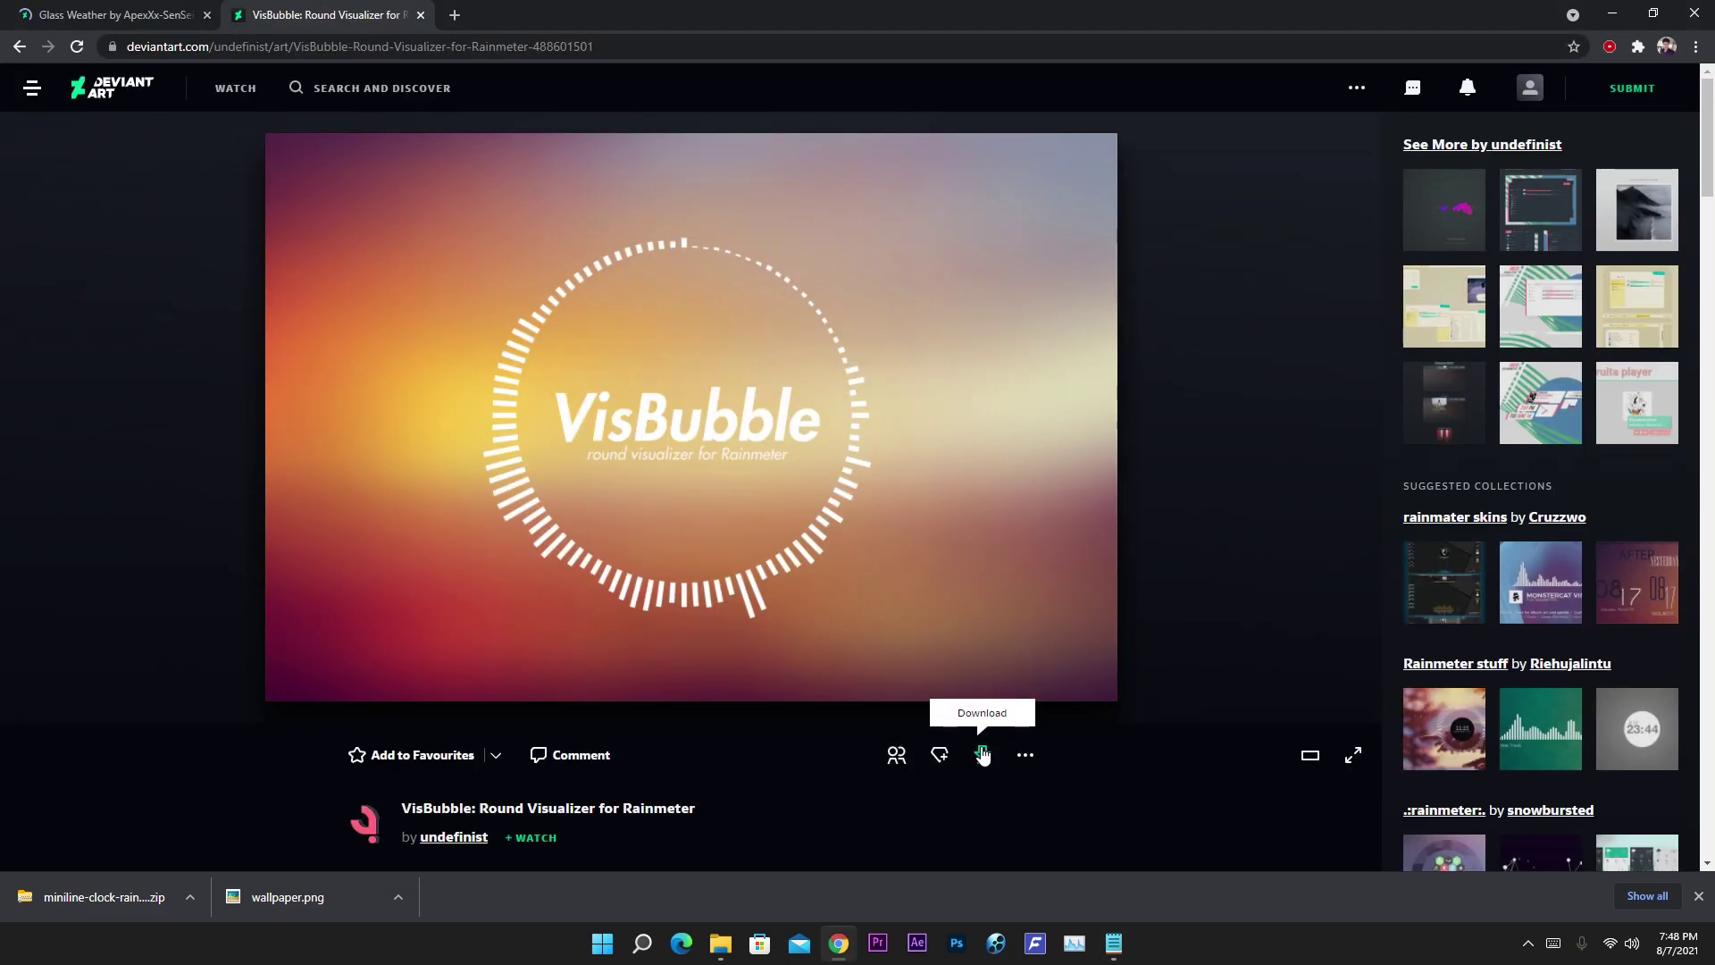
click(982, 755)
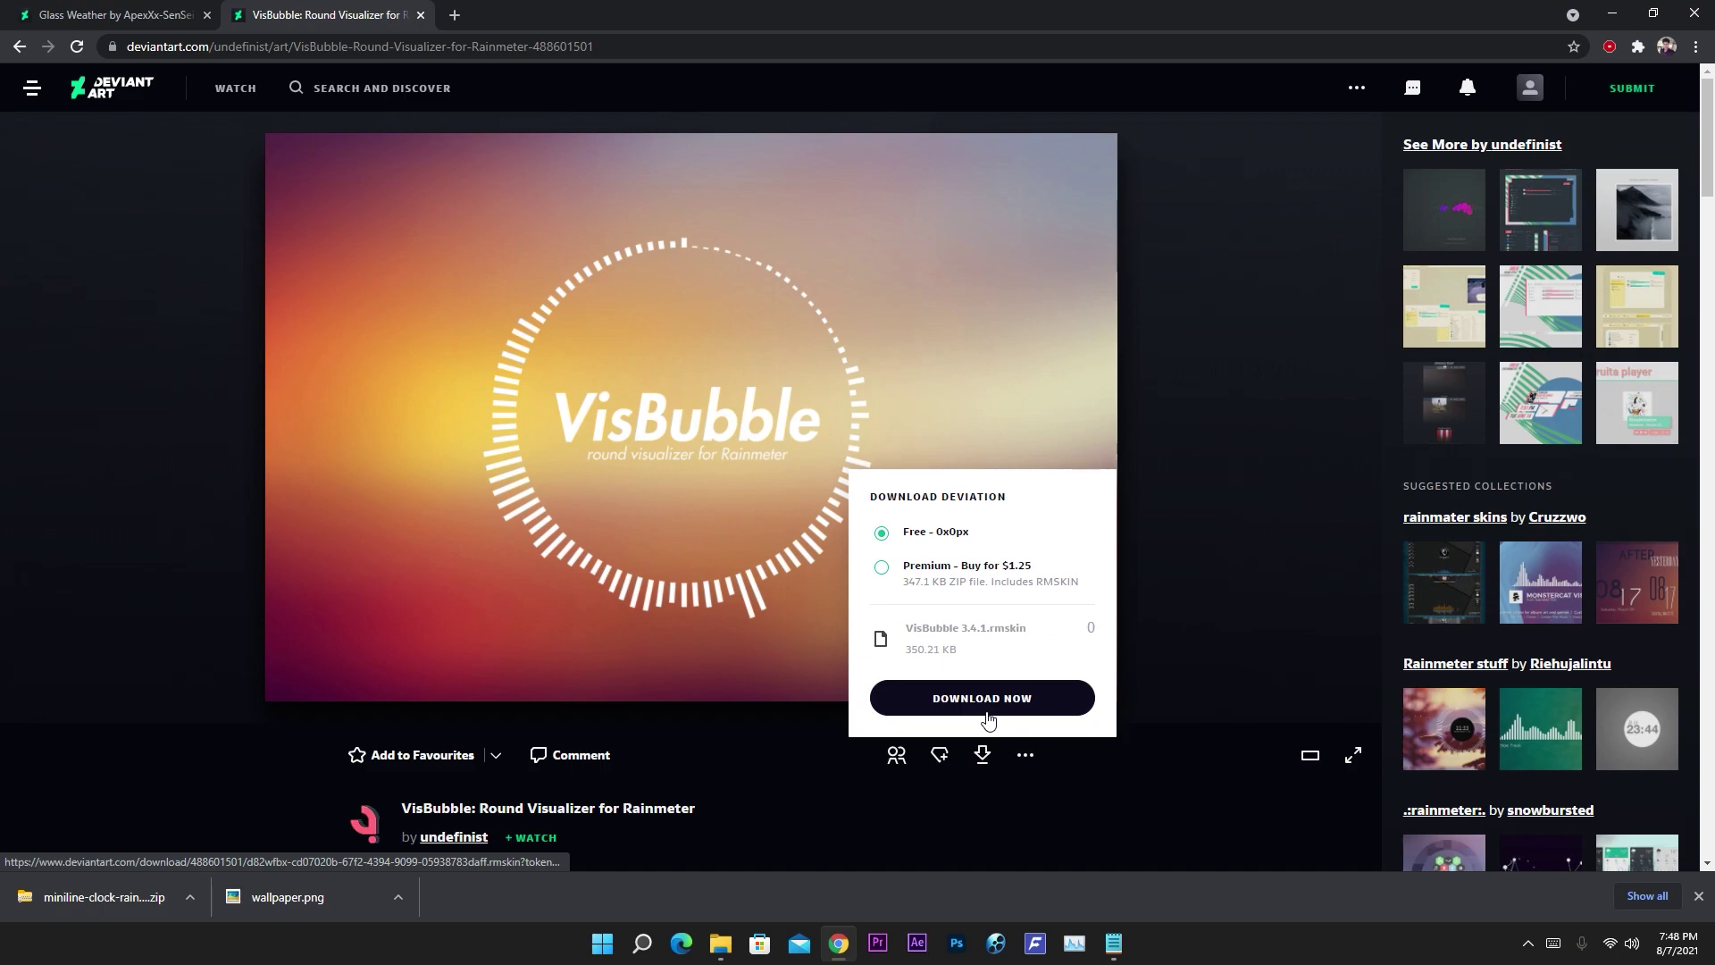
click(987, 714)
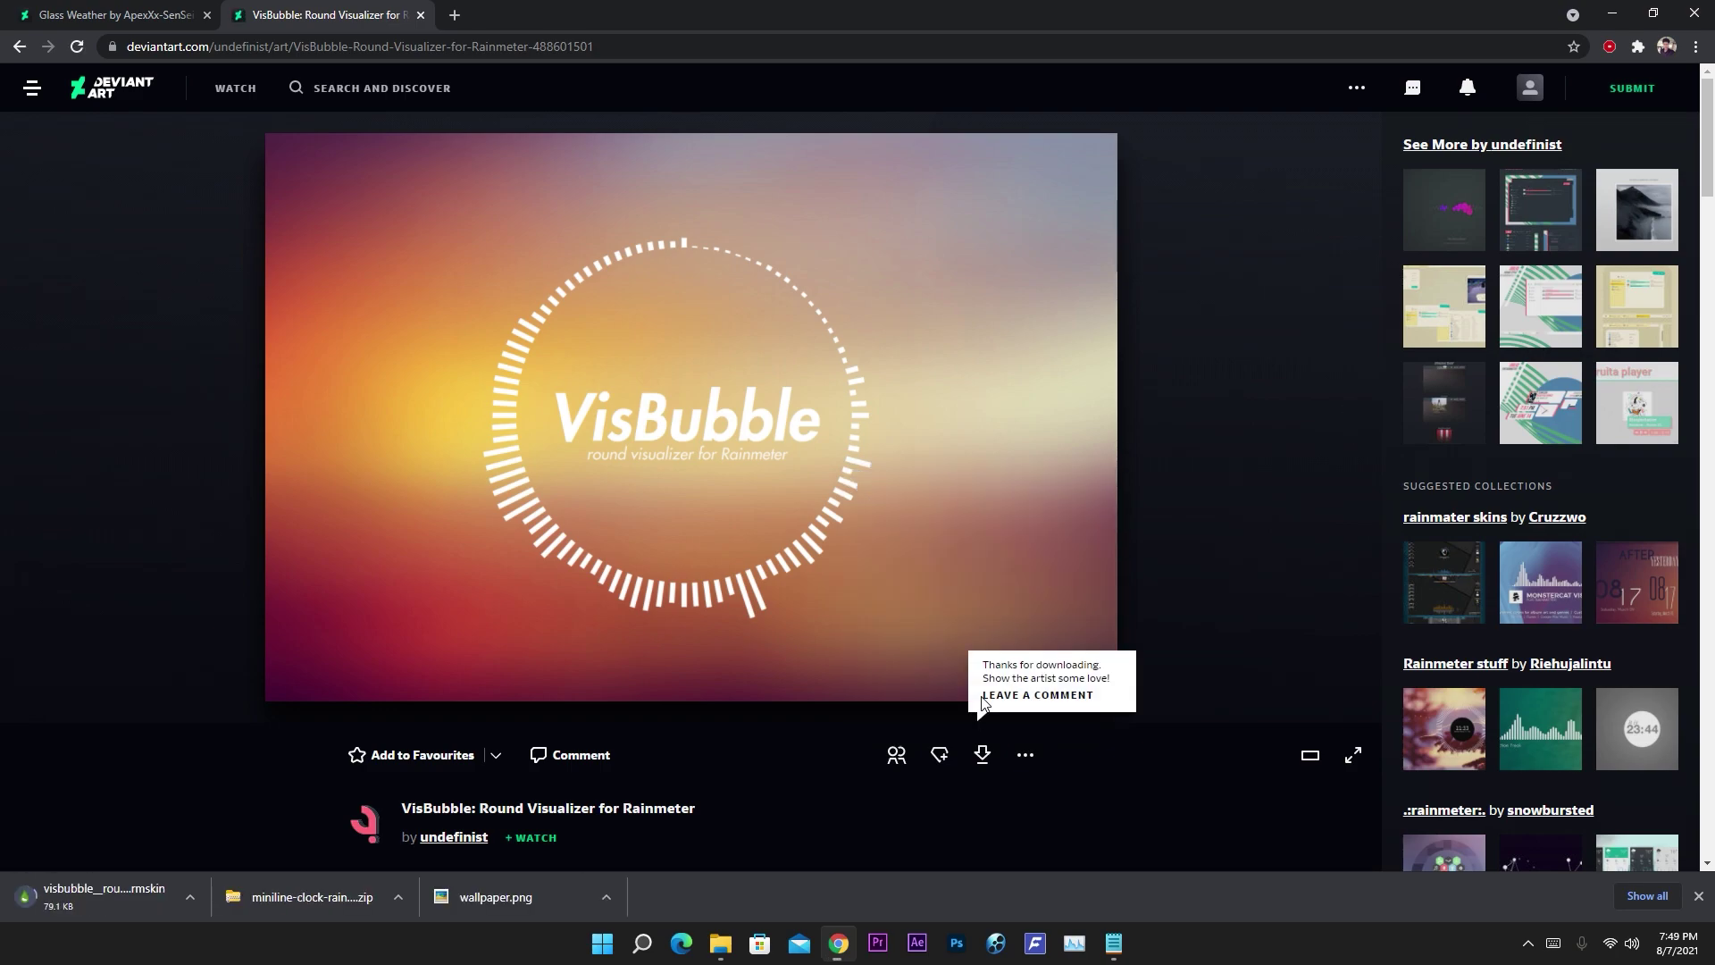
key(ctrl+Tab)
click(1001, 765)
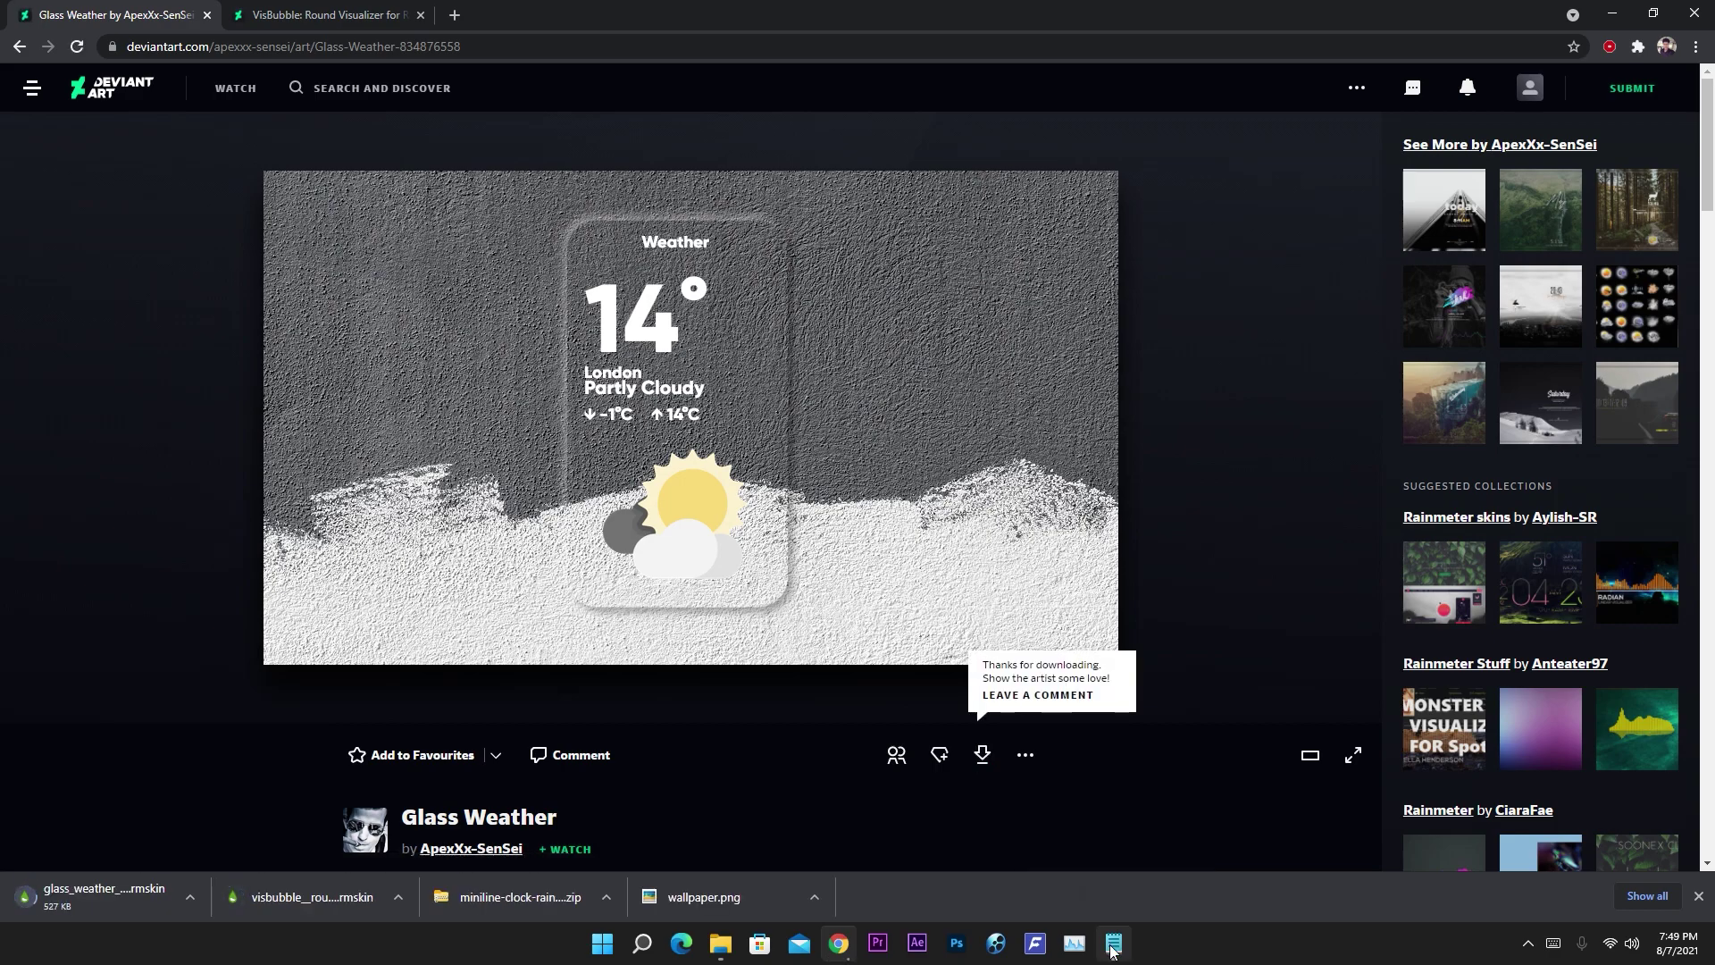
- Open the Taskbar link from the Links file in a new Chrome tab
click(1112, 949)
drag(325, 462, 724, 474)
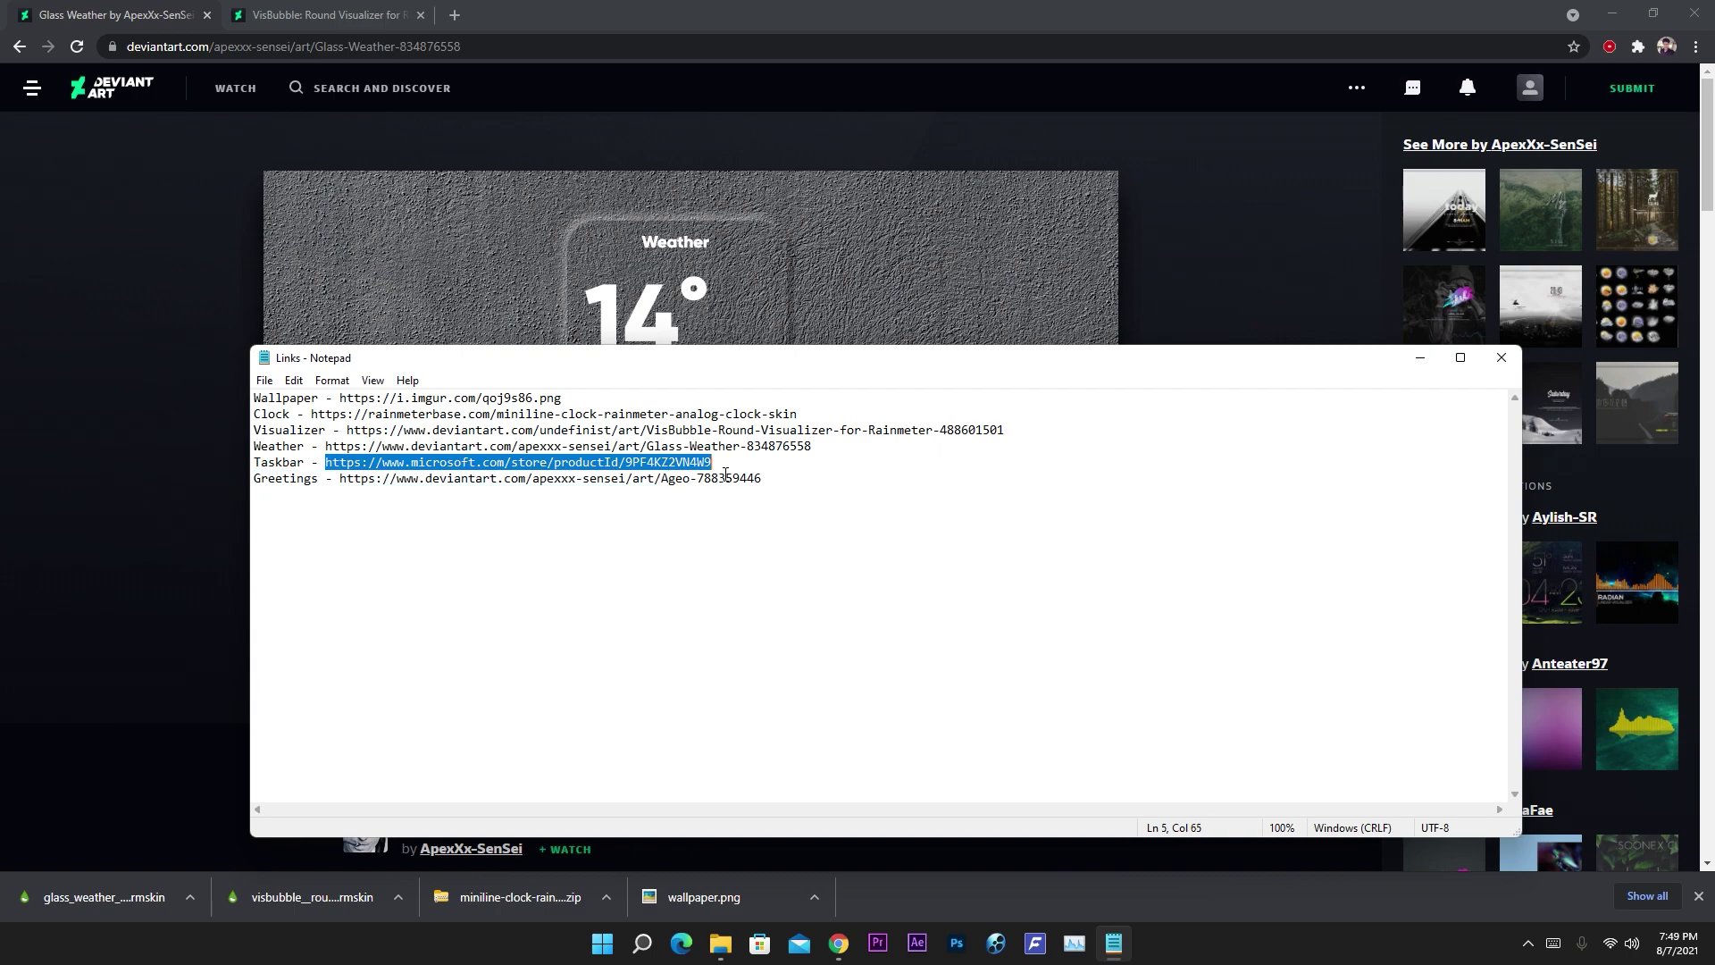
drag(480, 62, 451, 16)
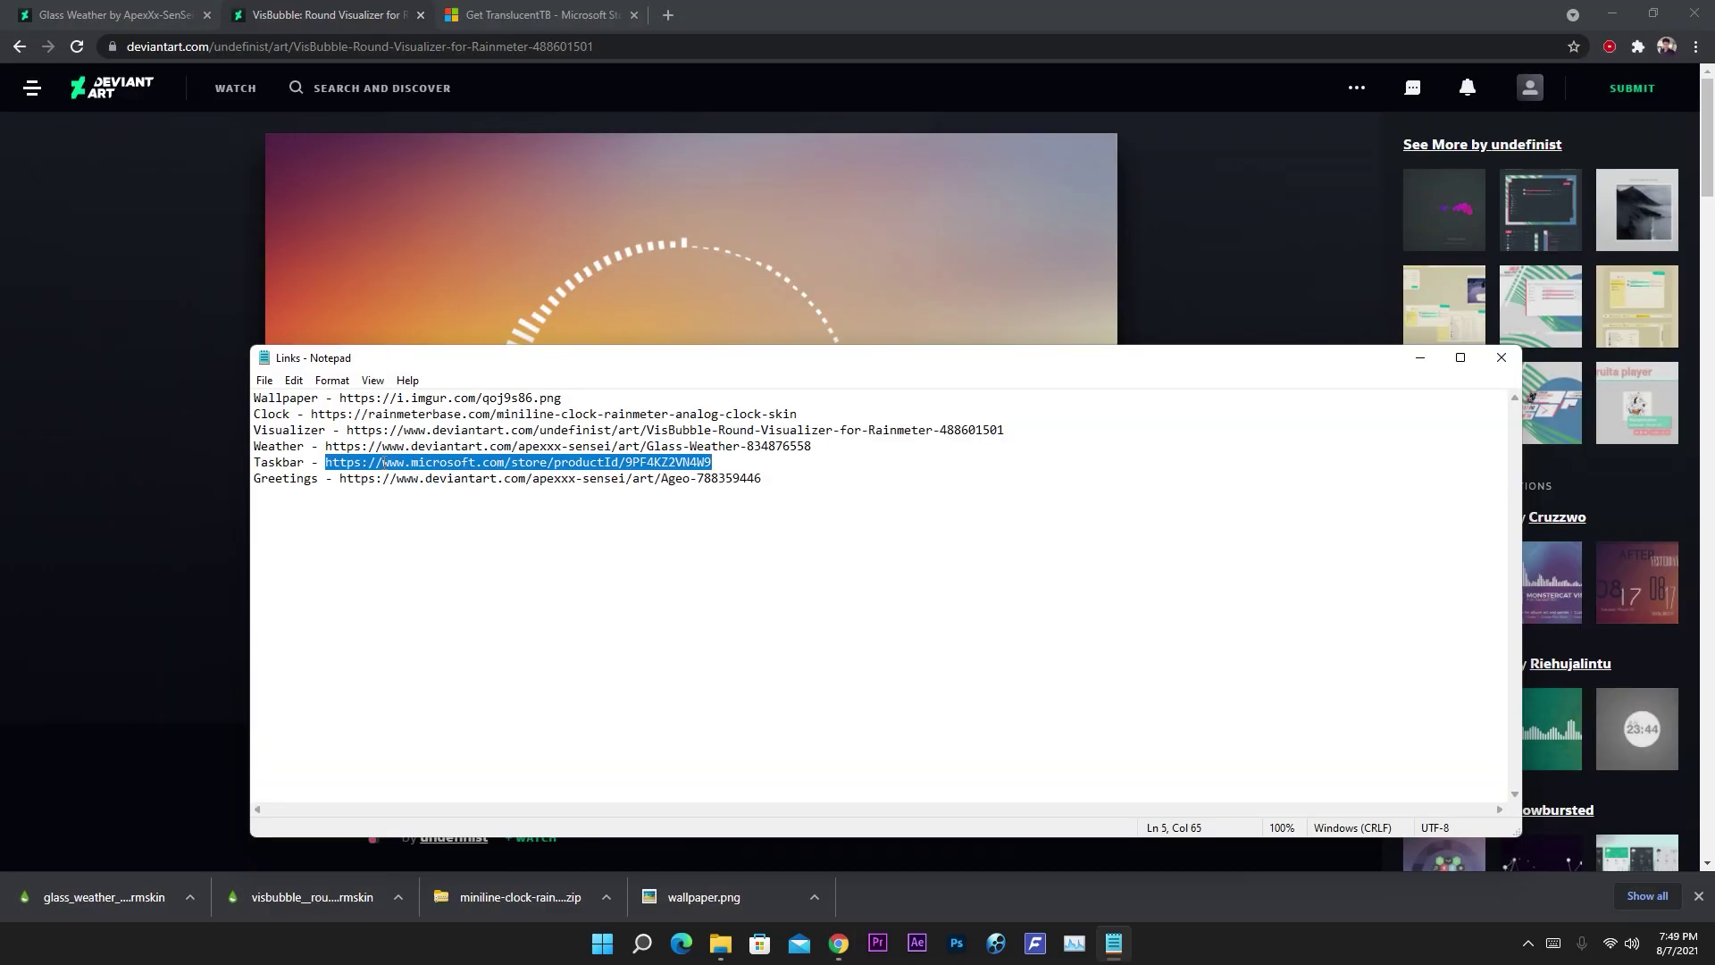
- Copy the Greetings link from the Links file, load it in the VisBubble browser tab and download the Ageo skin
drag(341, 481, 823, 481)
key(ctrl+c)
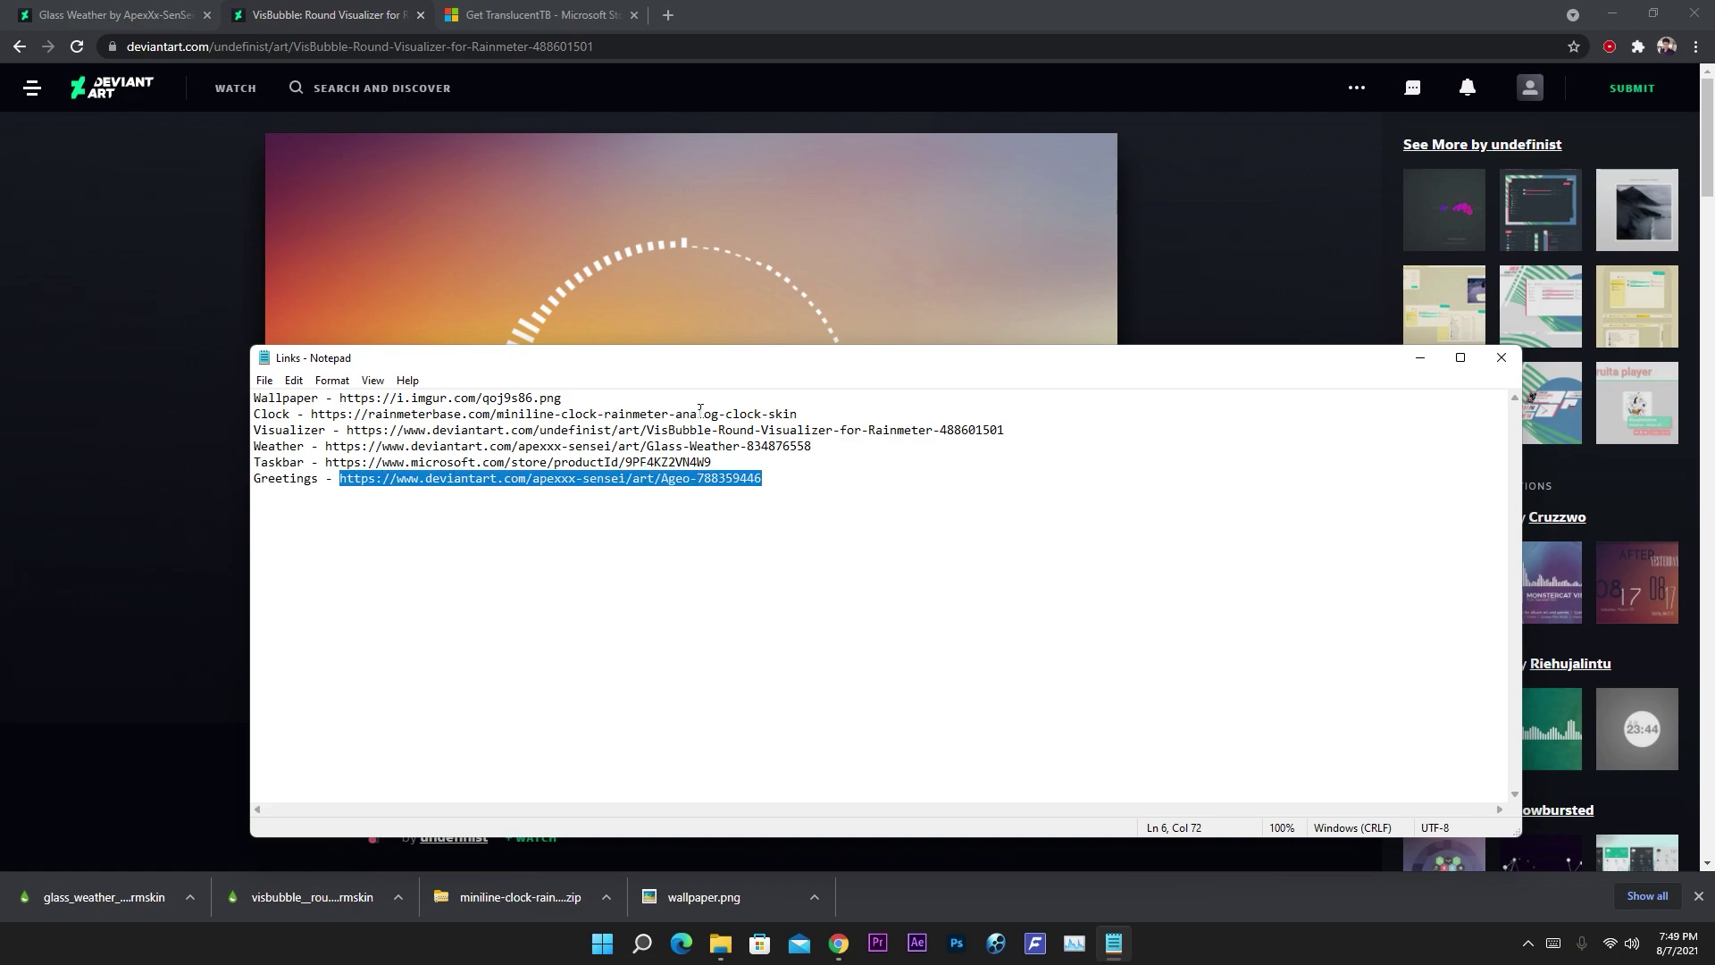
click(255, 45)
key(ctrl+v)
key(Return)
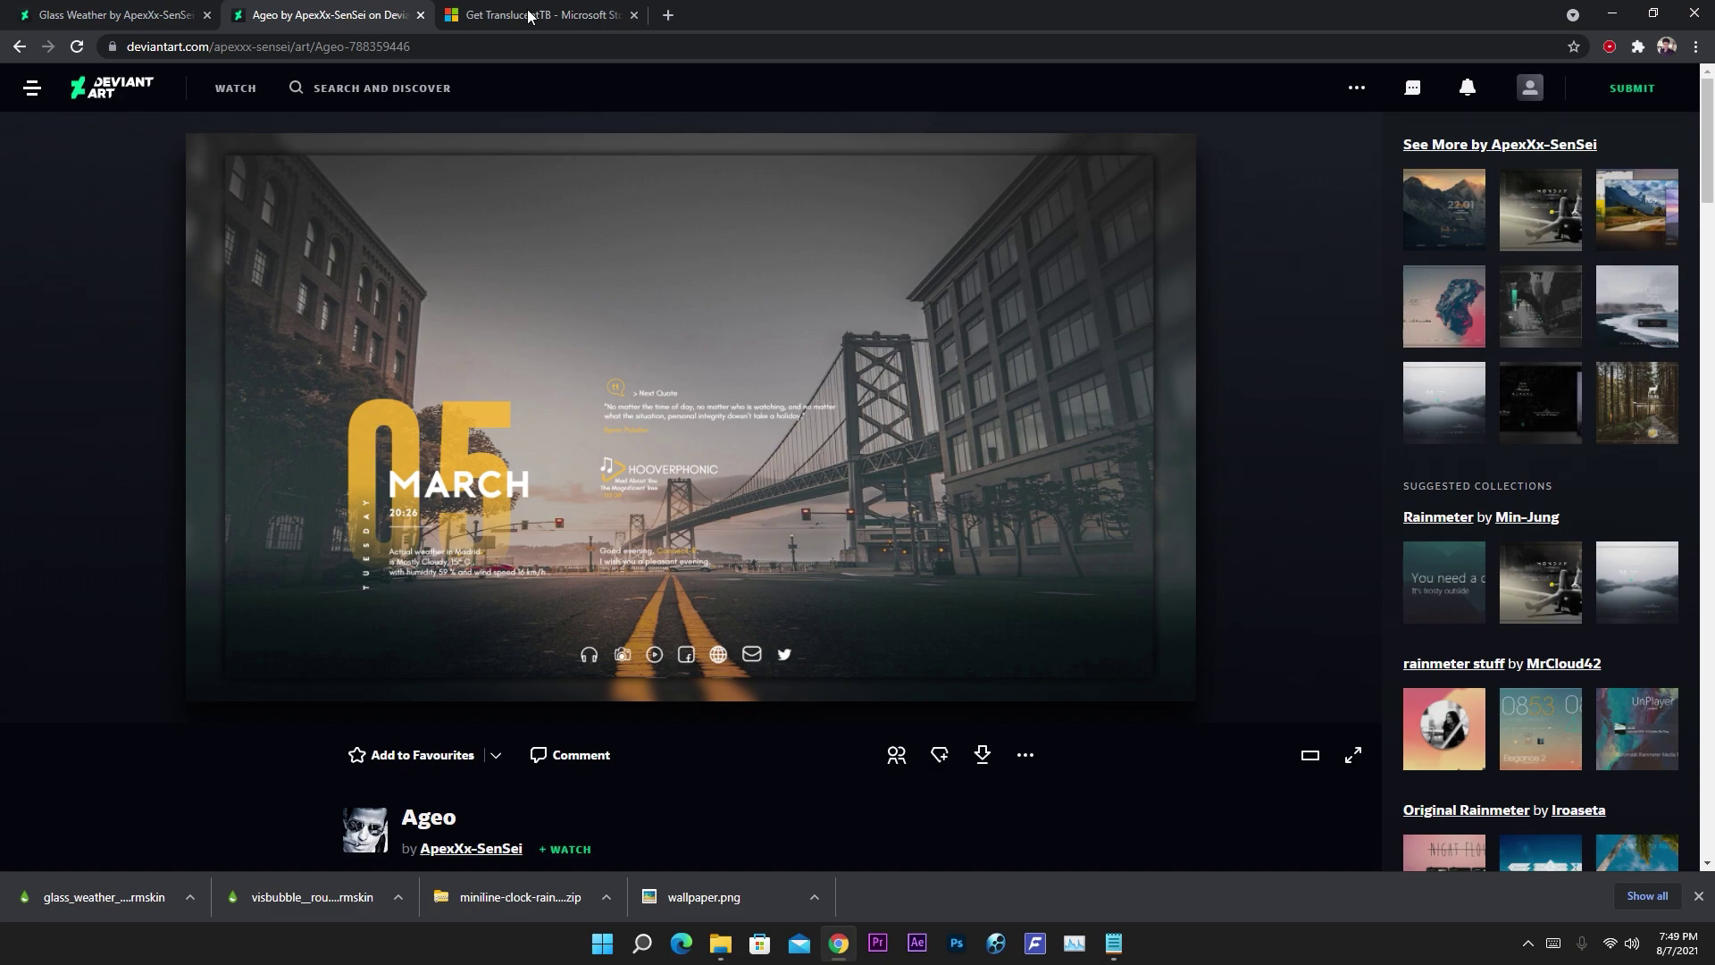
click(983, 755)
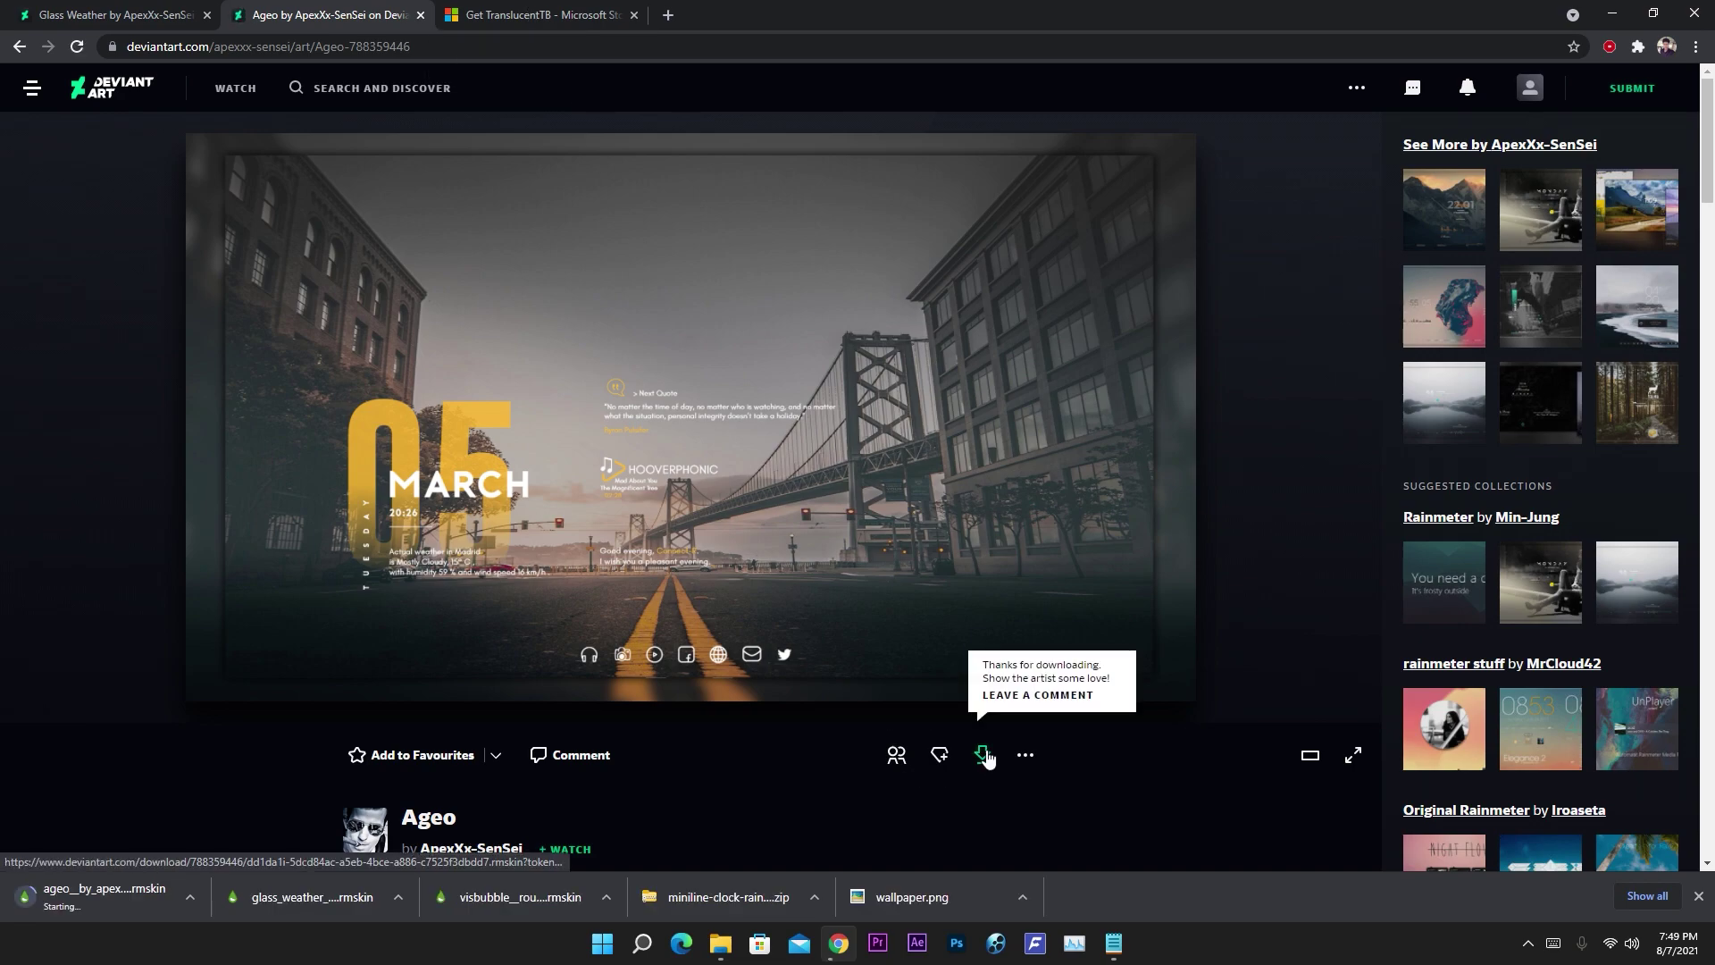
- Get TranslucentTB from its Microsoft web page through the Microsoft Store, and close the store
click(536, 15)
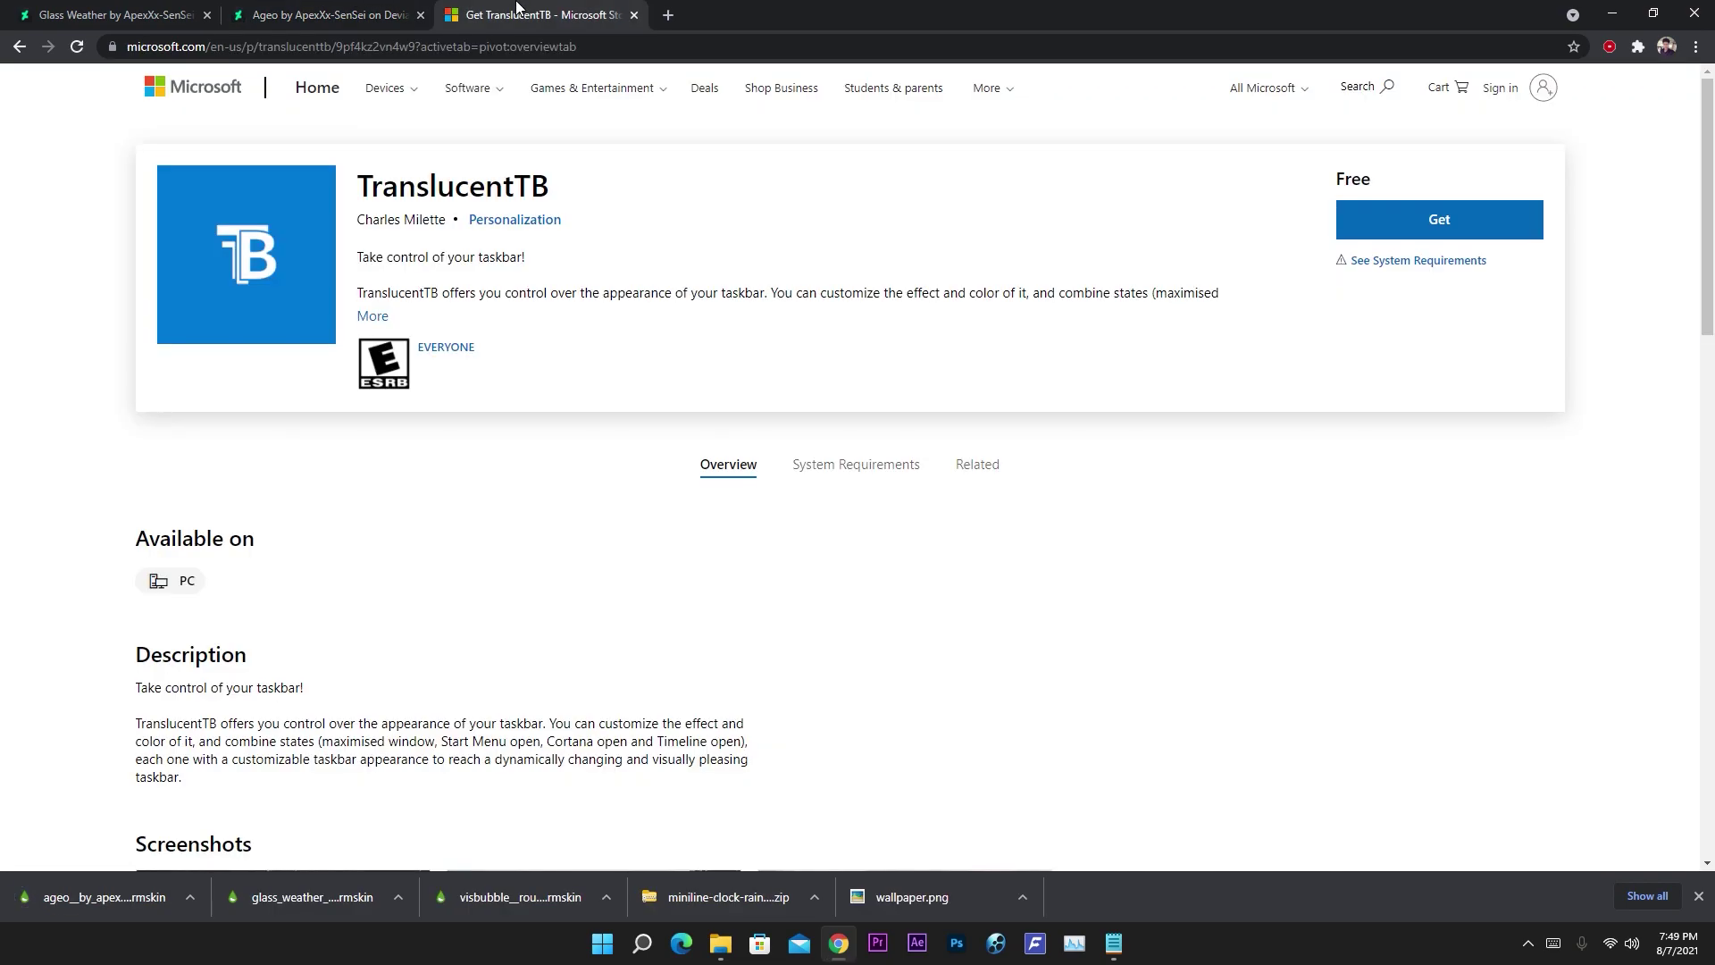
click(1405, 225)
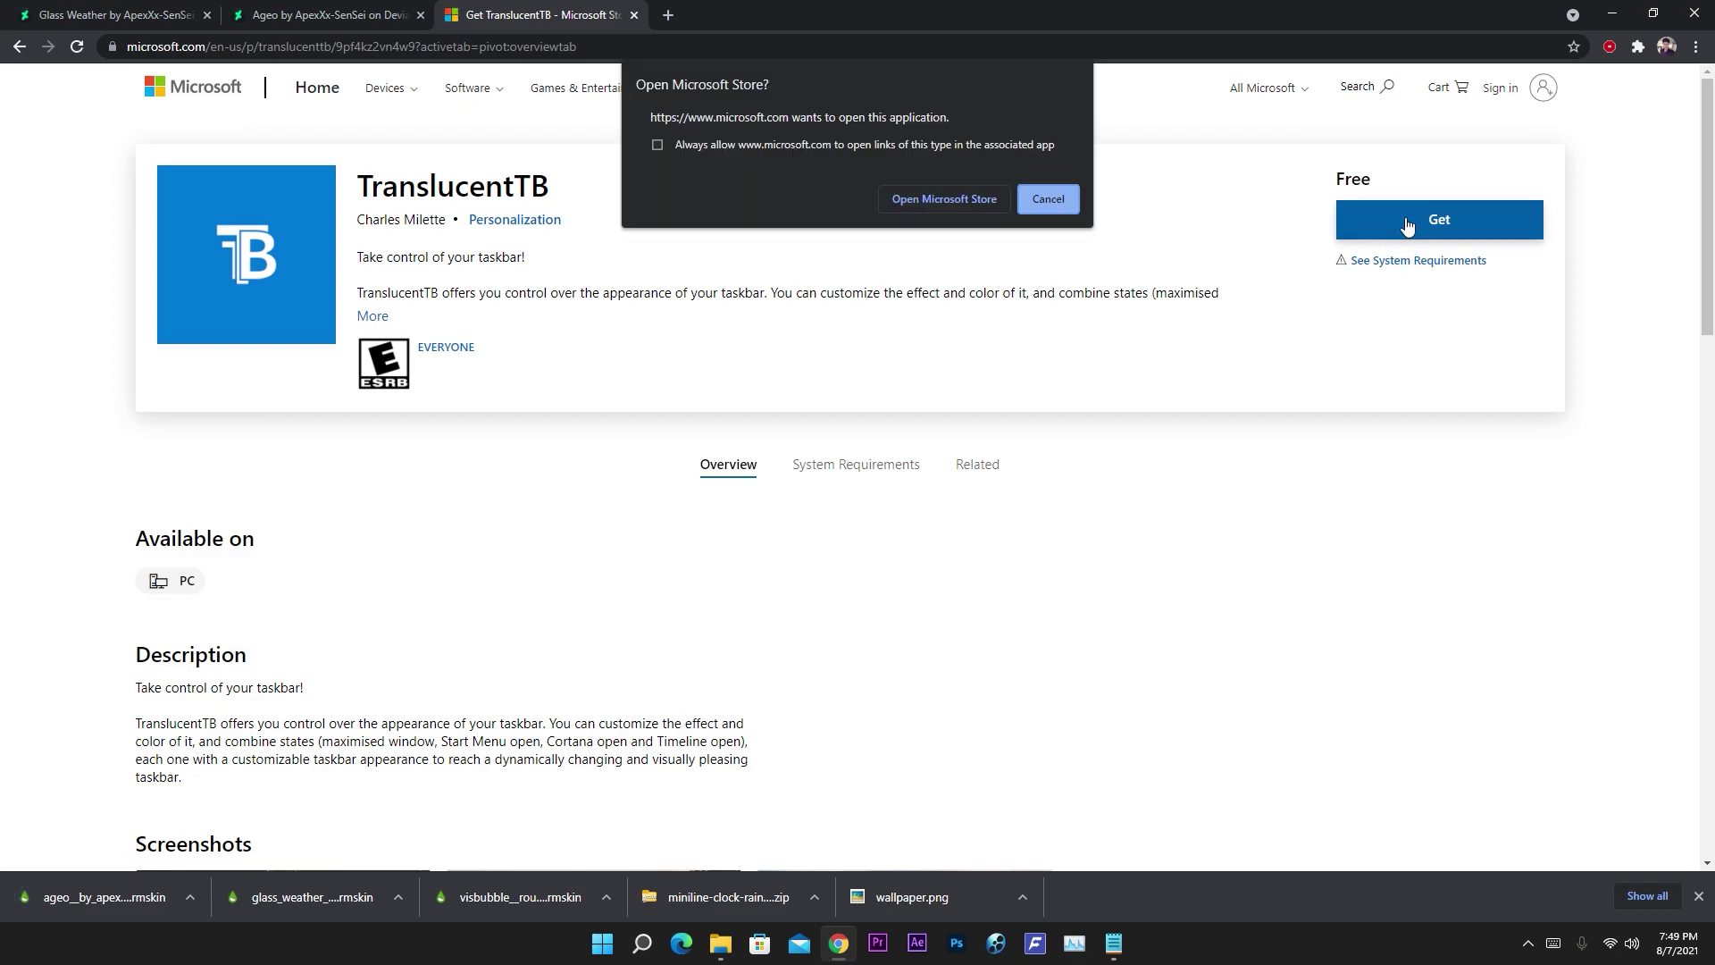
click(911, 201)
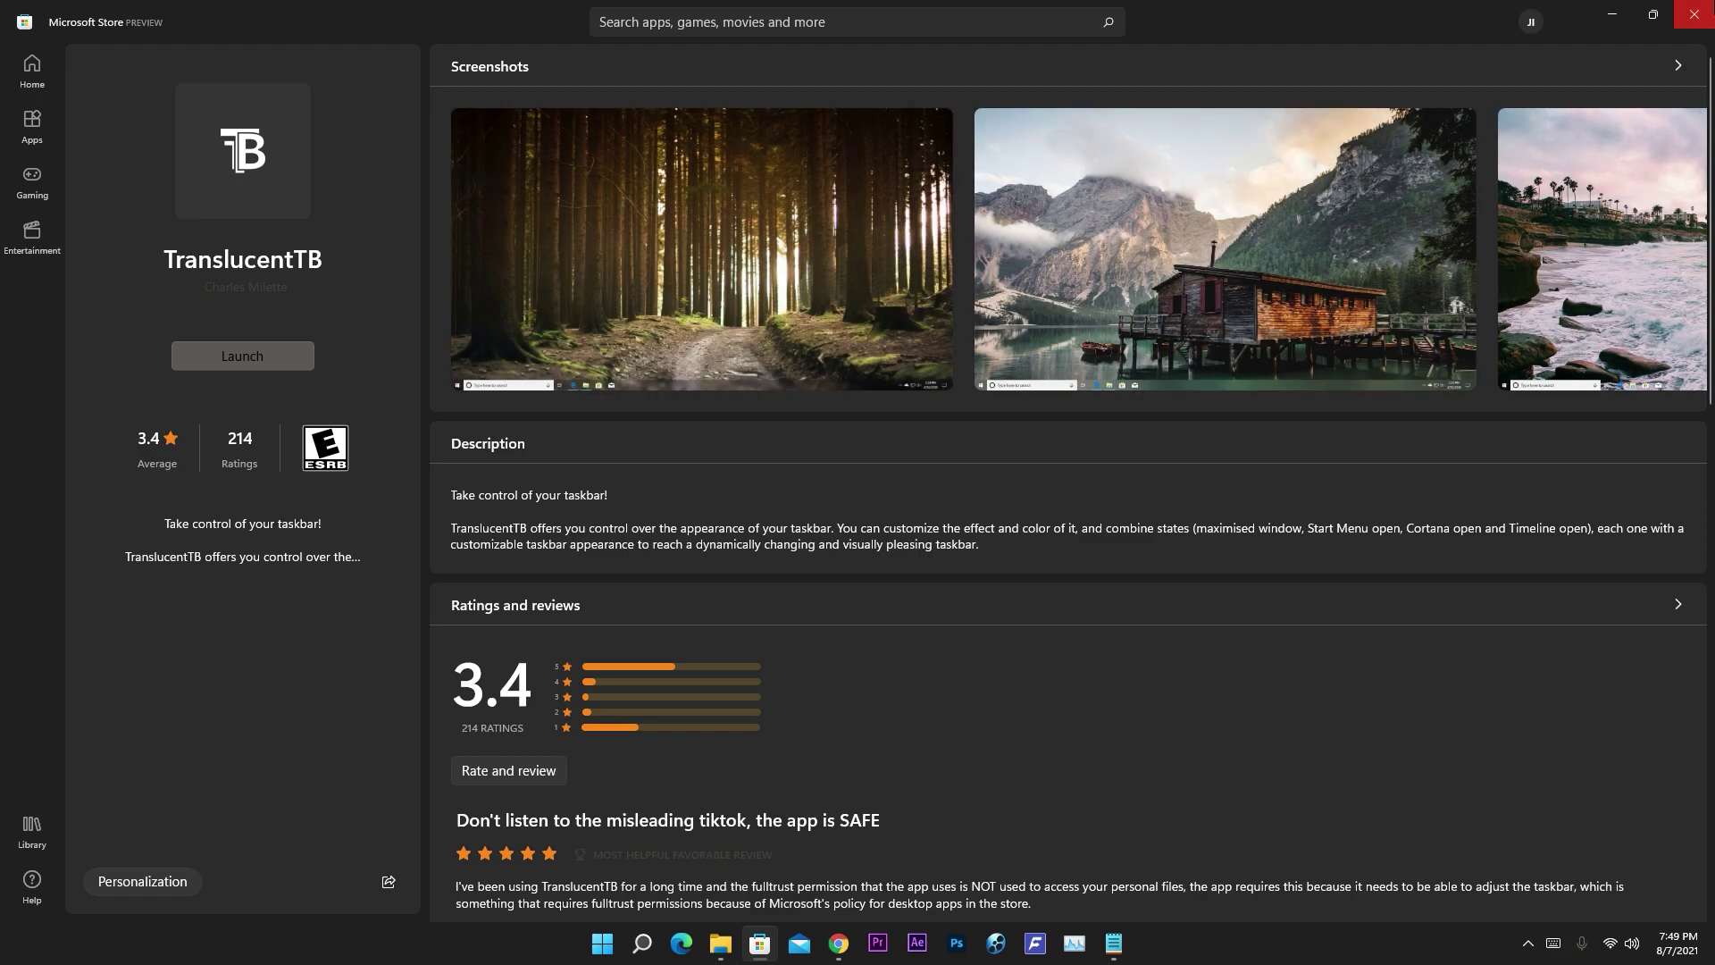
click(1695, 15)
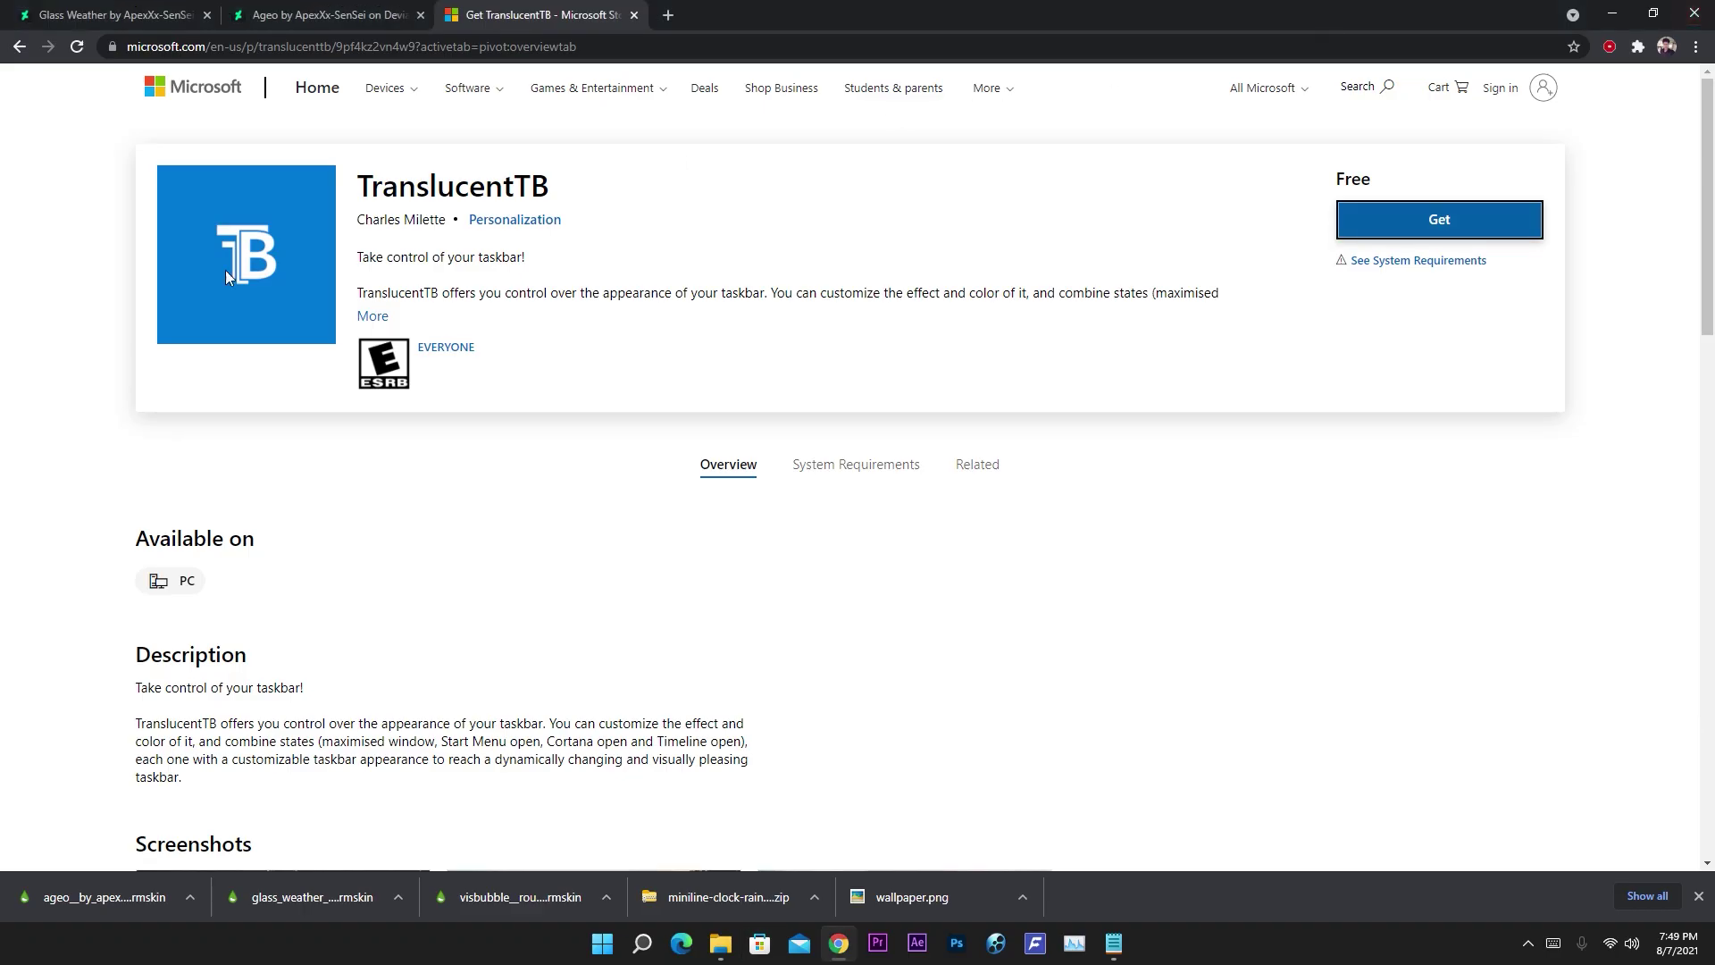
- Close the TranslucentTB and Ageo browser tabs and switch to the Downloads folder in File Explorer
key(ctrl+w)
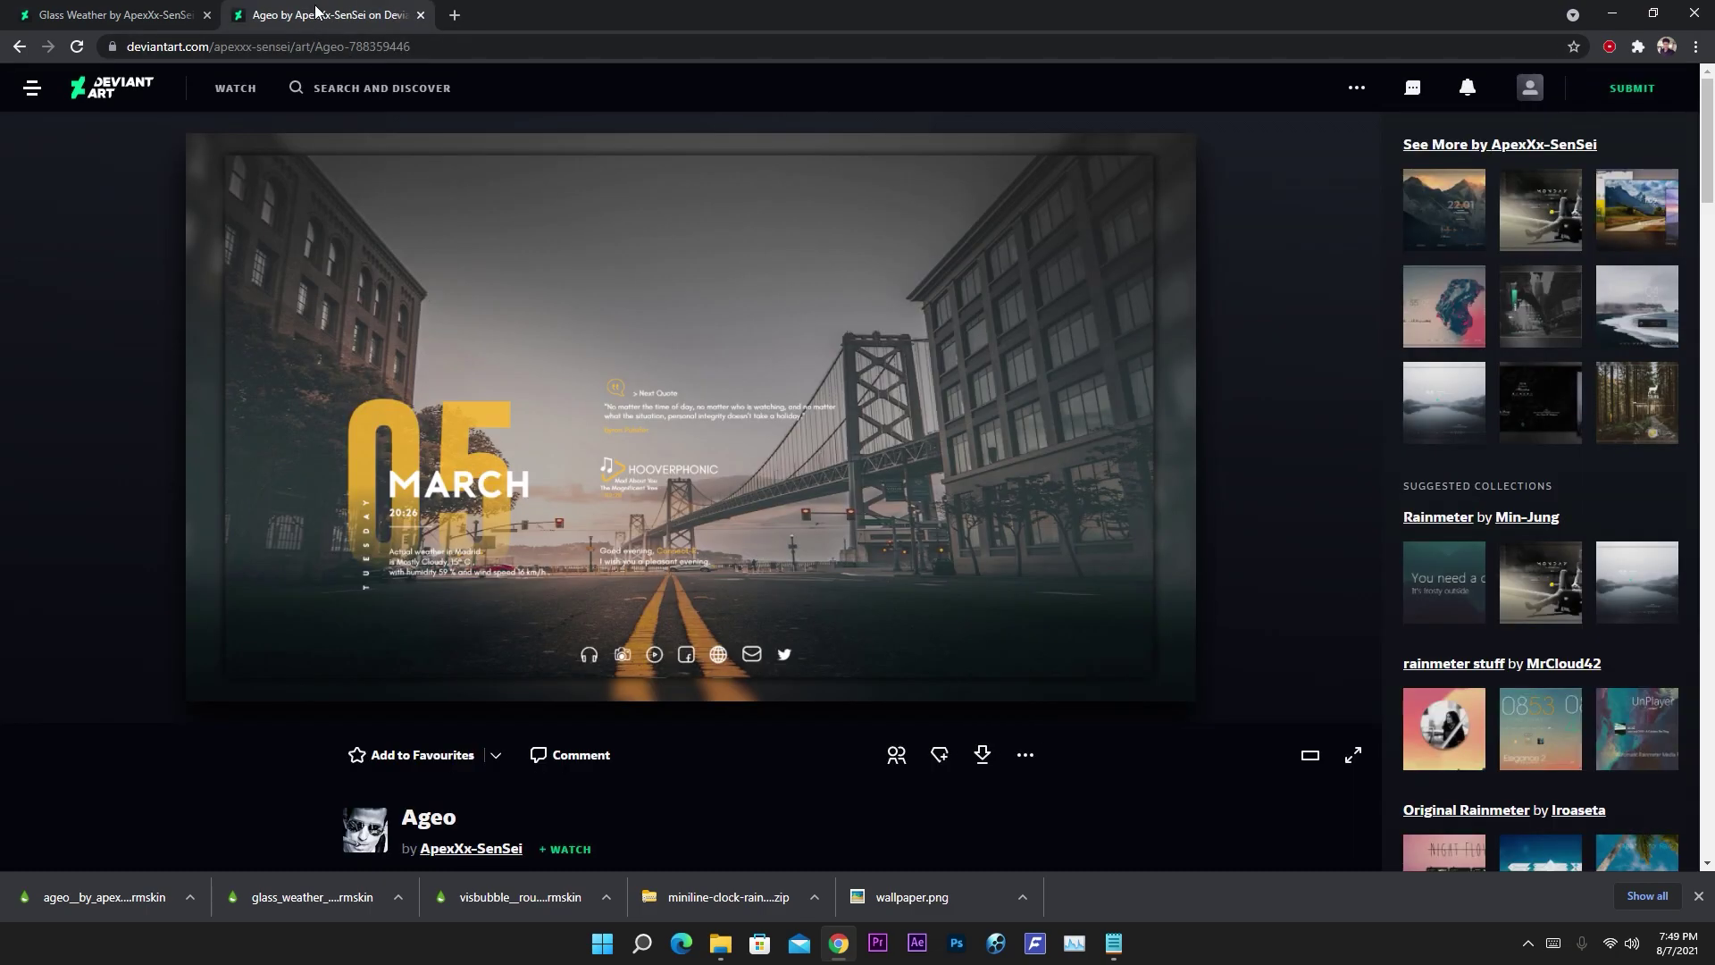
middle_click(317, 13)
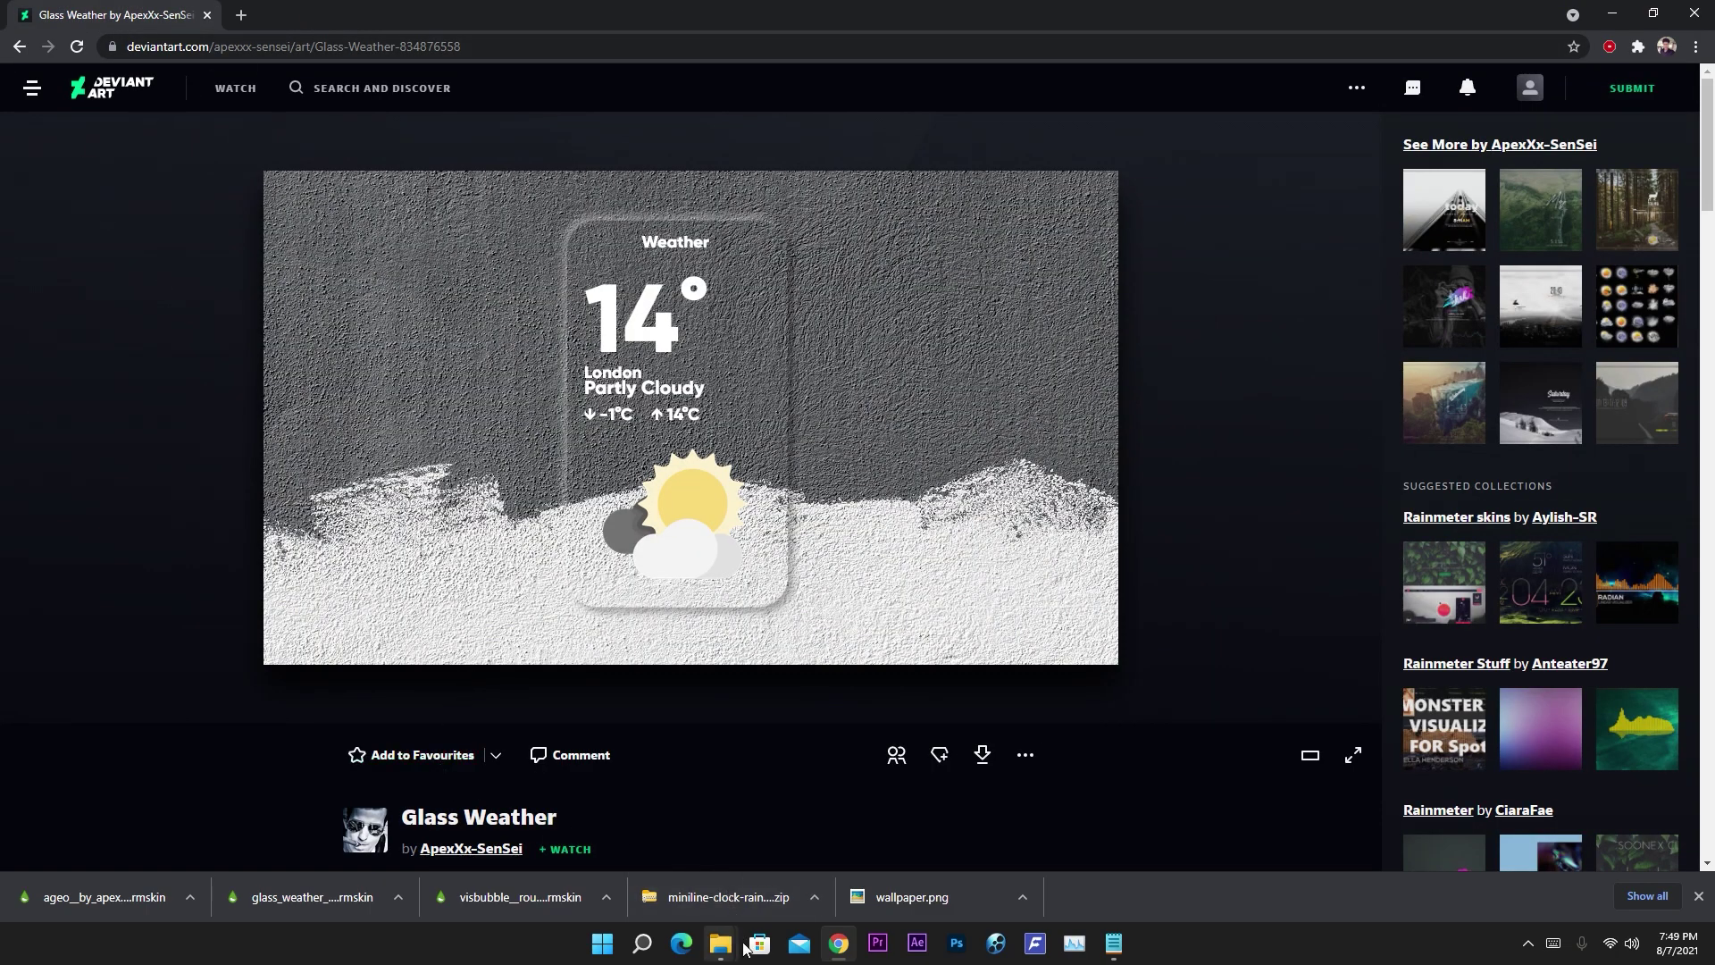
mouse_move(727, 960)
mouse_move(843, 862)
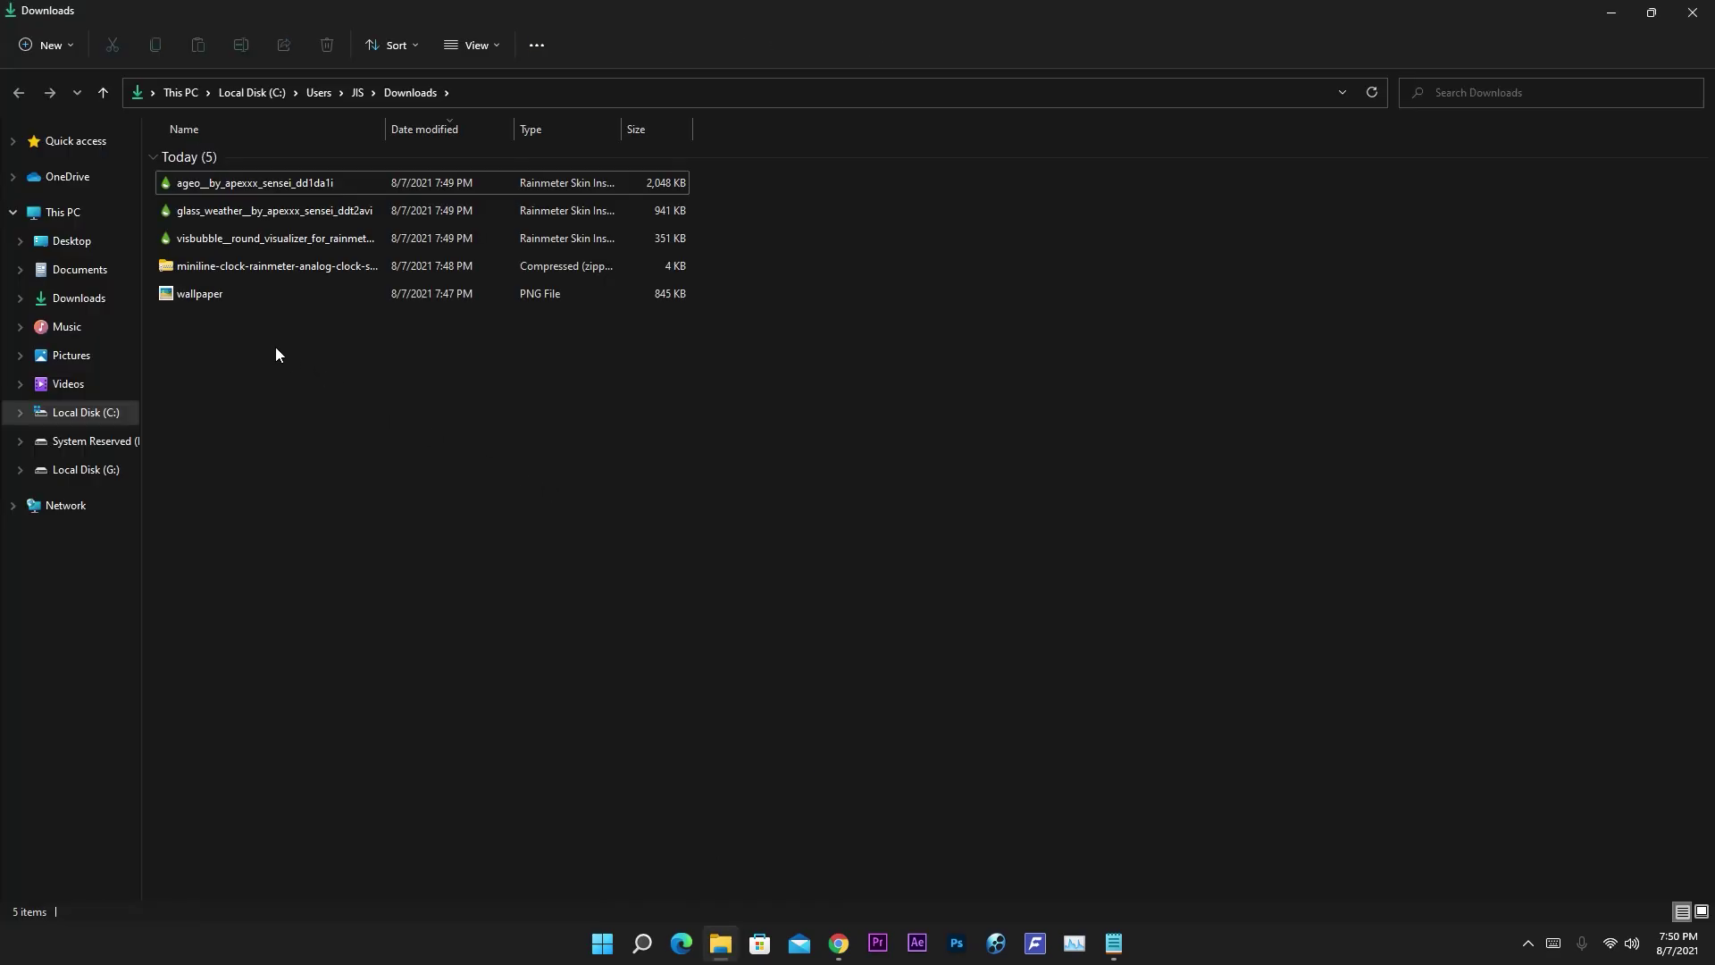
- Copy the Miniline Clock skin installer out of its zip archive into the Downloads folder
double_click(229, 264)
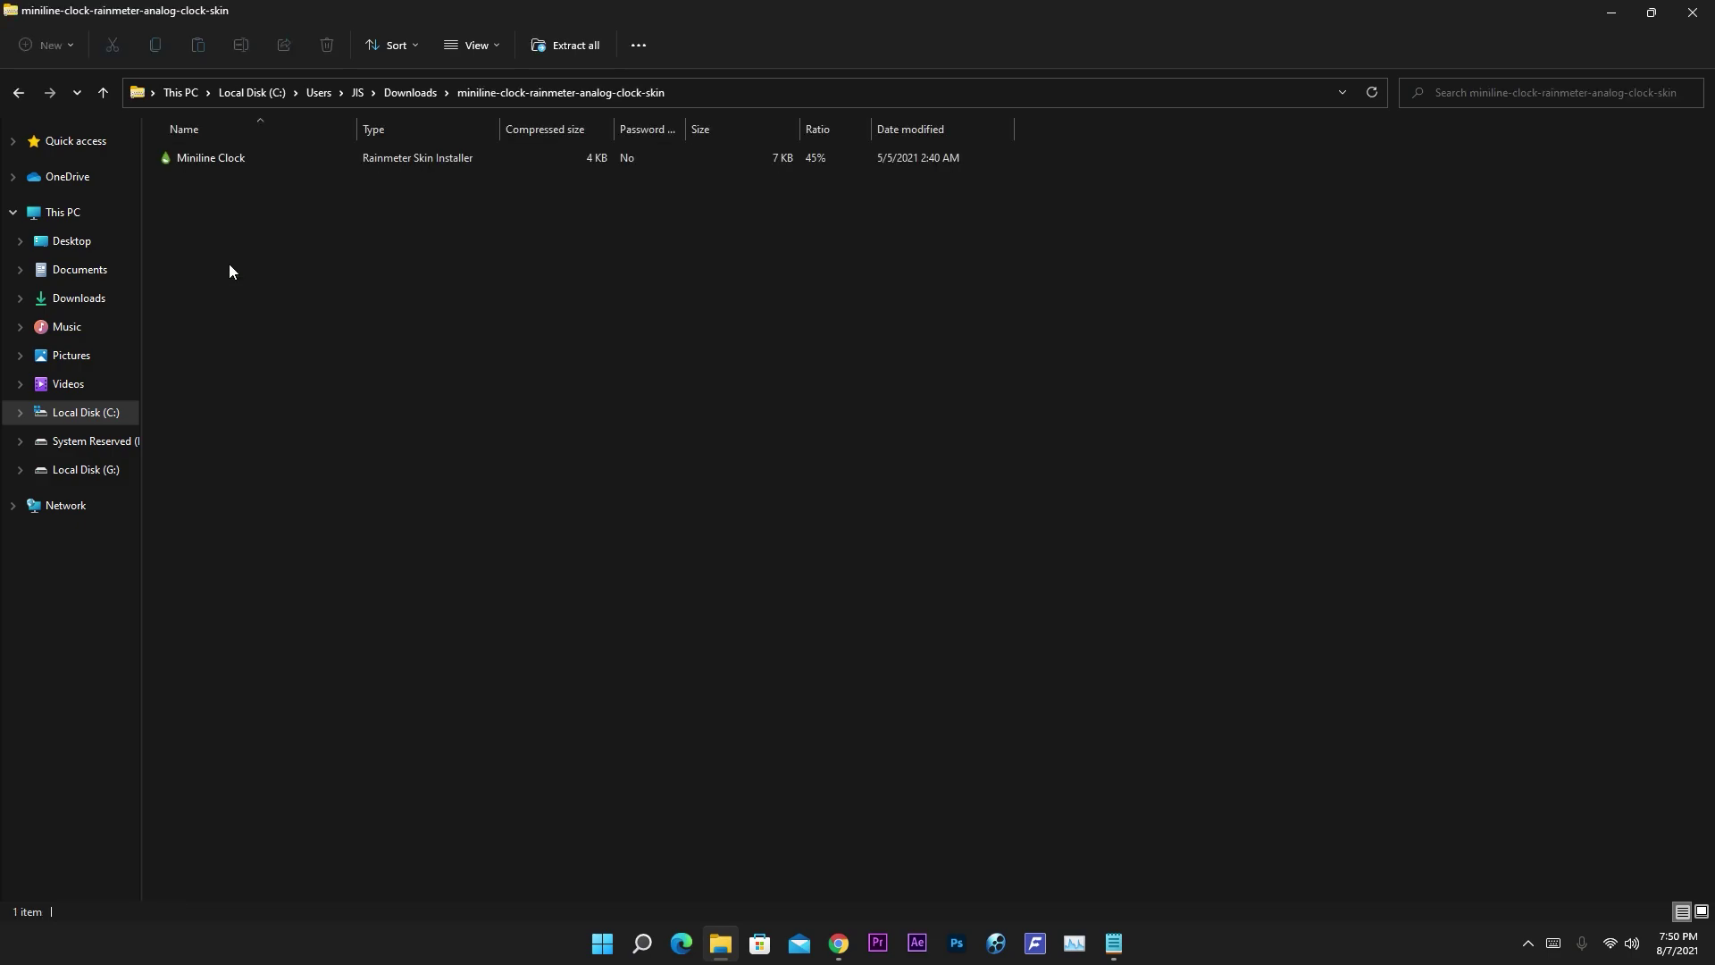
click(221, 165)
right_click(222, 165)
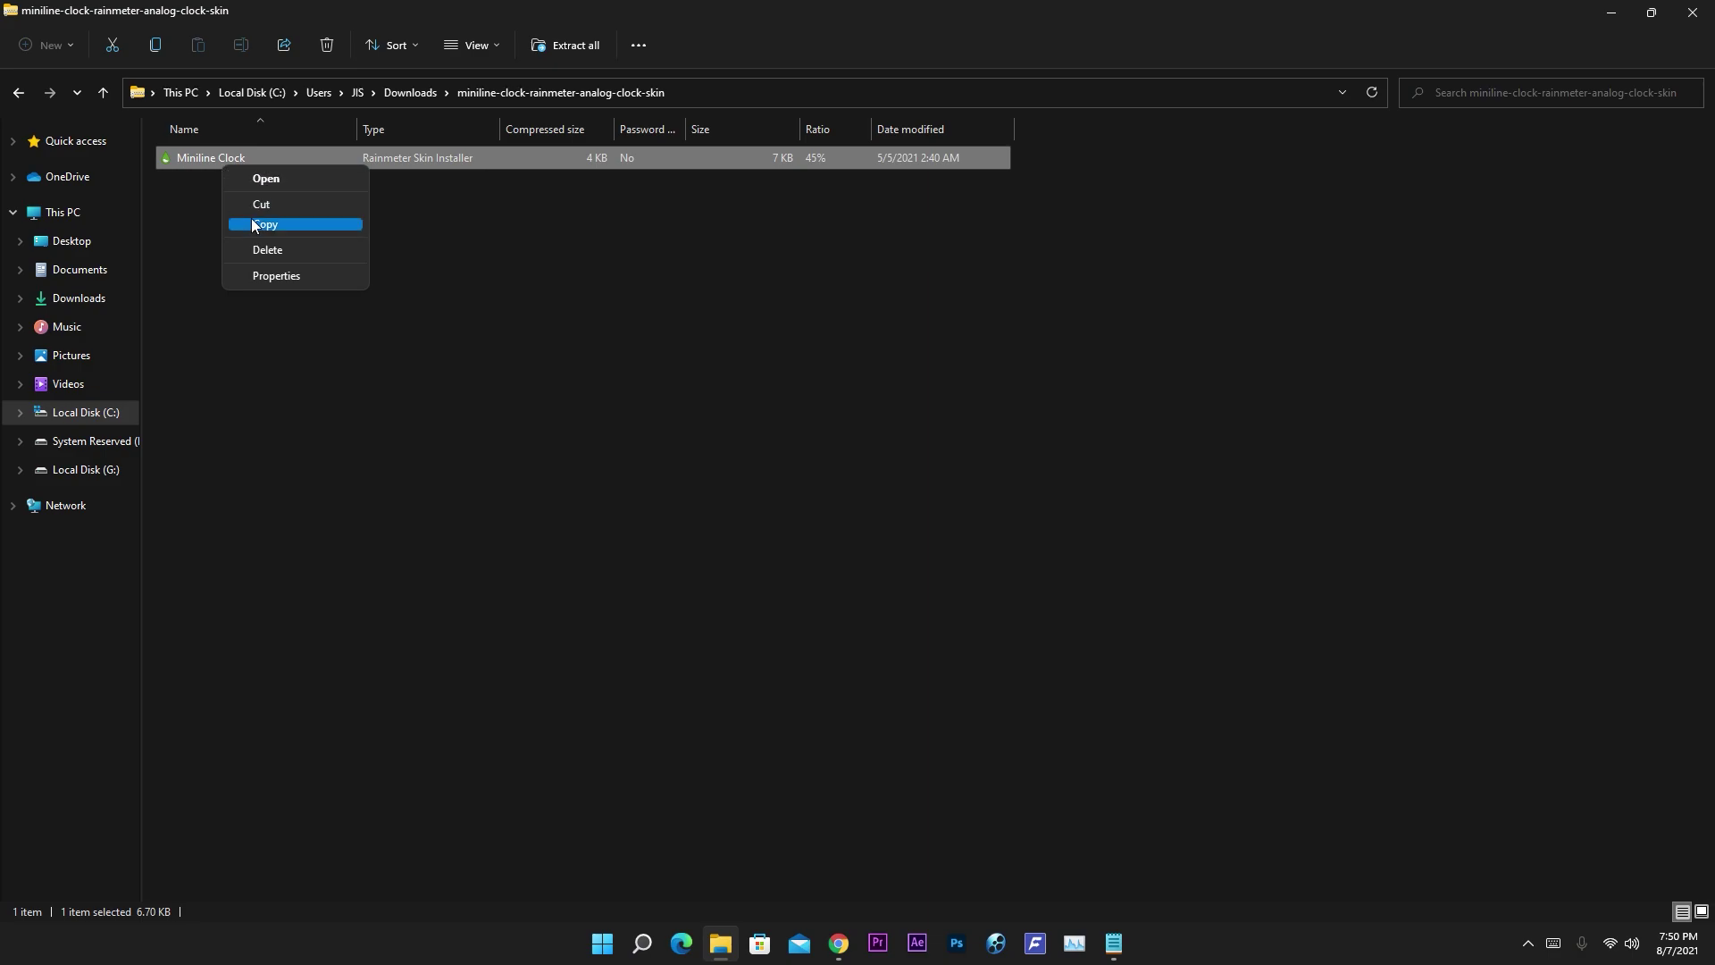
click(252, 223)
click(17, 92)
right_click(366, 320)
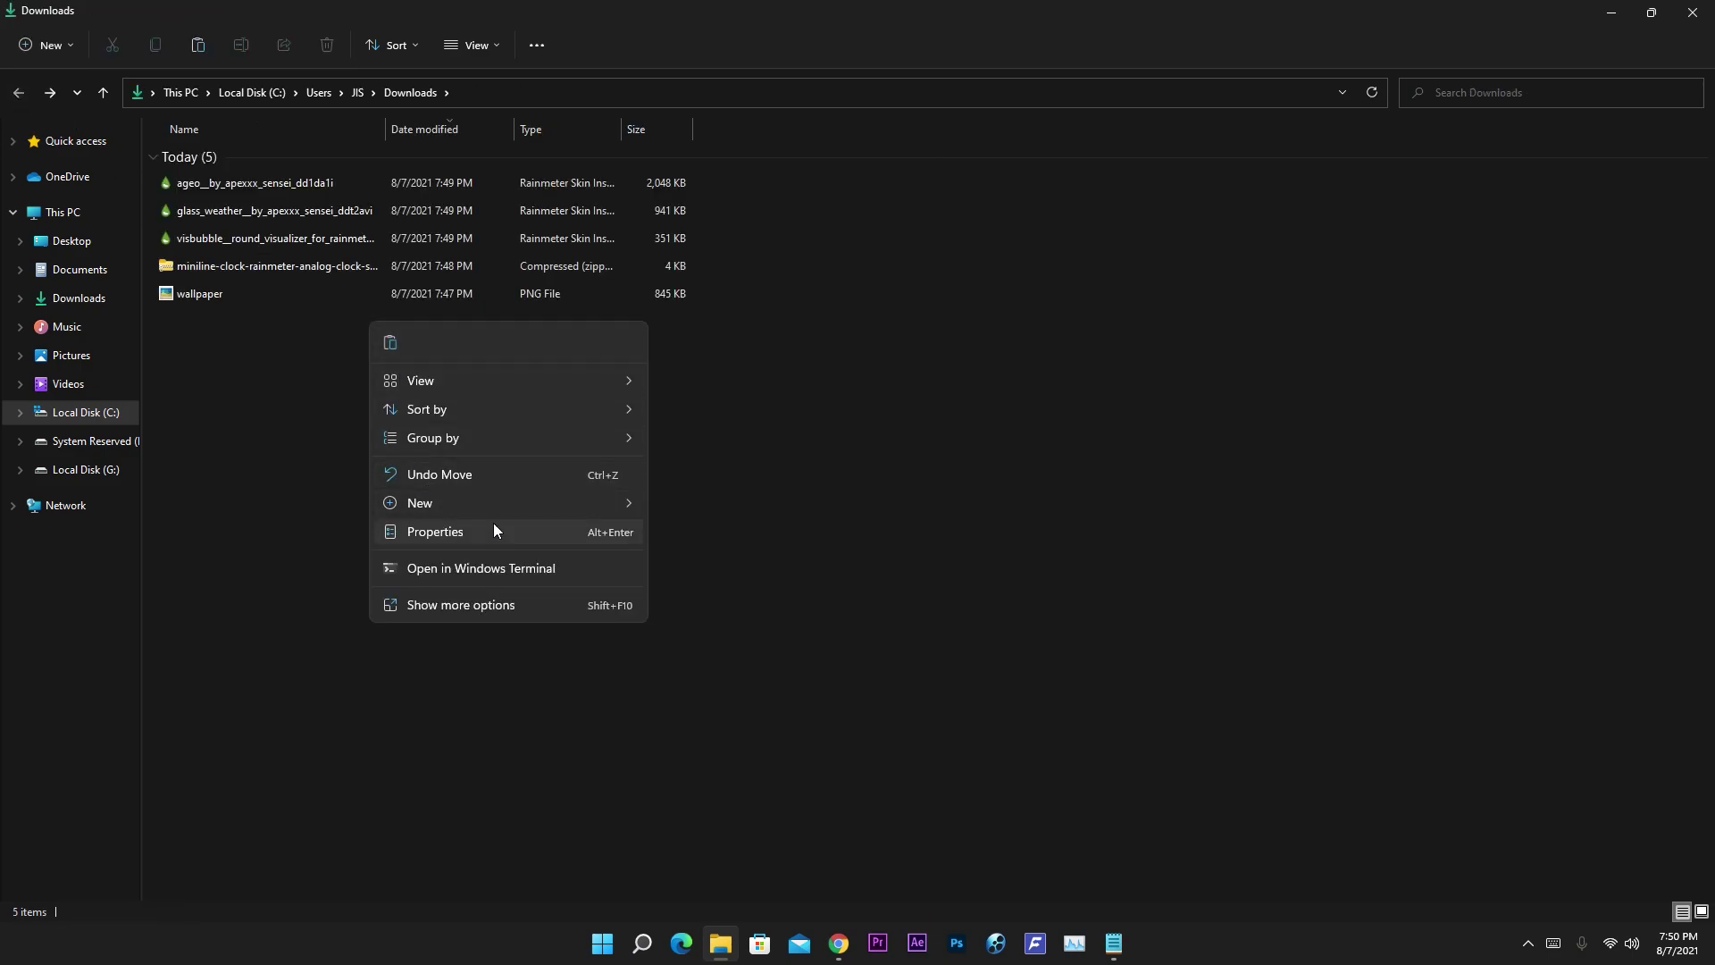
click(389, 344)
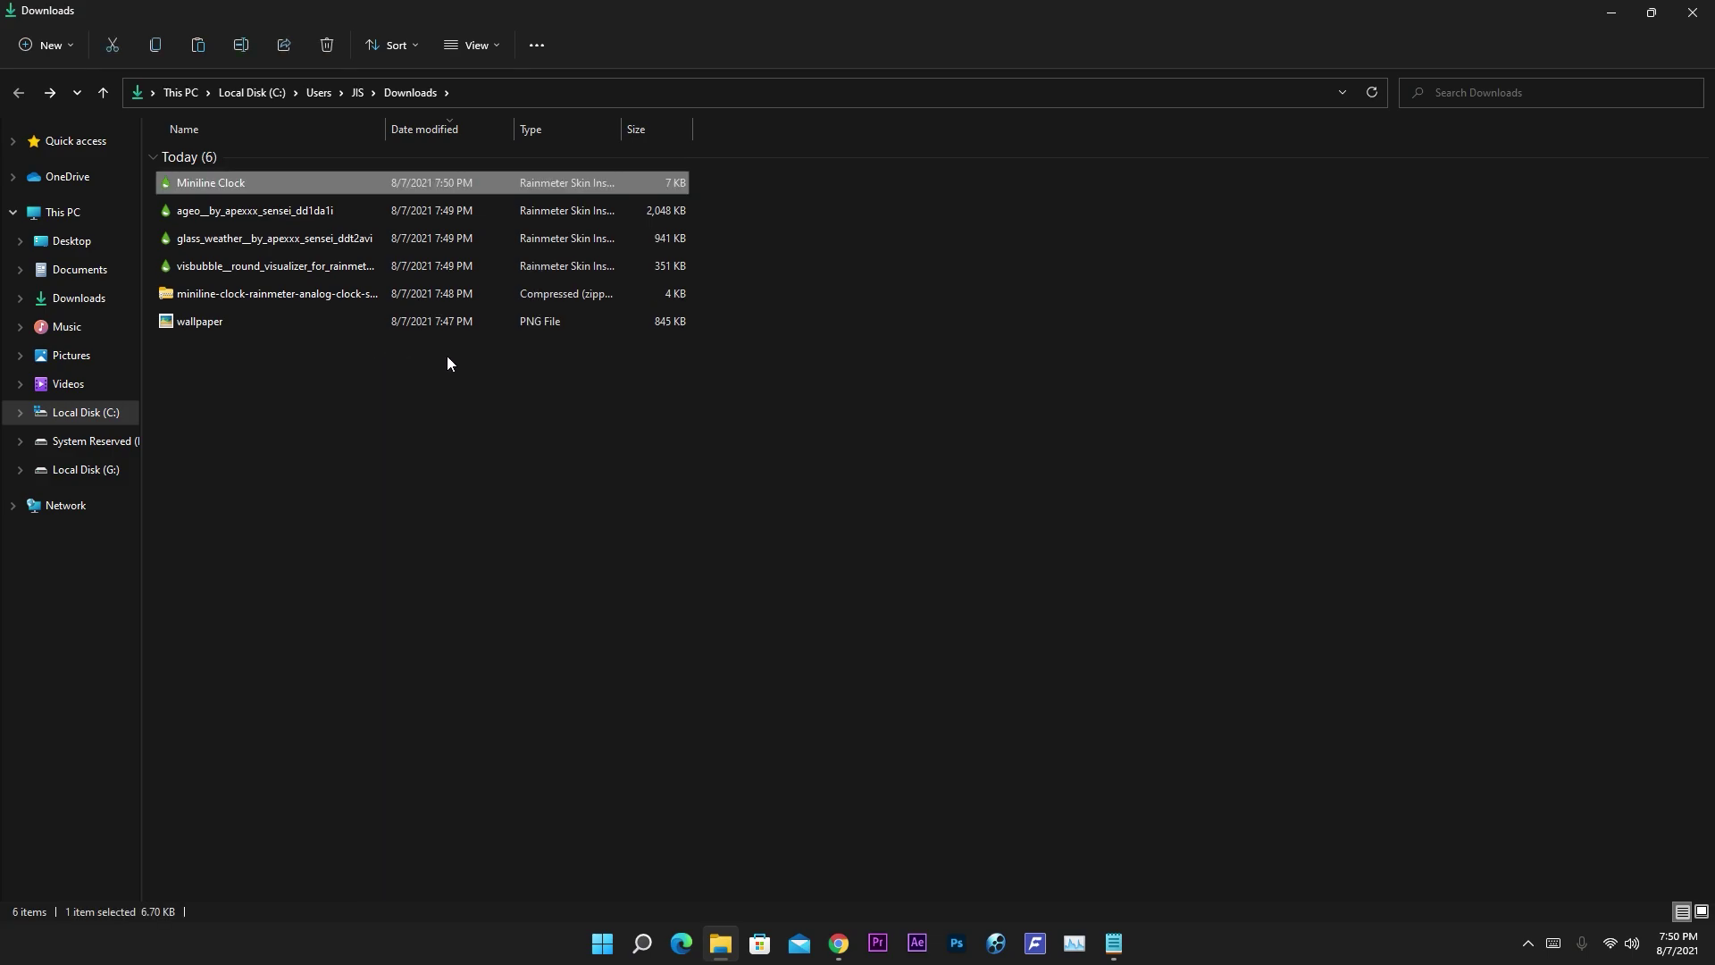
- Install the Miniline Clock skin and move the Rainmeter tray icon into the hidden icons
double_click(255, 184)
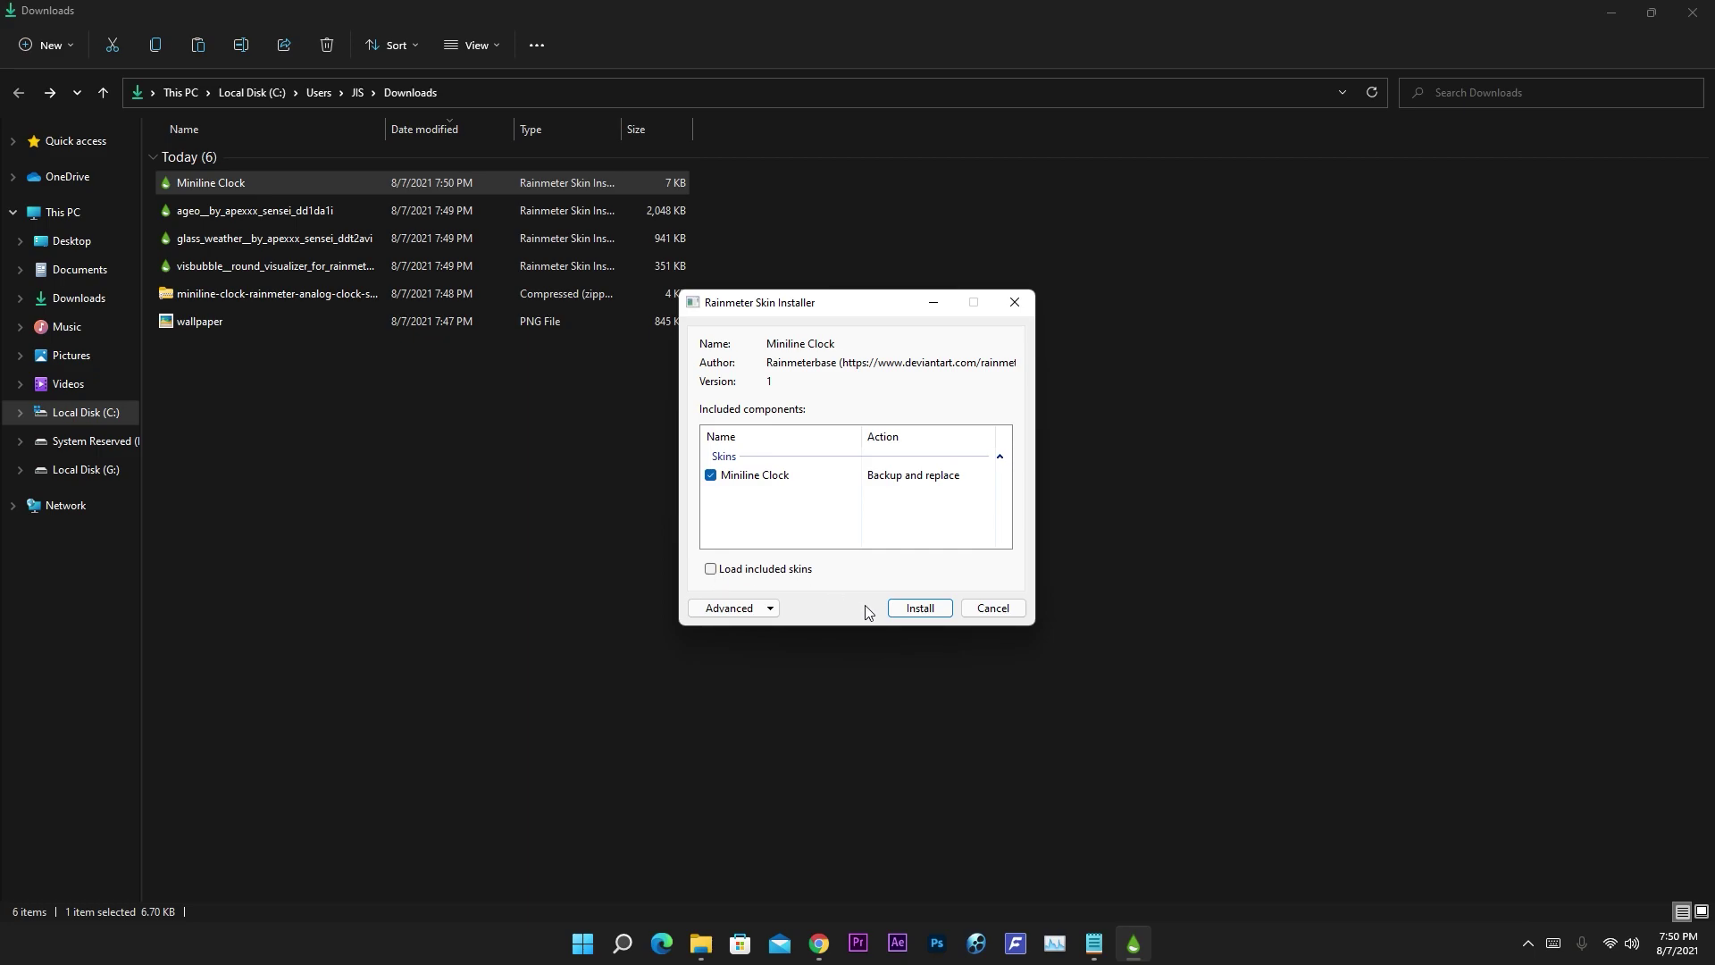
click(918, 608)
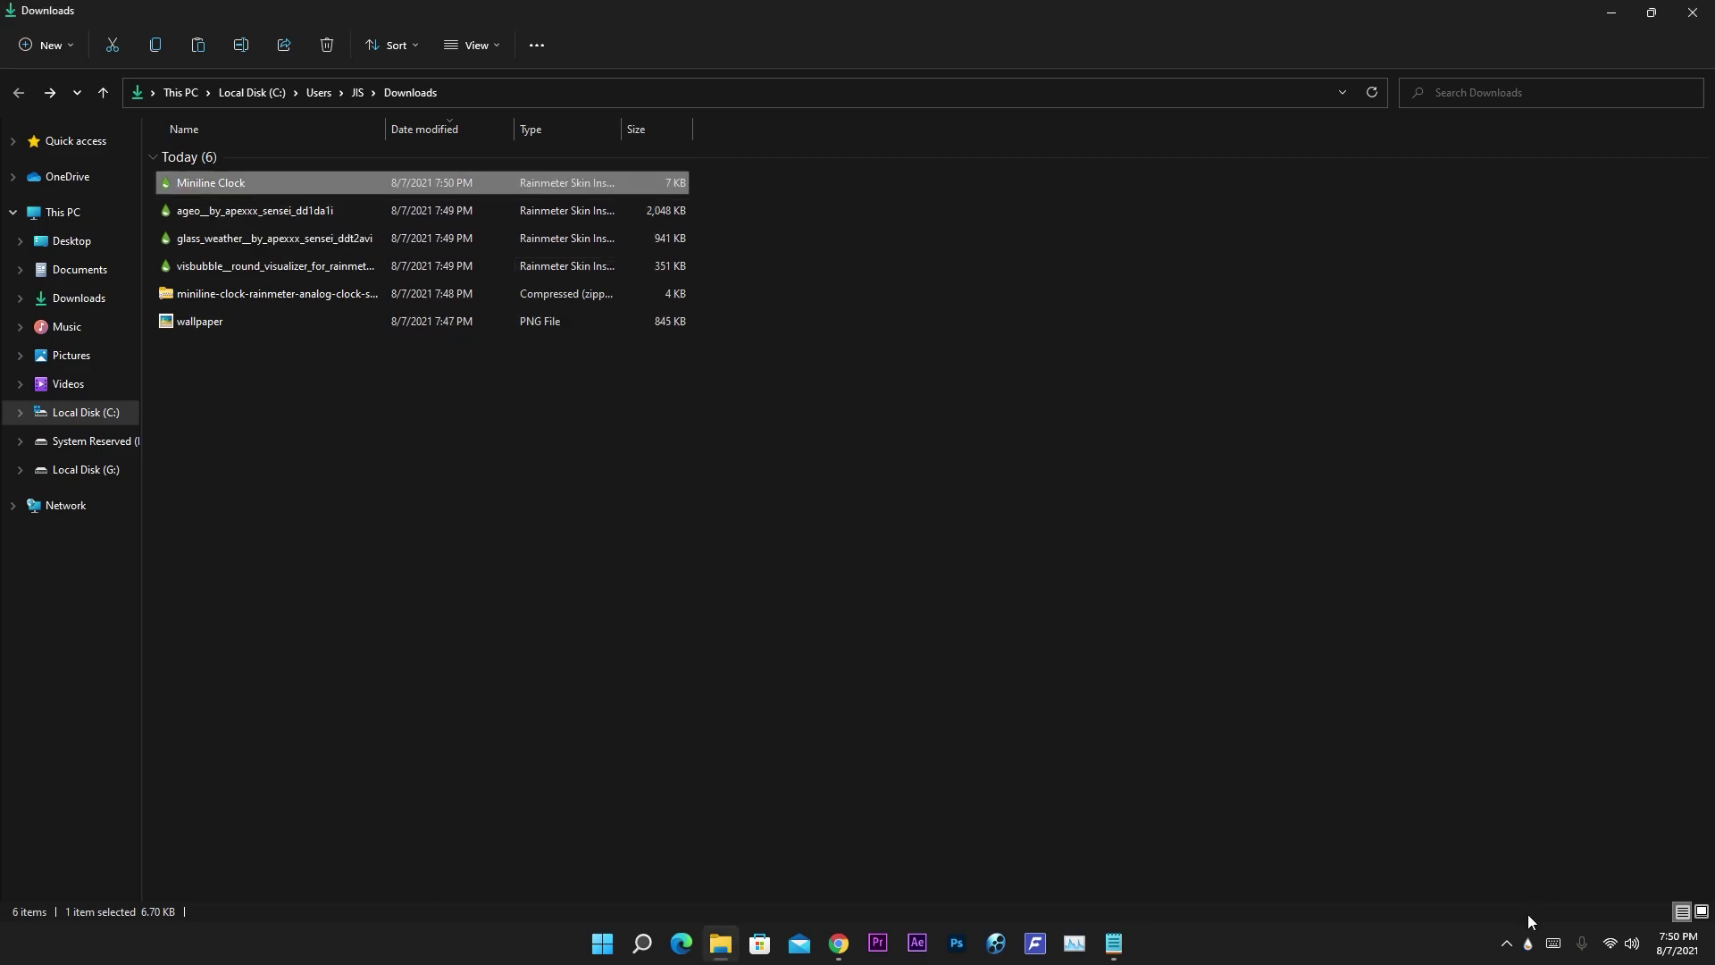
drag(1528, 947, 1508, 896)
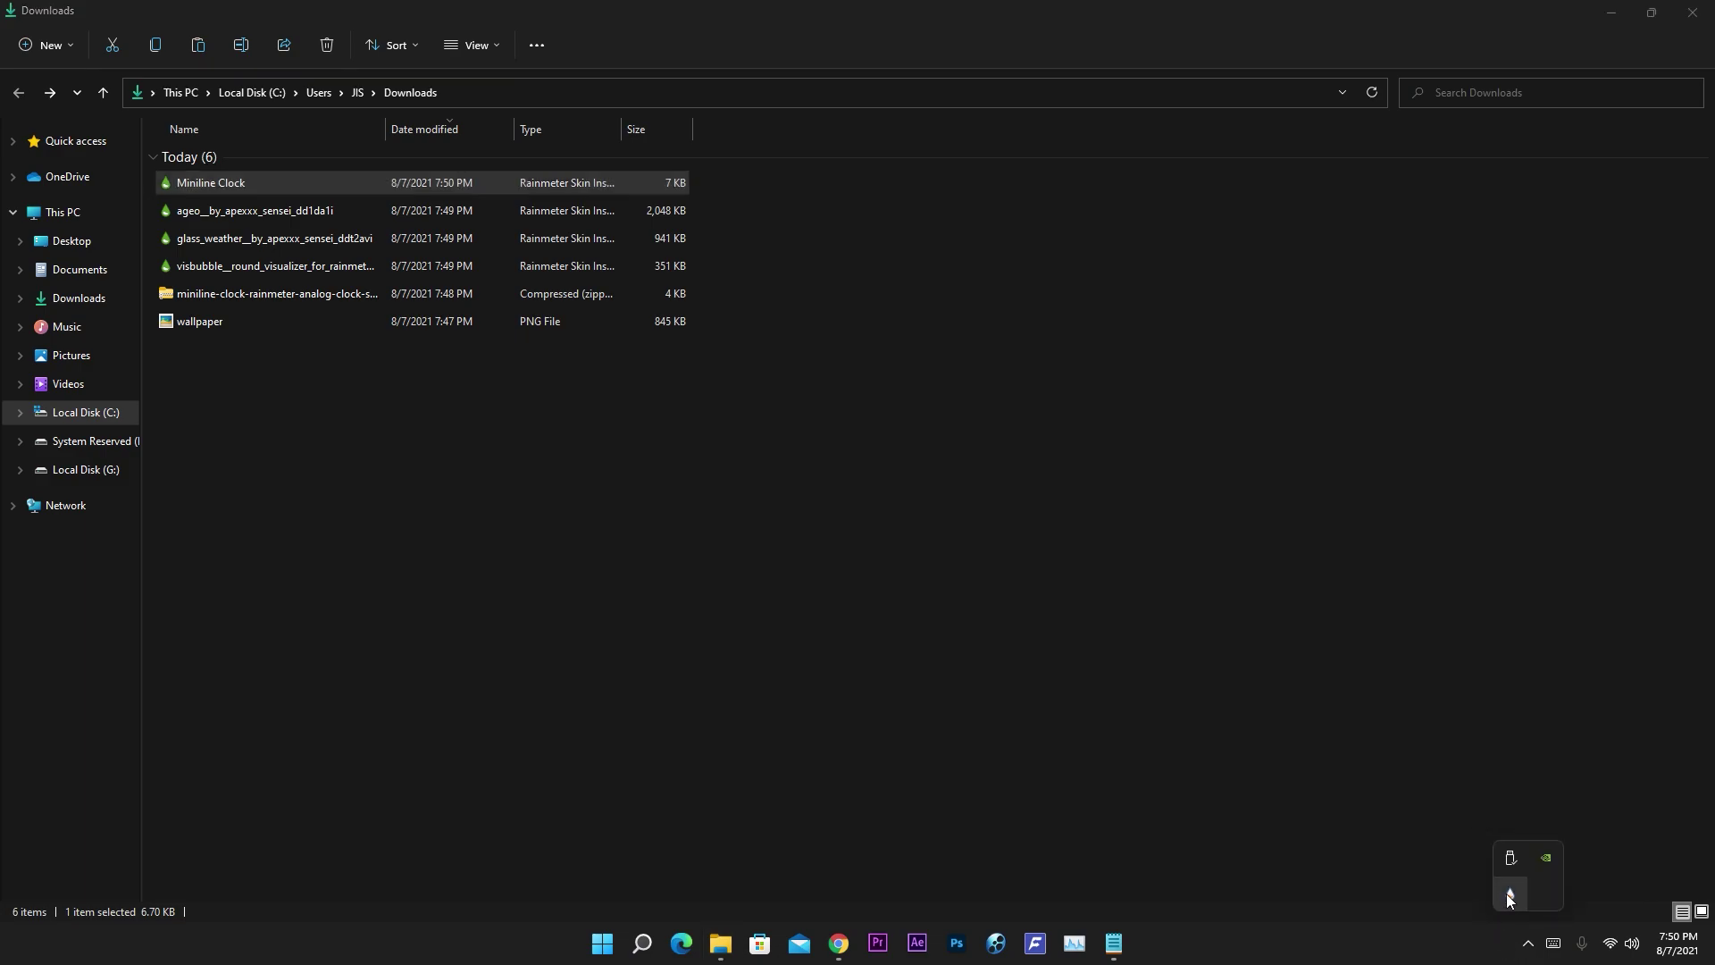
- Open the Manage Rainmeter window and load Miniline Clock.ini from the Miniline Clock skin
right_click(1506, 895)
click(1549, 641)
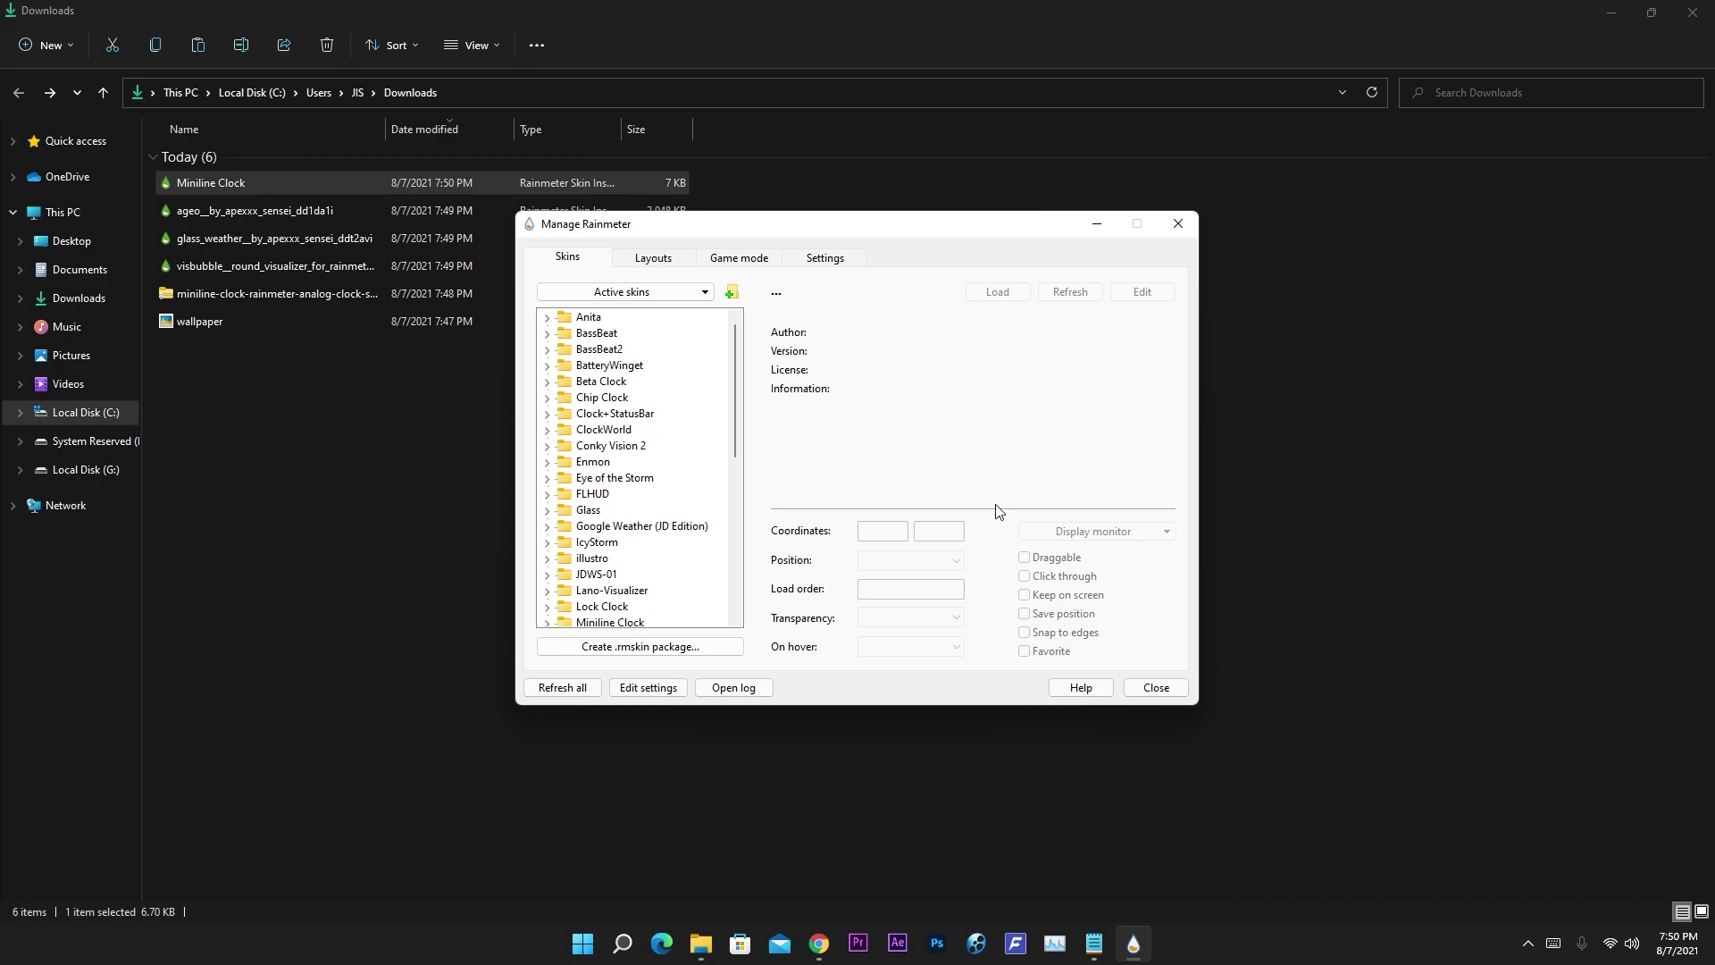
scroll(612, 438, down, 4)
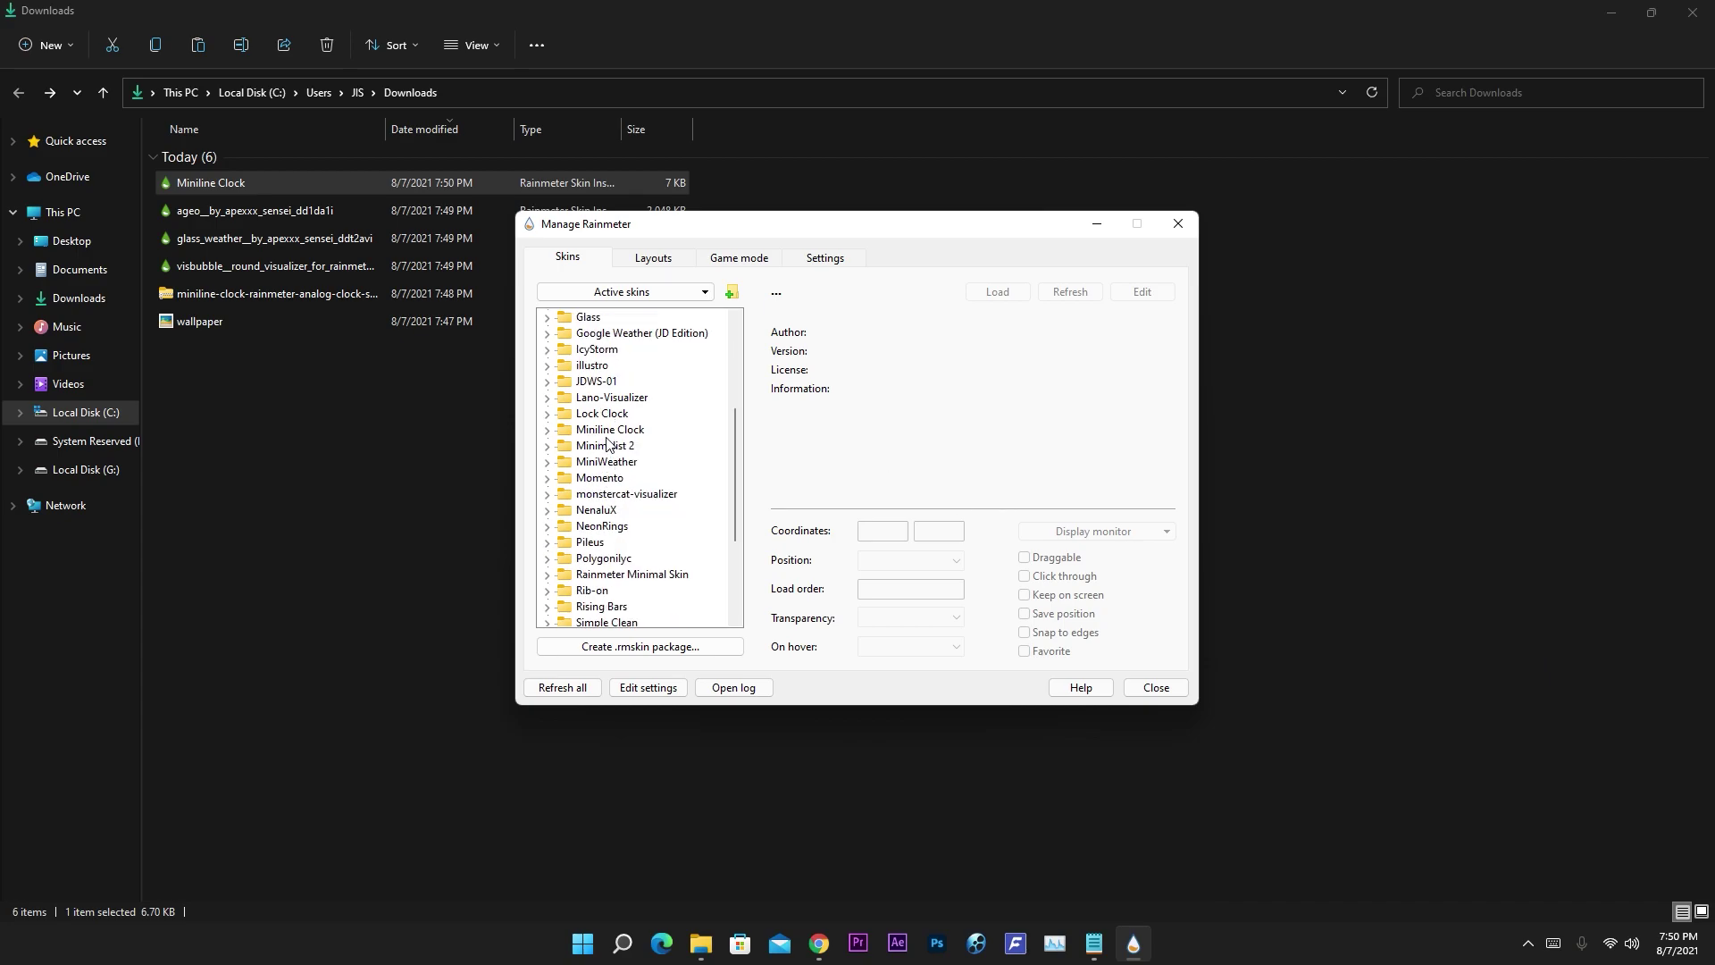
click(618, 432)
click(547, 429)
click(635, 448)
click(990, 294)
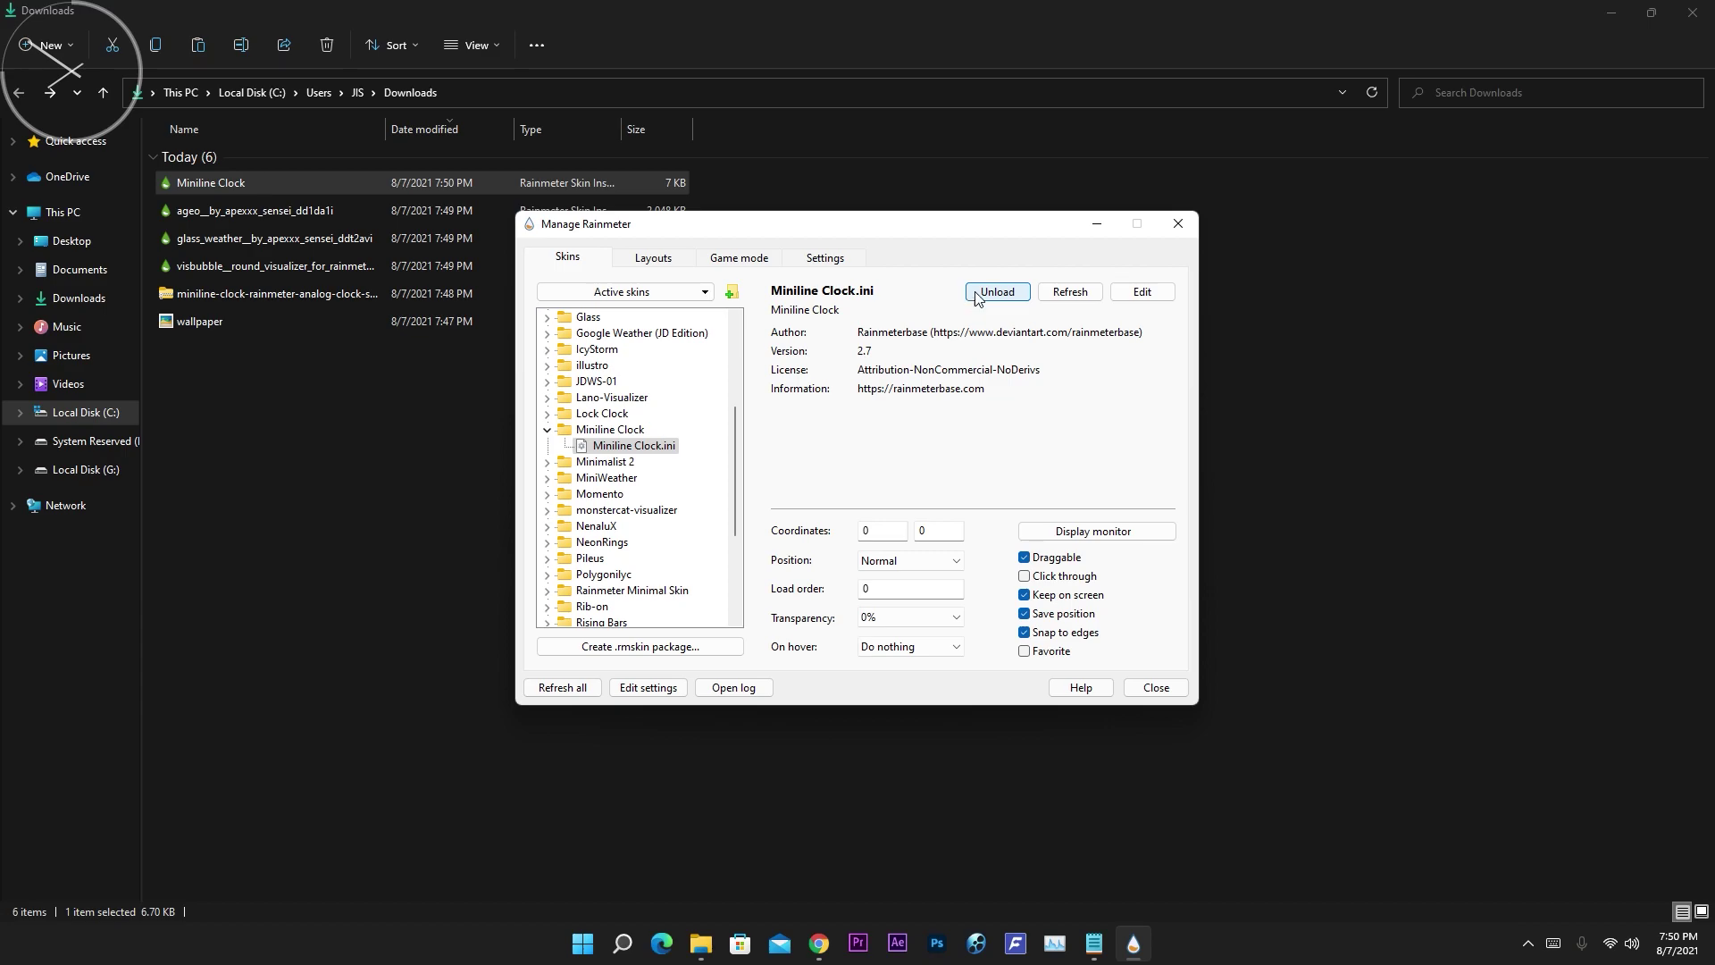
- Install the Ageo skin with its included layout and load Time Of Day.ini from its Time Of Day folder
double_click(223, 213)
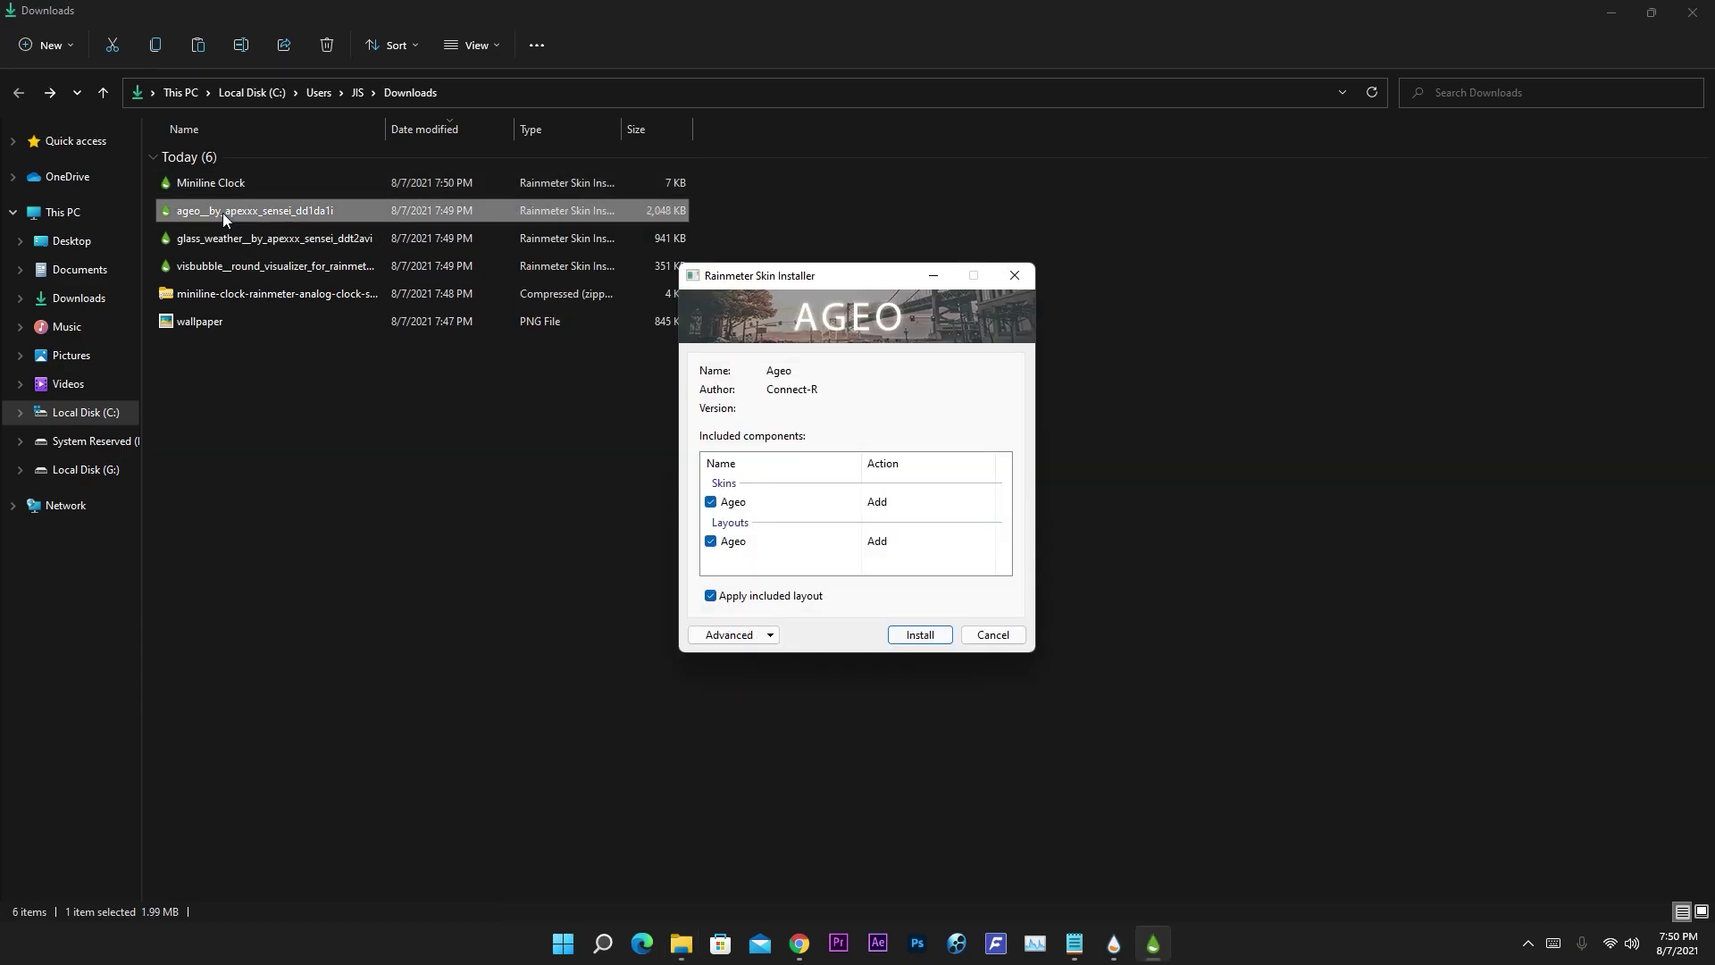
click(929, 634)
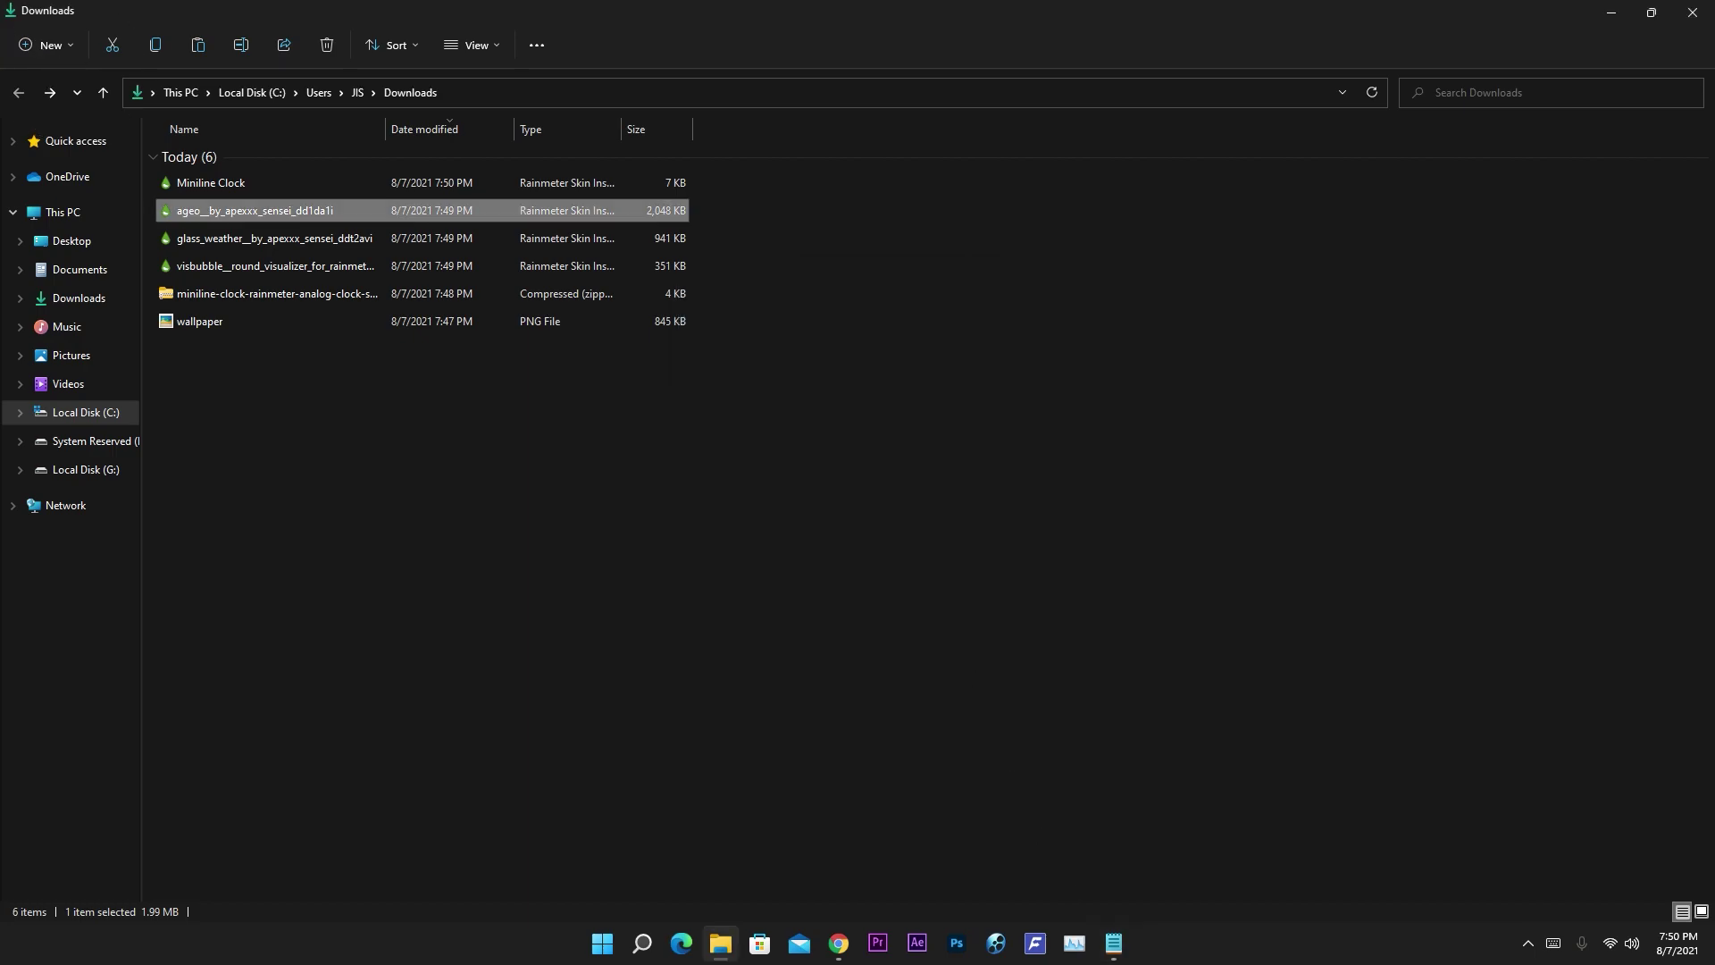
click(1527, 942)
click(1510, 893)
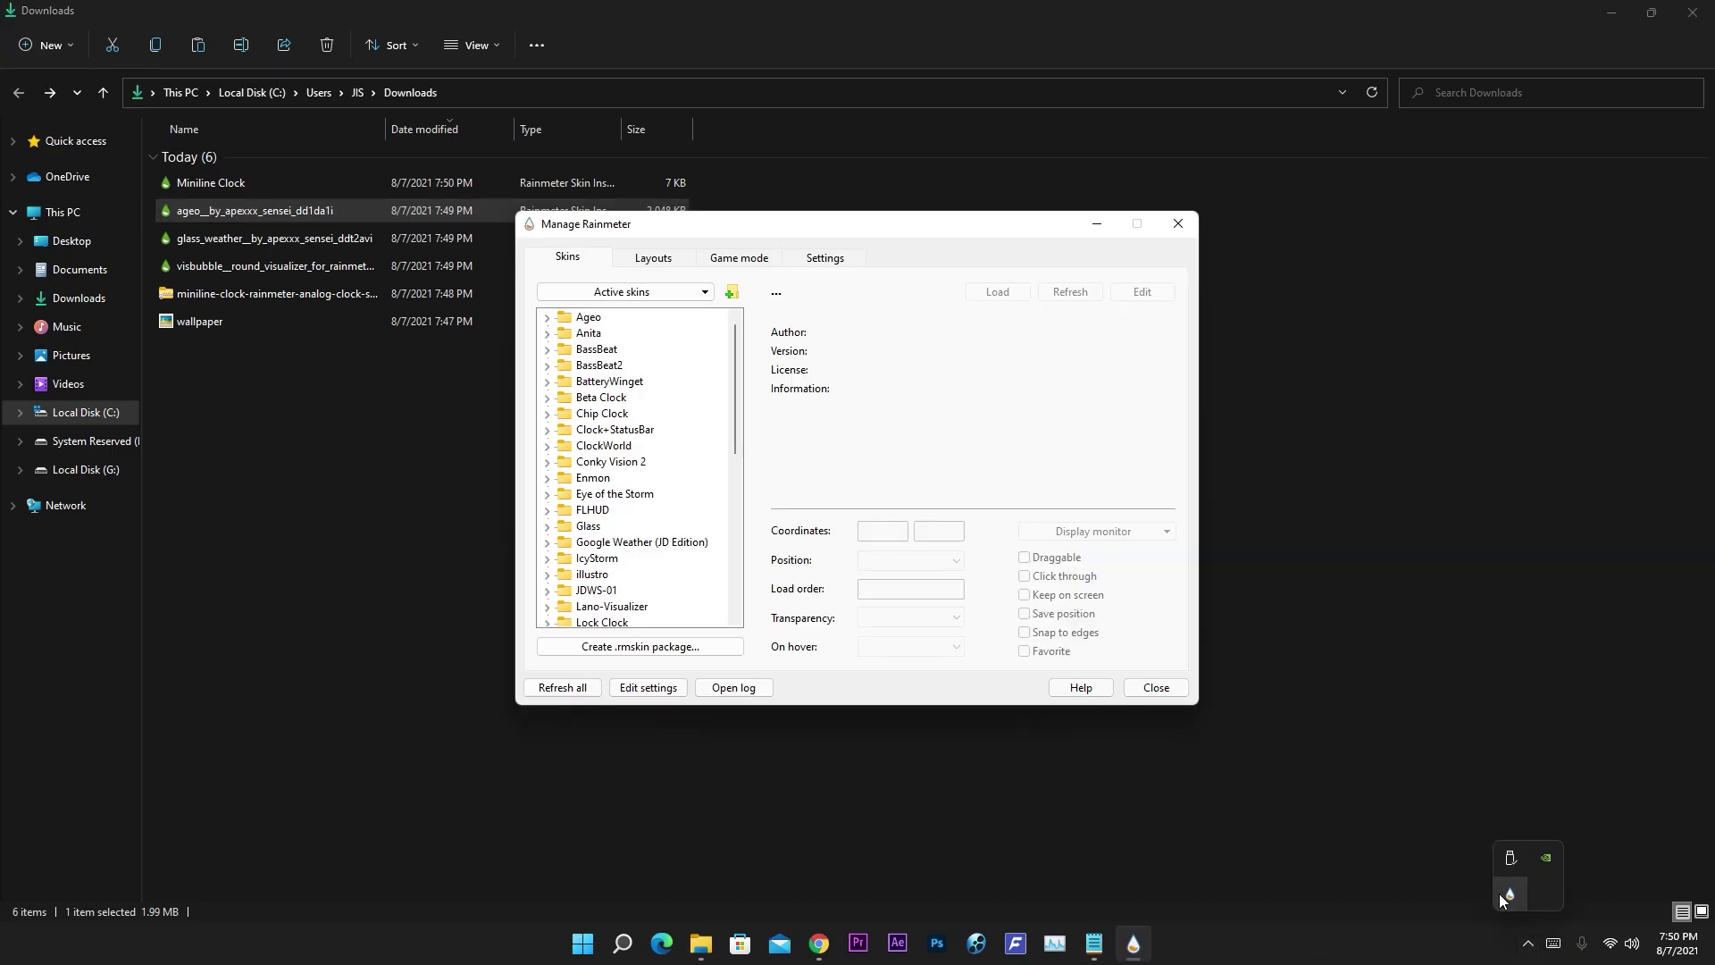
click(546, 318)
click(617, 477)
click(564, 479)
click(647, 493)
click(998, 294)
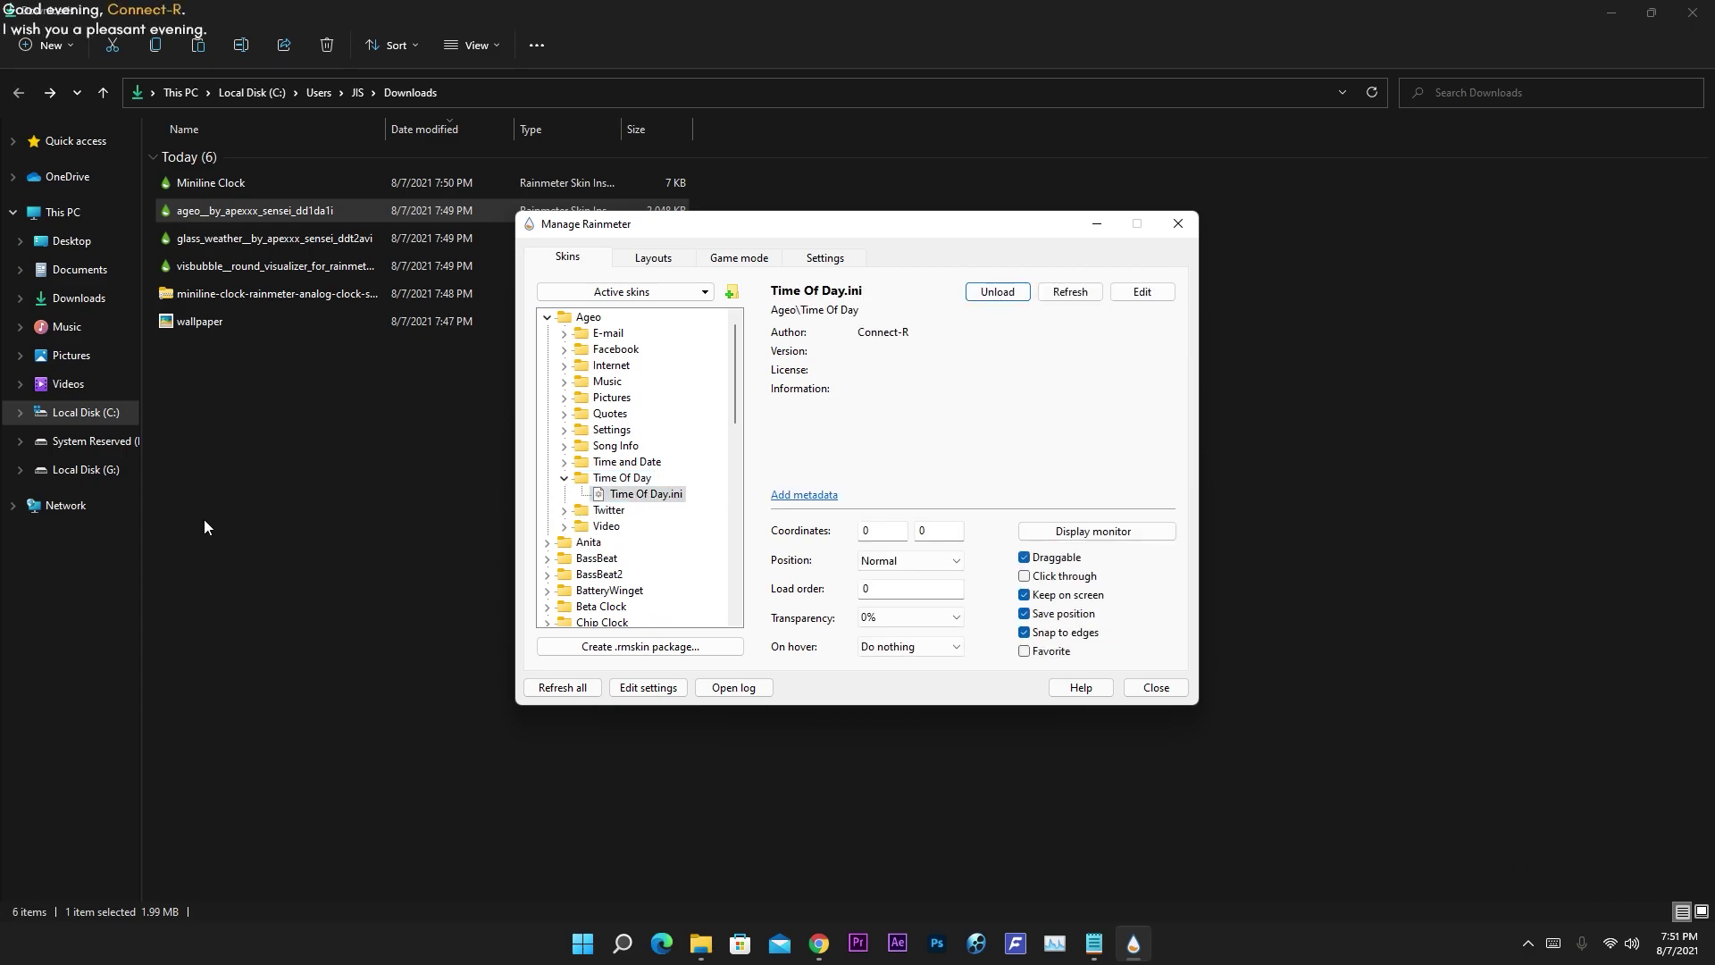
- Install the Glass Weather skin and load Weather Forecast.ini from its Weather Forecast folder
double_click(241, 243)
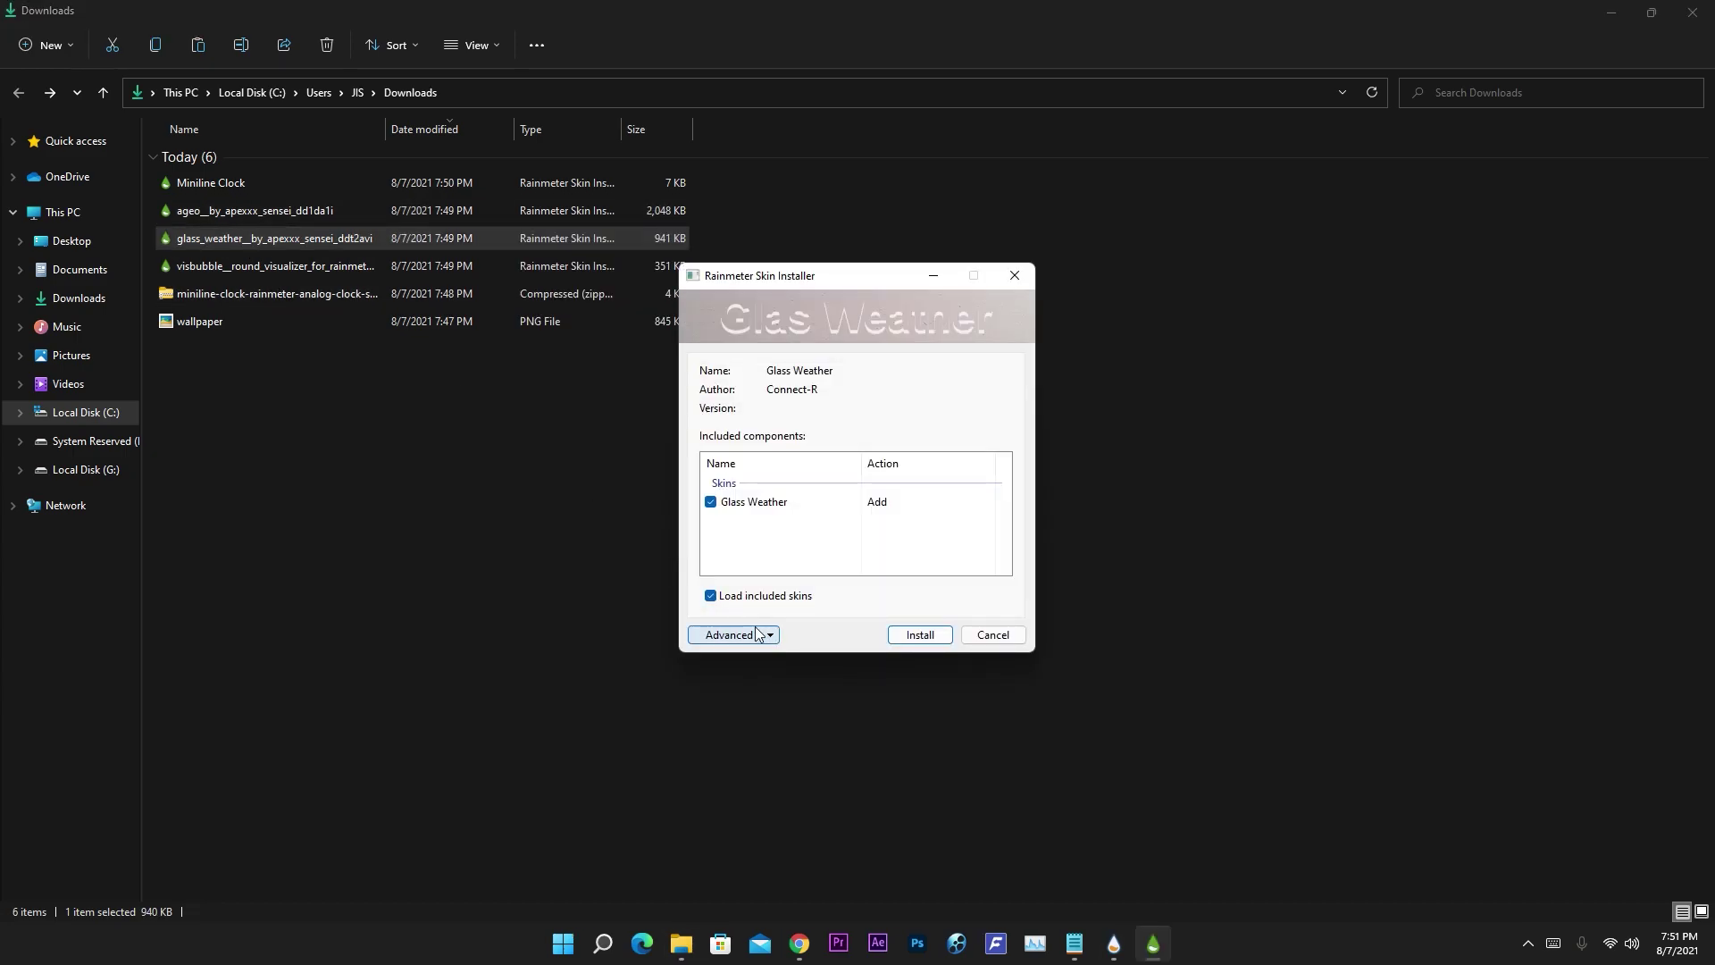
click(913, 630)
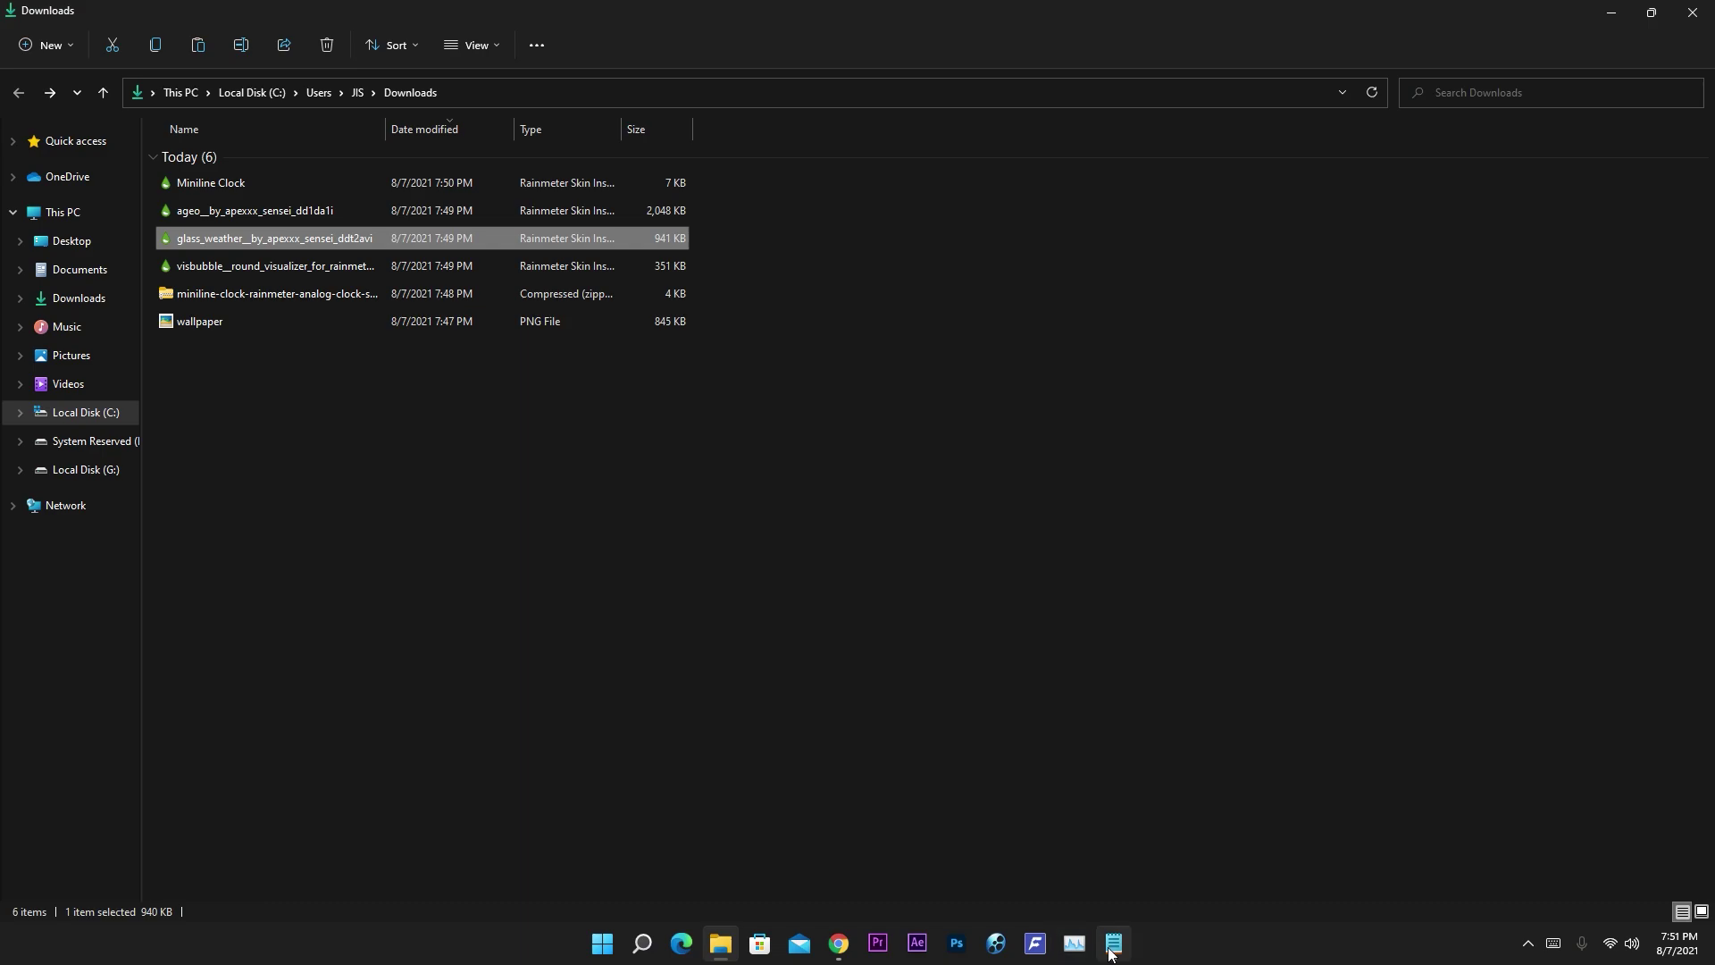
click(1527, 943)
click(1511, 894)
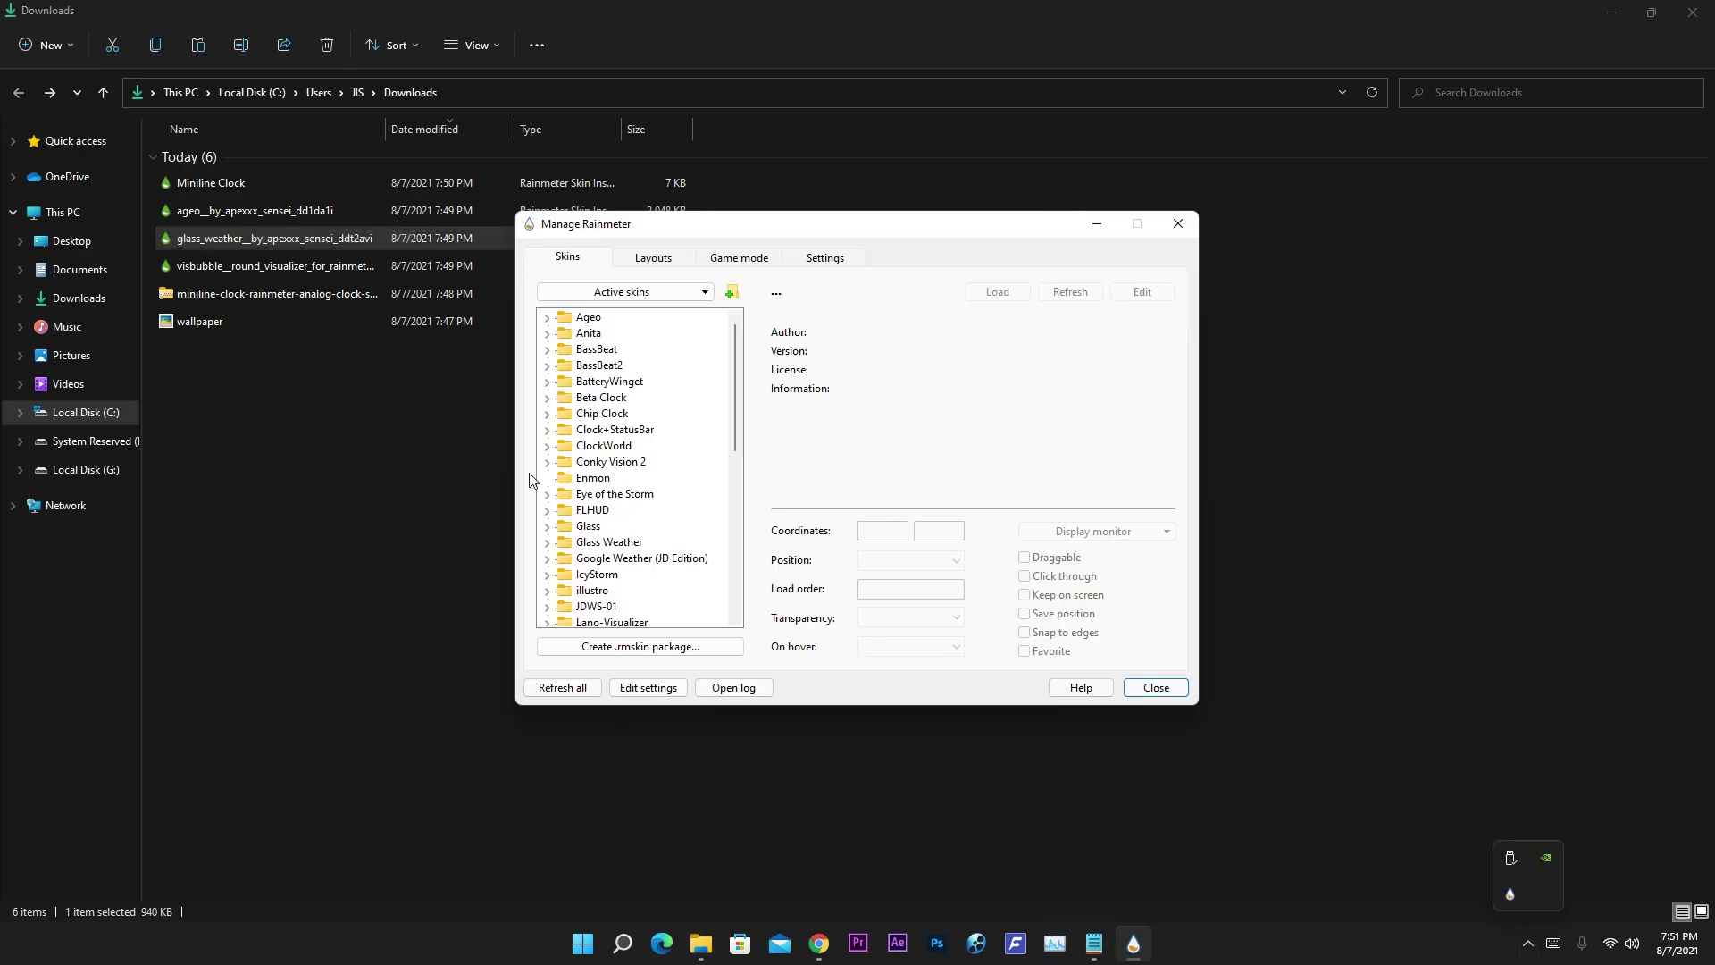
double_click(596, 544)
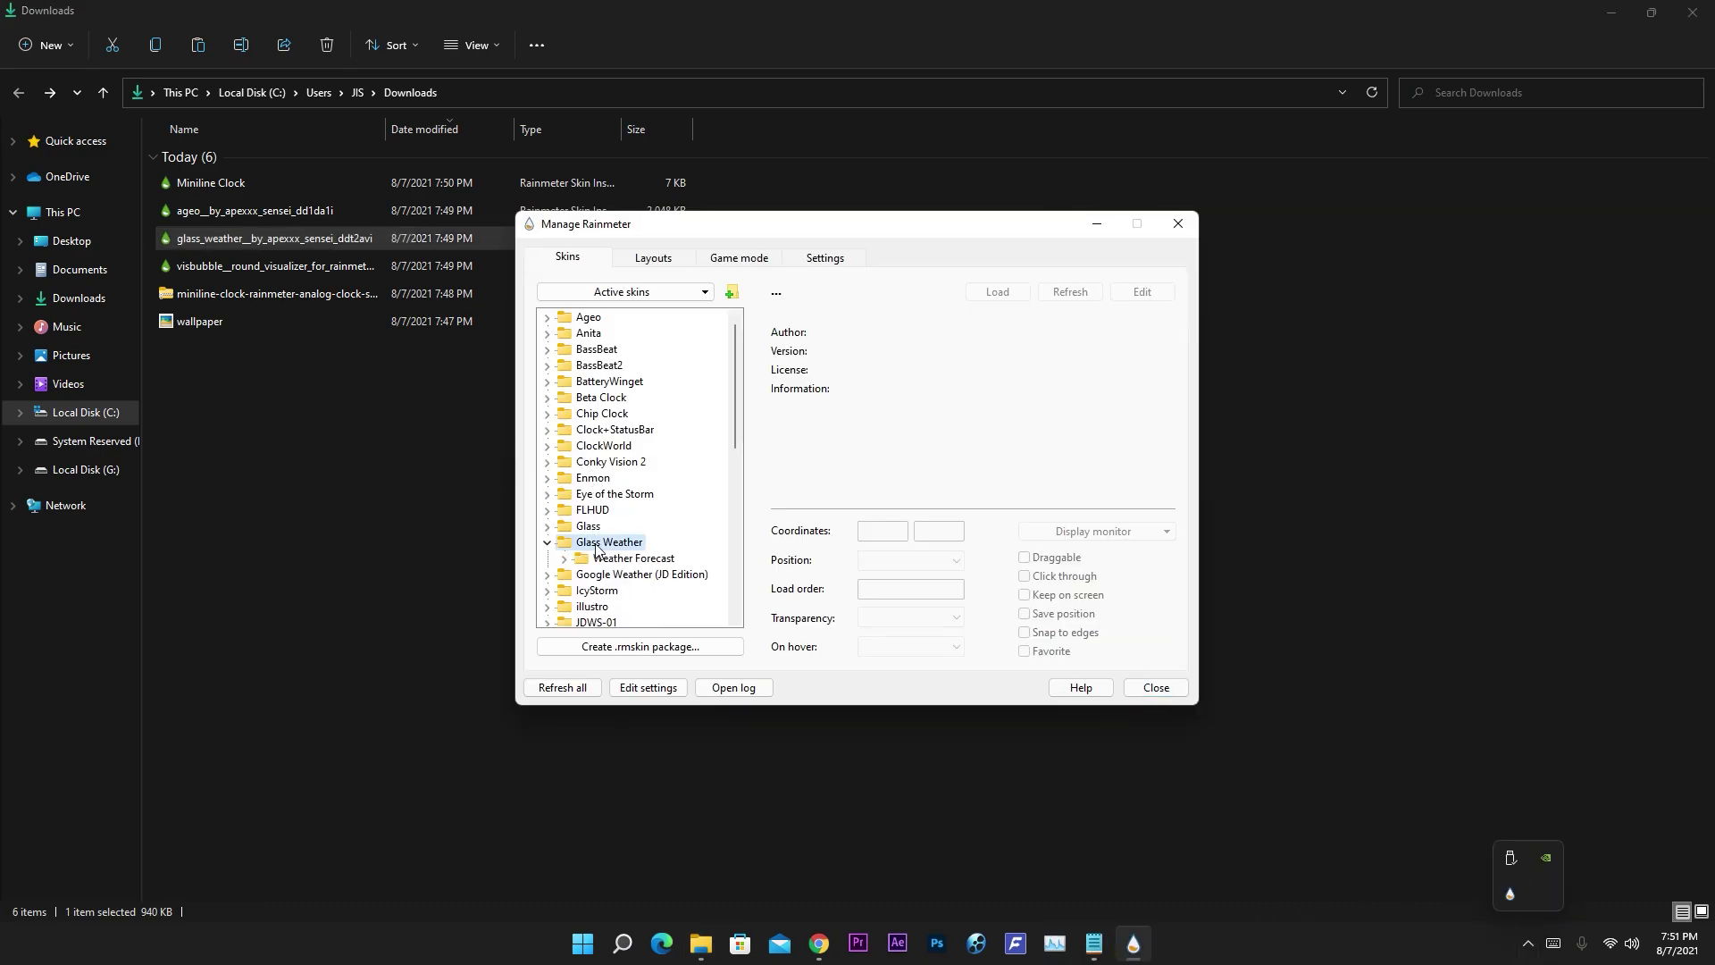
double_click(661, 560)
click(632, 576)
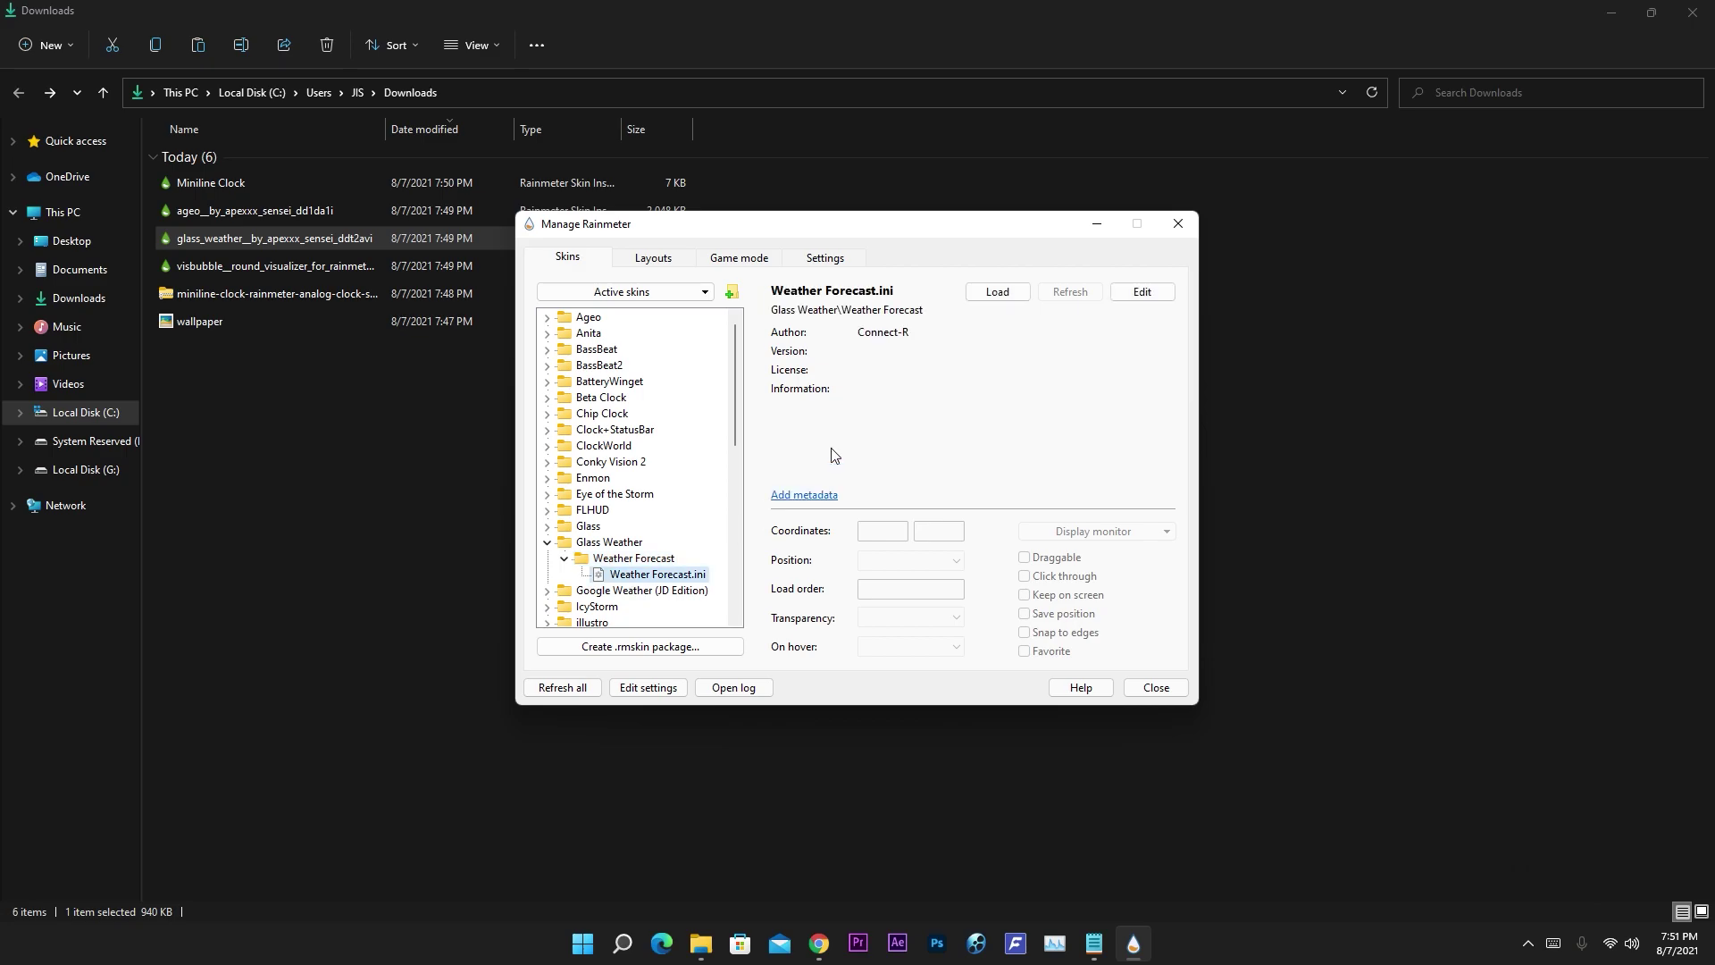
click(986, 295)
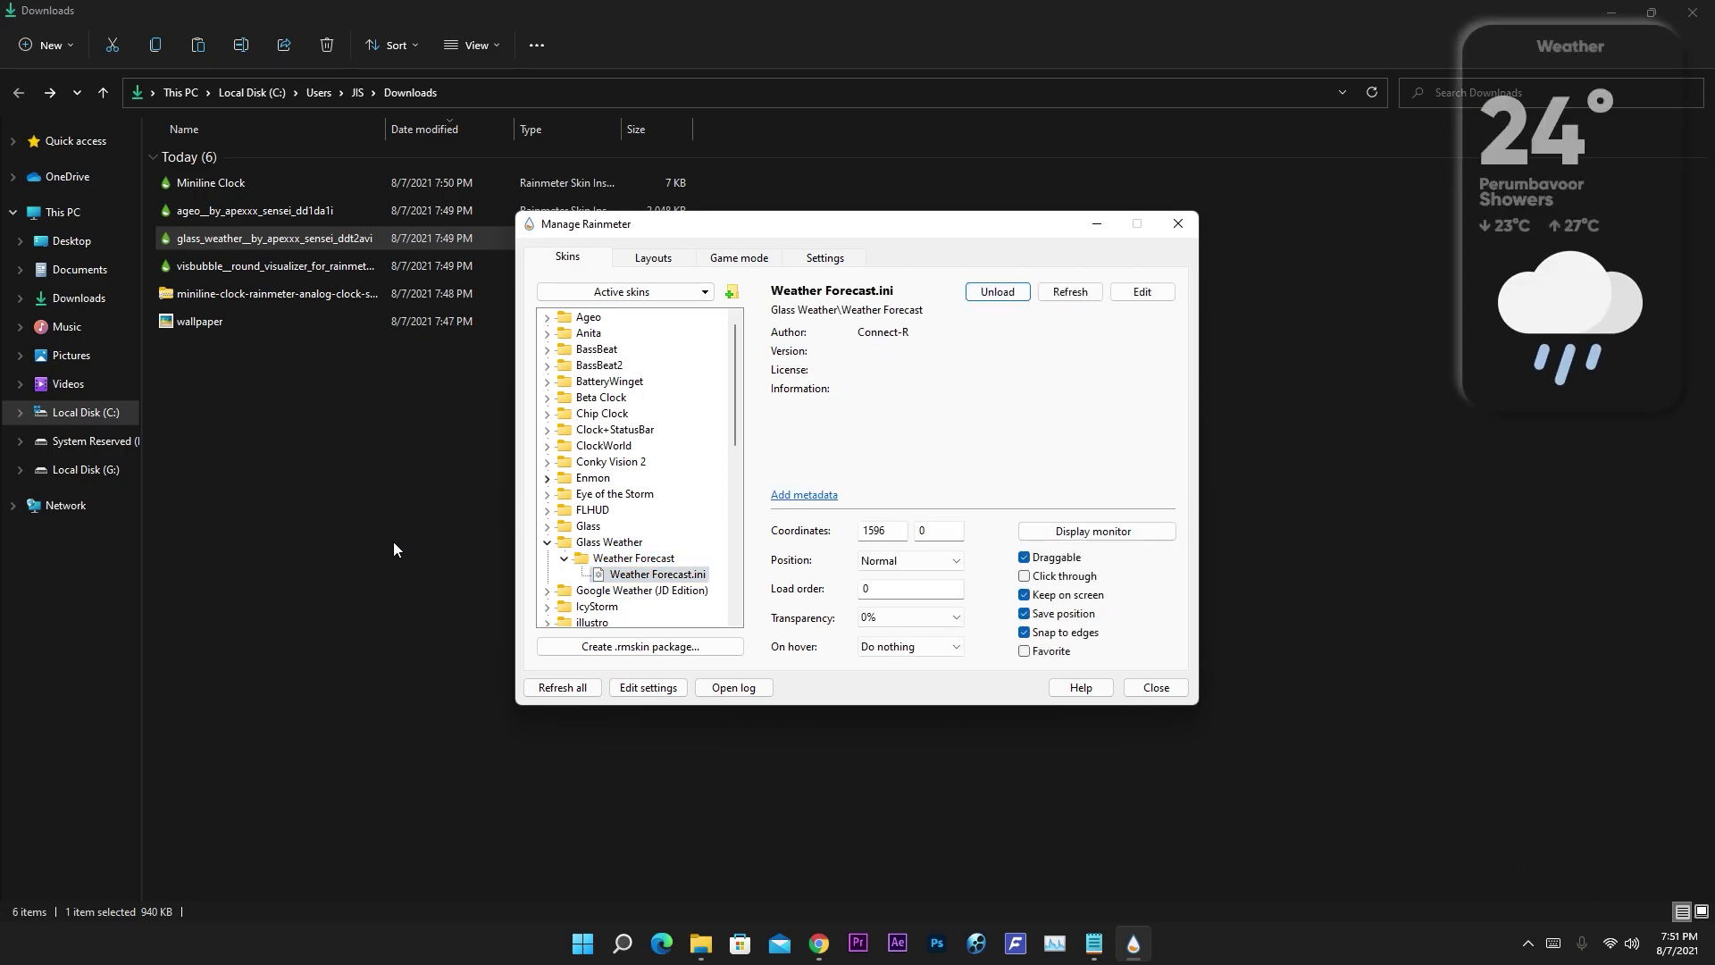
- Install the VisBubble round visualizer skin from its downloaded installer
double_click(226, 268)
click(749, 572)
click(916, 608)
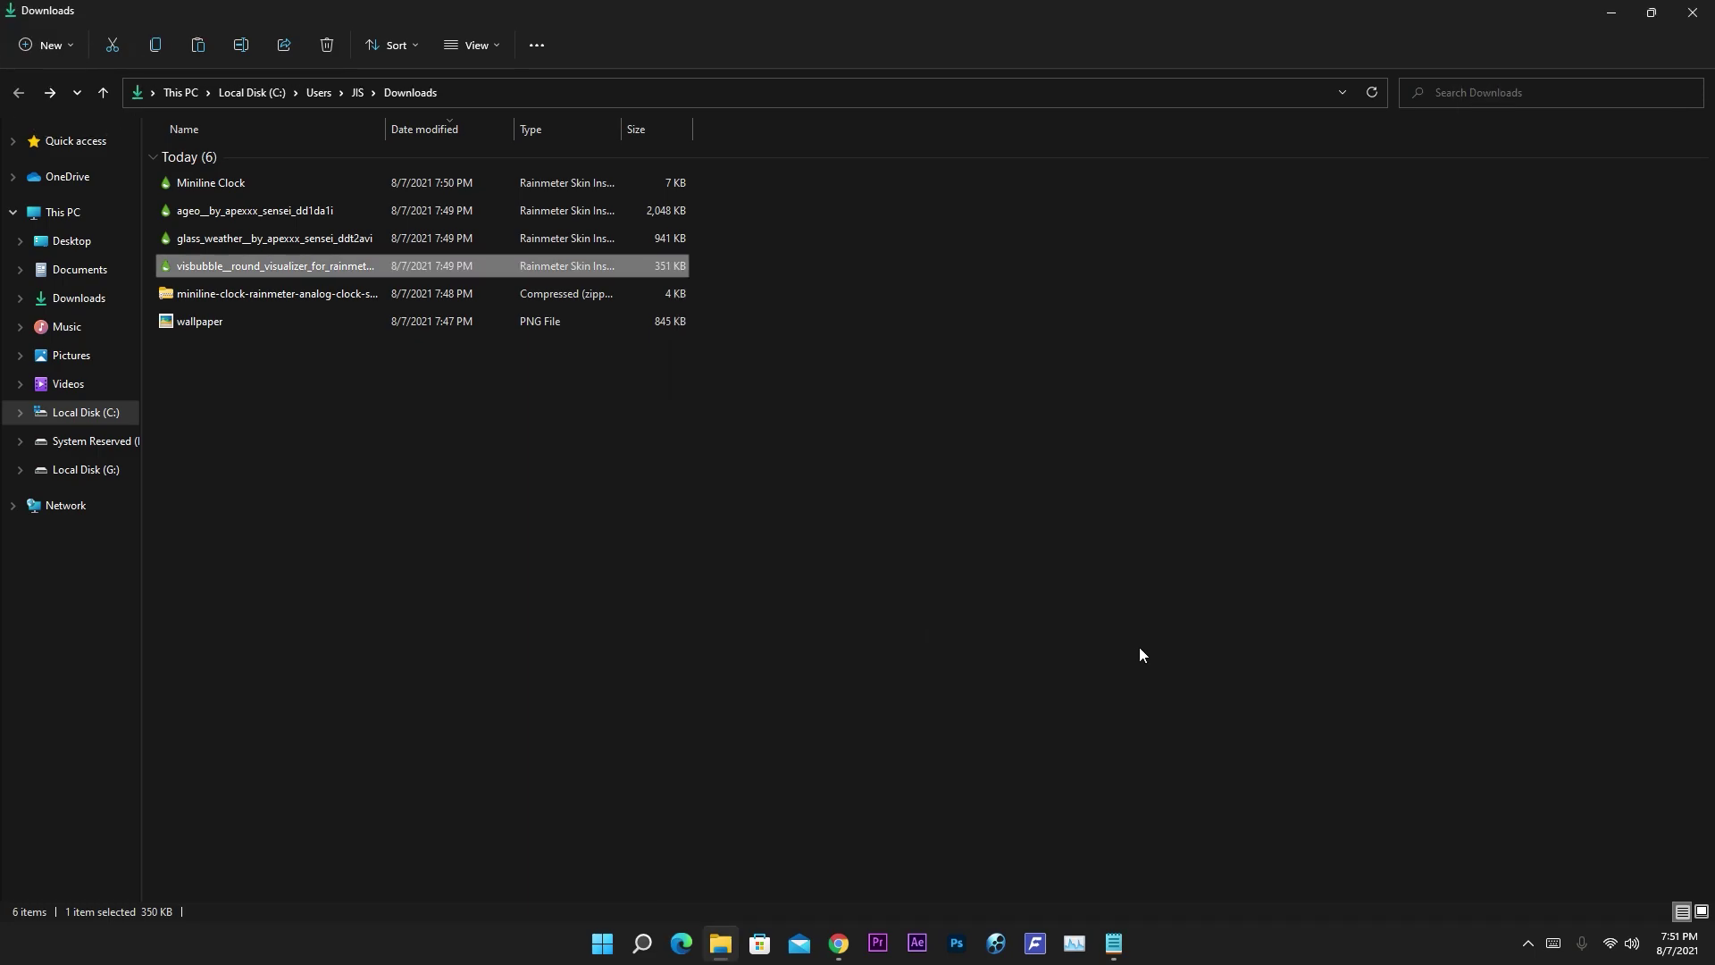
- Load BarExtrude.ini from the VisBubble skin in the Manage Rainmeter window, and close that window
click(1520, 895)
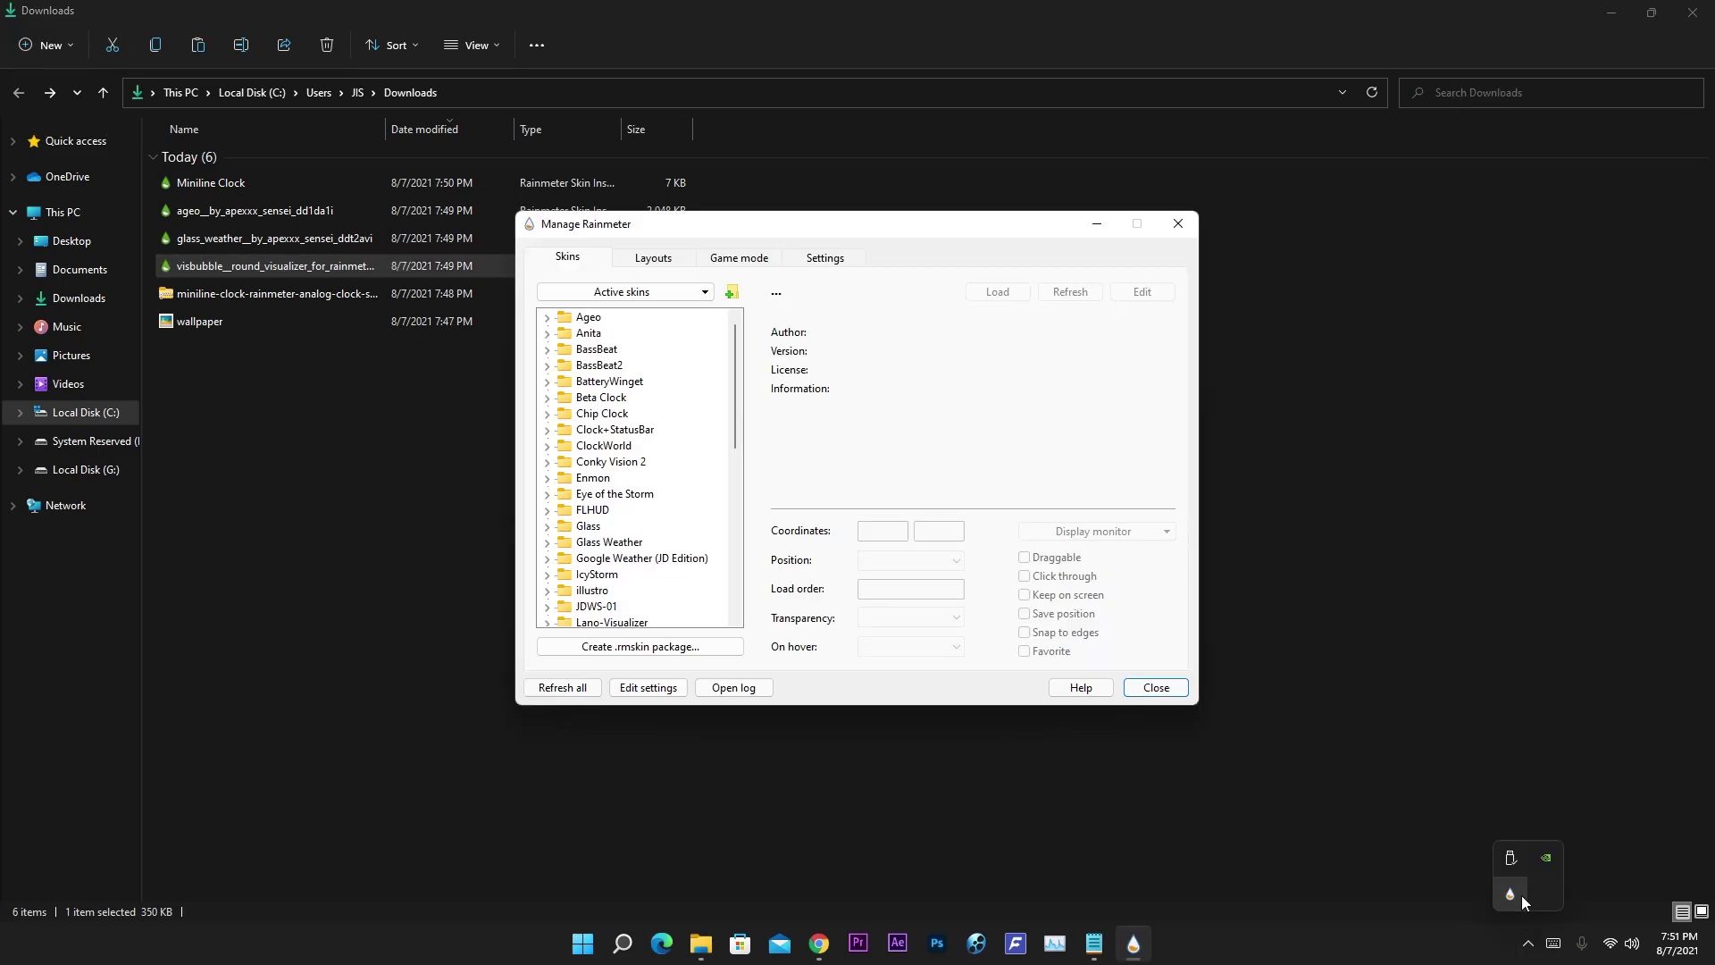
scroll(636, 594, down, 10)
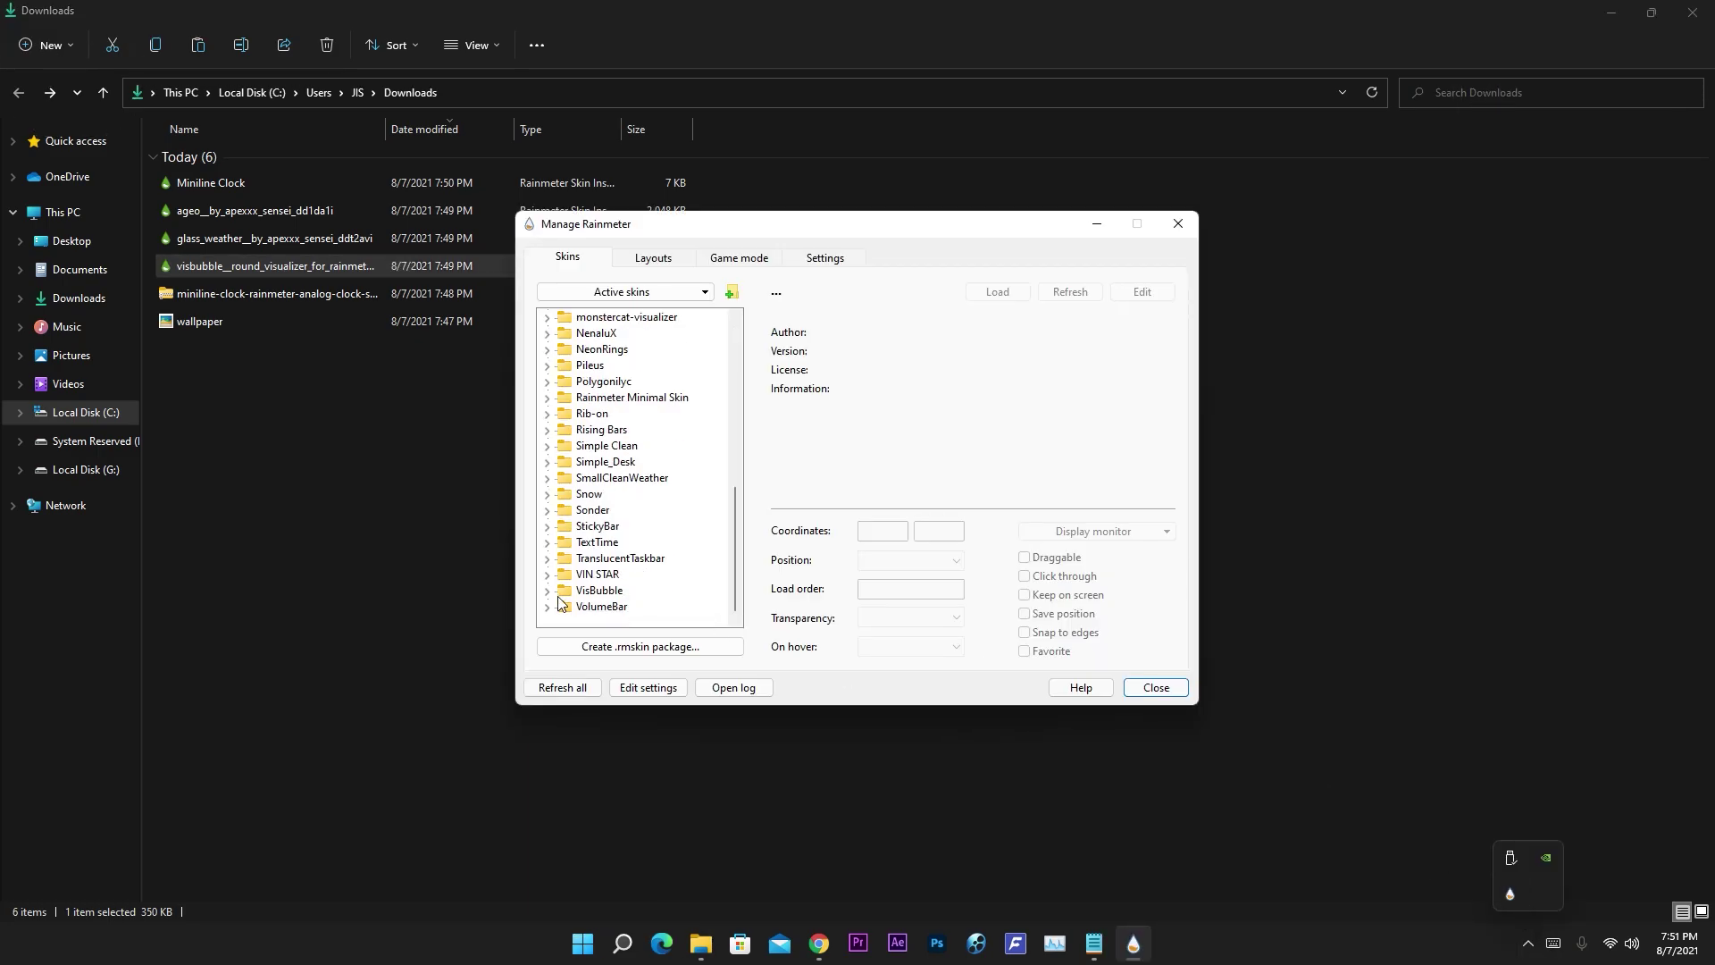
click(549, 591)
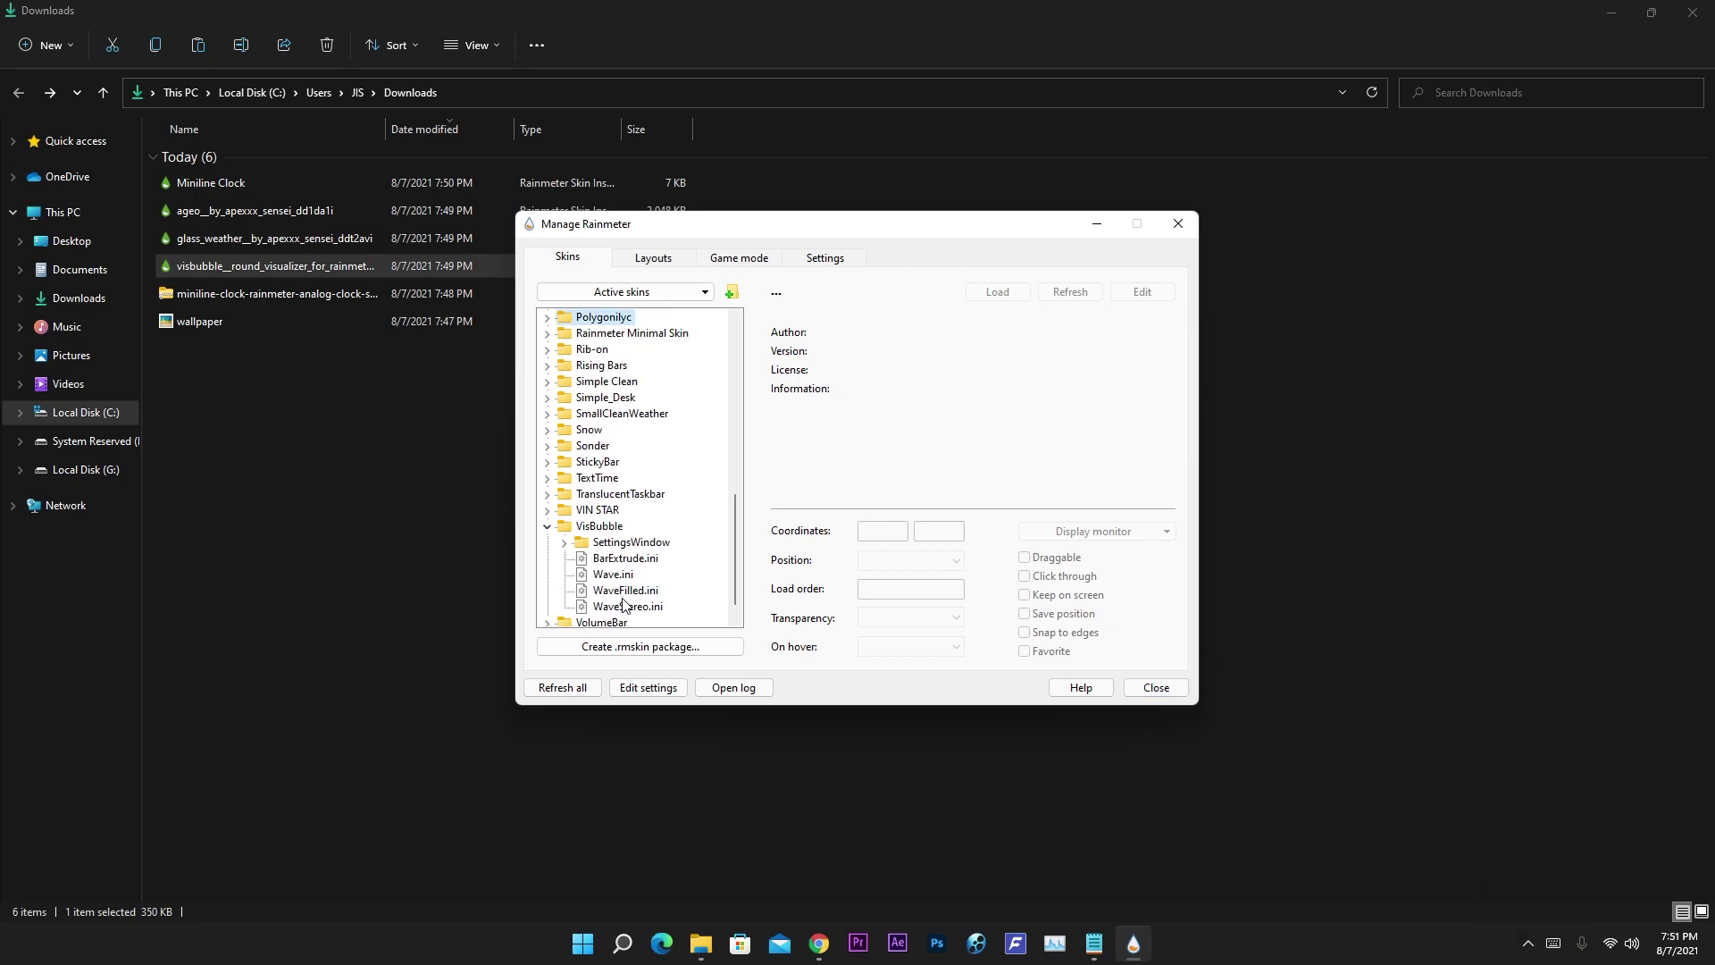
click(621, 559)
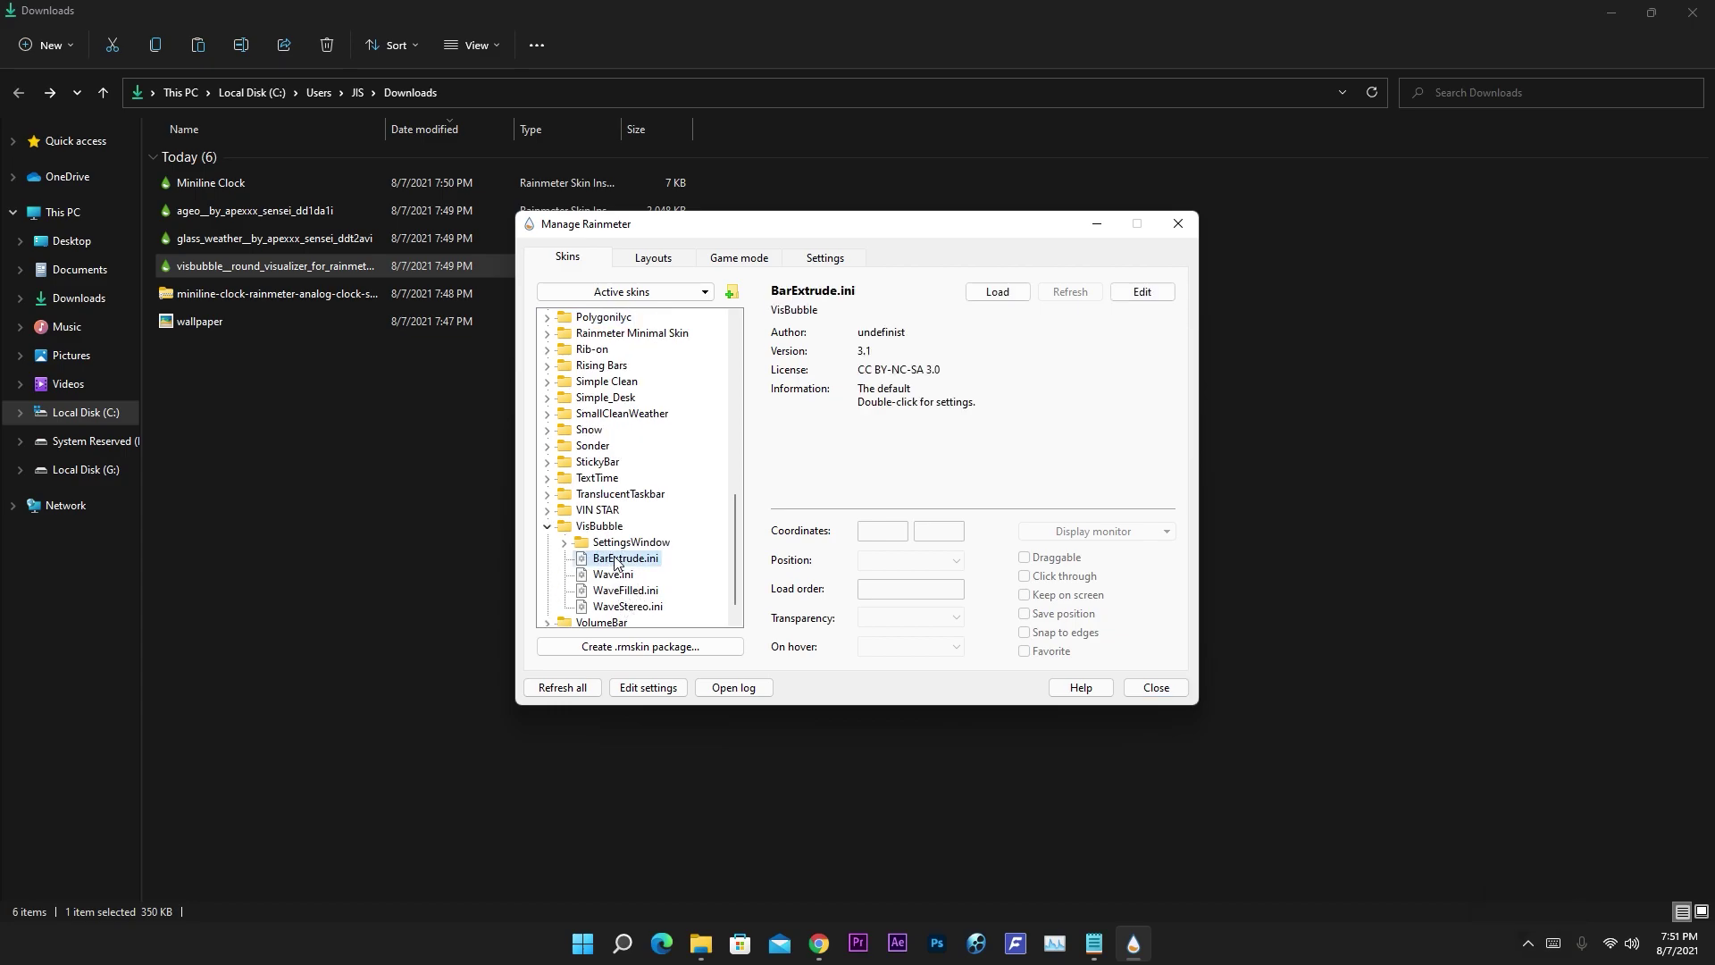
click(1007, 304)
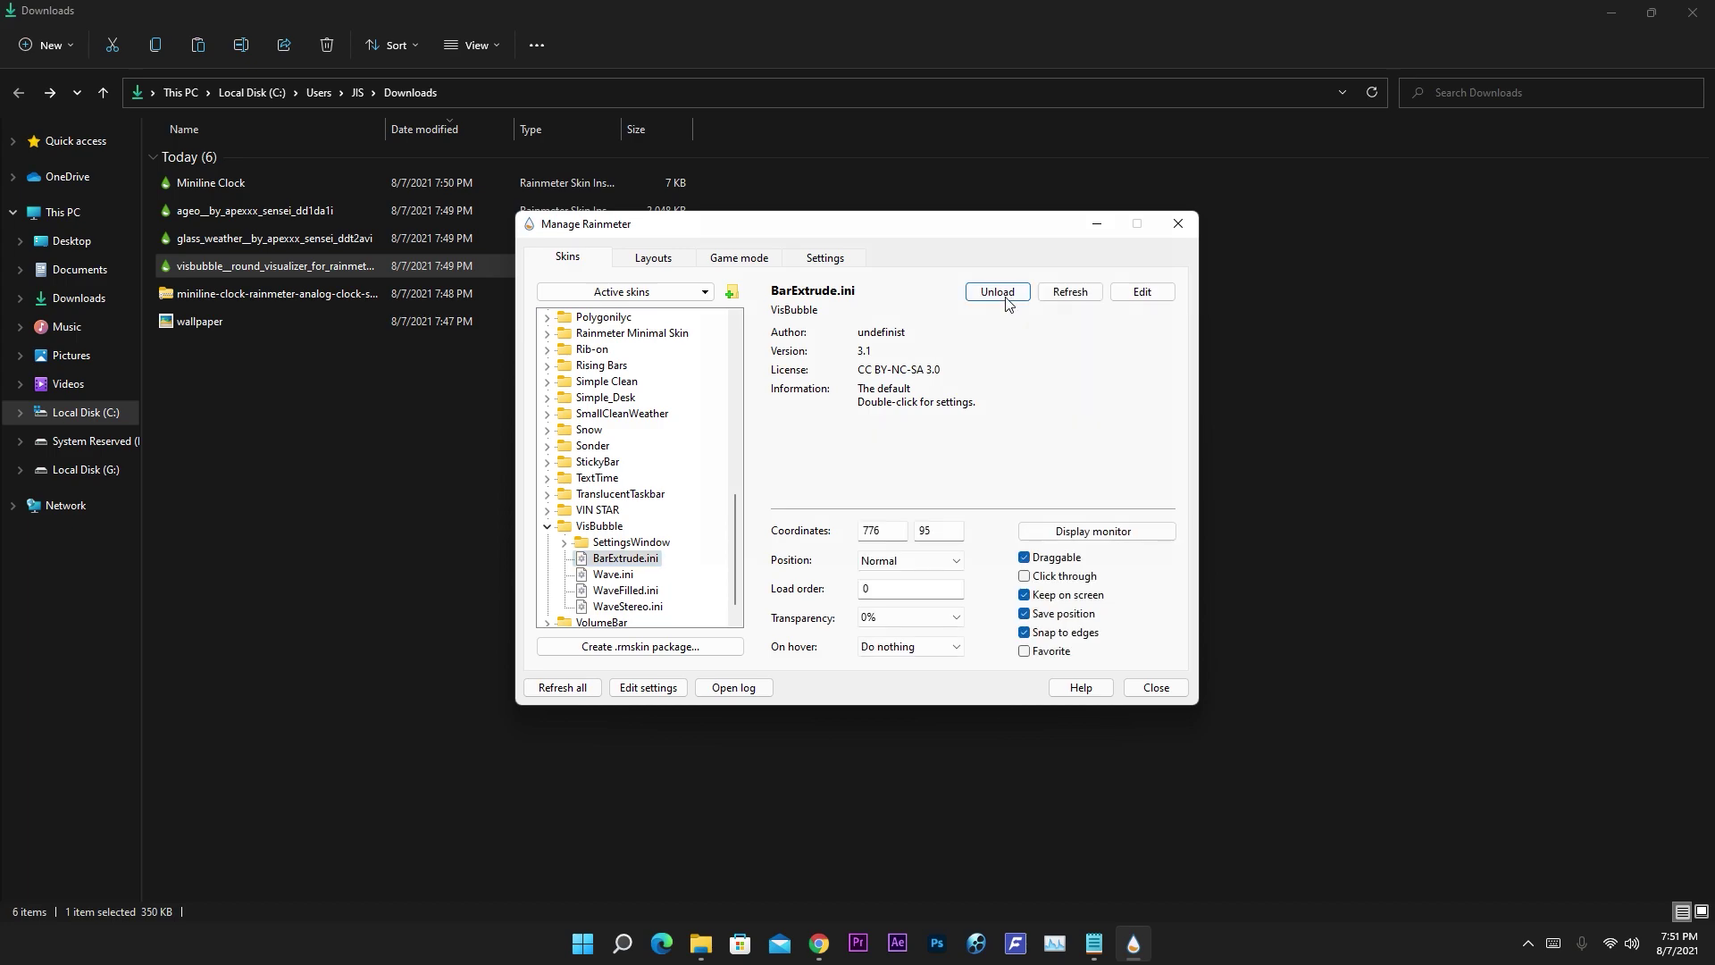
click(1175, 226)
- Clear the open windows off the desktop, place the analog clock in the upper centre and shift the greeting slightly down
click(1612, 12)
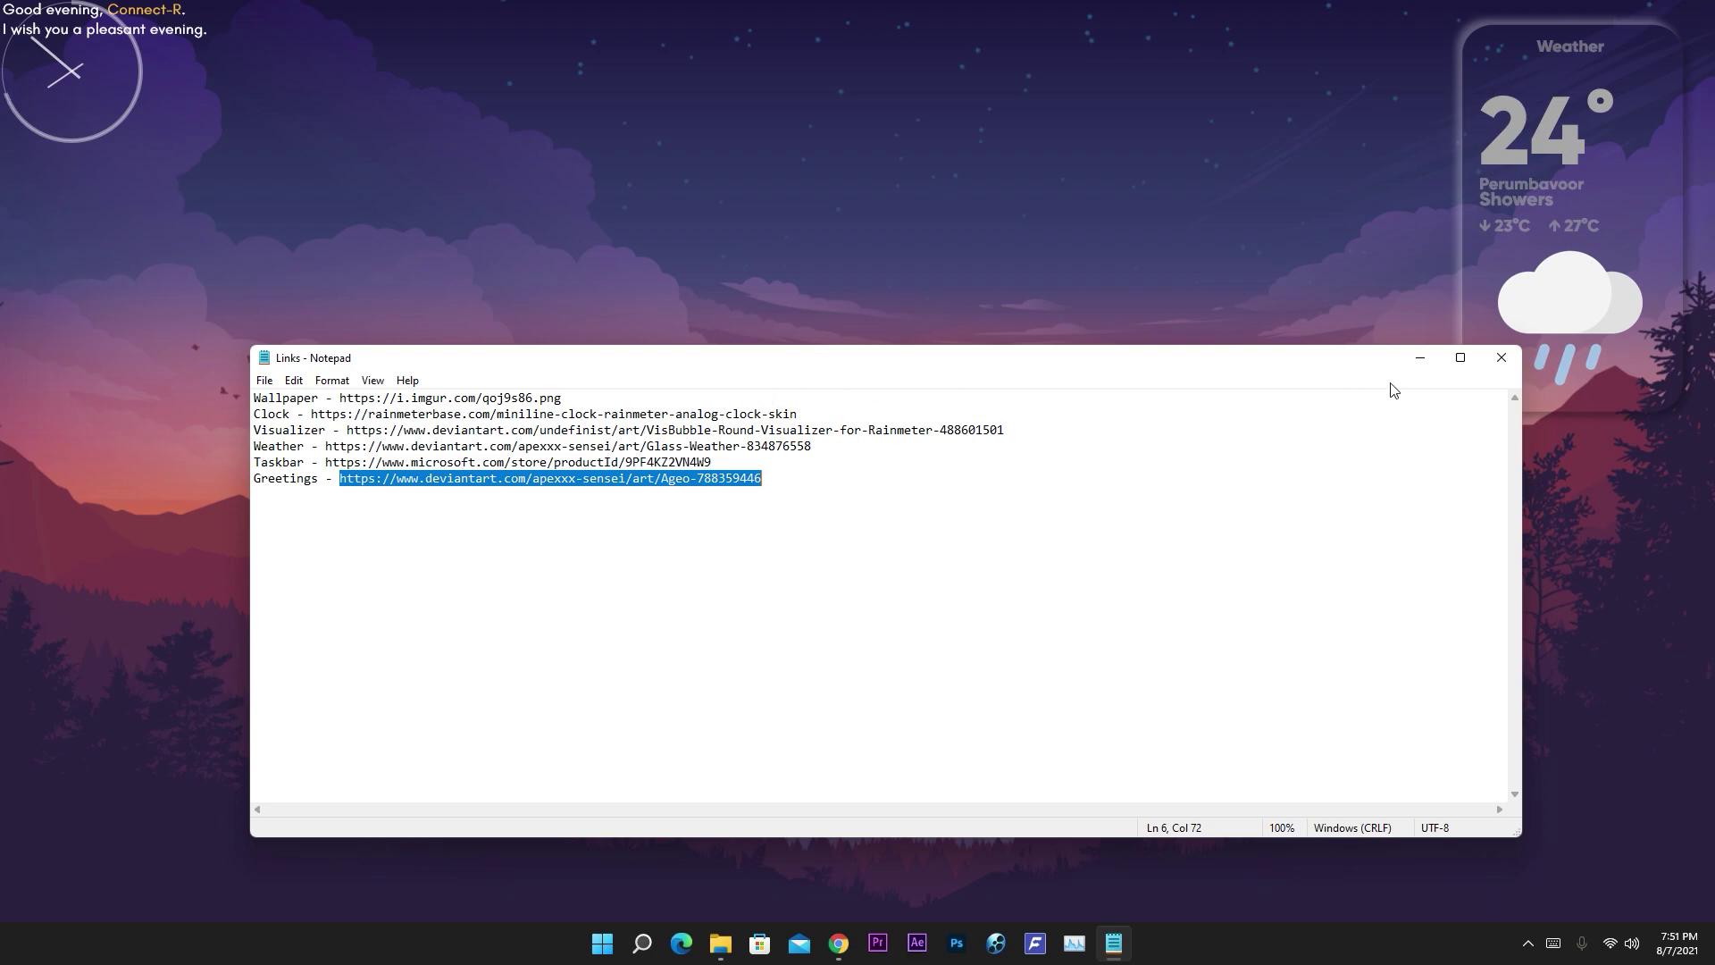
click(1420, 360)
drag(141, 104, 922, 302)
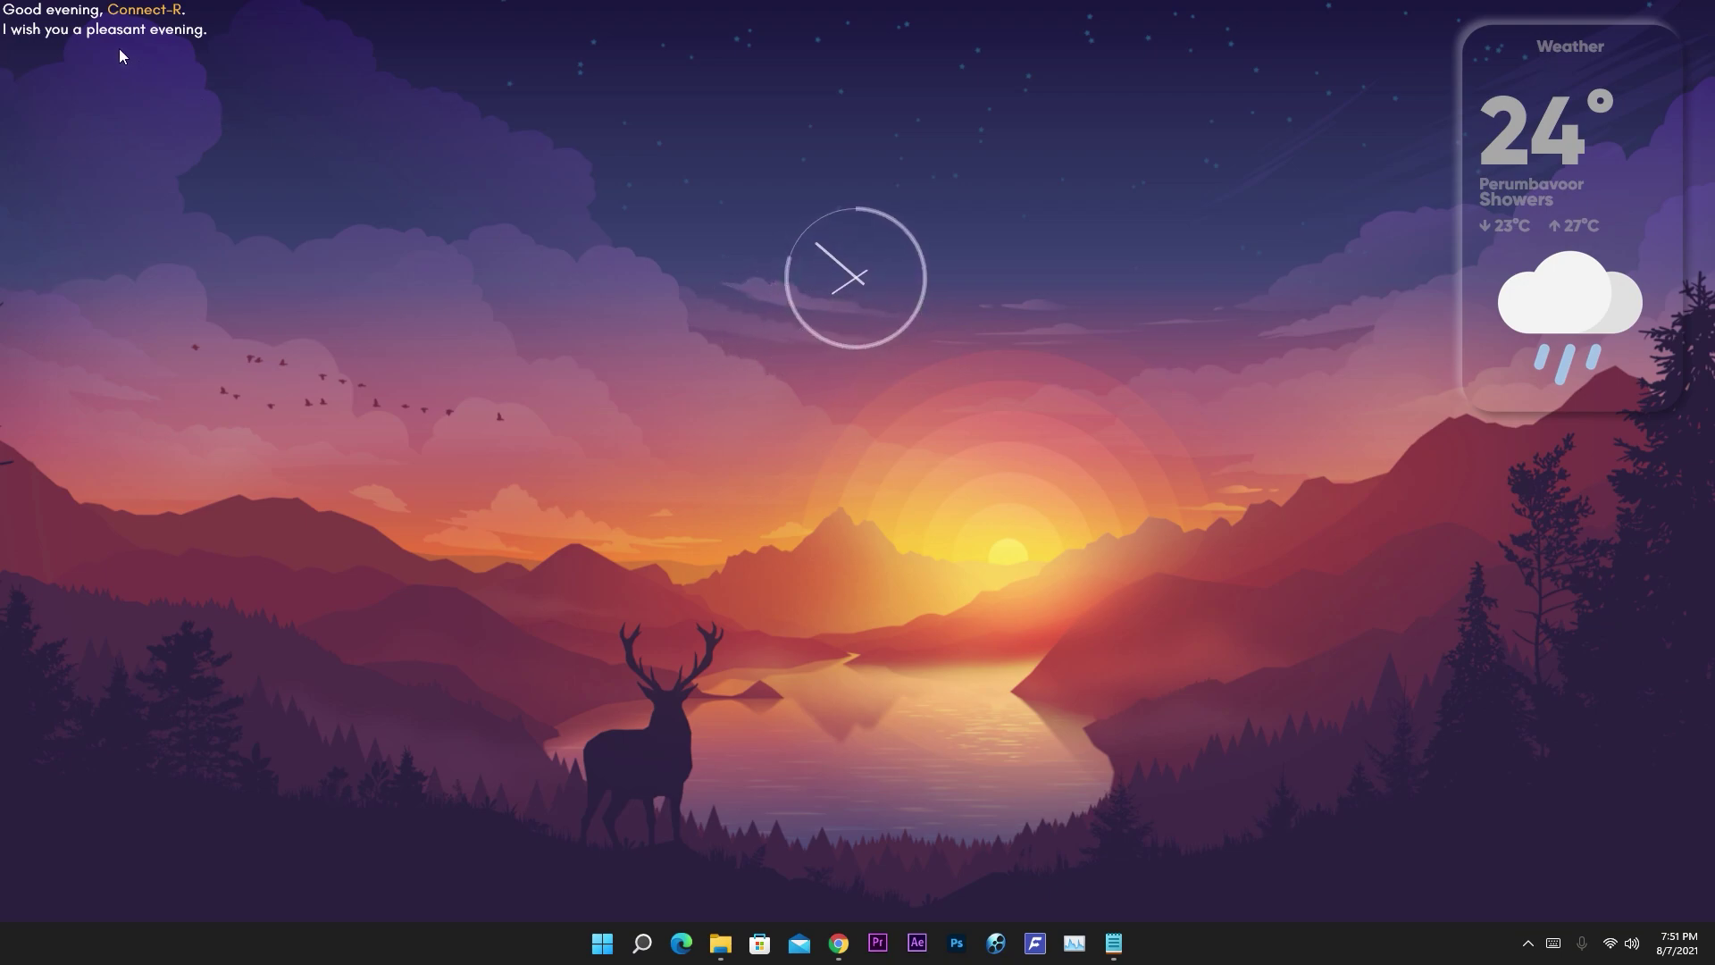
mouse_move(126, 36)
mouse_down()
mouse_move(148, 103)
mouse_move(134, 49)
mouse_up()
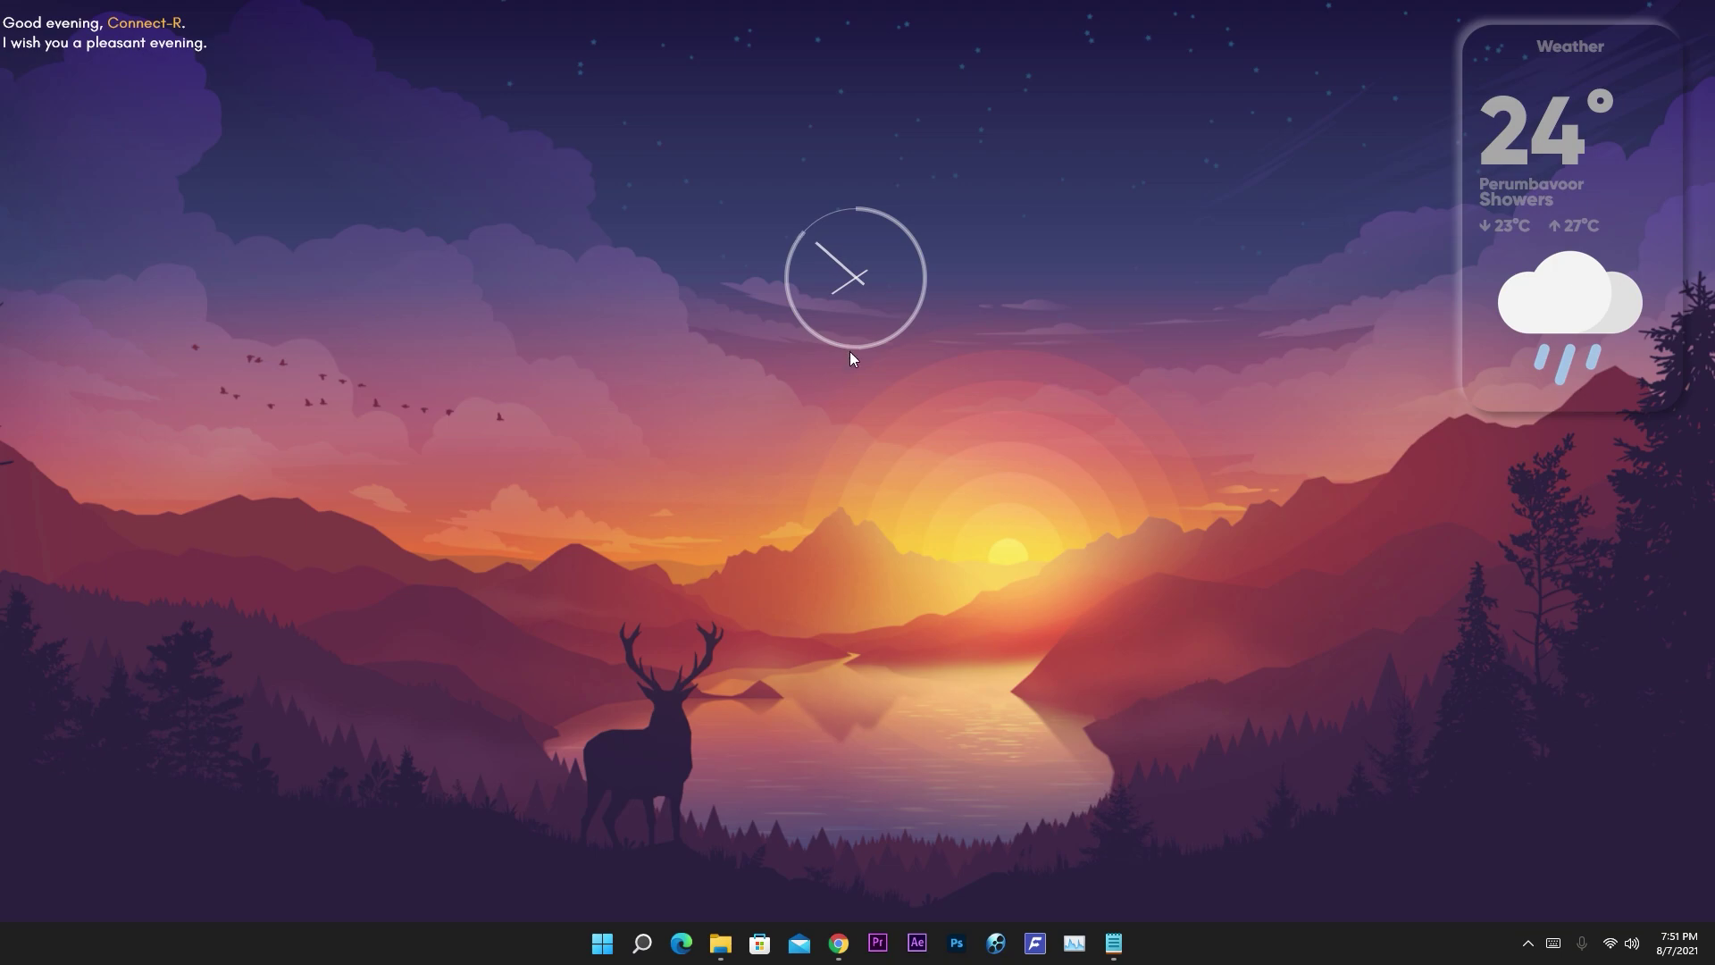
drag(851, 353, 841, 355)
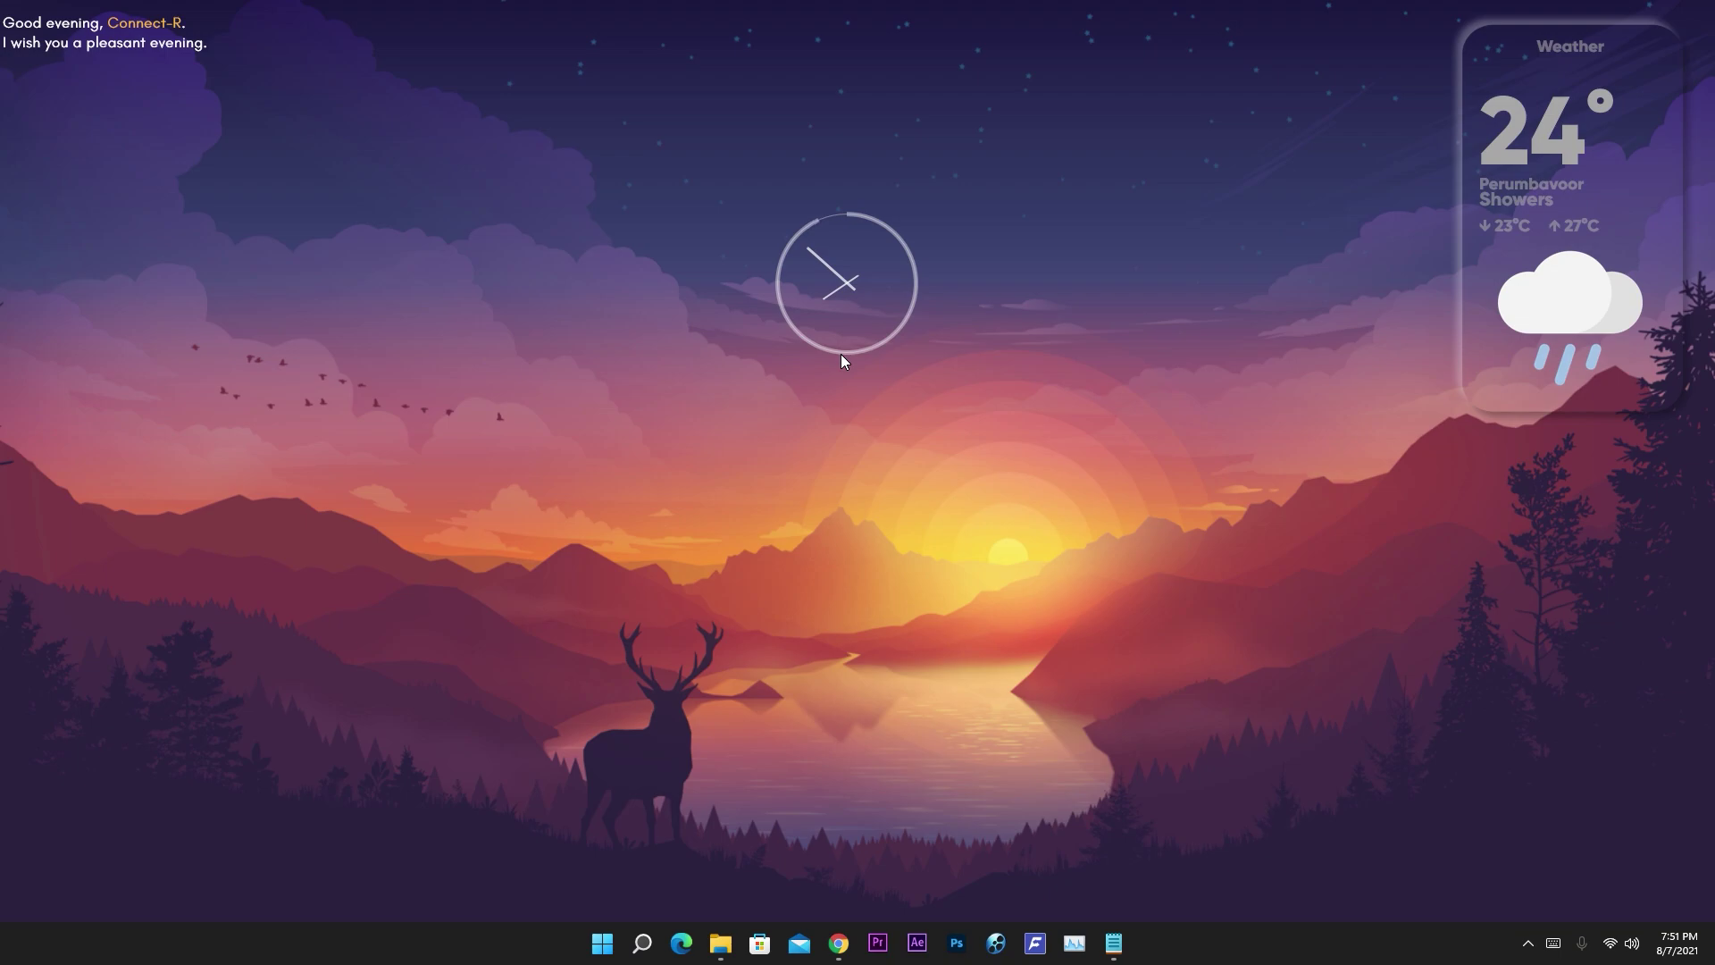
- Search DeviantArt for "mond" in the browser and download the Mond Rainmeter skin from its page
click(818, 944)
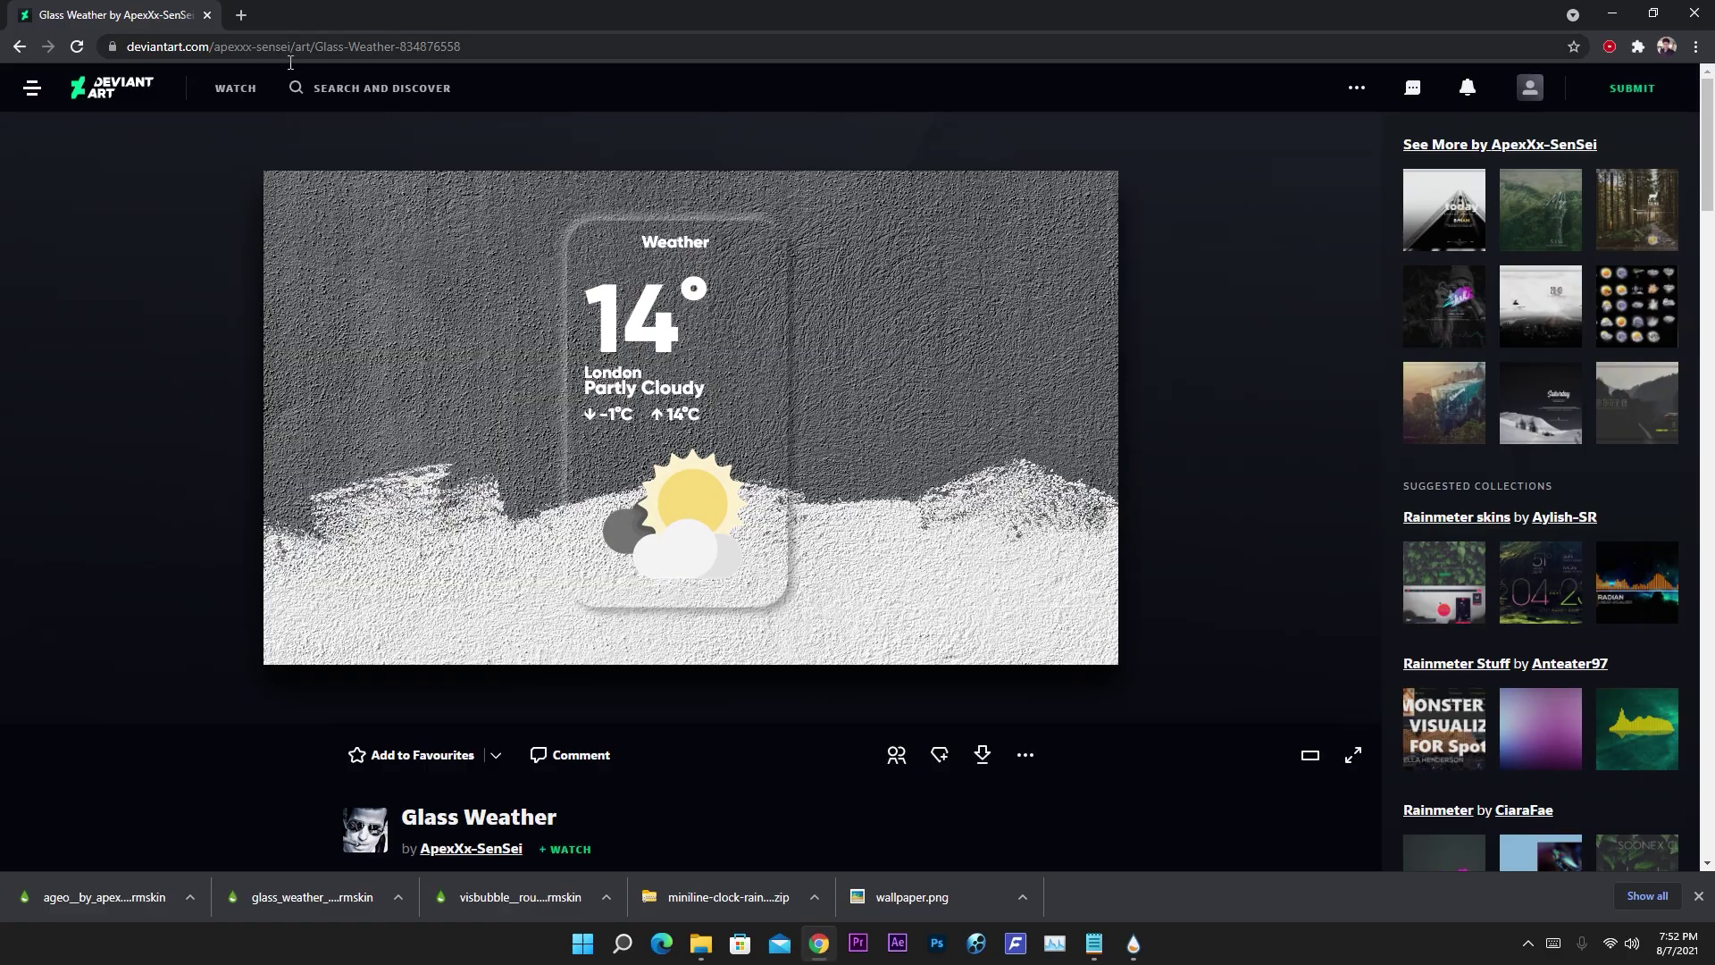
click(383, 88)
text(mond)
key(Return)
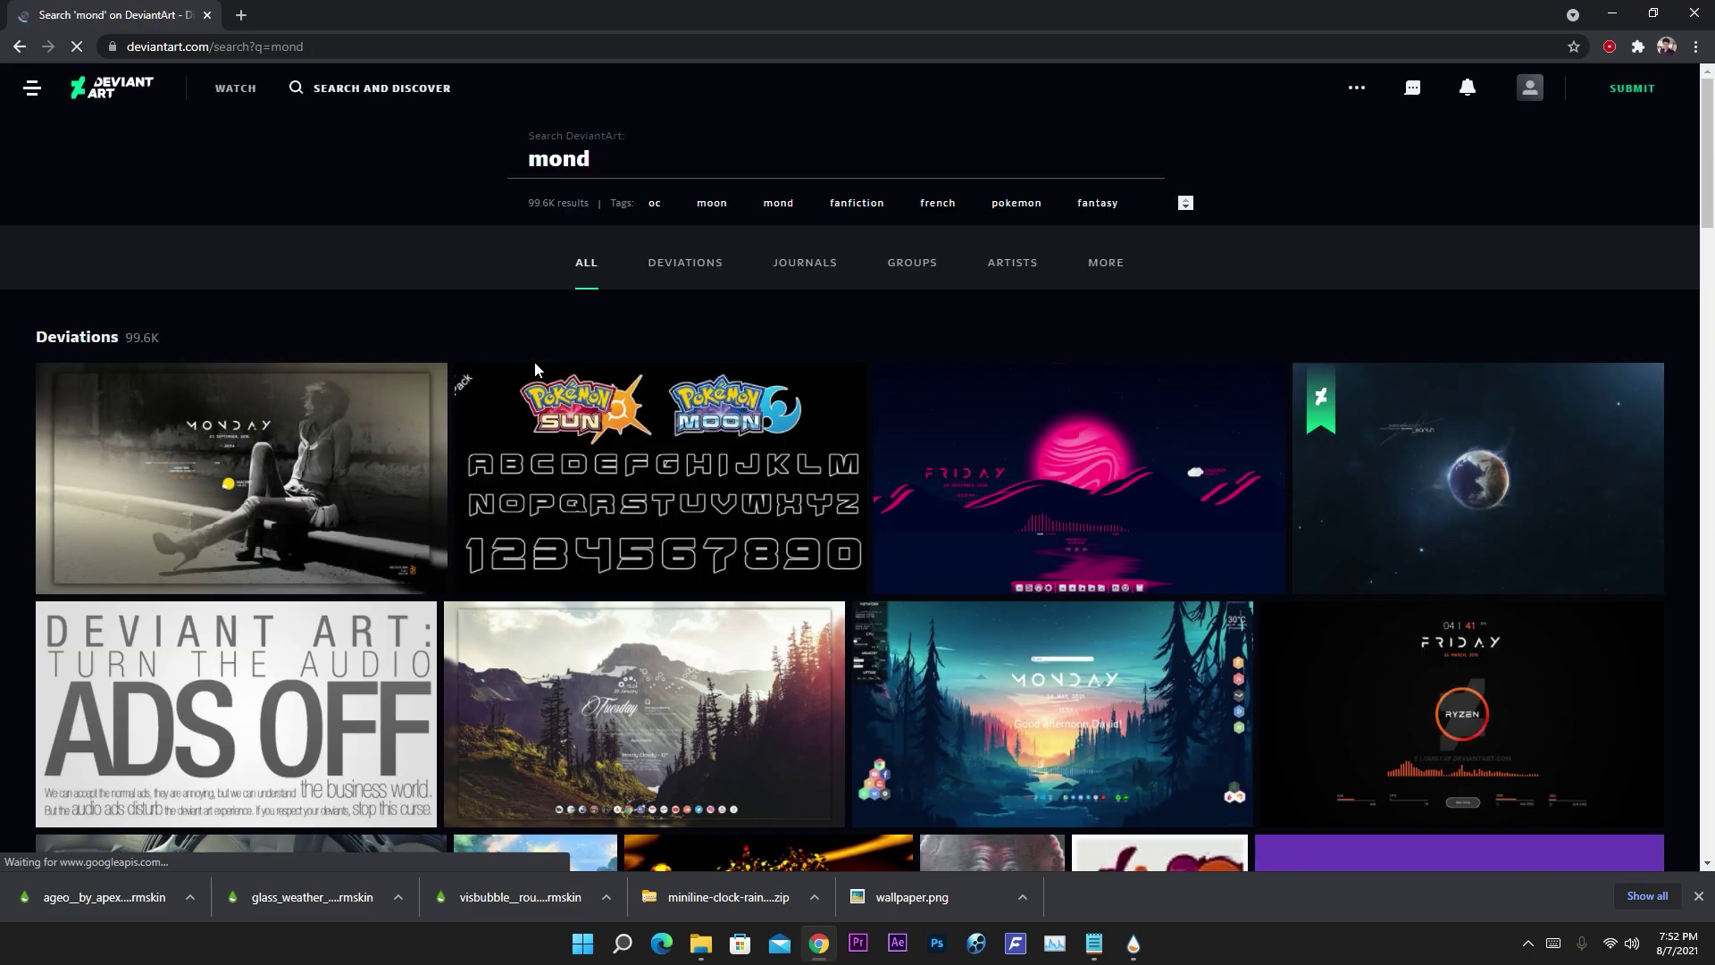
click(239, 404)
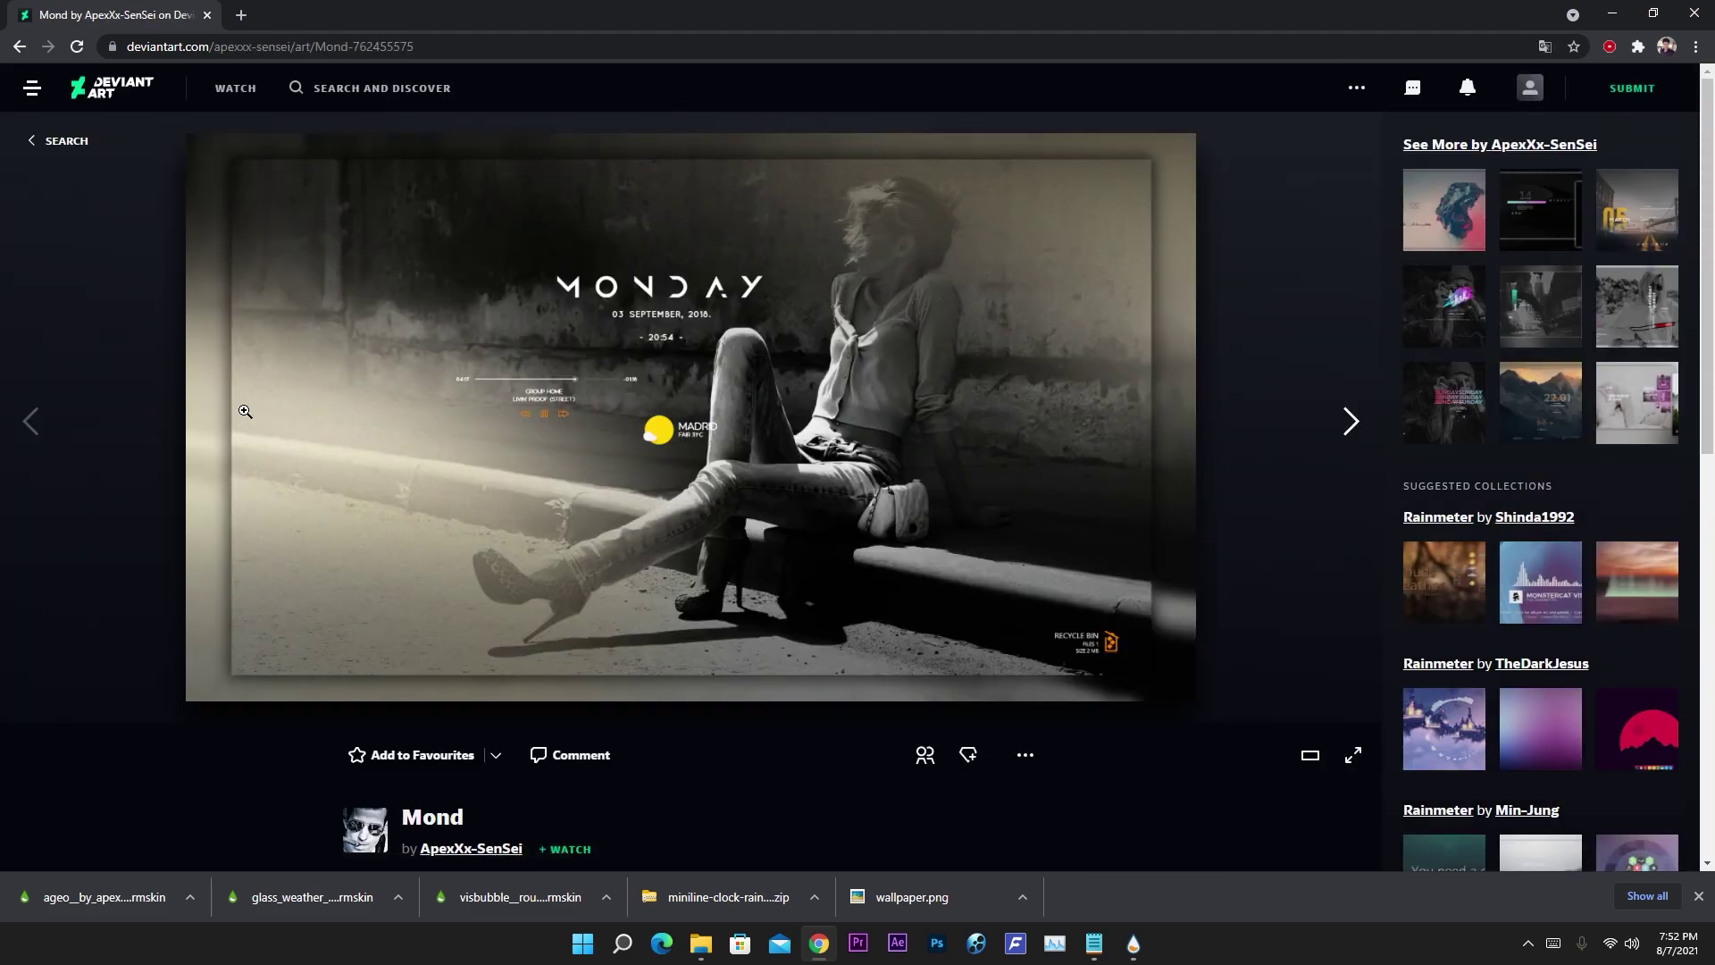
scroll(603, 625, down, 2)
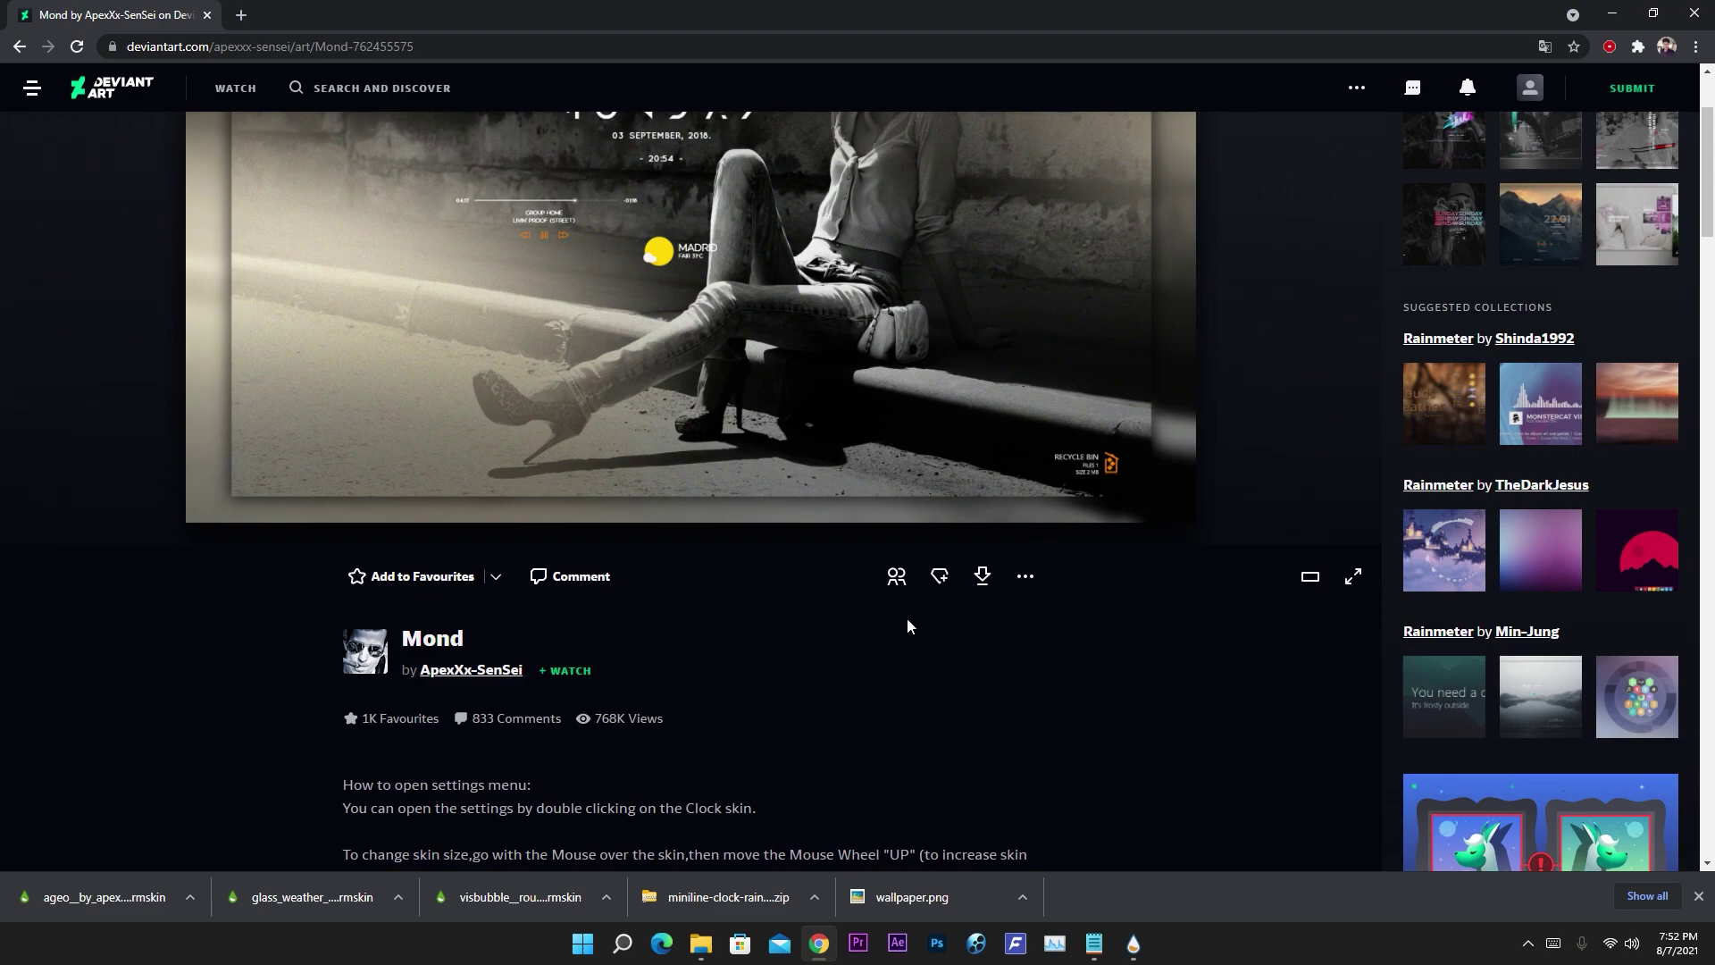
click(983, 579)
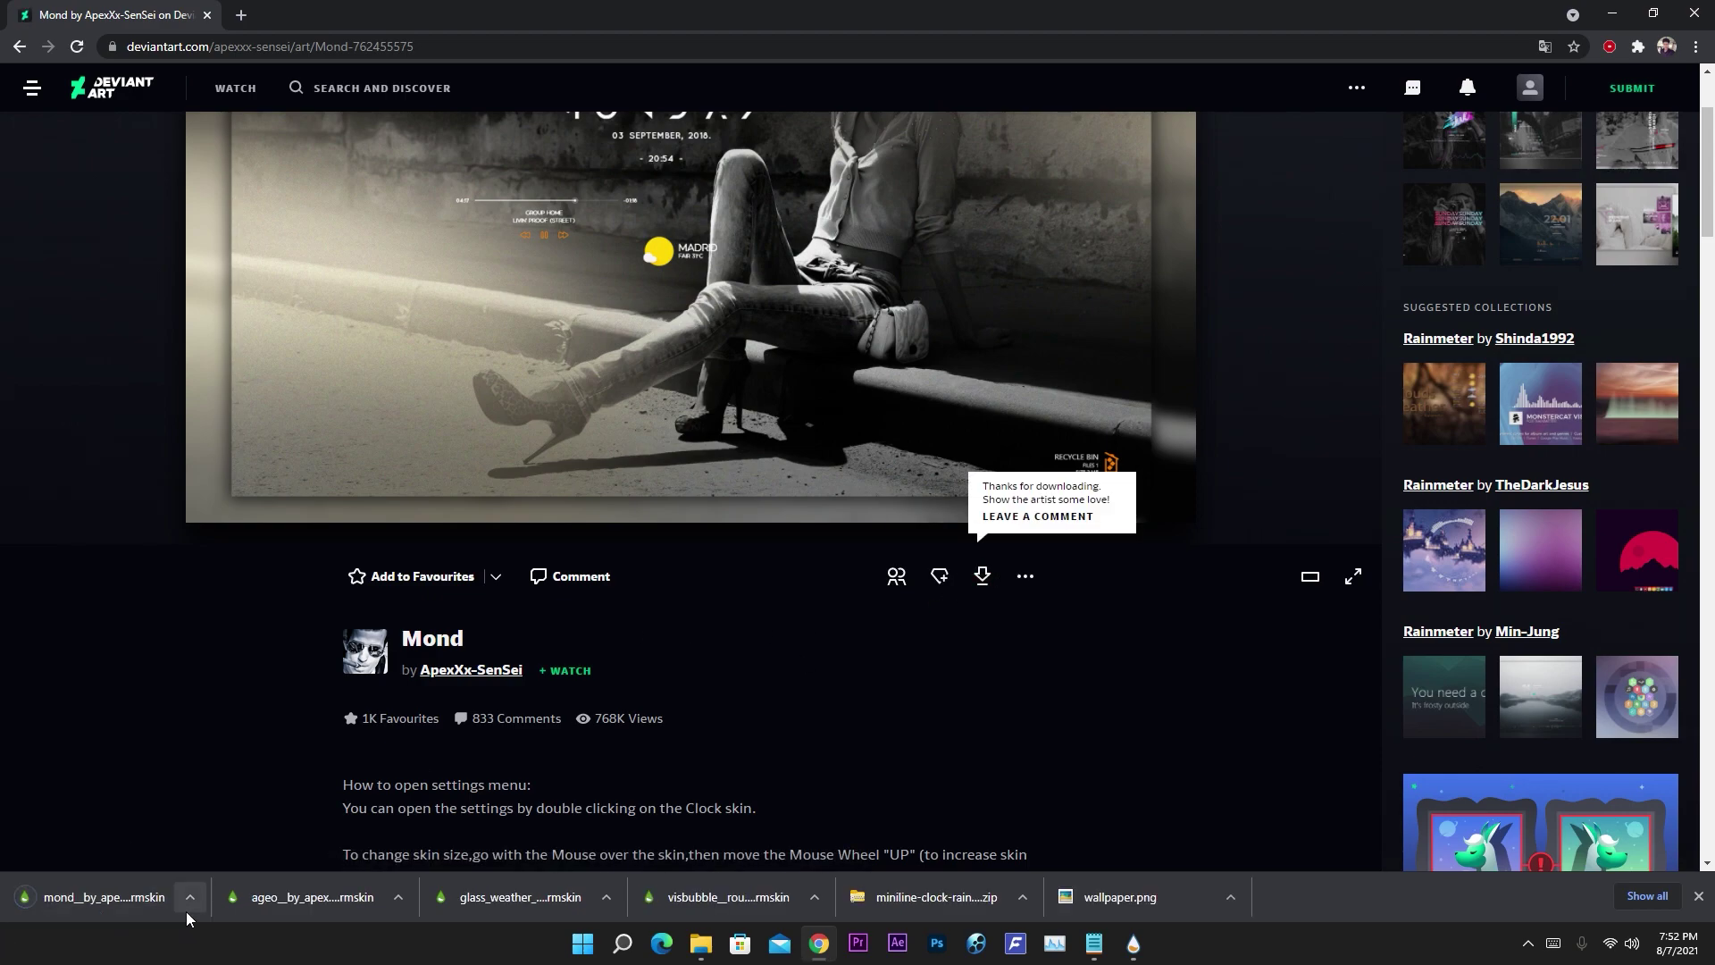
- Add a "Time -" line with the Mond page's address to the Links file in Notepad and save it
click(361, 48)
key(ctrl+c)
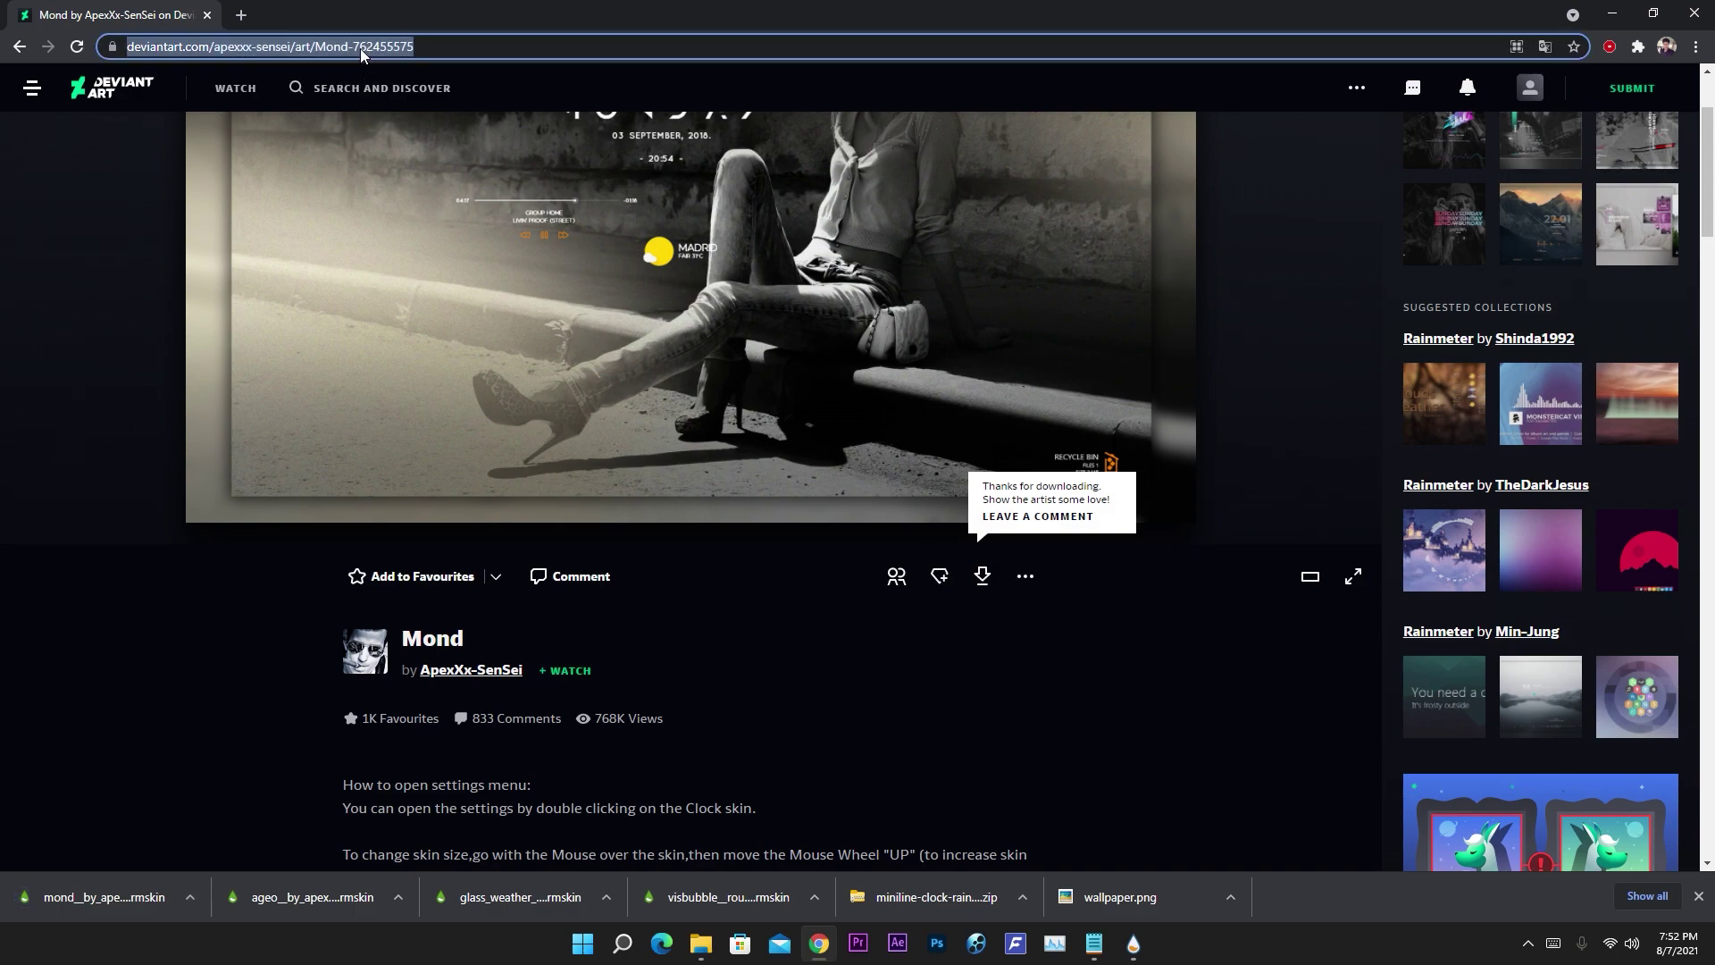
click(1094, 943)
click(787, 490)
key(Return)
text(Time -)
key(ctrl+v)
key(ctrl+s)
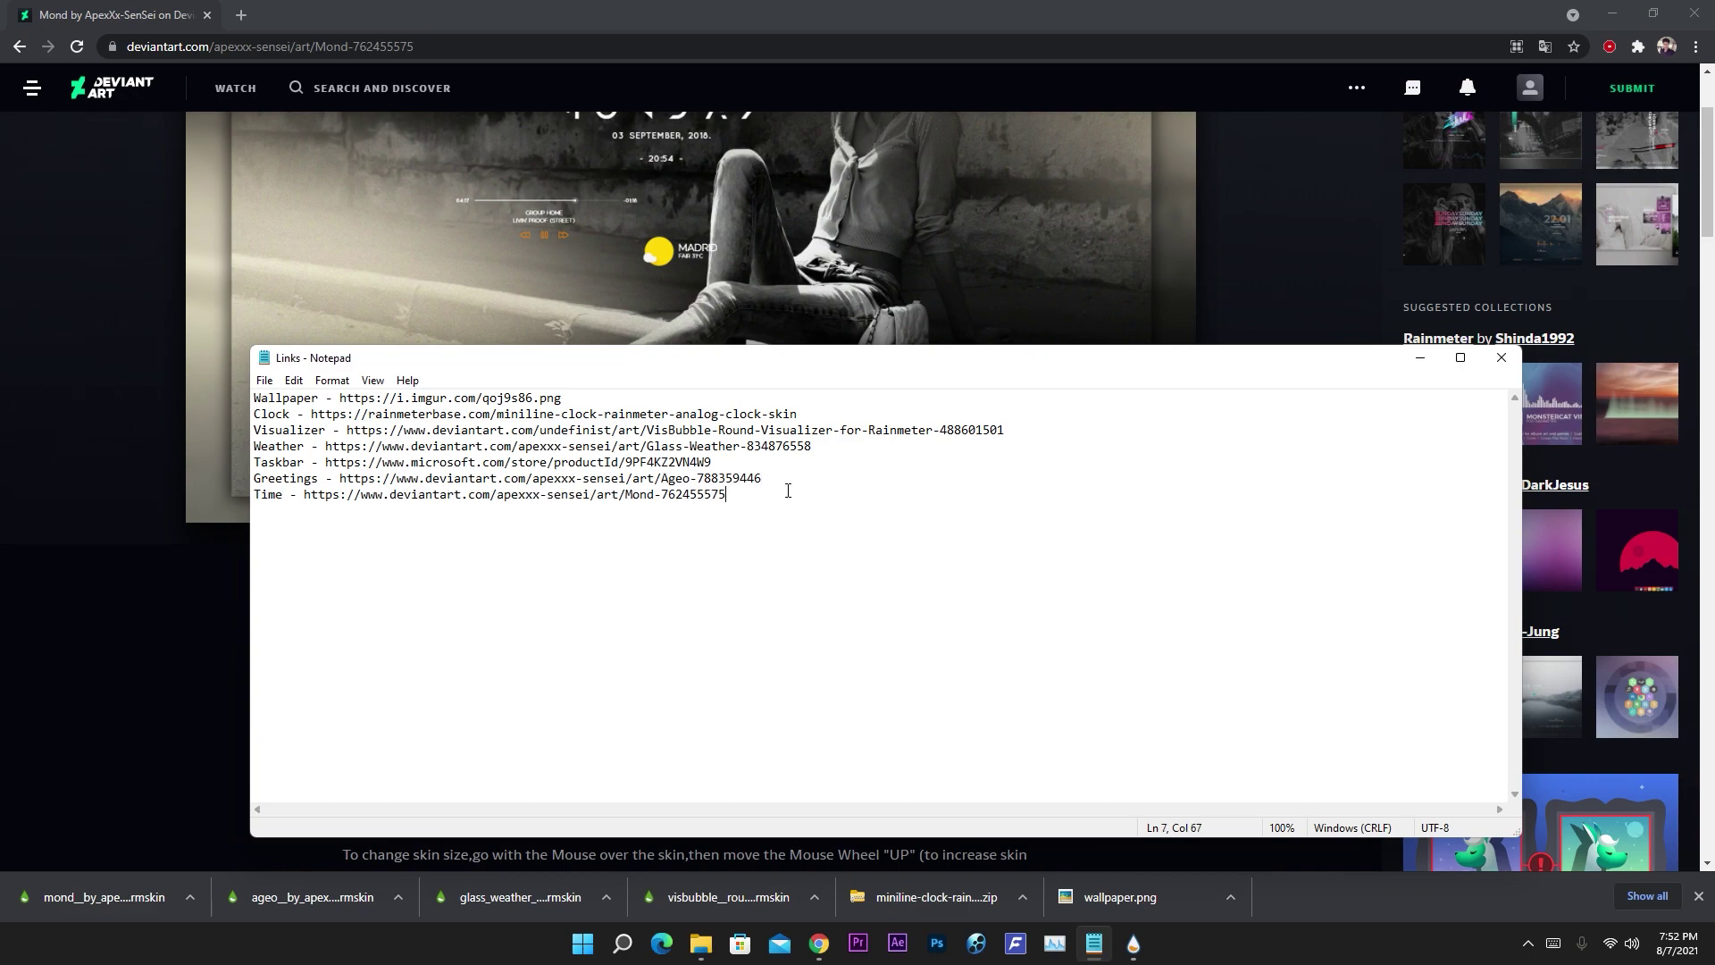
click(1419, 359)
- Install the Mond skin from its downloaded installer and minimize the browser
click(102, 896)
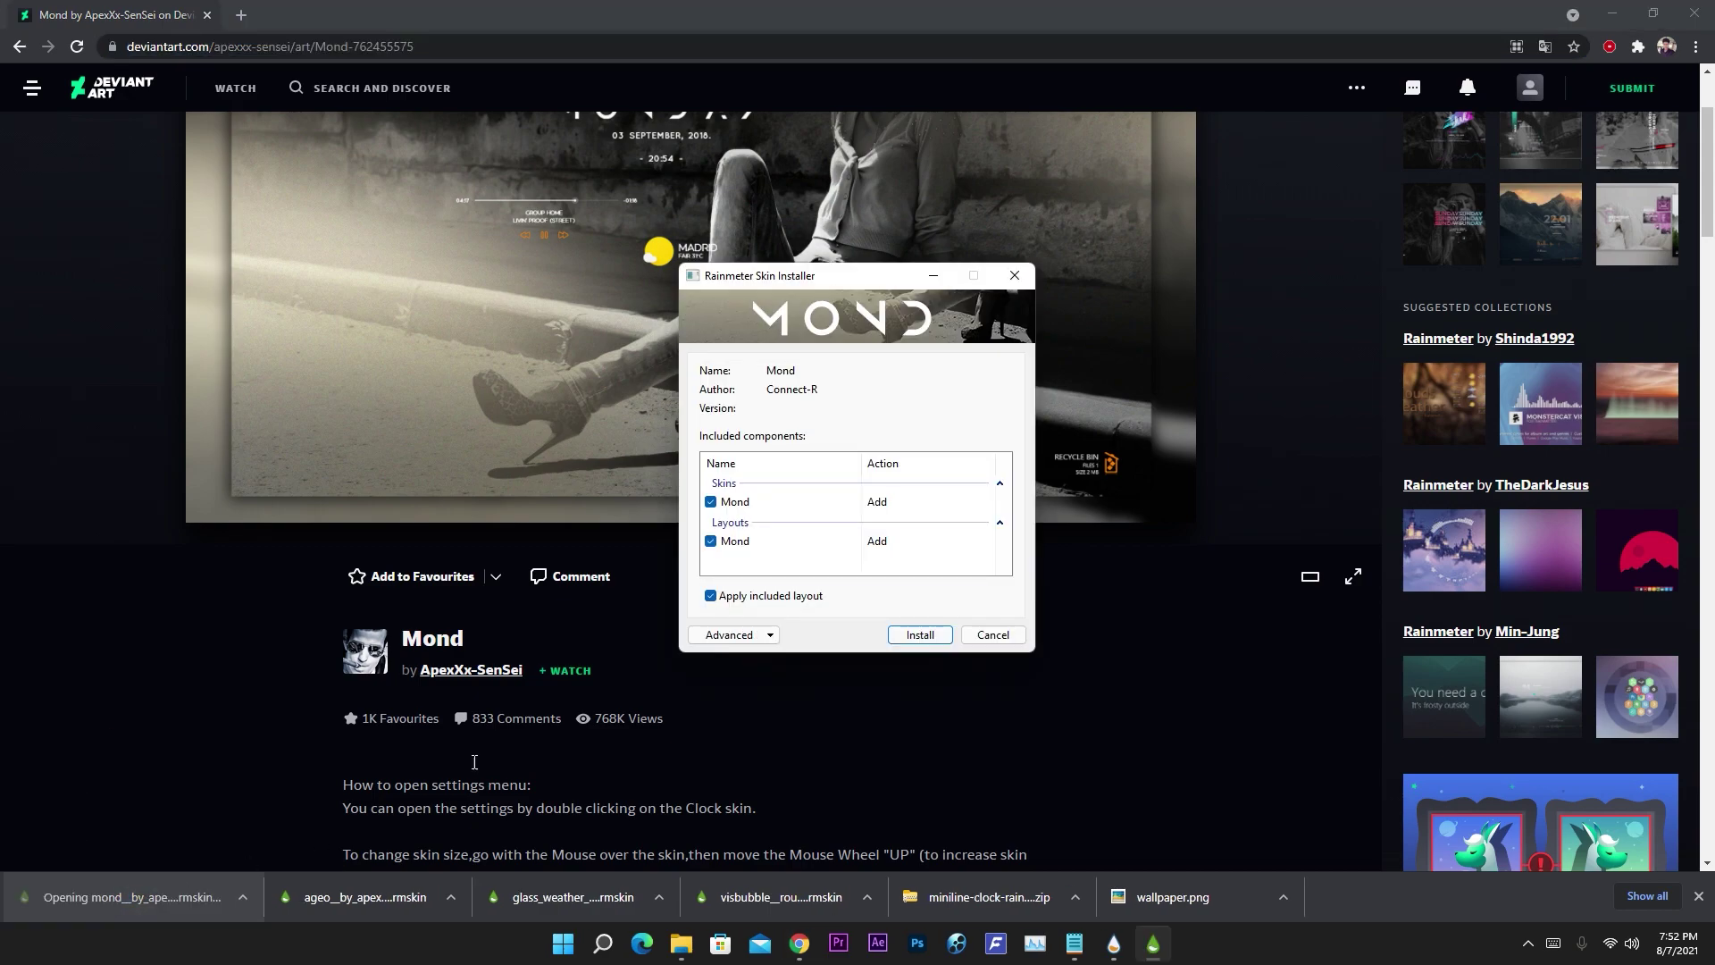
click(919, 634)
click(1611, 11)
- Load Clock.ini from the Mond skin's Clock folder in the Manage Rainmeter window and minimize it
click(1528, 943)
click(1509, 893)
click(593, 478)
scroll(594, 478, down, 4)
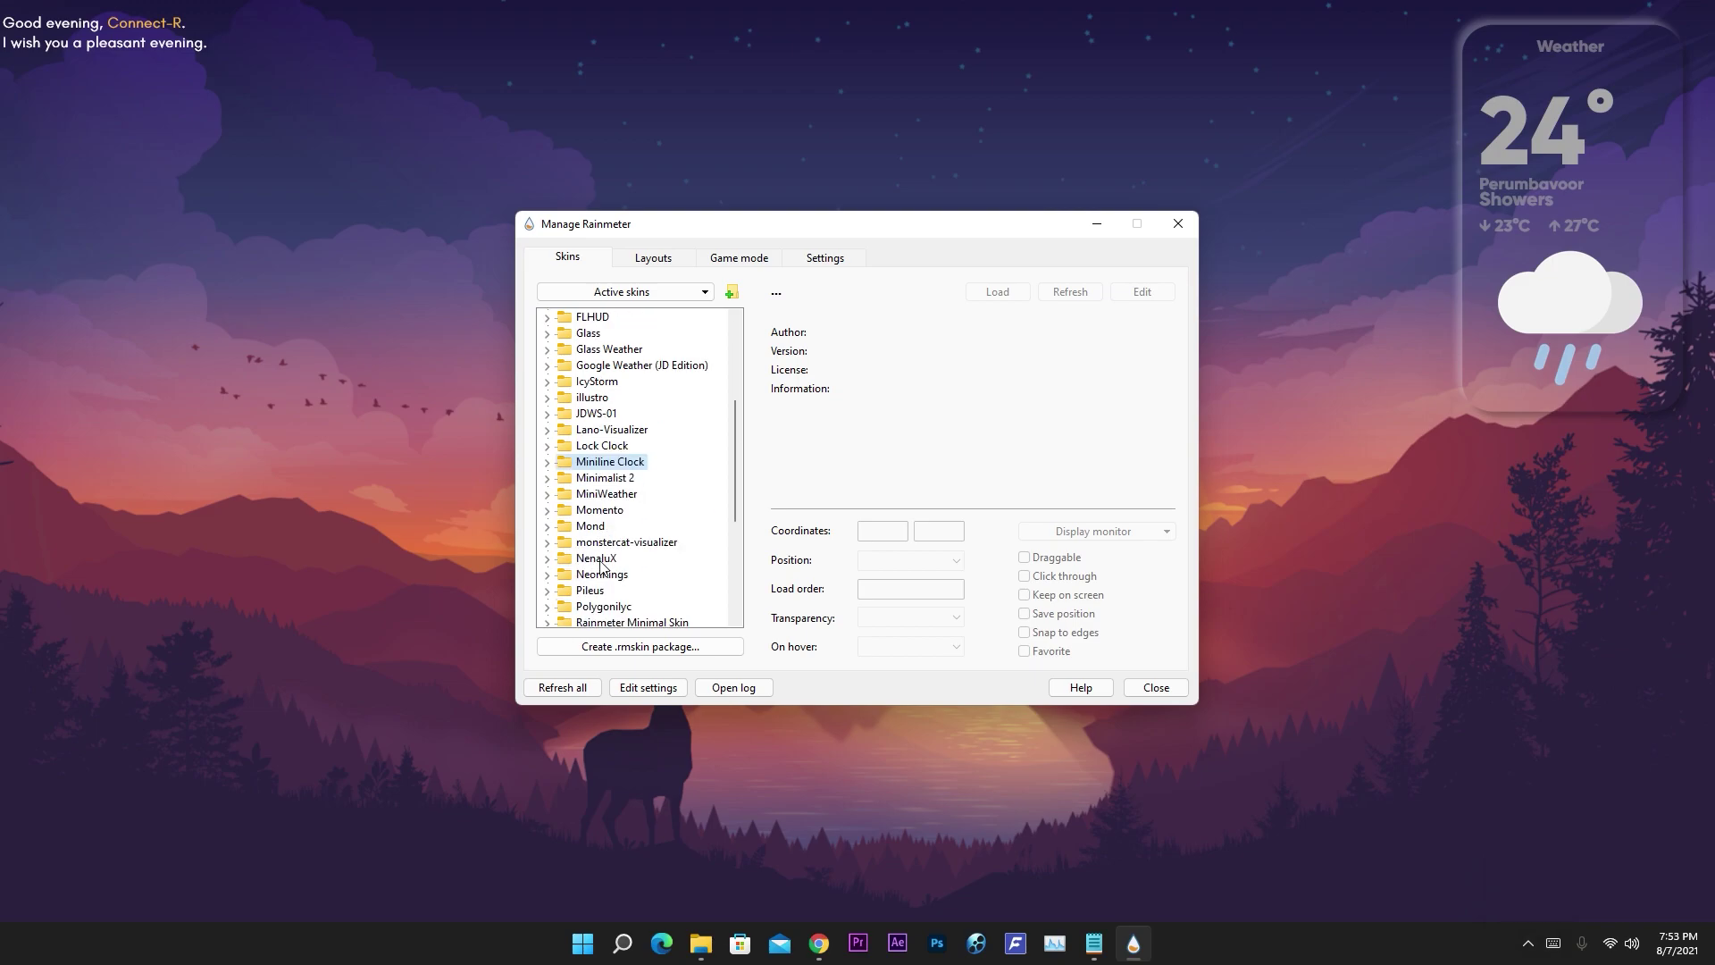
double_click(588, 527)
double_click(605, 544)
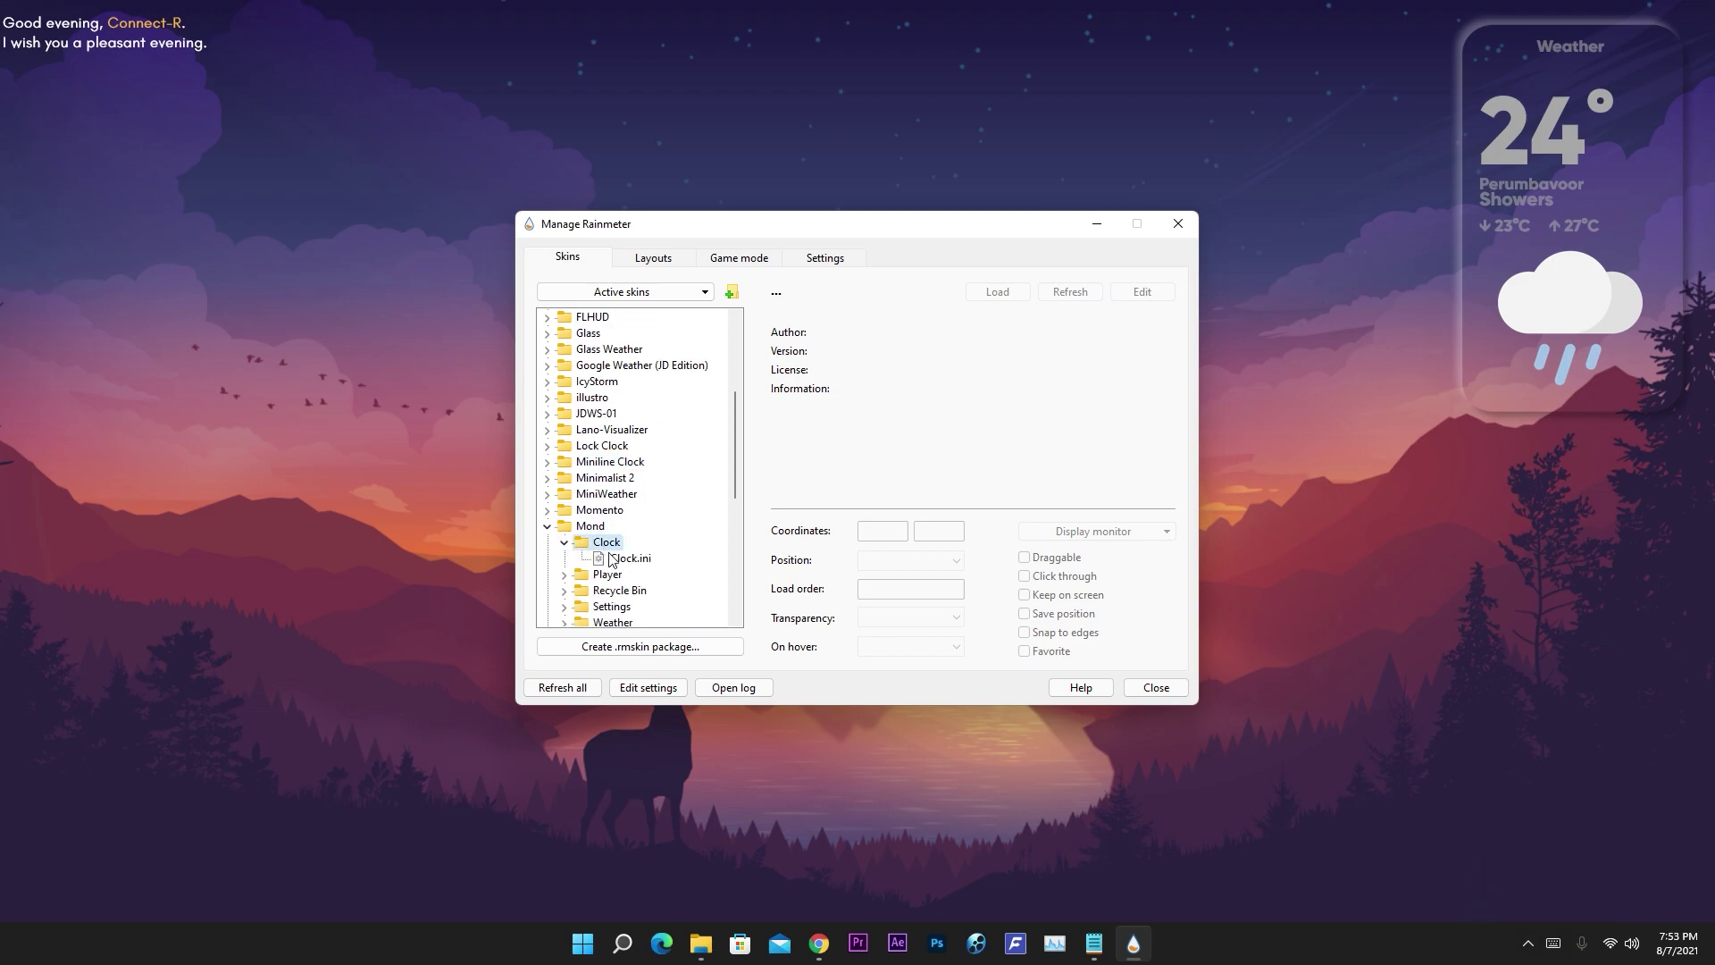
double_click(625, 561)
click(1098, 222)
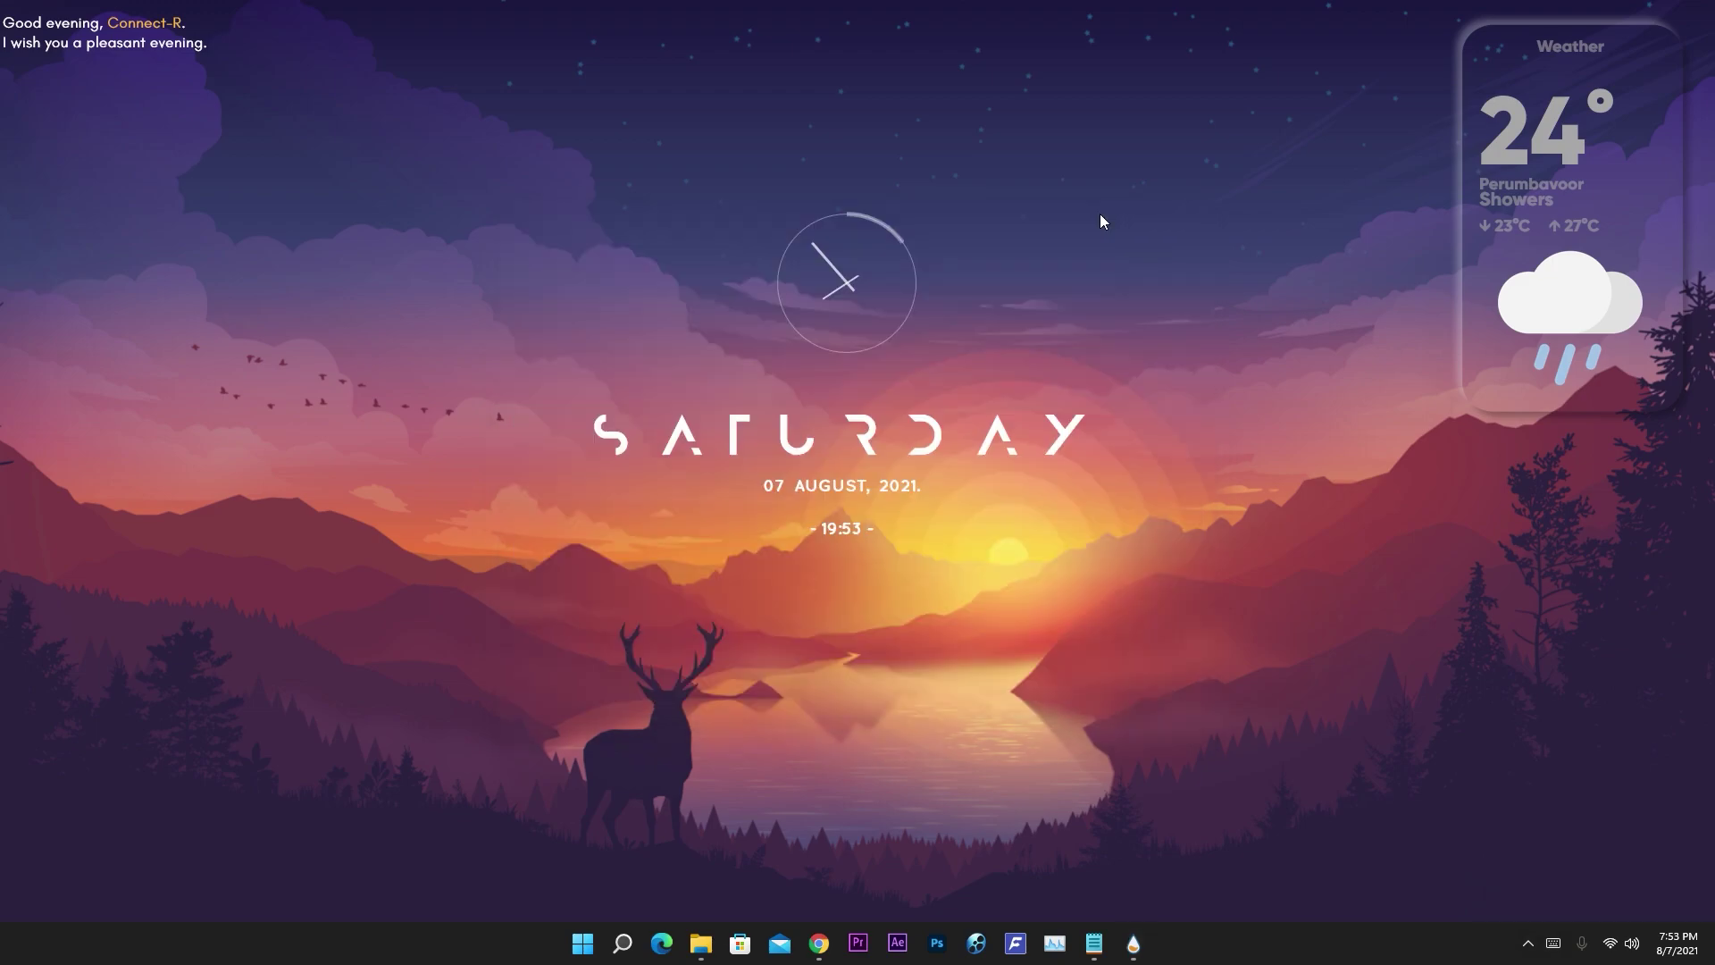
- Centre the Mond day and date text below the analog clock, and shrink the weather card into the desktop's upper-right corner
drag(865, 442, 893, 425)
drag(1585, 204, 1524, 208)
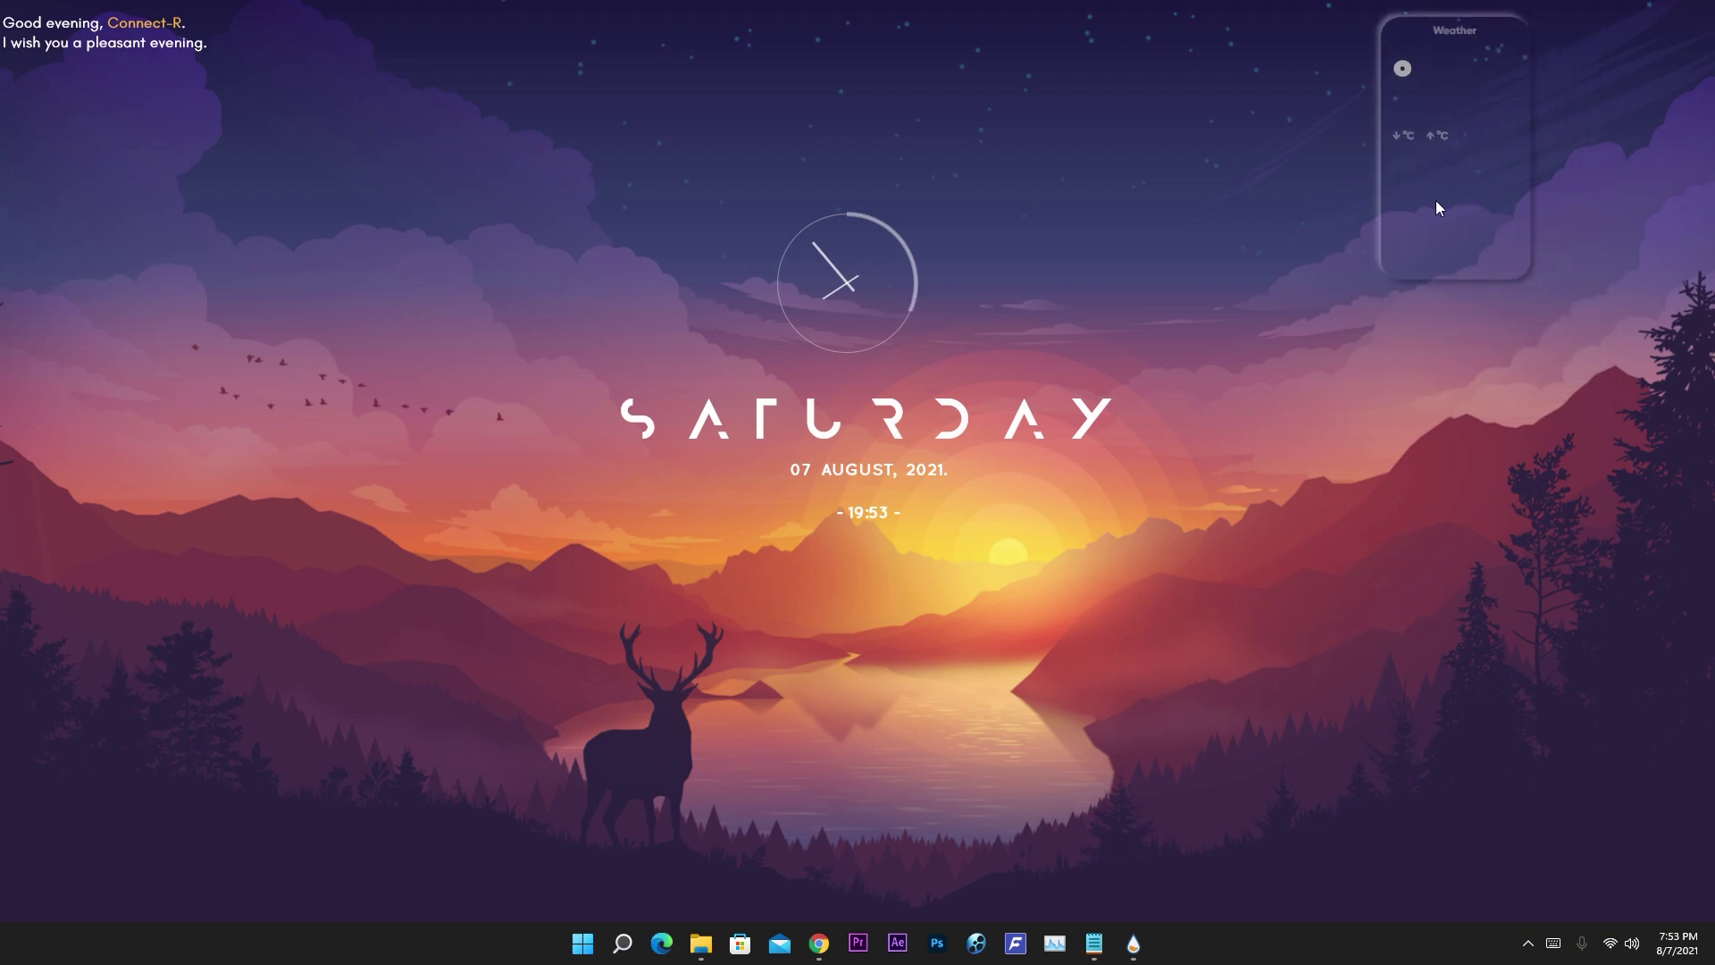
drag(1439, 203, 1626, 210)
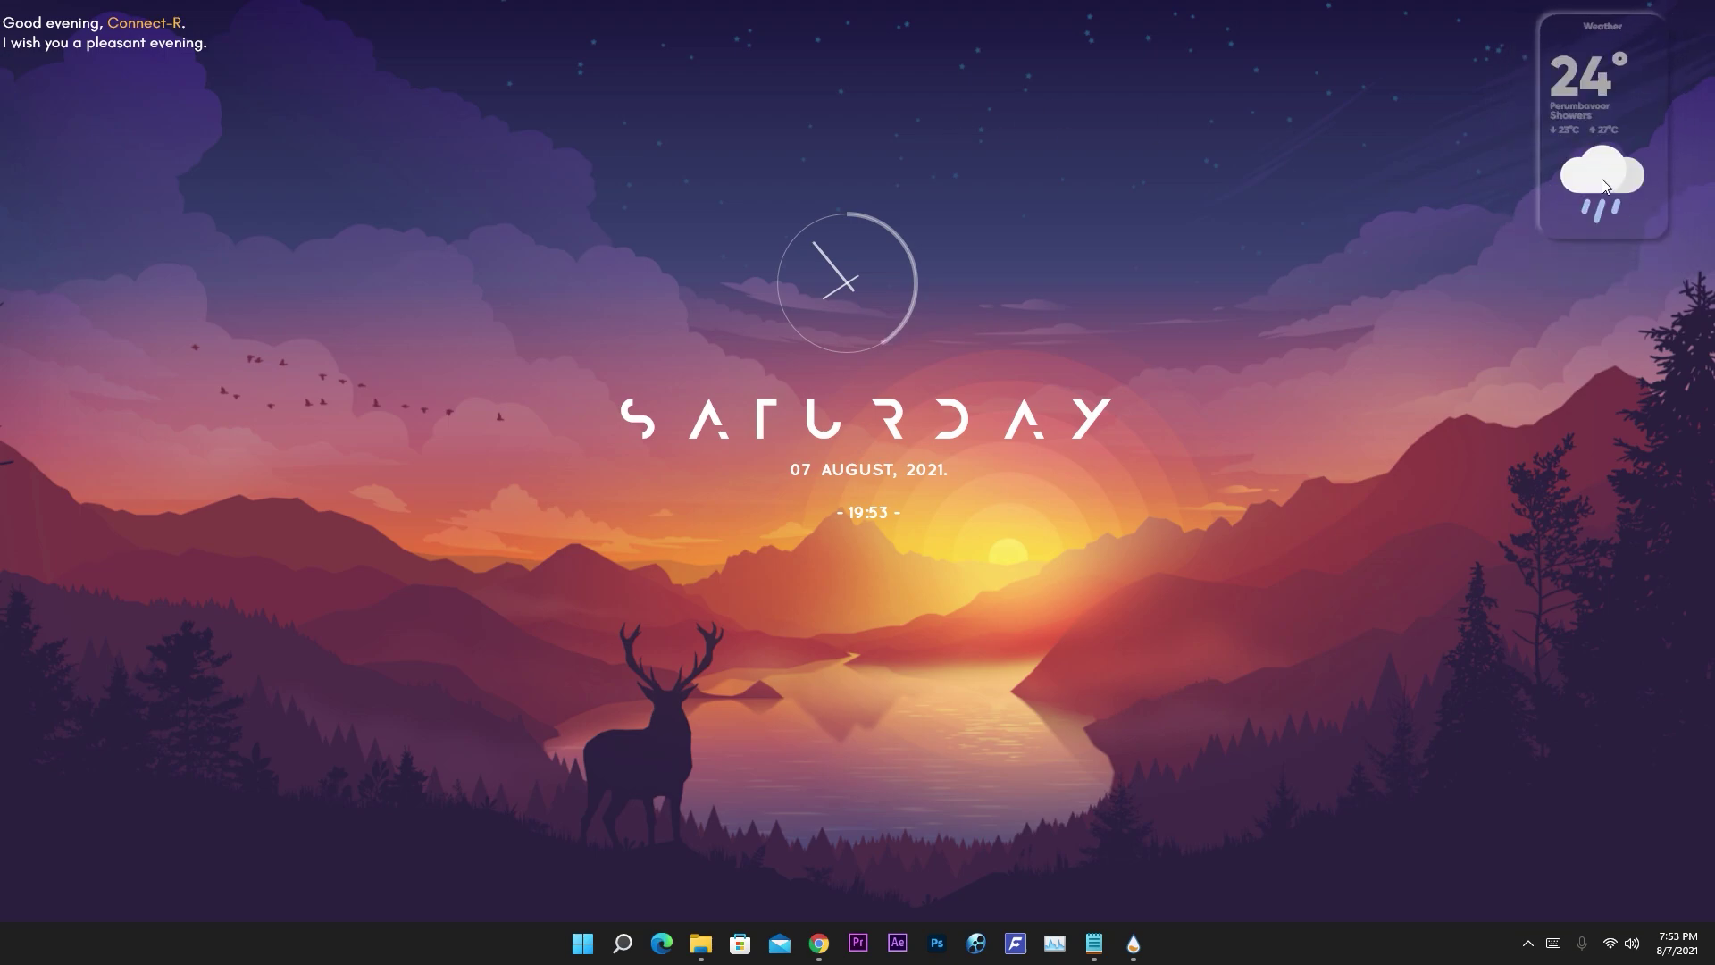
- Dismiss the VisBubble settings, raise the analog clock slightly and nudge the day and date text down to align with it
click(848, 295)
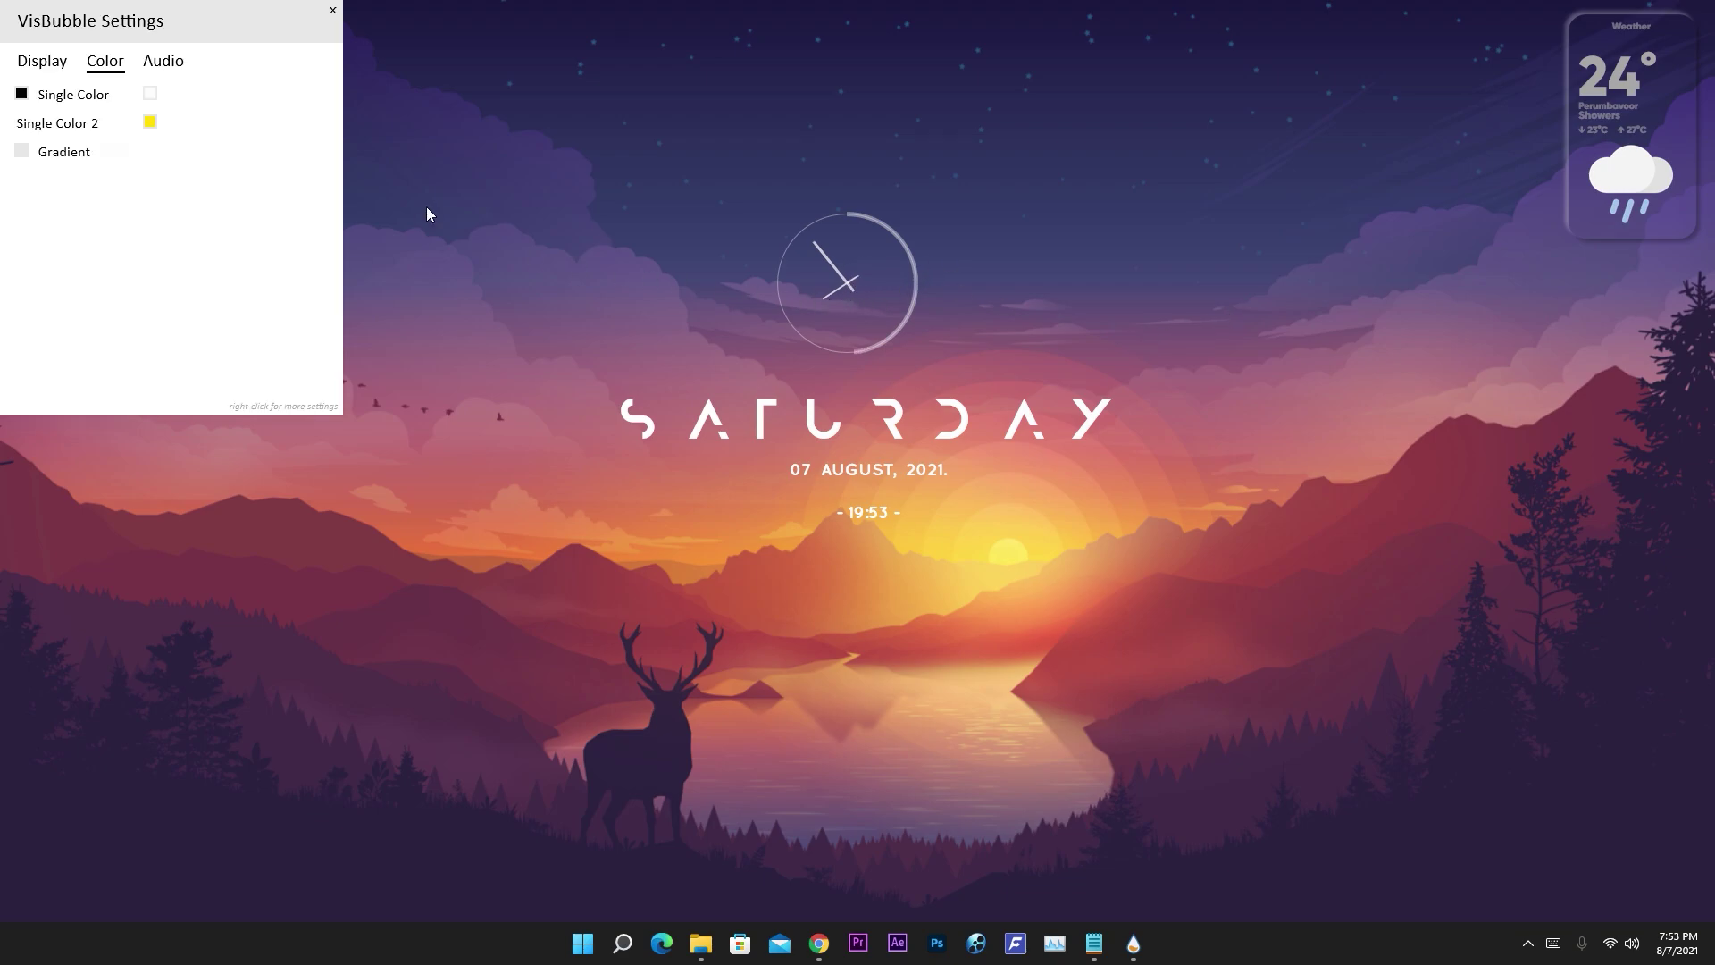
click(334, 10)
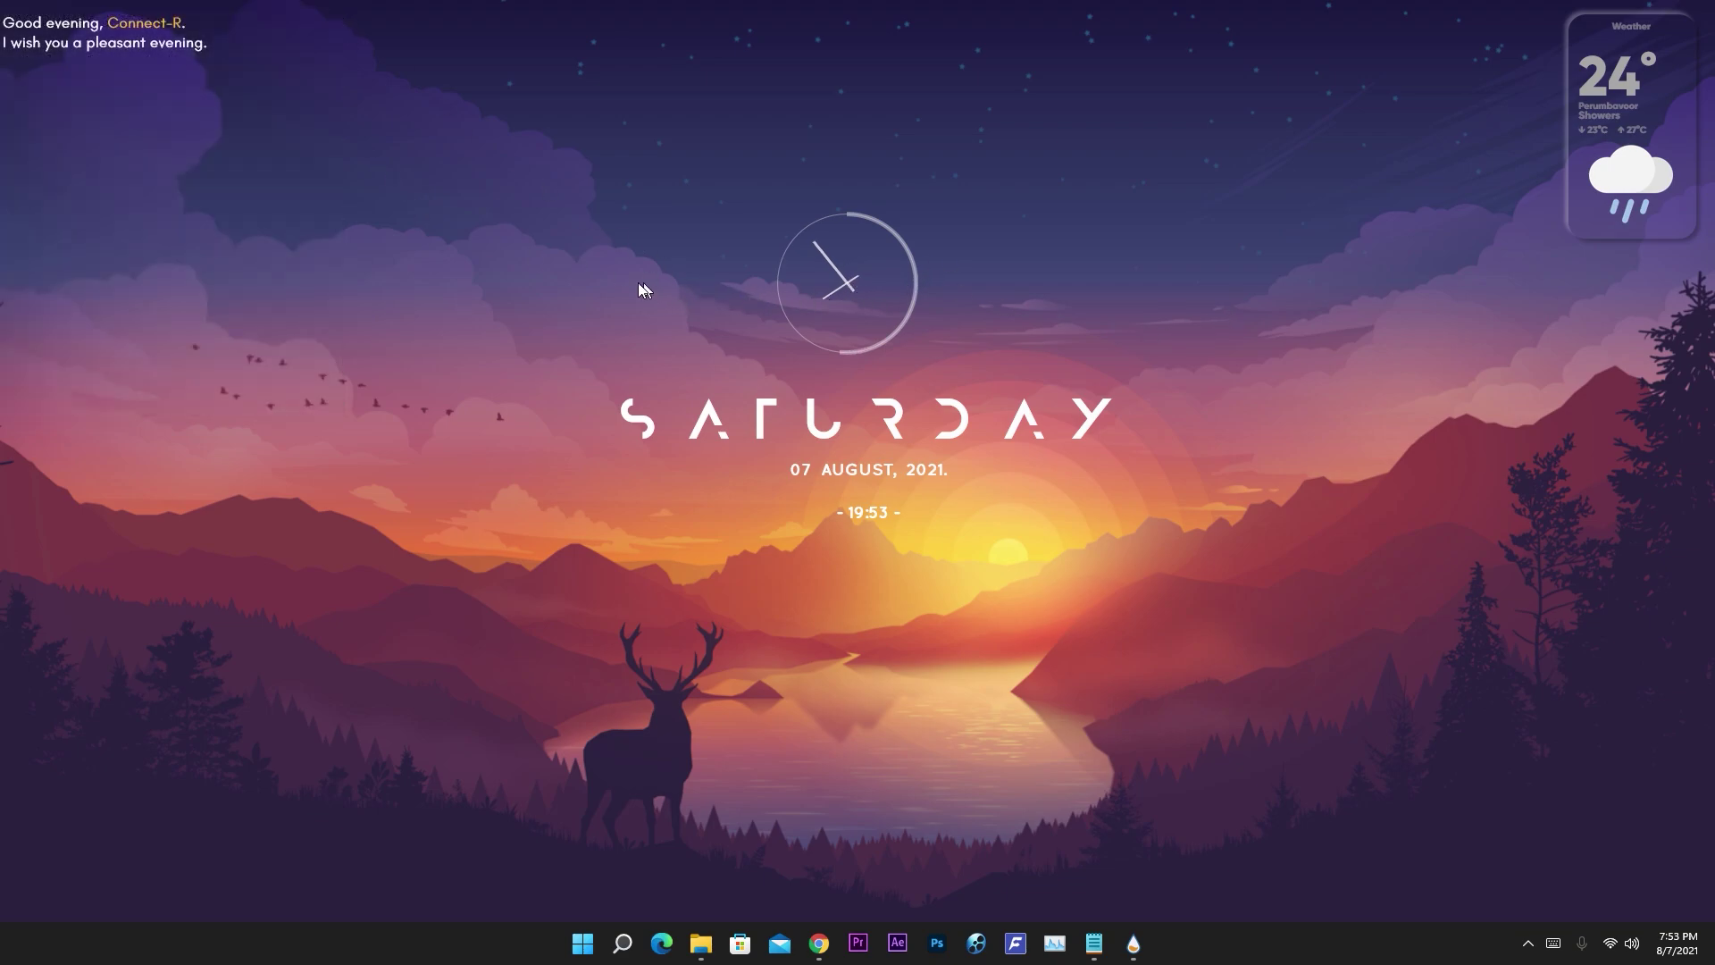
mouse_move(849, 285)
mouse_down()
mouse_move(865, 280)
mouse_move(854, 265)
mouse_up()
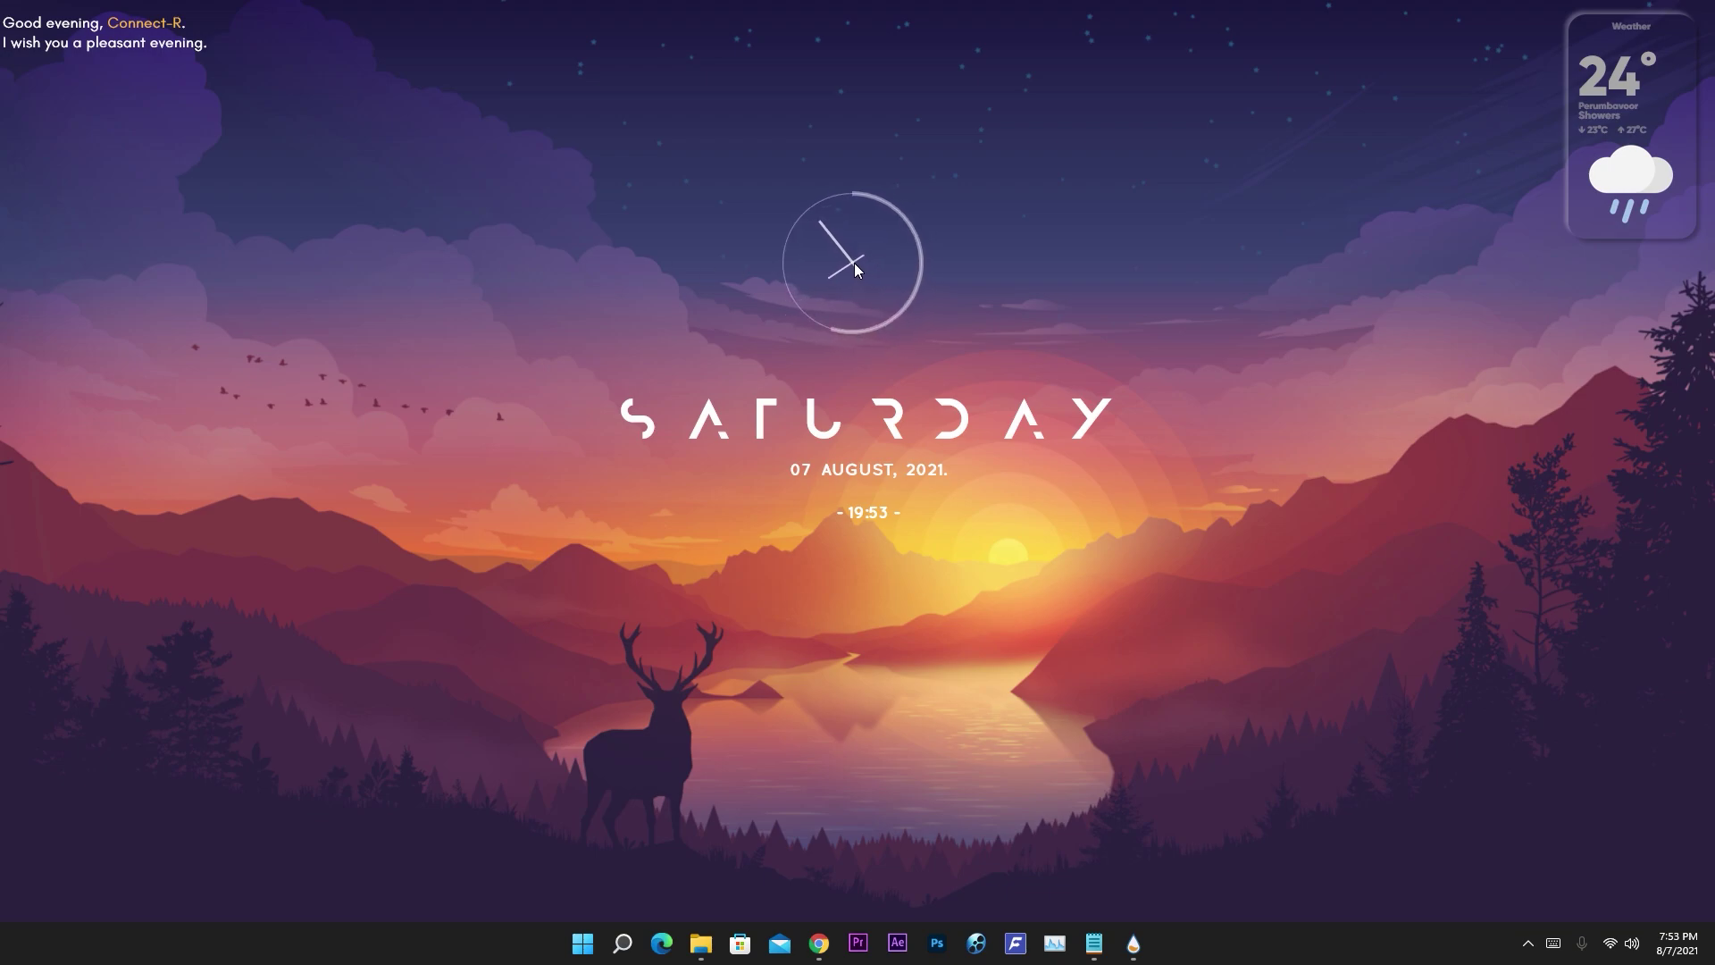
drag(888, 465, 892, 469)
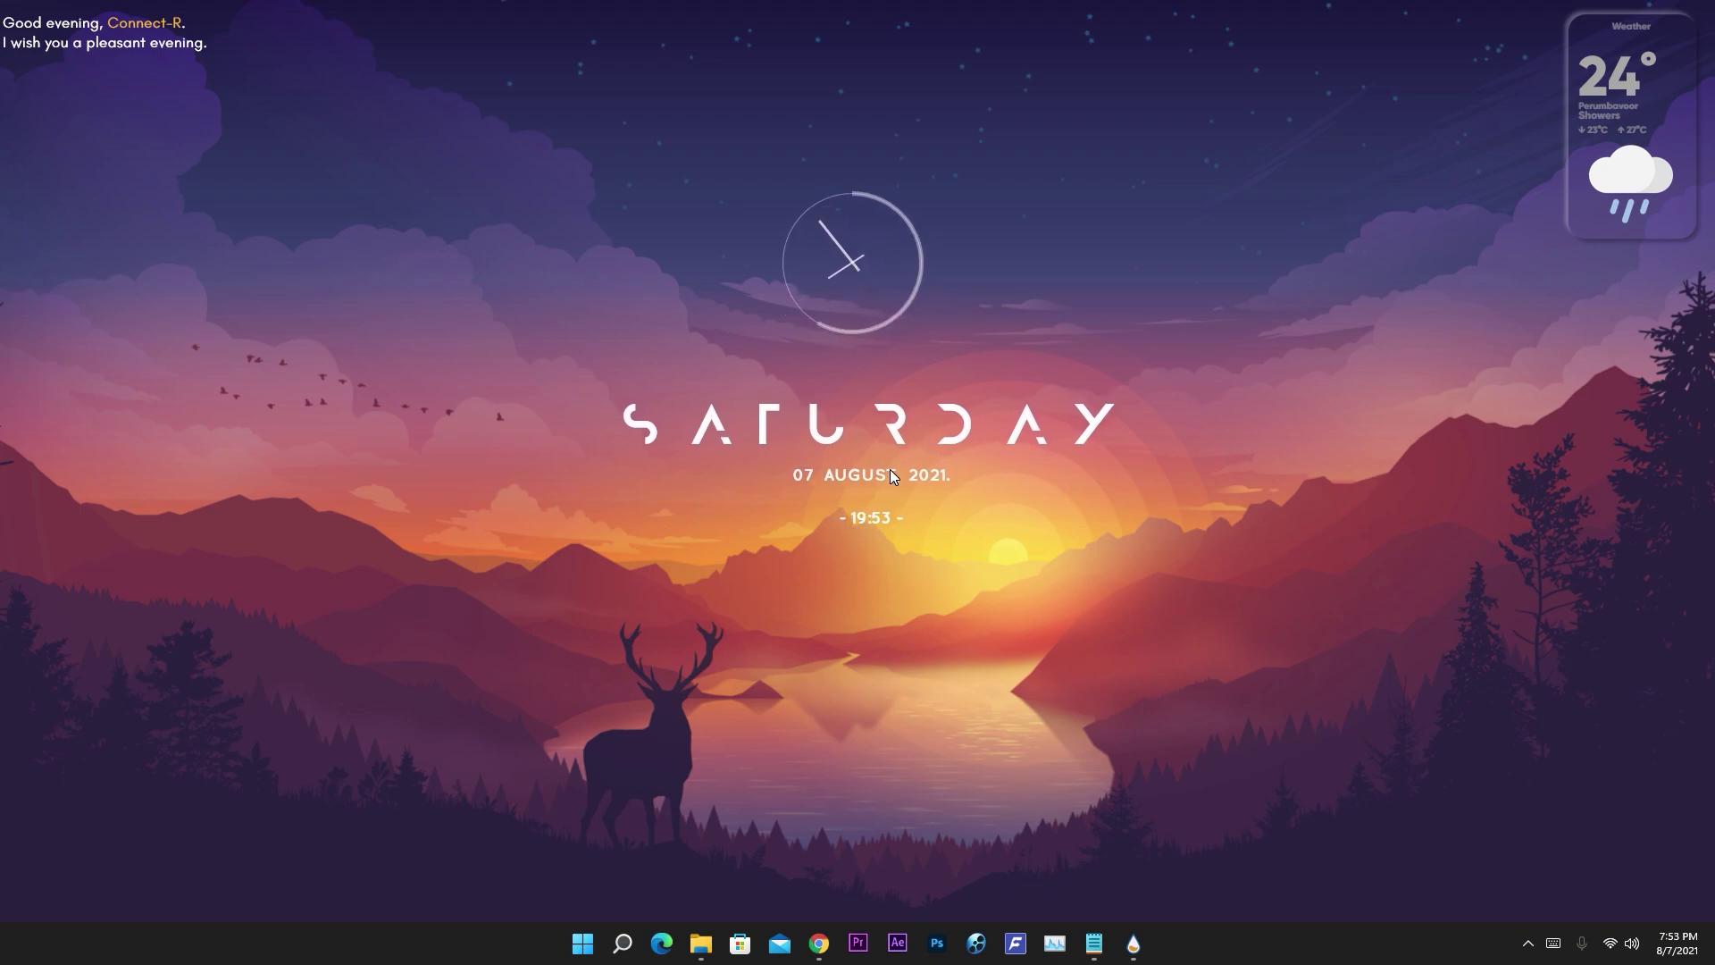
- Enlarge the greeting text slightly, load Ageo's Settings.ini and move its settings panel away from the greeting
scroll(62, 31, up, 2)
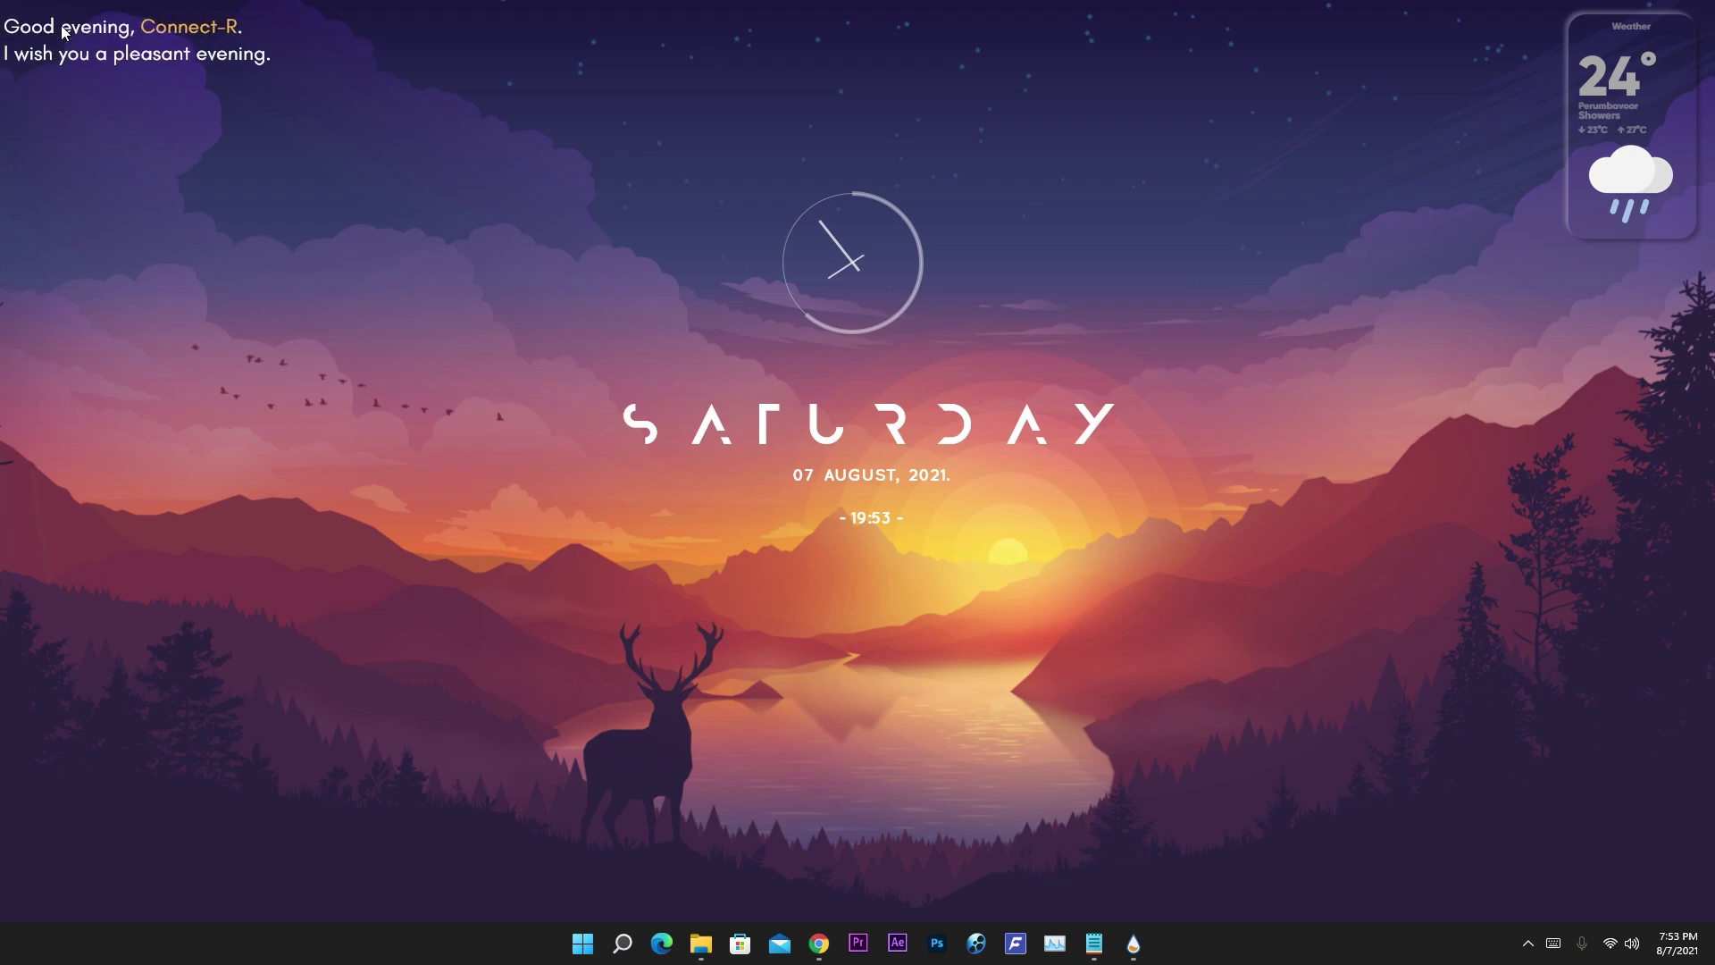
right_click(182, 36)
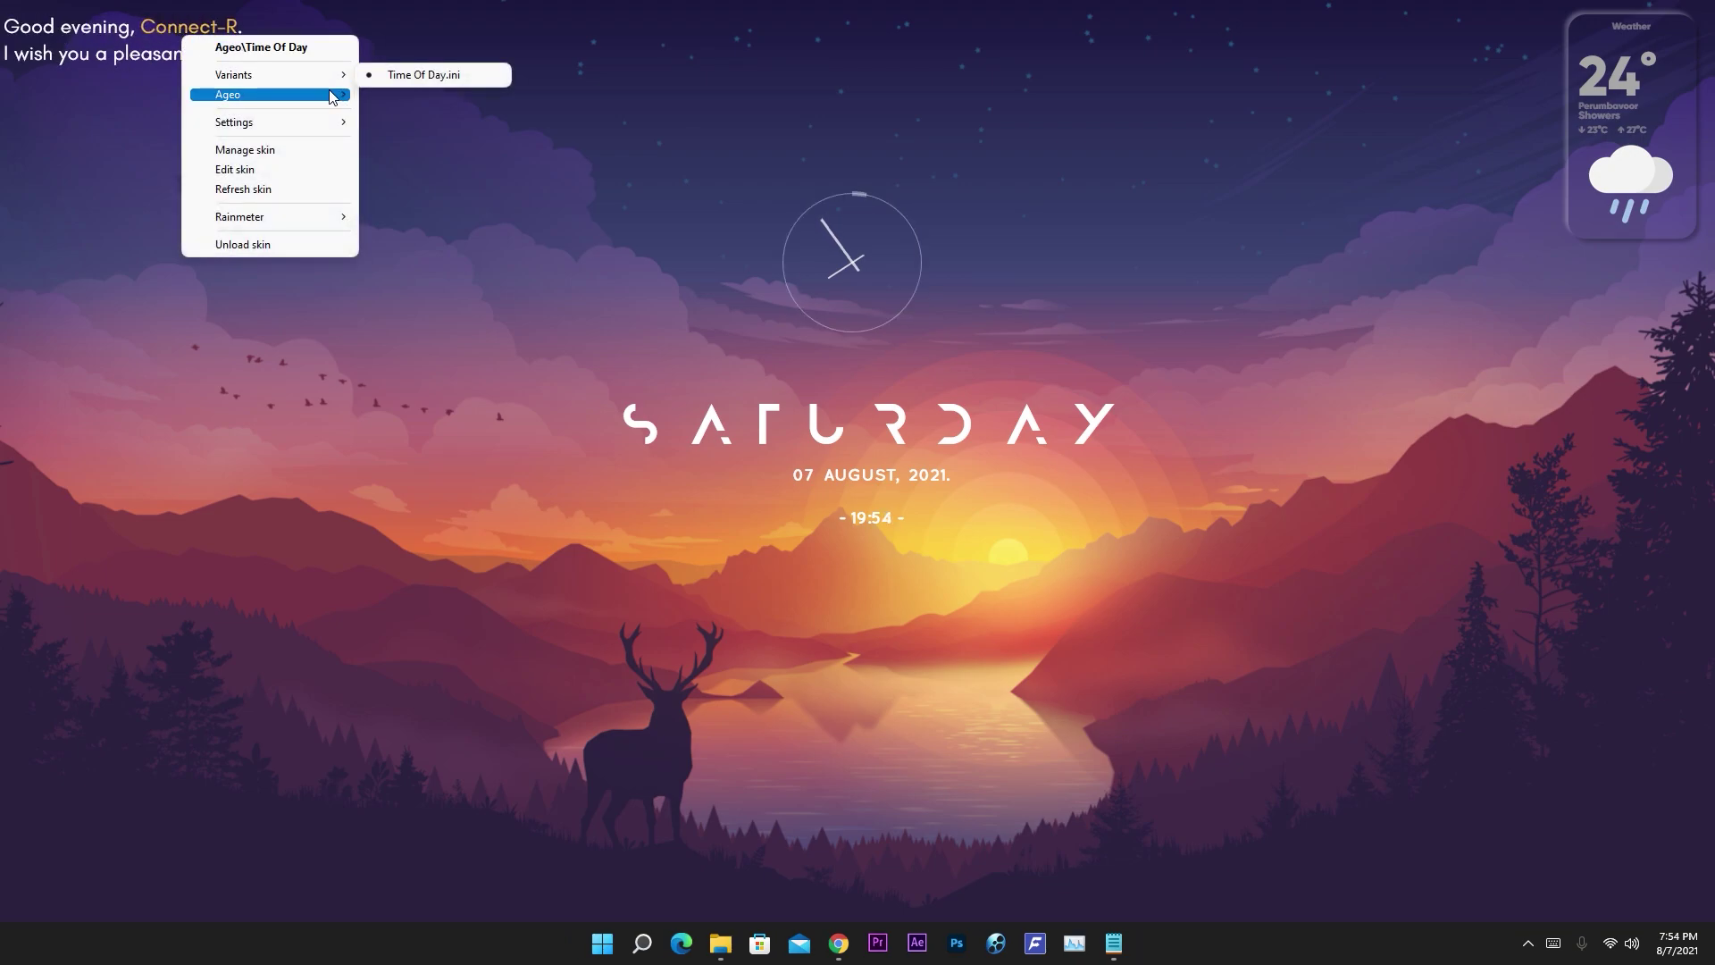
mouse_move(332, 95)
mouse_move(447, 213)
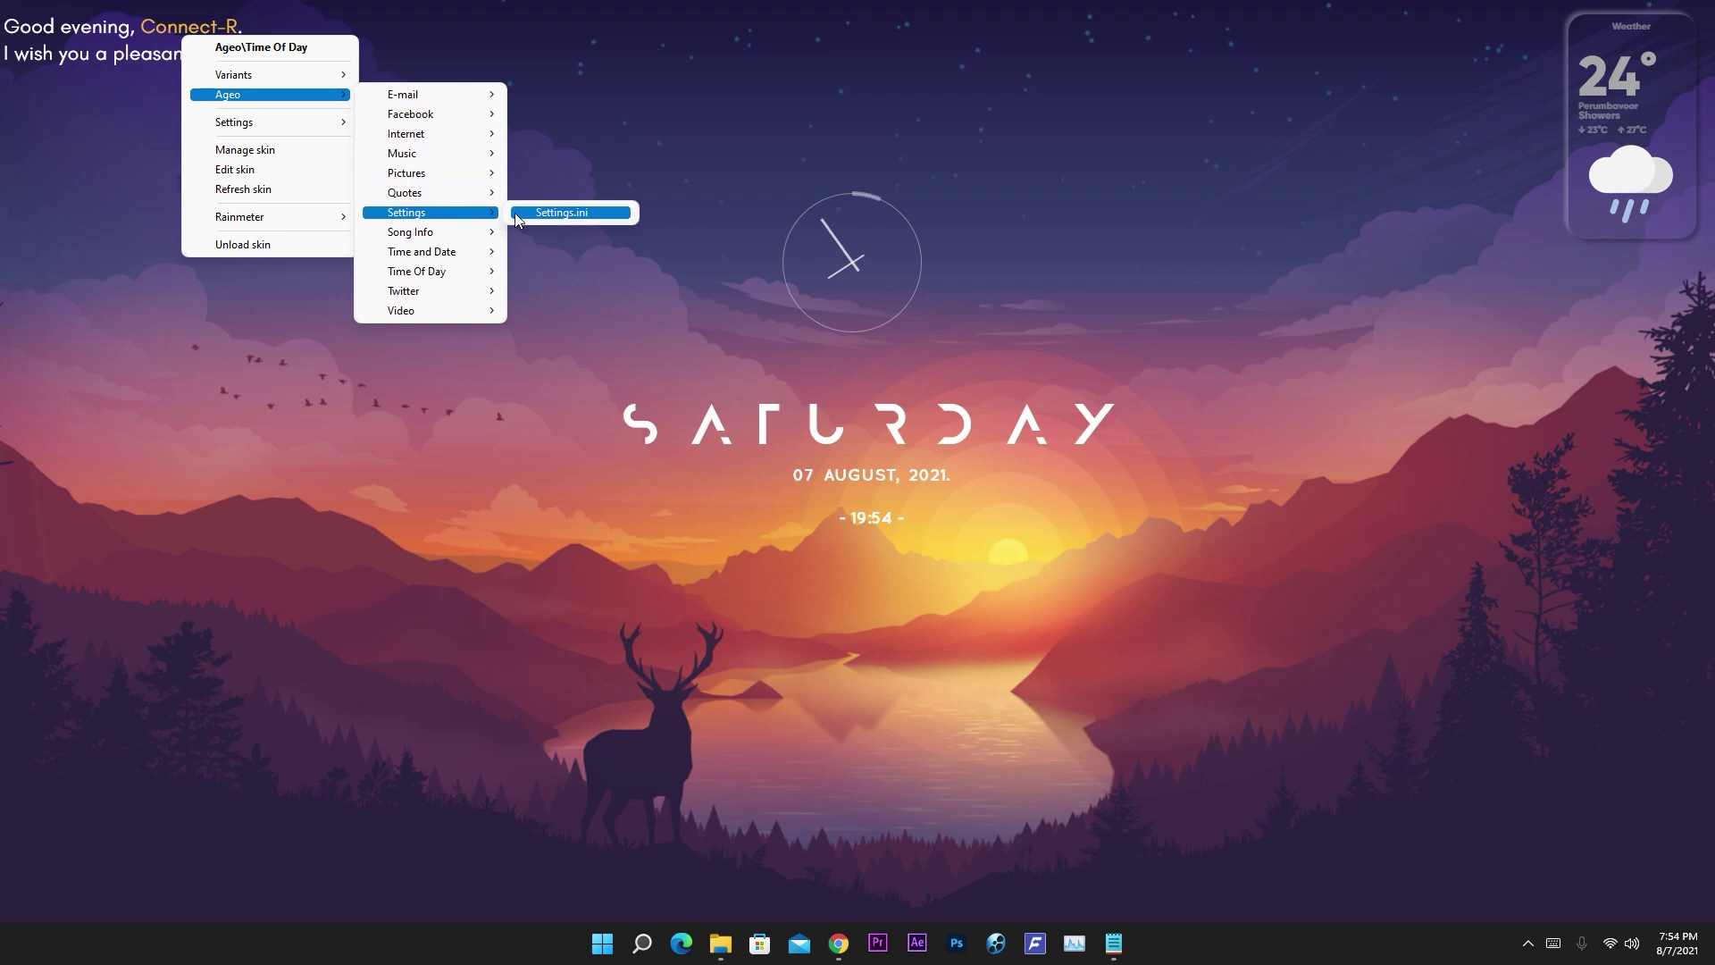
click(522, 212)
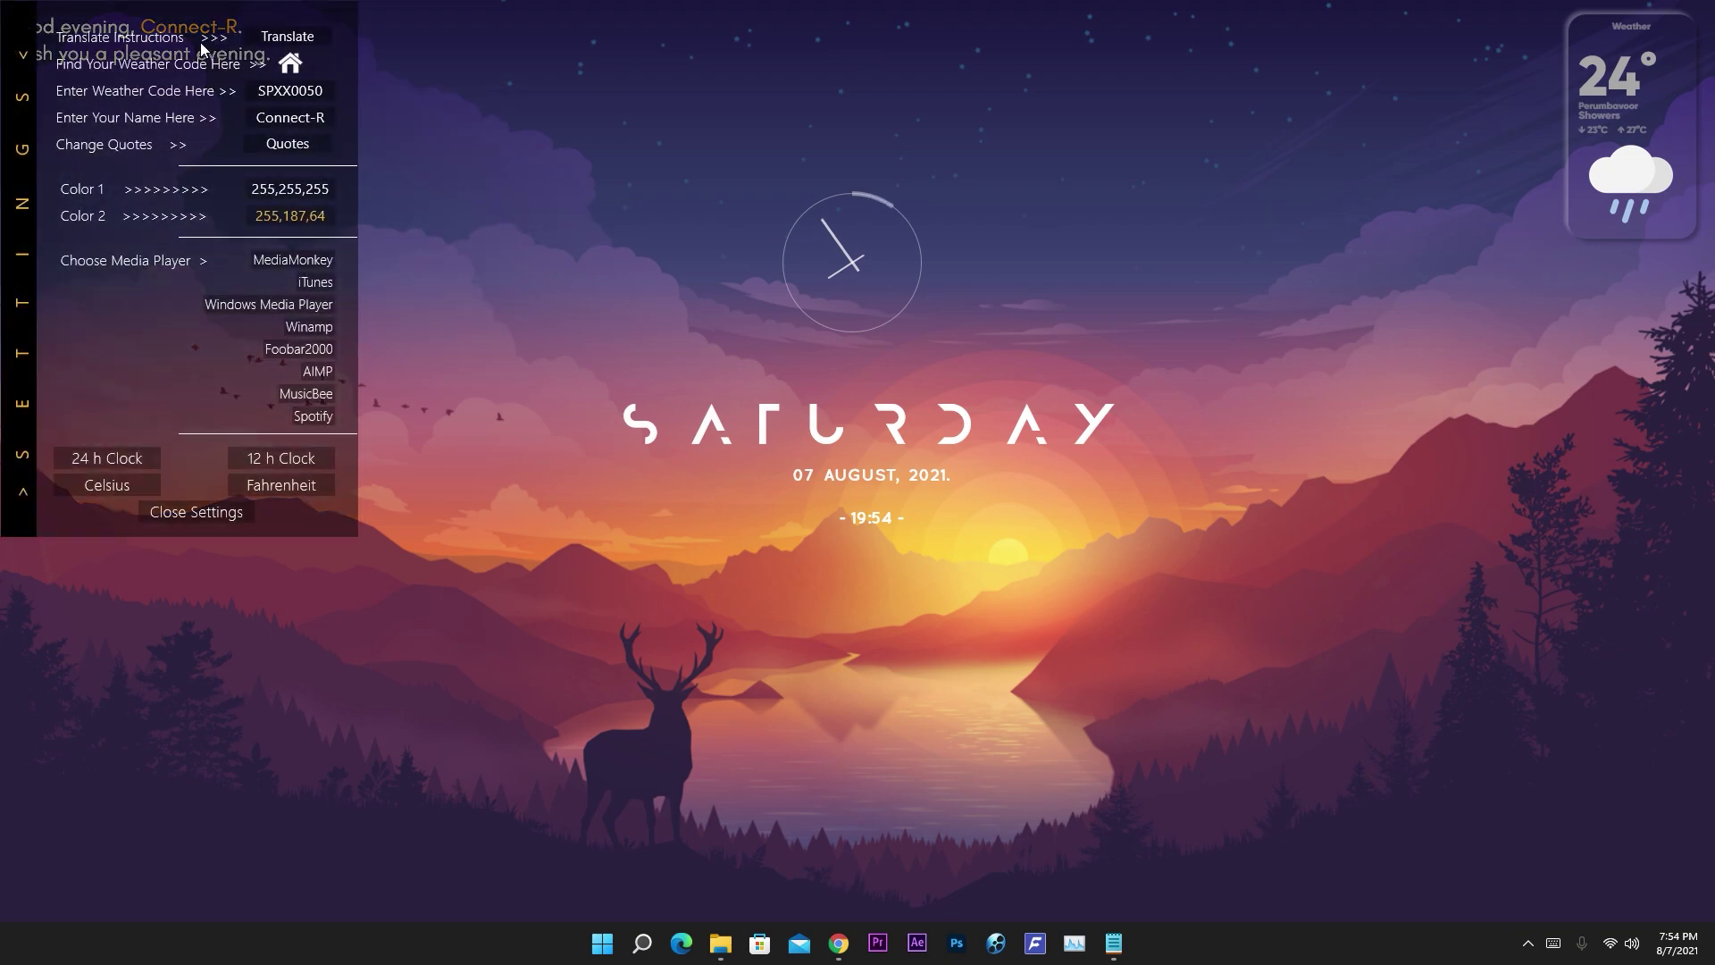
drag(178, 41, 516, 132)
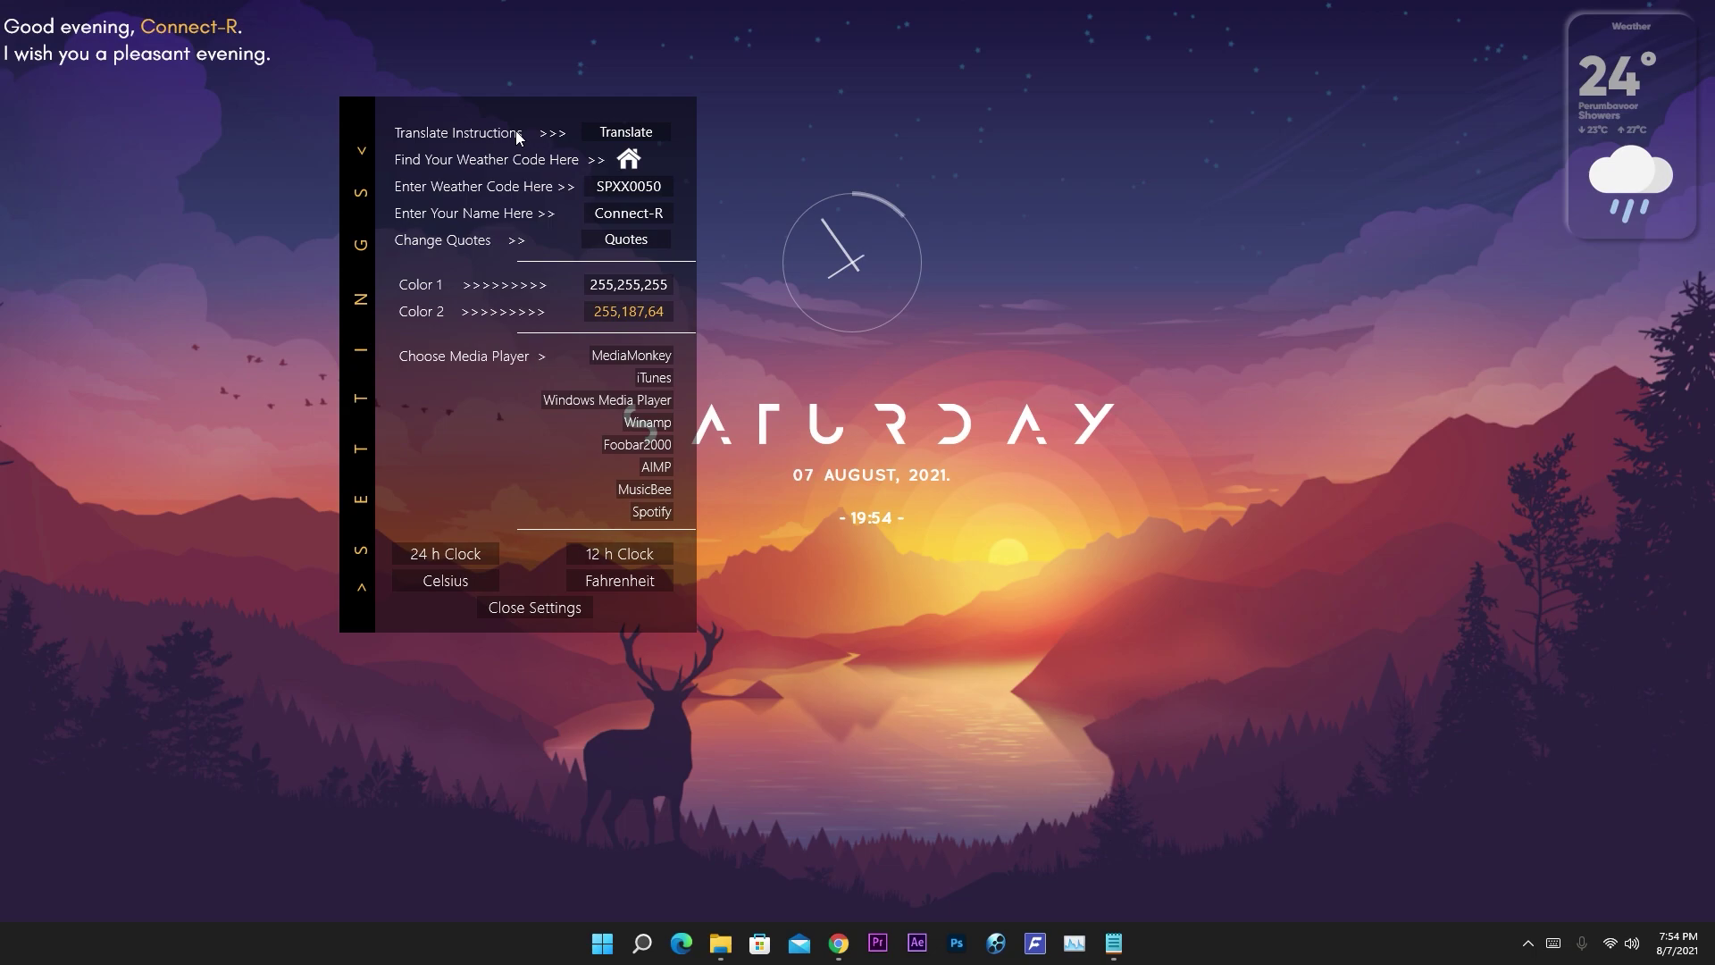
- Replace the placeholder name in the Ageo settings with the owner's name for the greeting
click(630, 221)
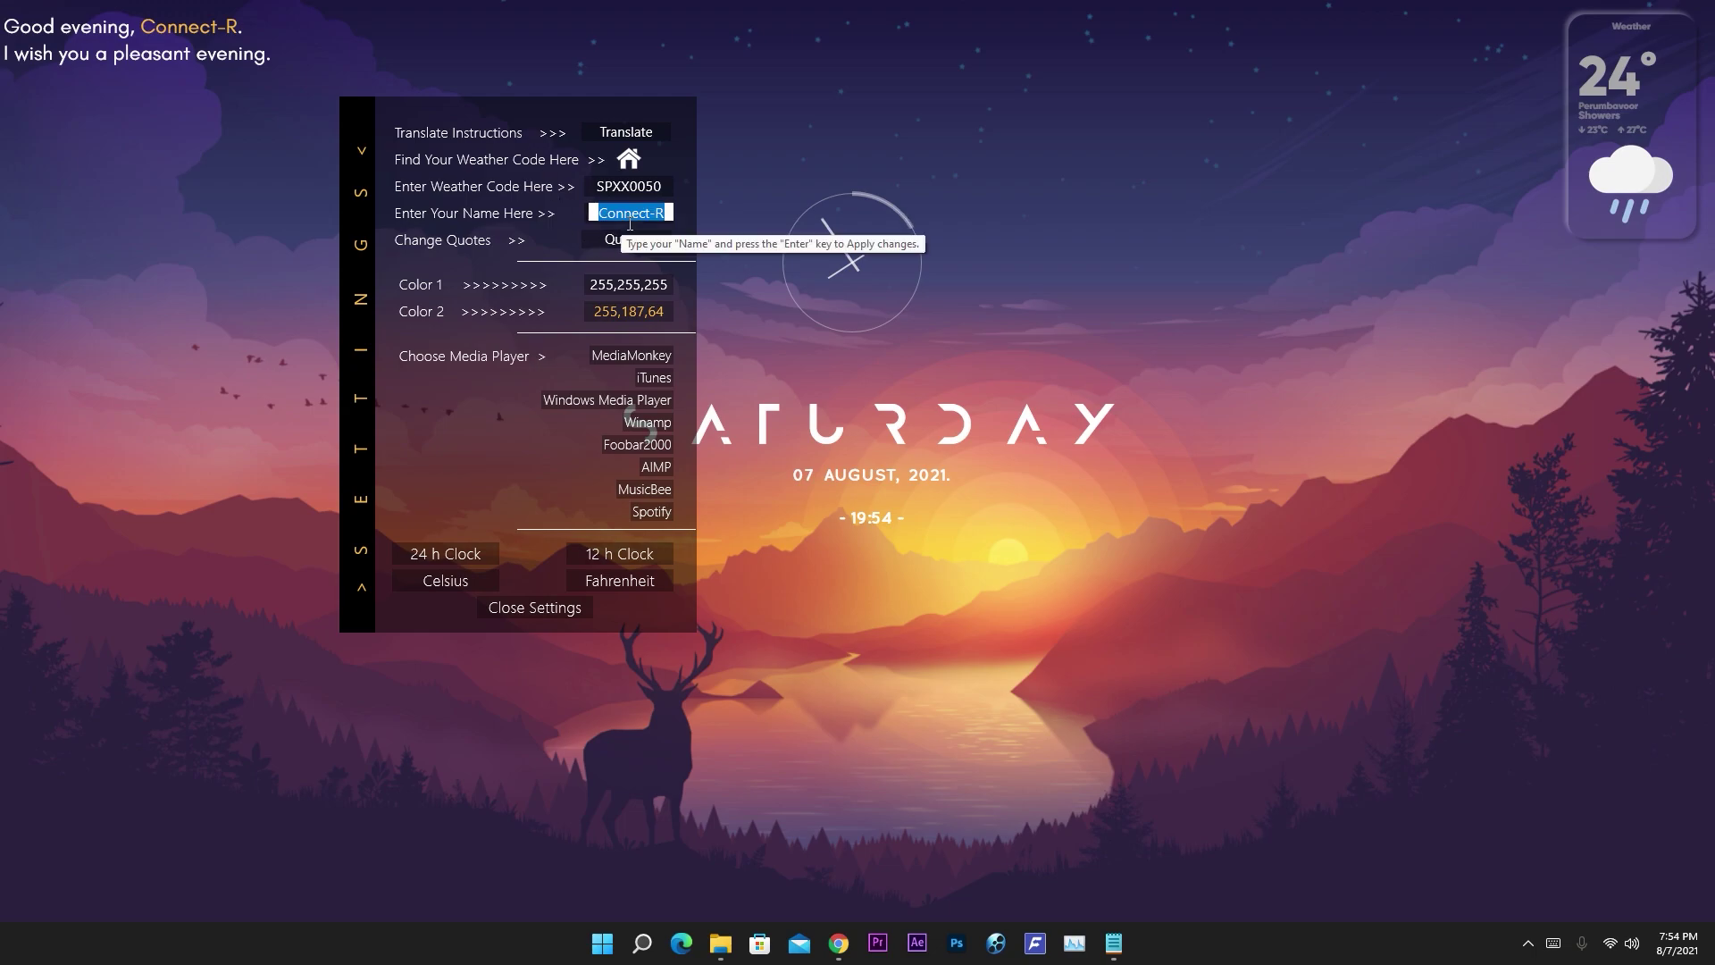
text(JIS)
key(Return)
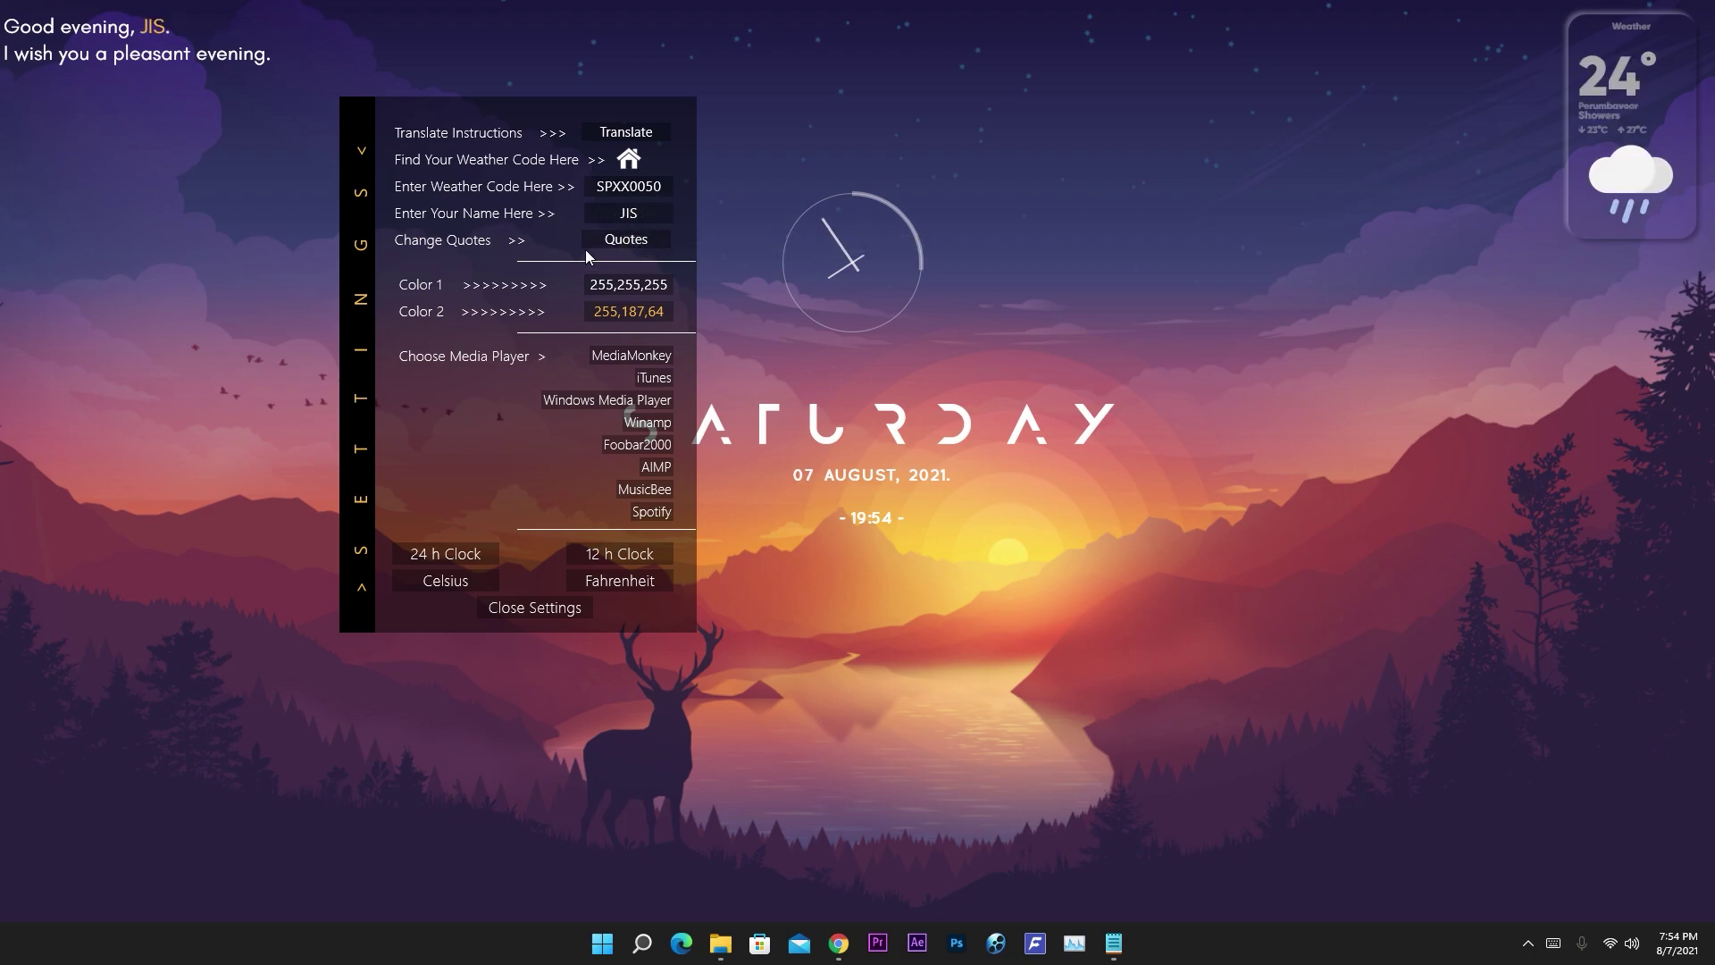
- Set Color 2 in the Ageo settings to golden yellow 255,194,10 and close the settings panel
click(628, 314)
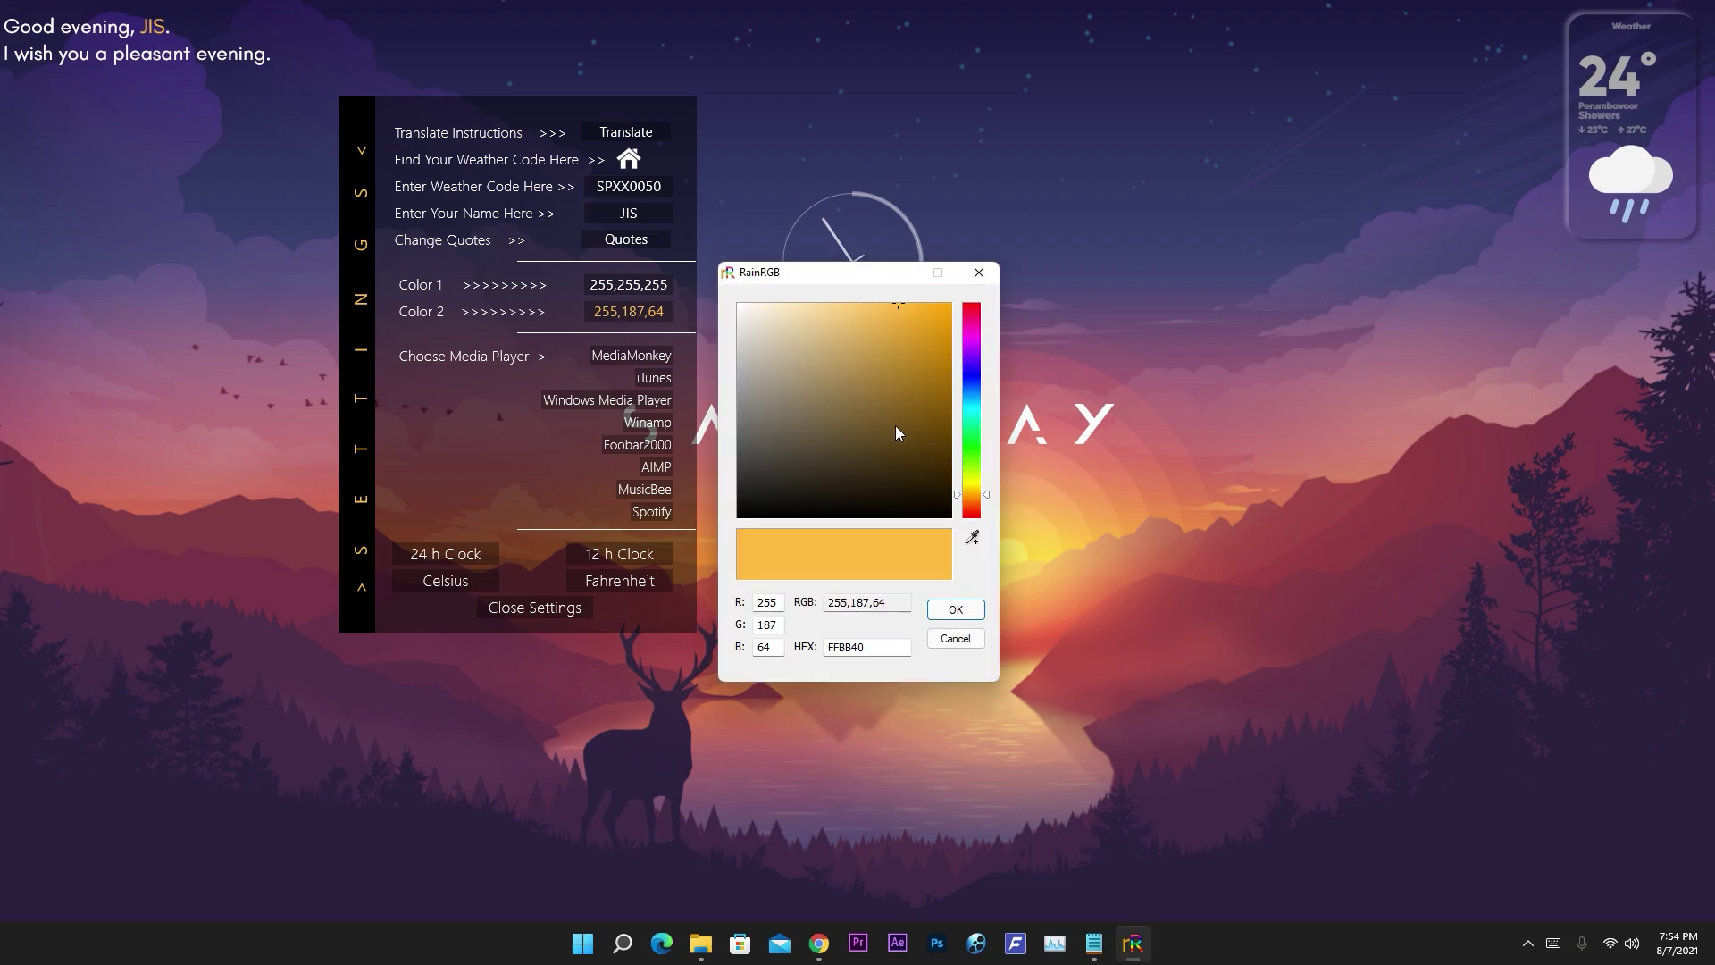
click(930, 305)
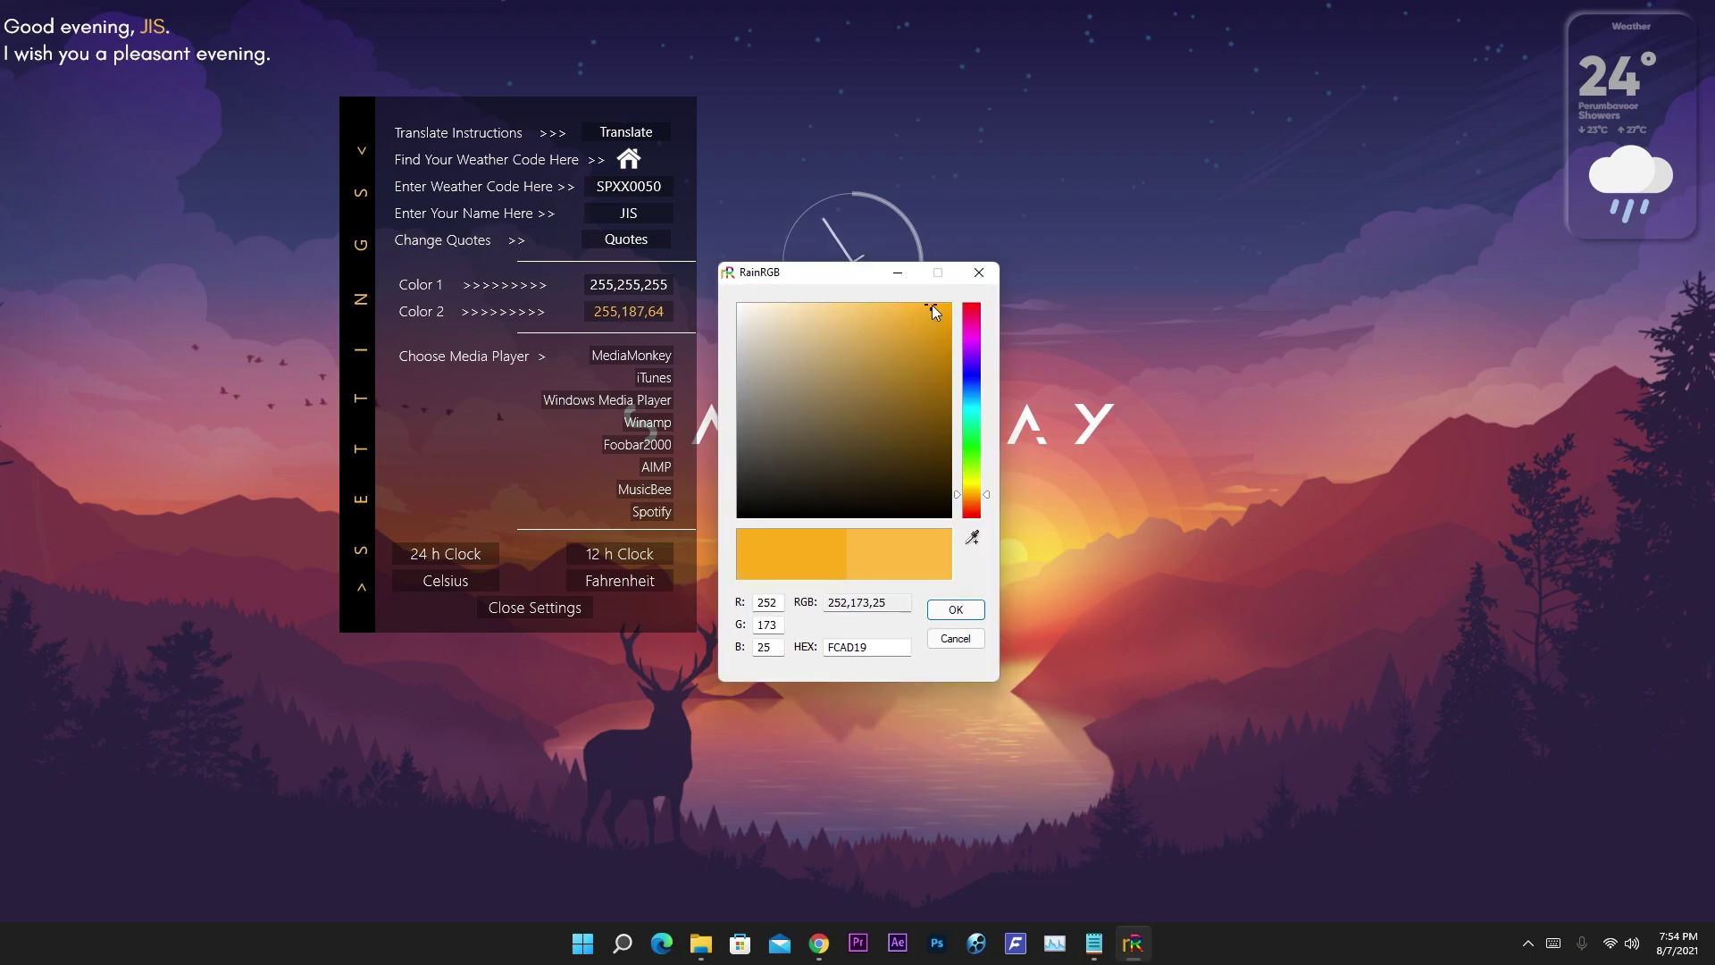
click(972, 492)
click(972, 492)
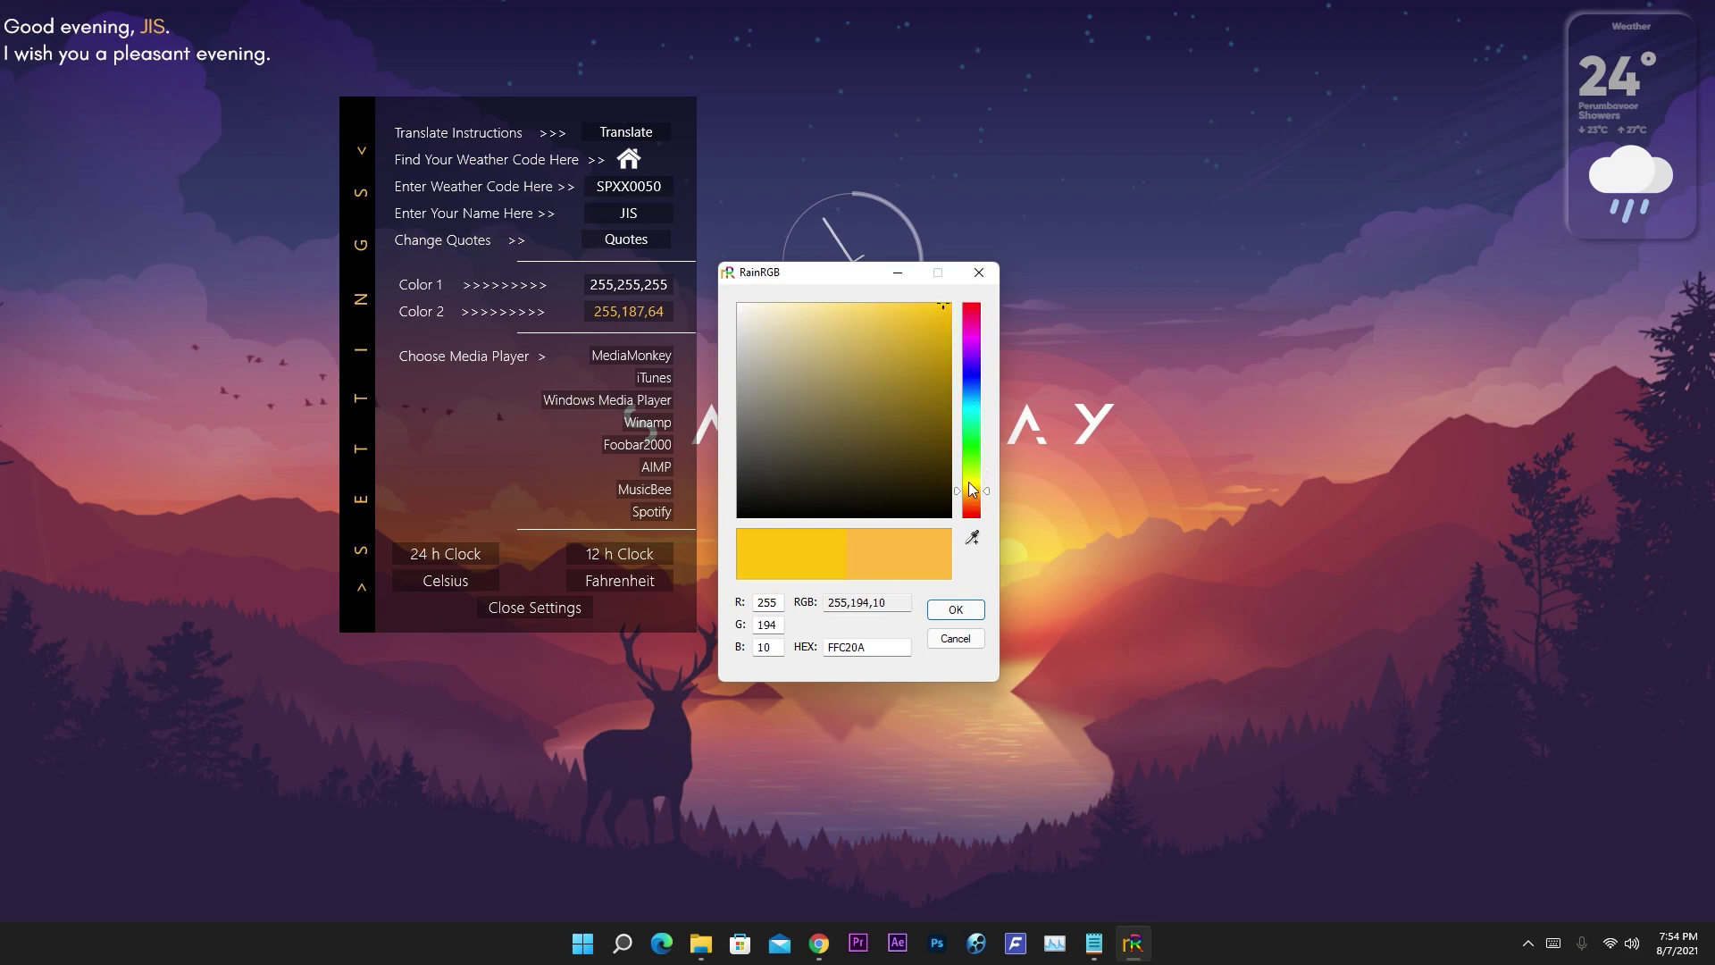
click(953, 611)
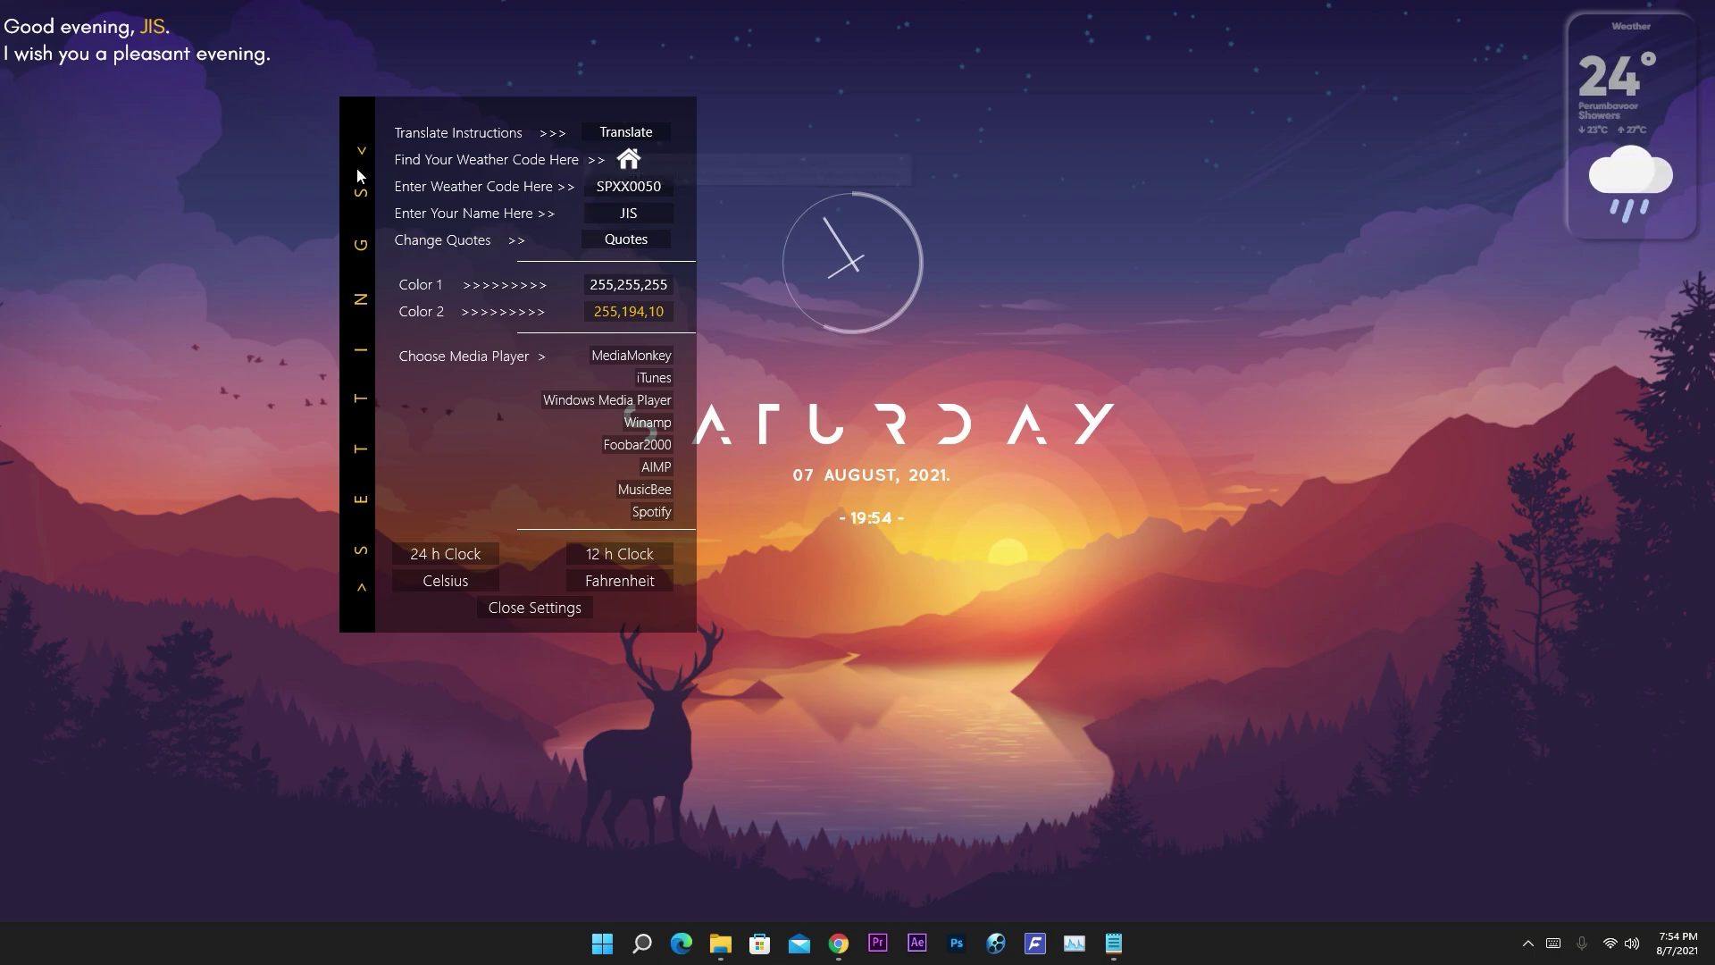
click(529, 609)
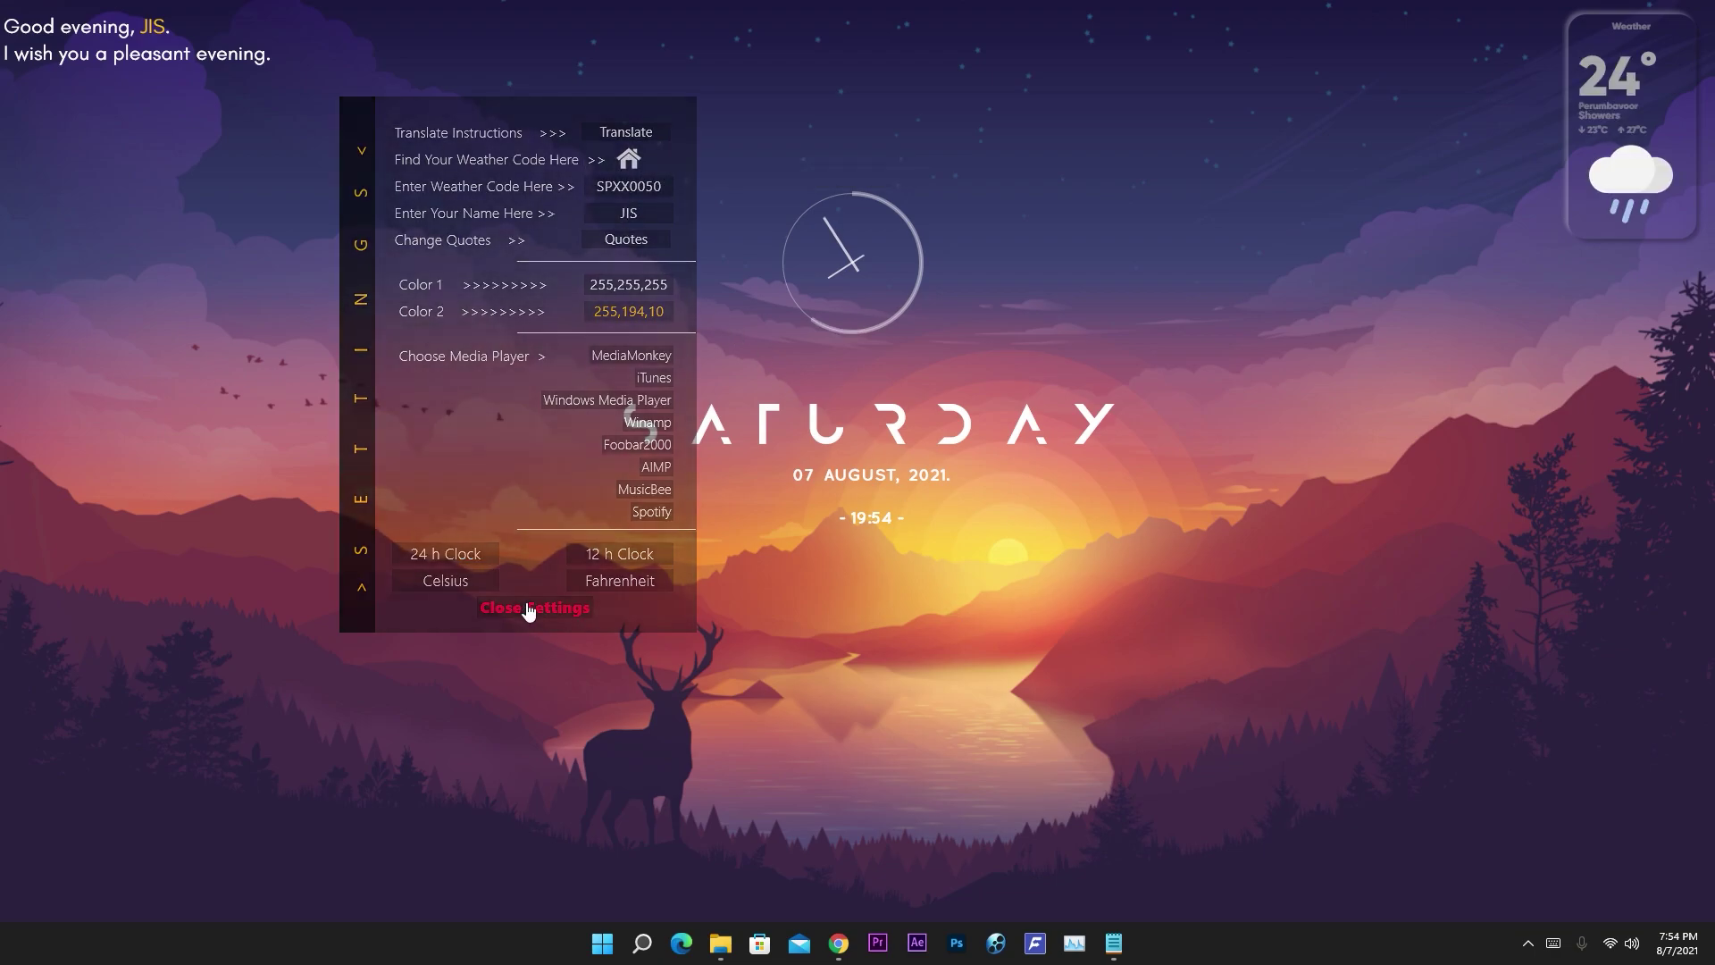
- Load Mond's Settings.ini and switch the time under the date to the 12 h clock format
right_click(892, 409)
mouse_move(958, 469)
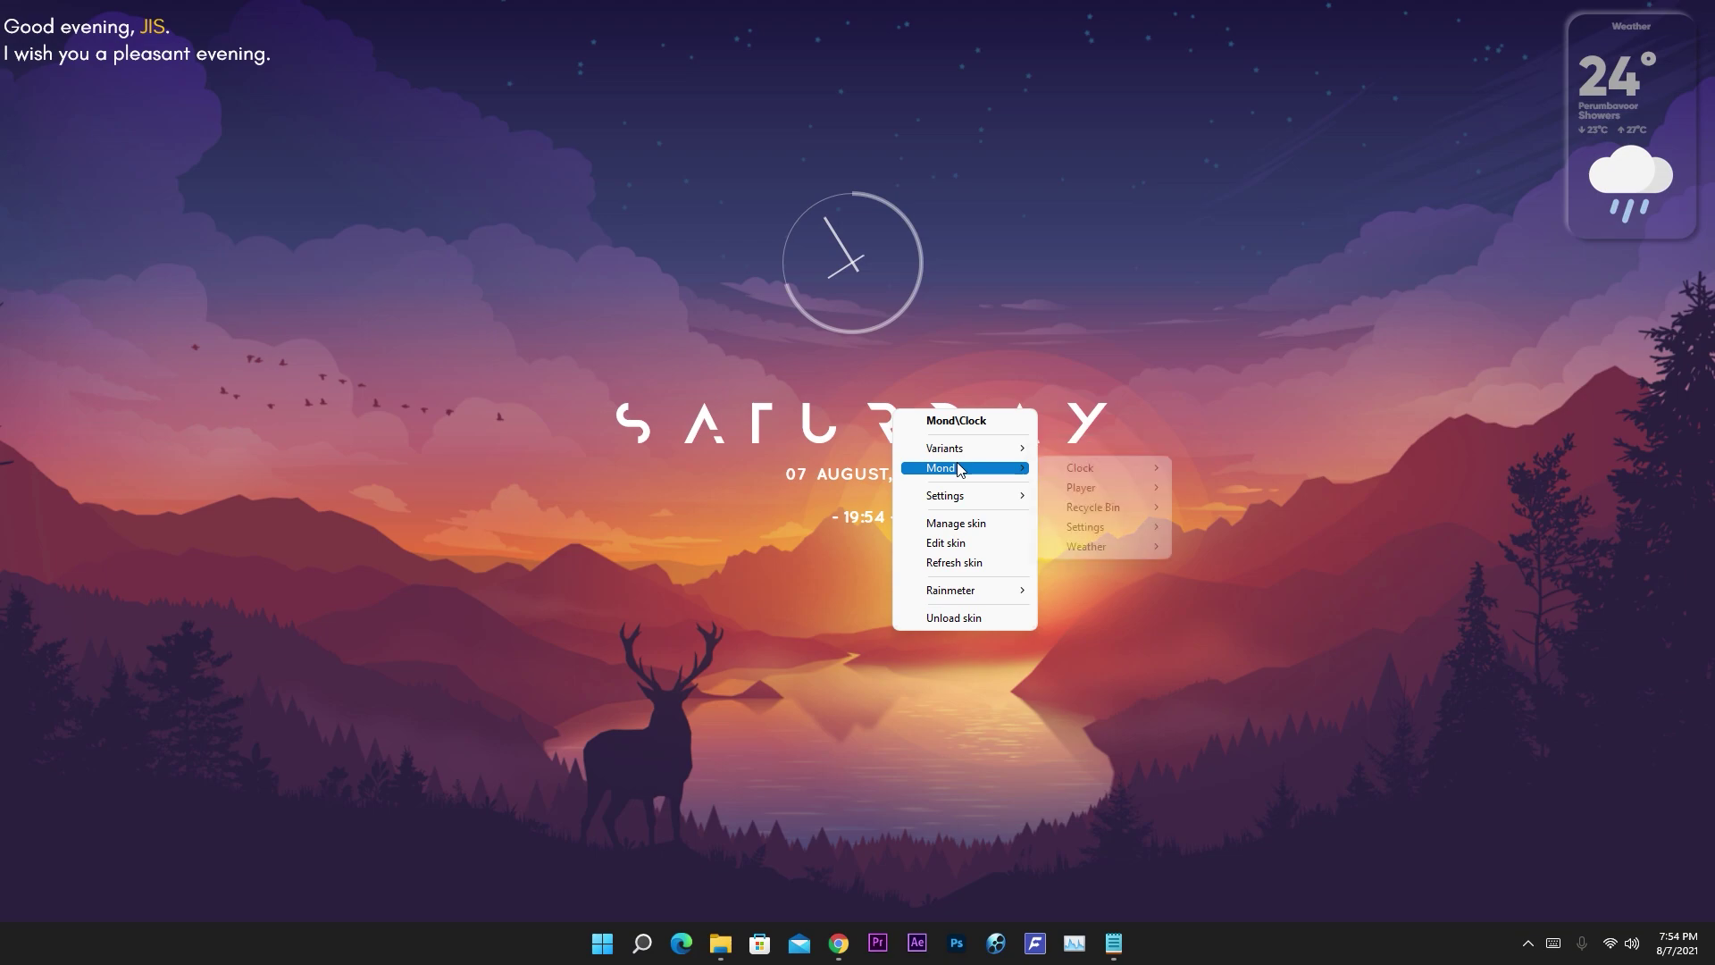
mouse_move(1122, 531)
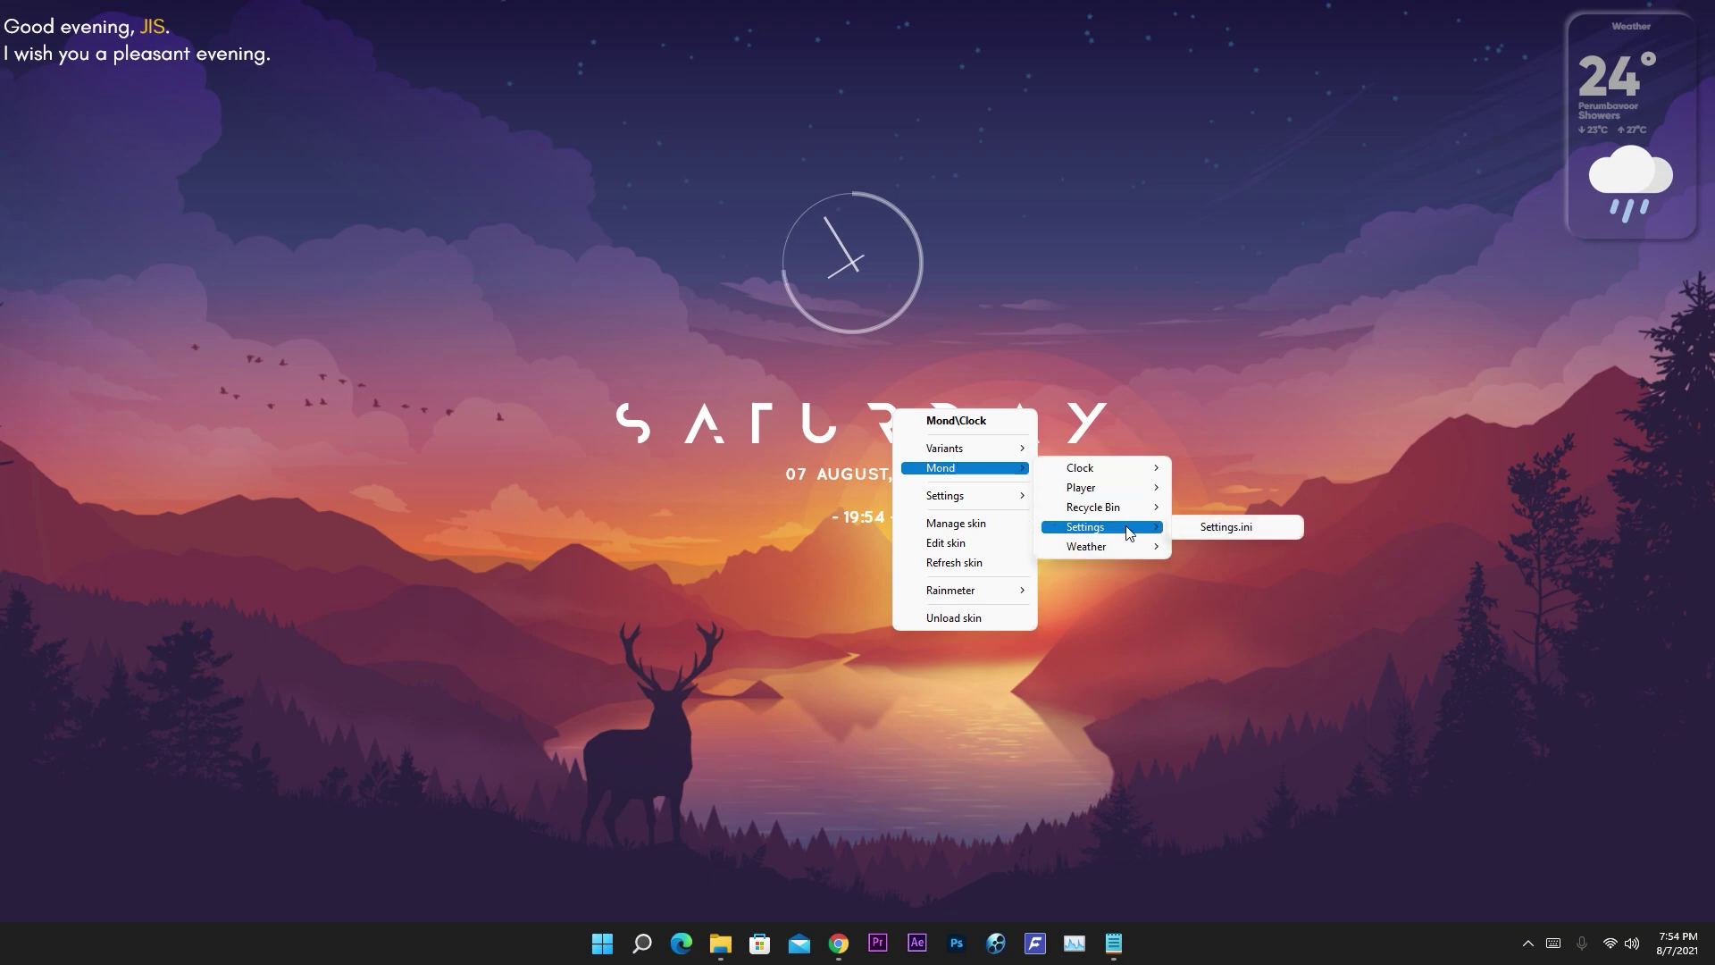
click(1193, 529)
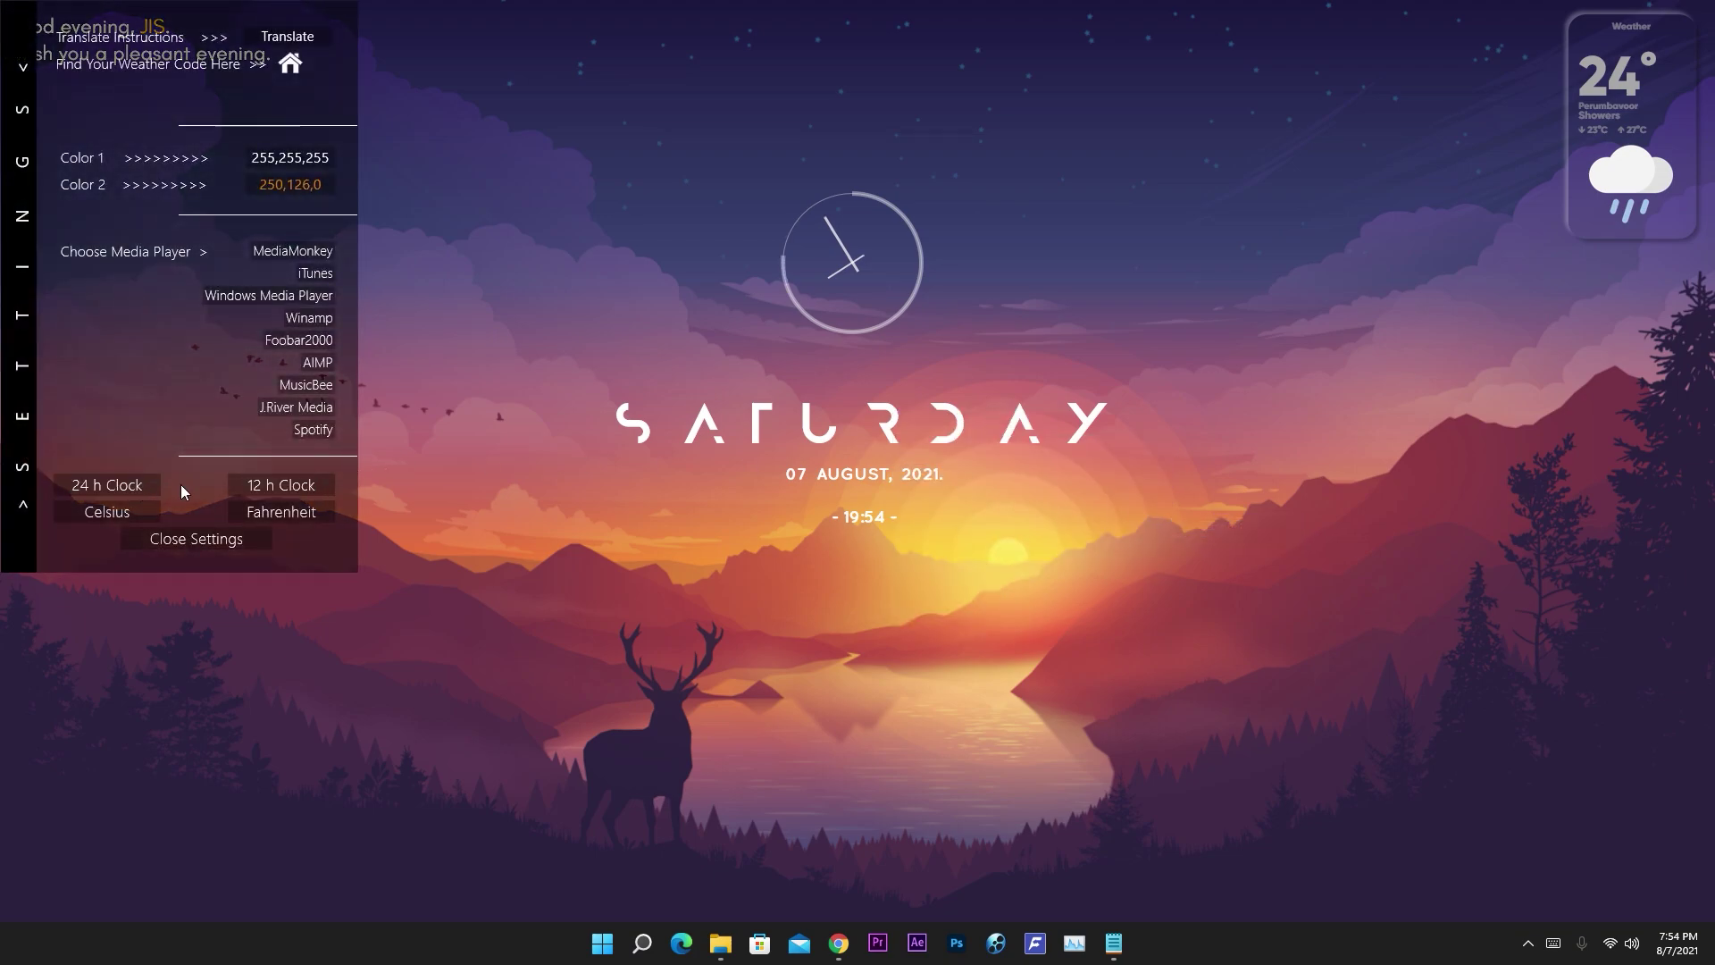
click(280, 487)
- Try orange 255,119,41 as Color 1 for the Mond day and date text, leaving Color 2 as it is
click(286, 188)
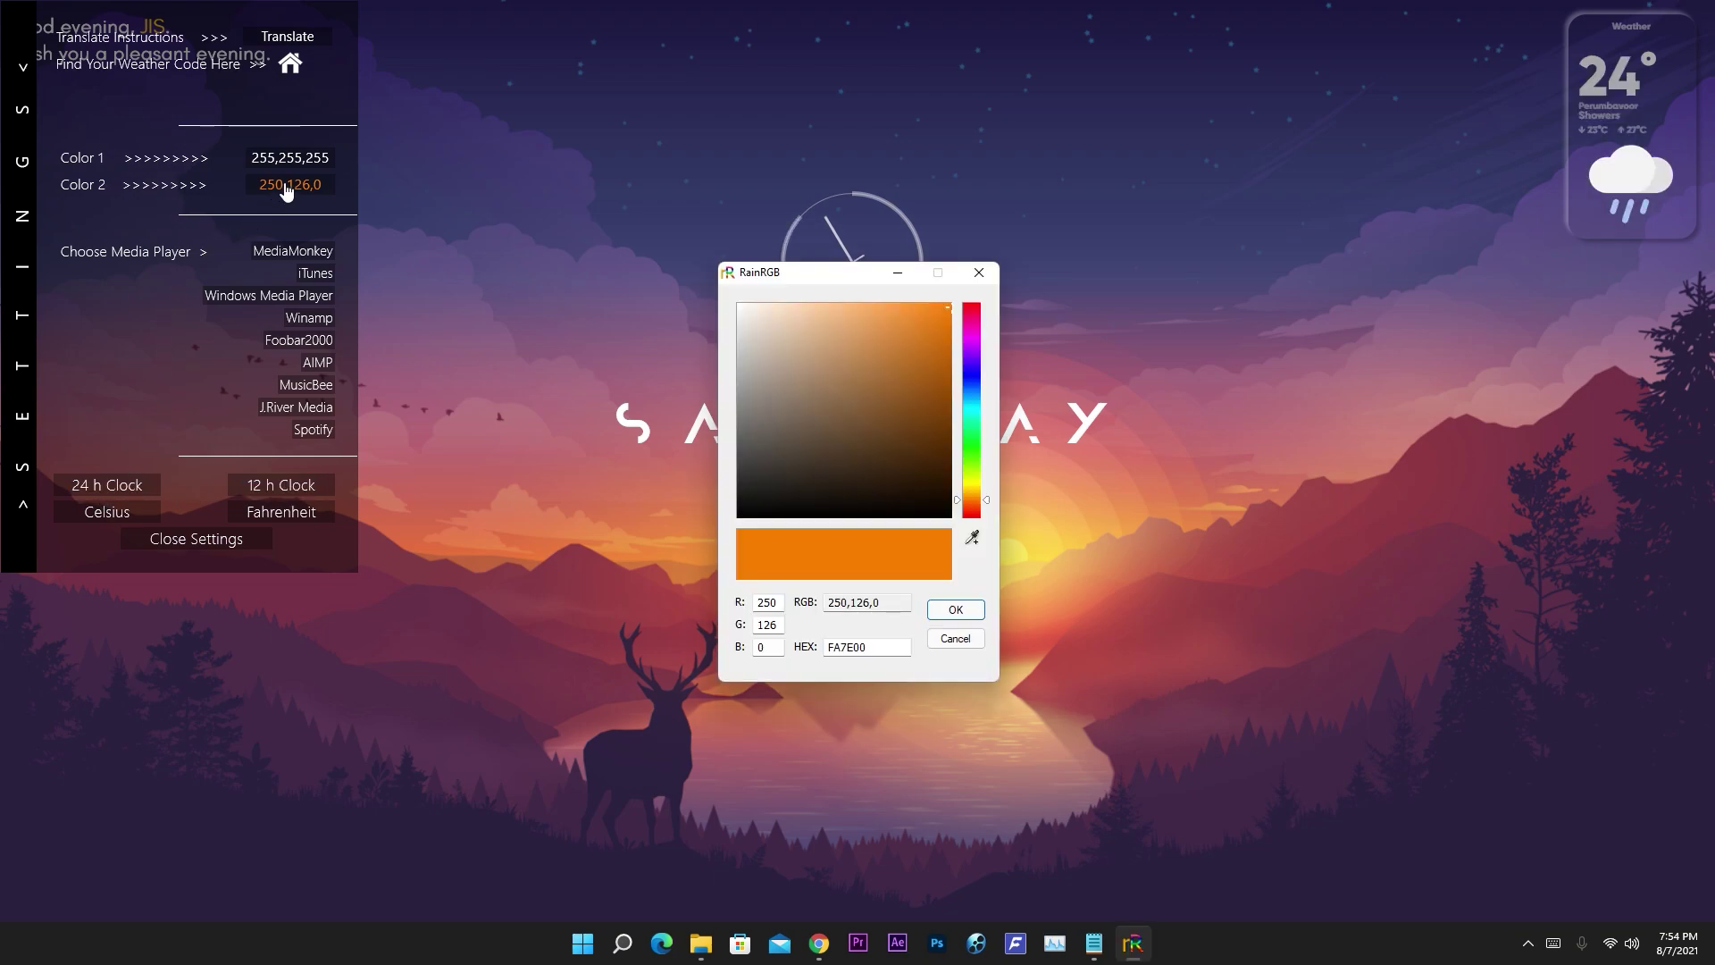
click(979, 272)
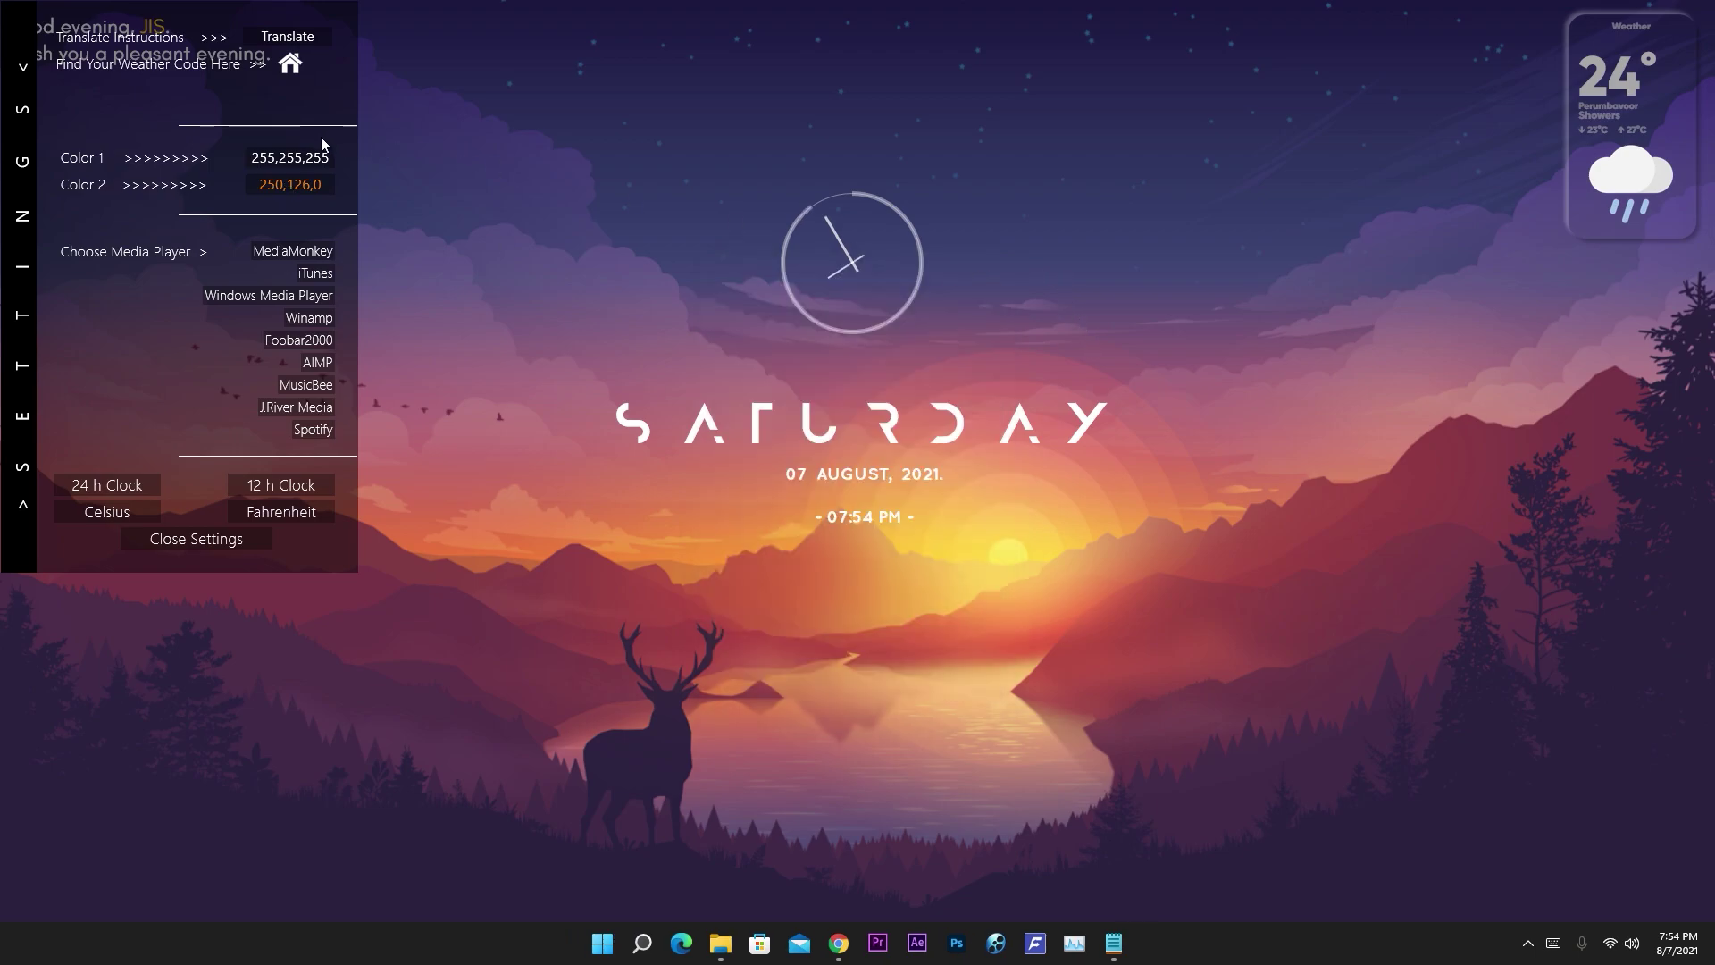
click(324, 161)
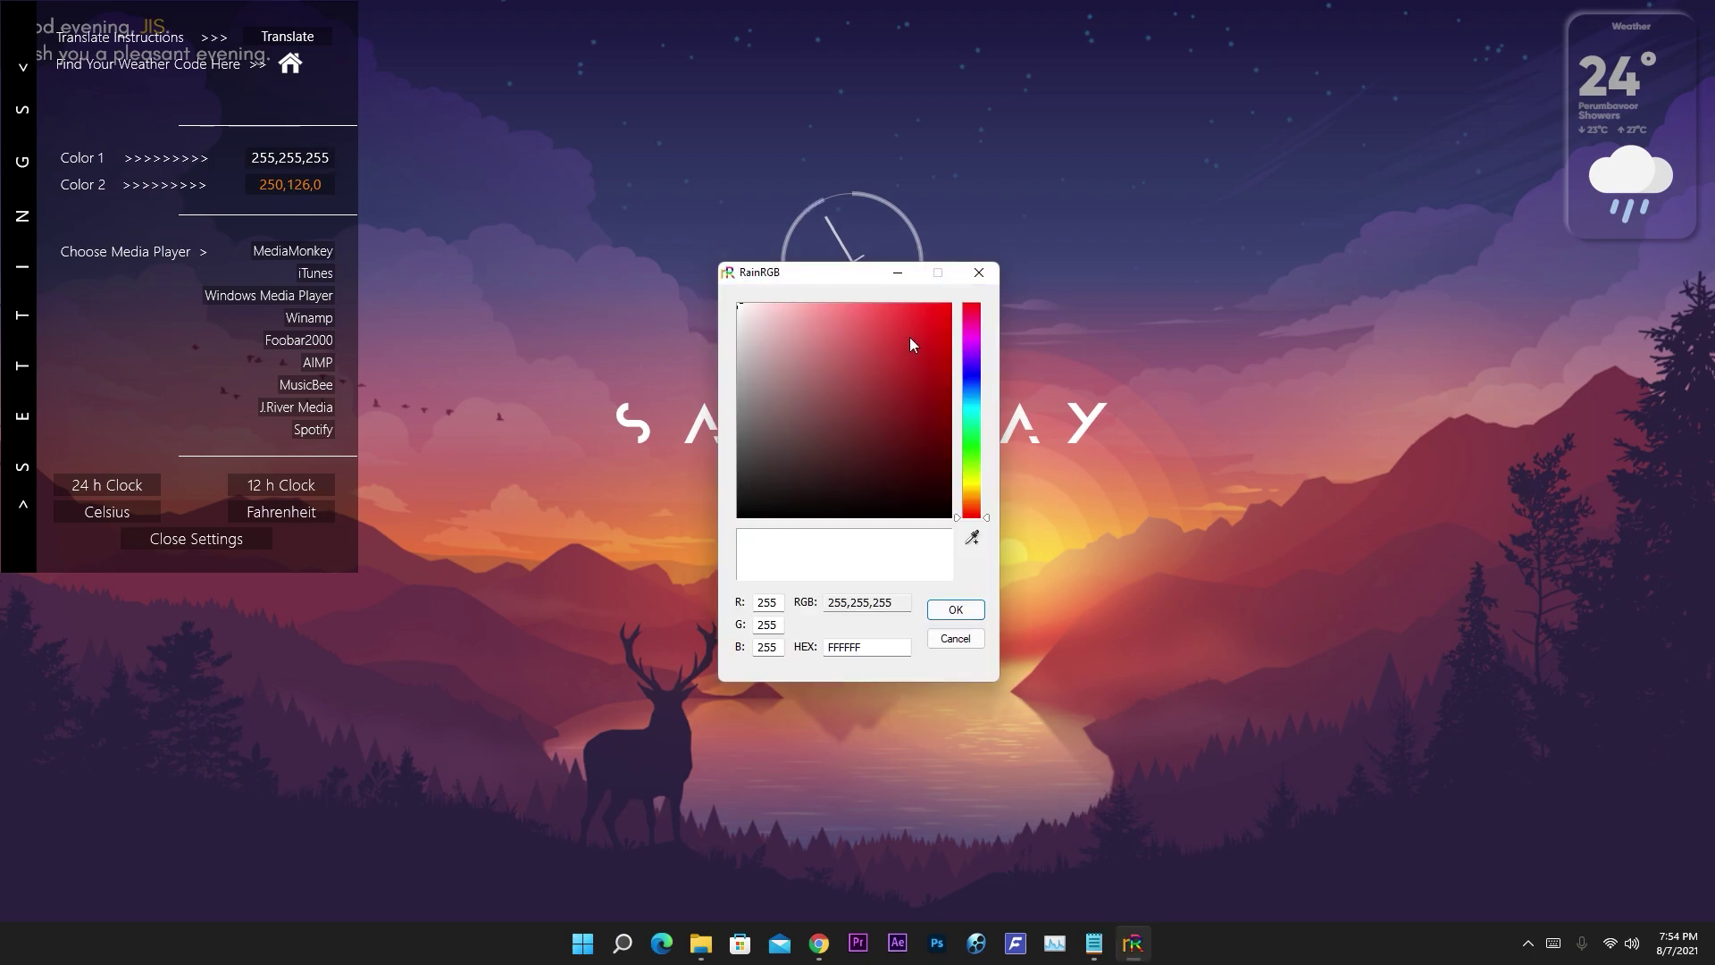
drag(909, 282, 1340, 232)
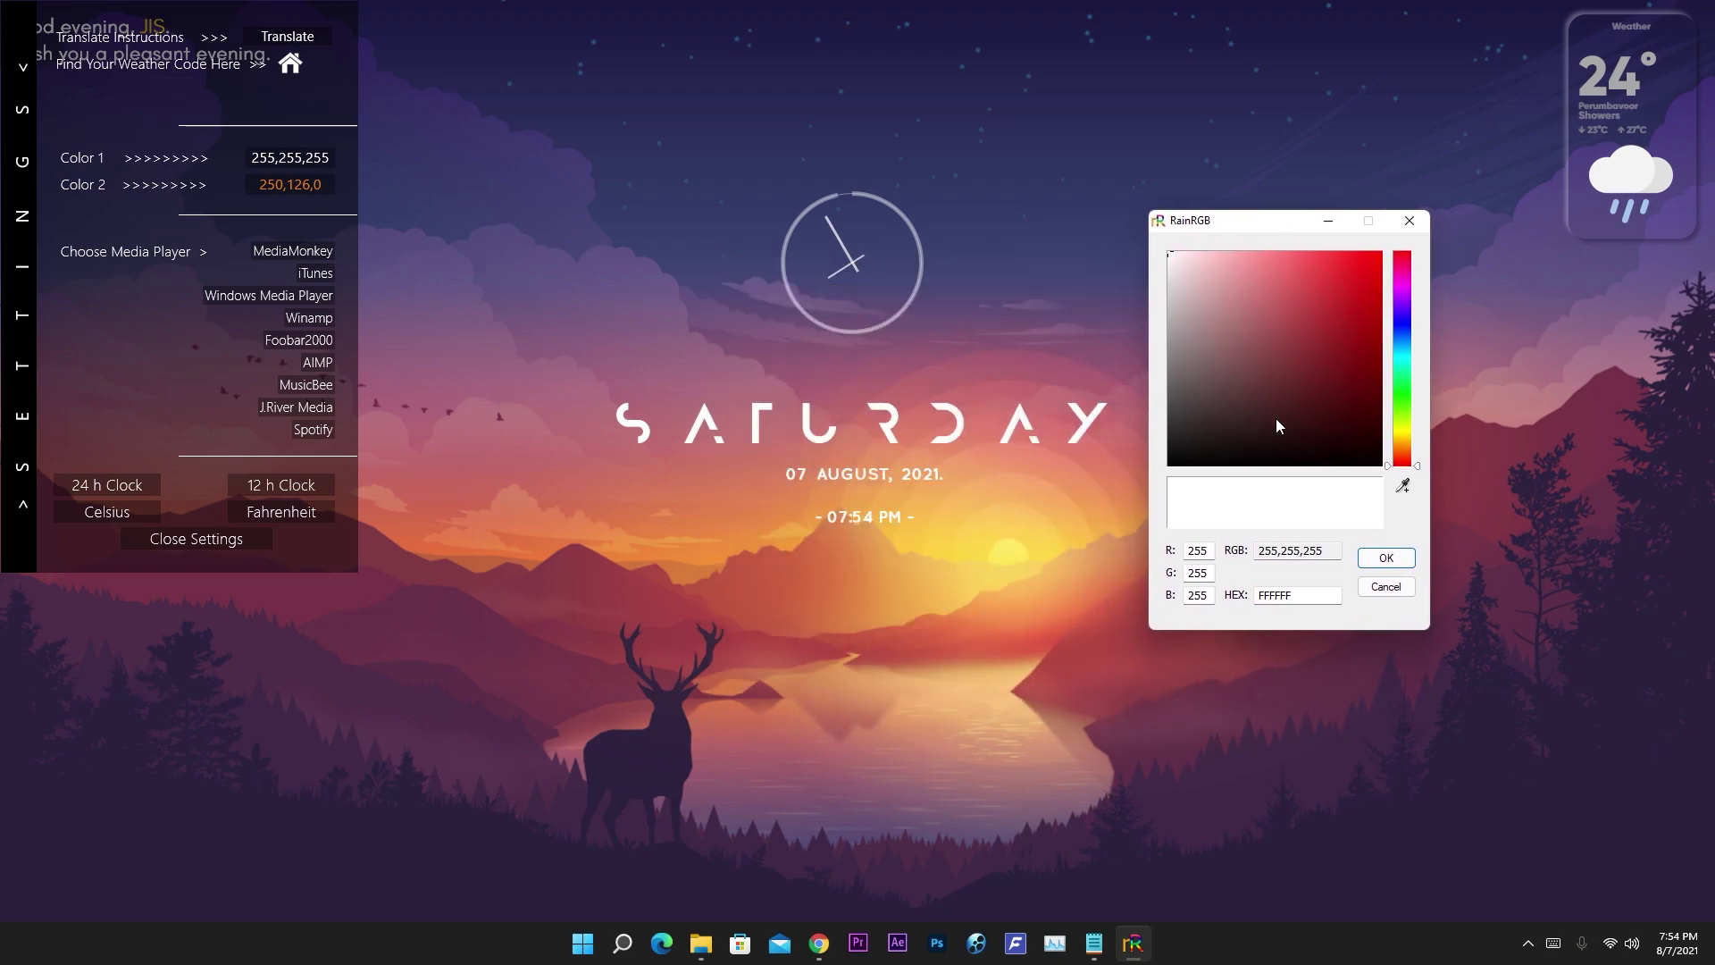
drag(1391, 414, 1413, 459)
click(1318, 268)
click(1348, 252)
click(1384, 559)
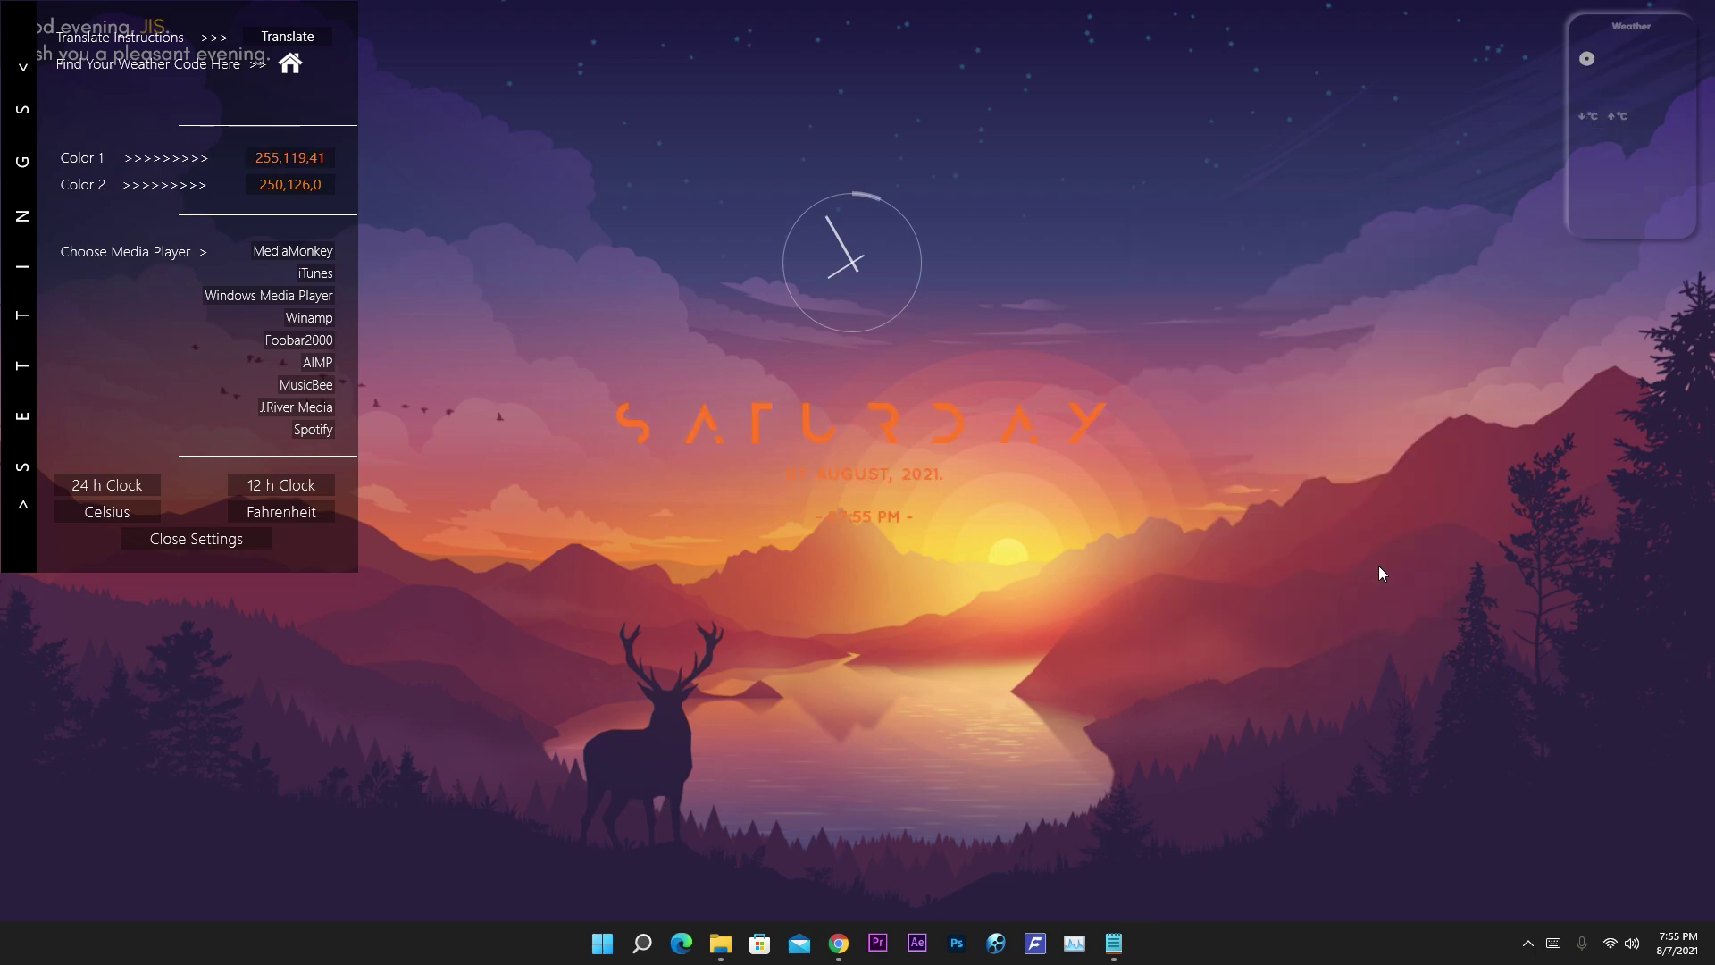
- Set Mond's Color 1 to white 255,255,255 and close its settings panel
click(283, 162)
click(757, 305)
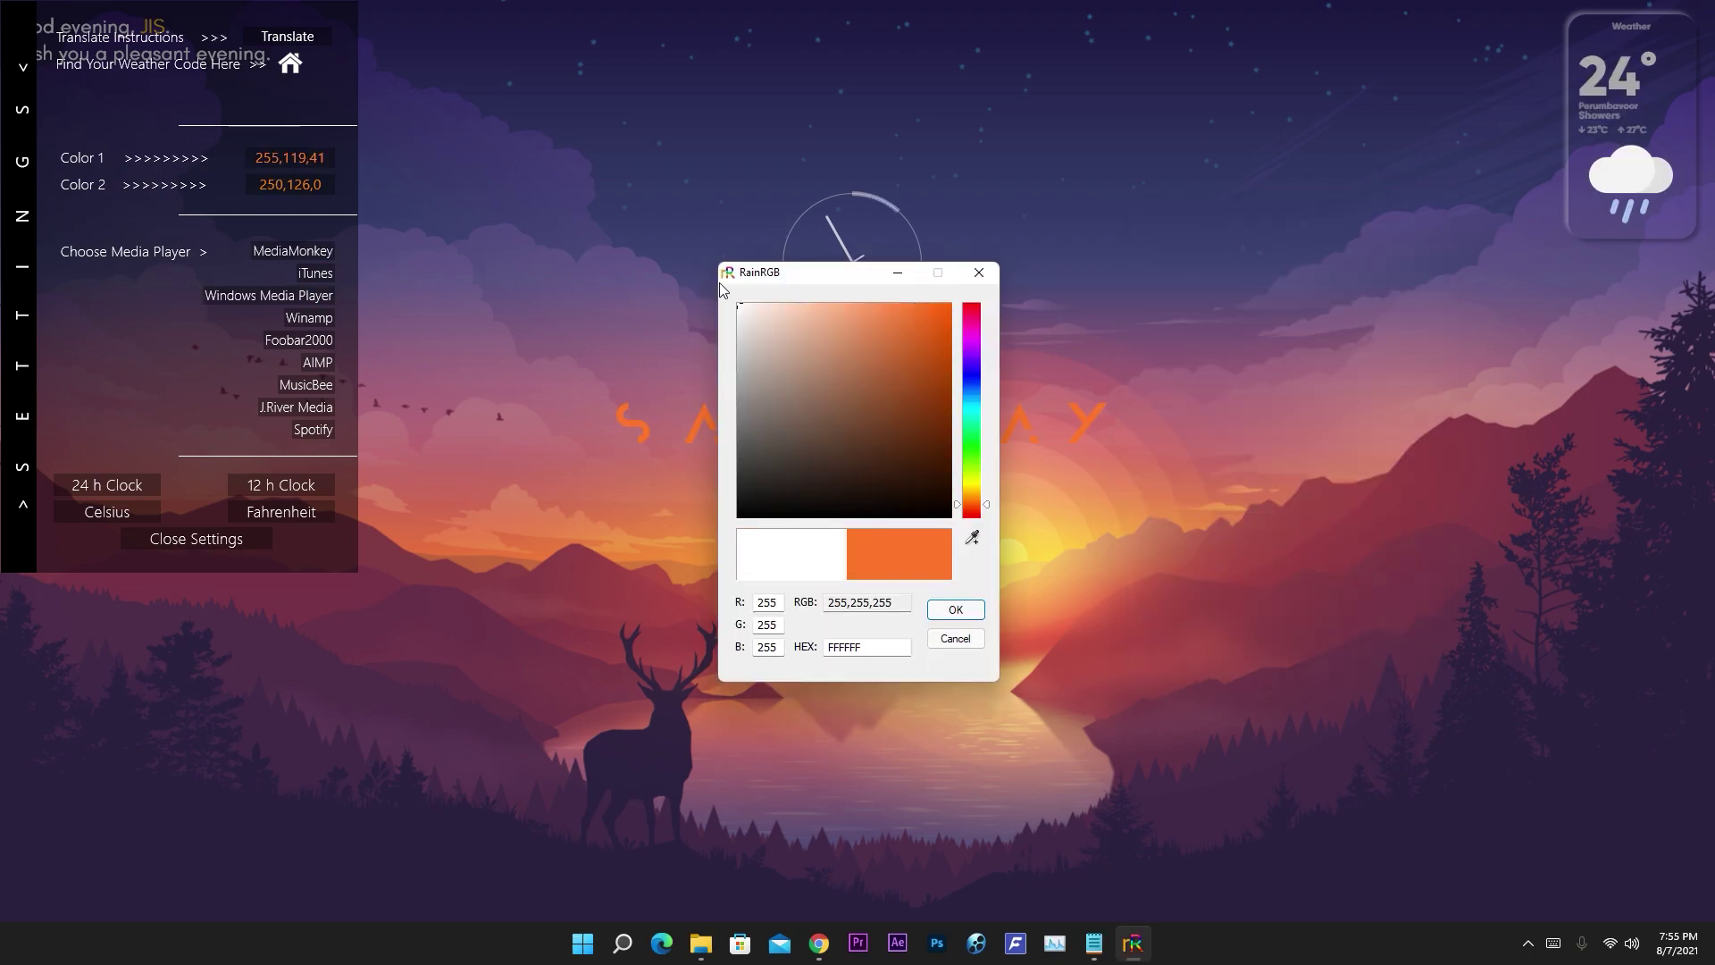
click(950, 611)
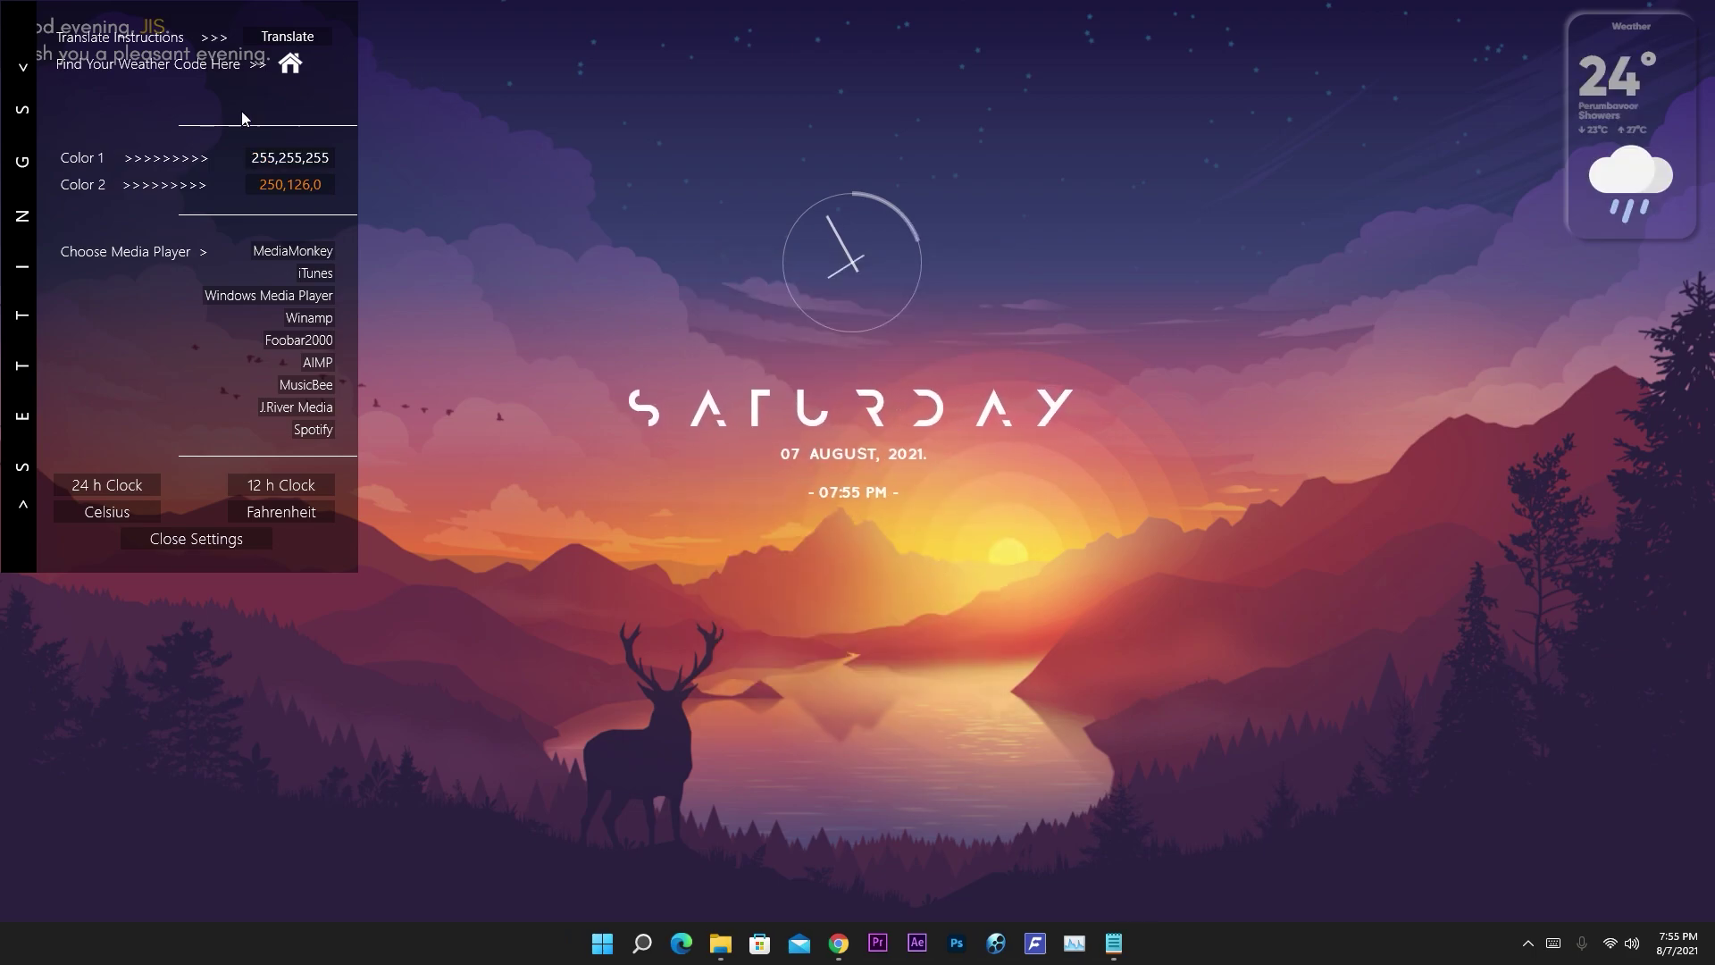
click(195, 540)
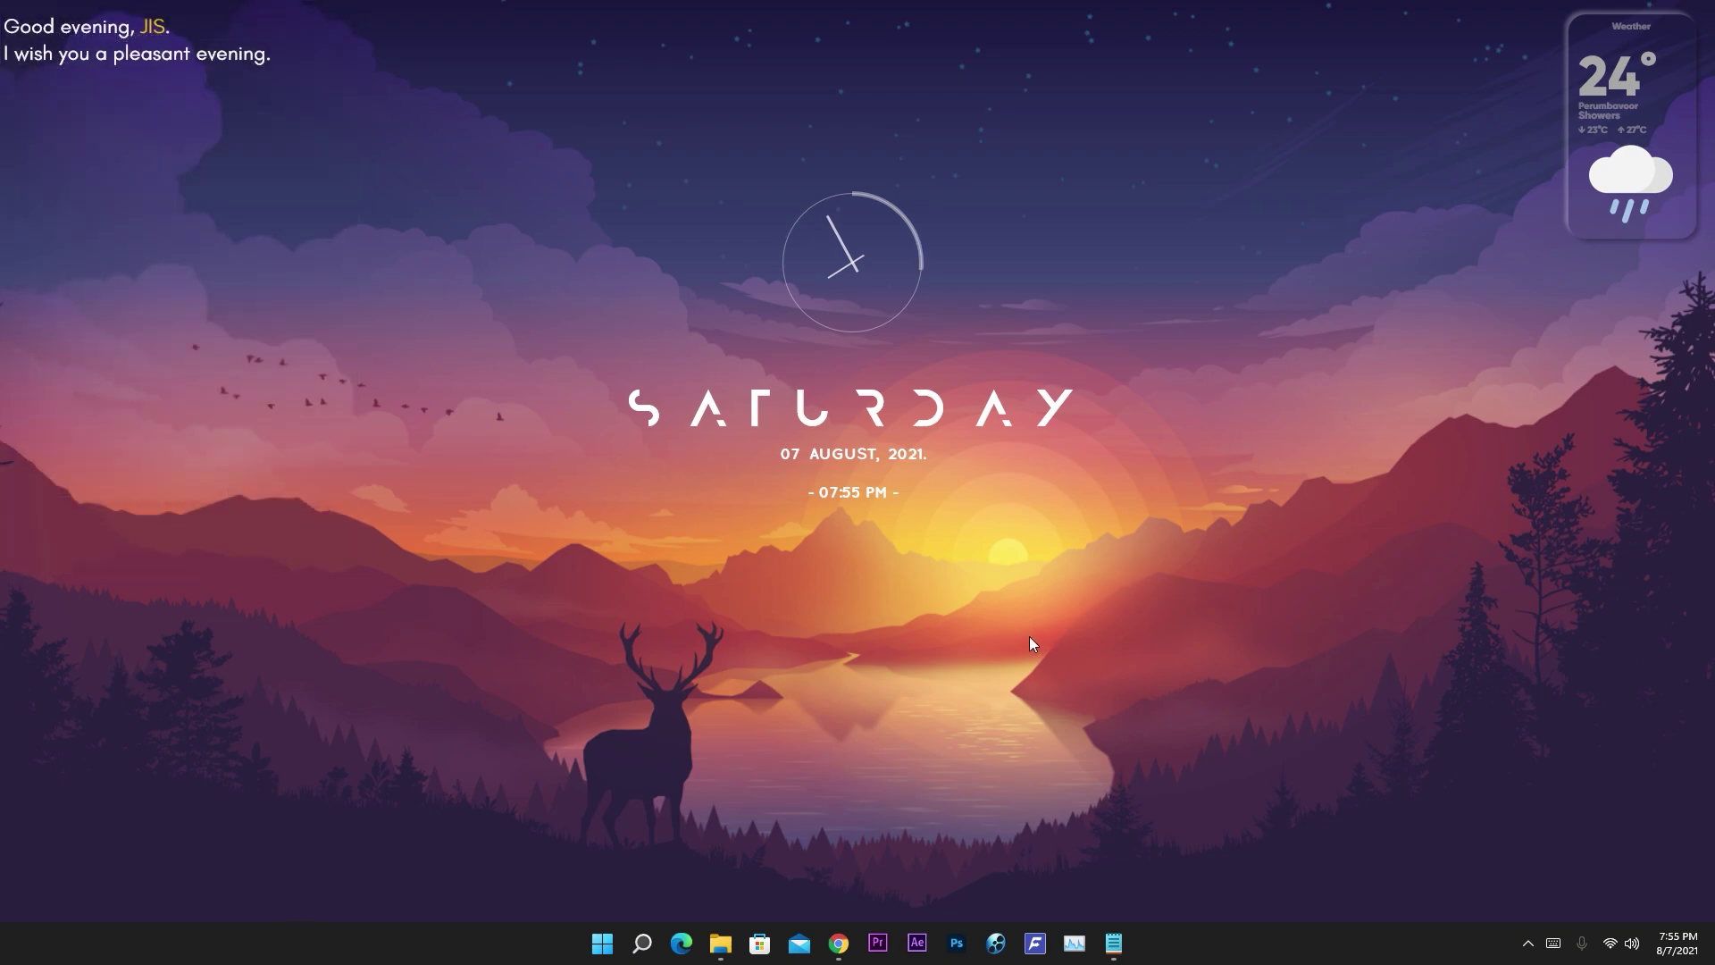
- Search Windows for TranslucentTB and launch it to make the taskbar transparent
click(644, 947)
text(t)
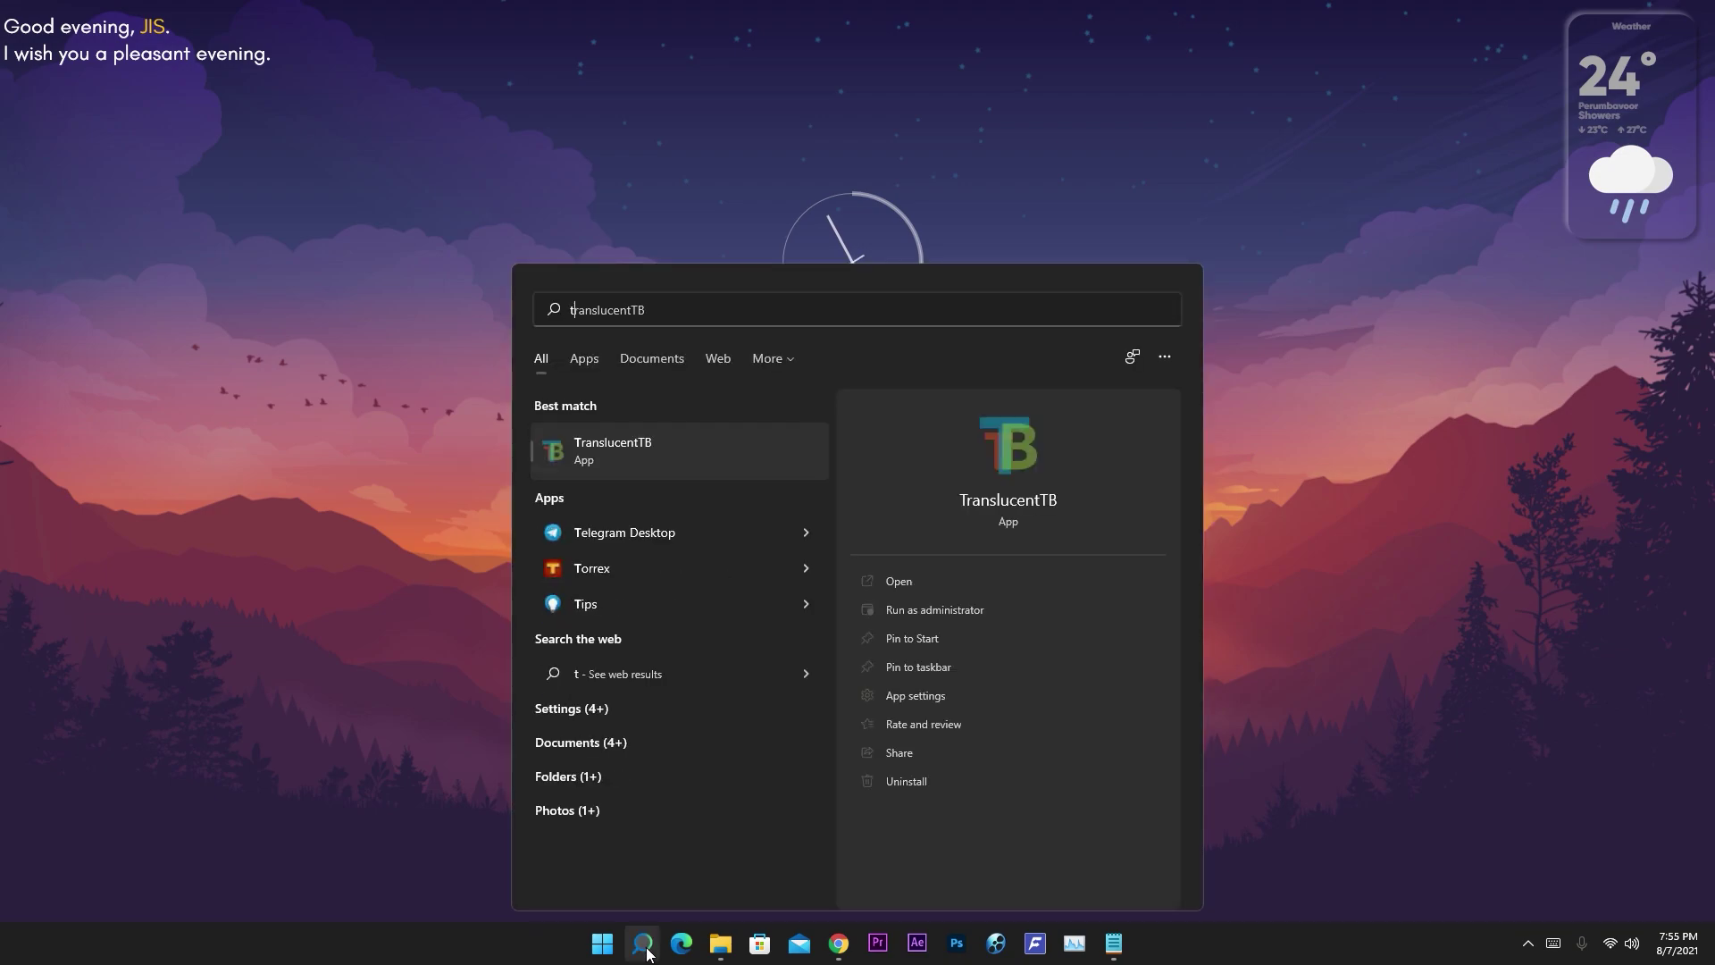
text(ranslu)
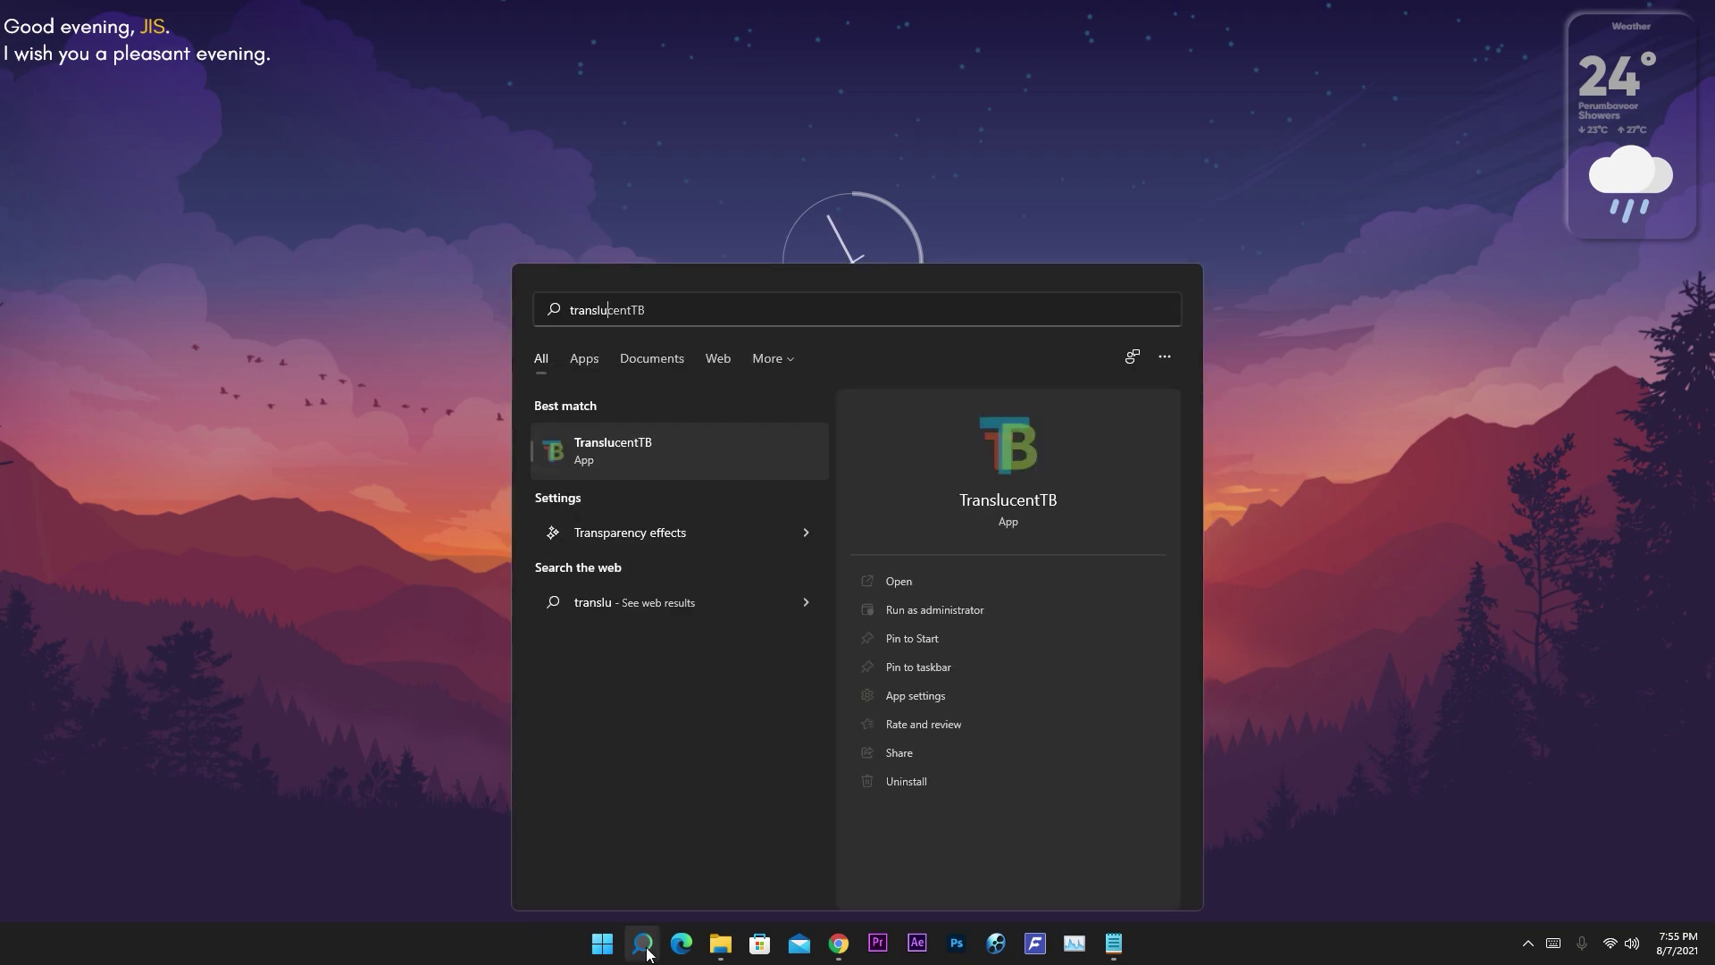
click(676, 461)
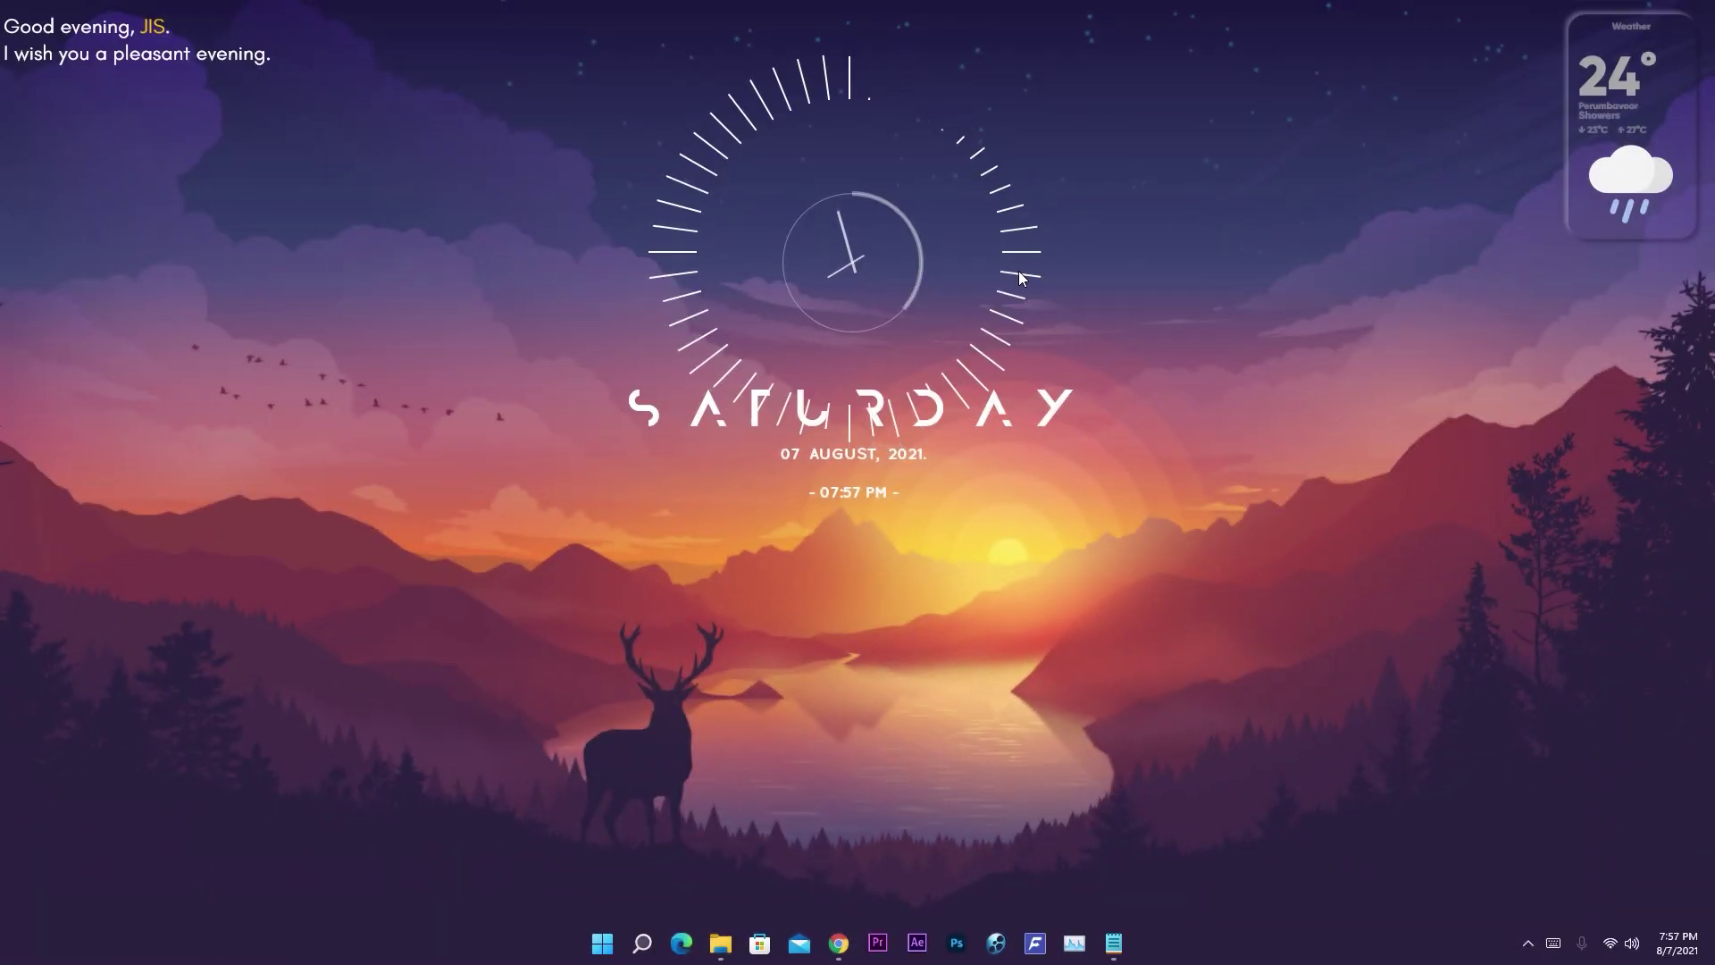
- Set the VisBubble visualizer's radius to 83 and centre its ring around the analog clock
click(1022, 275)
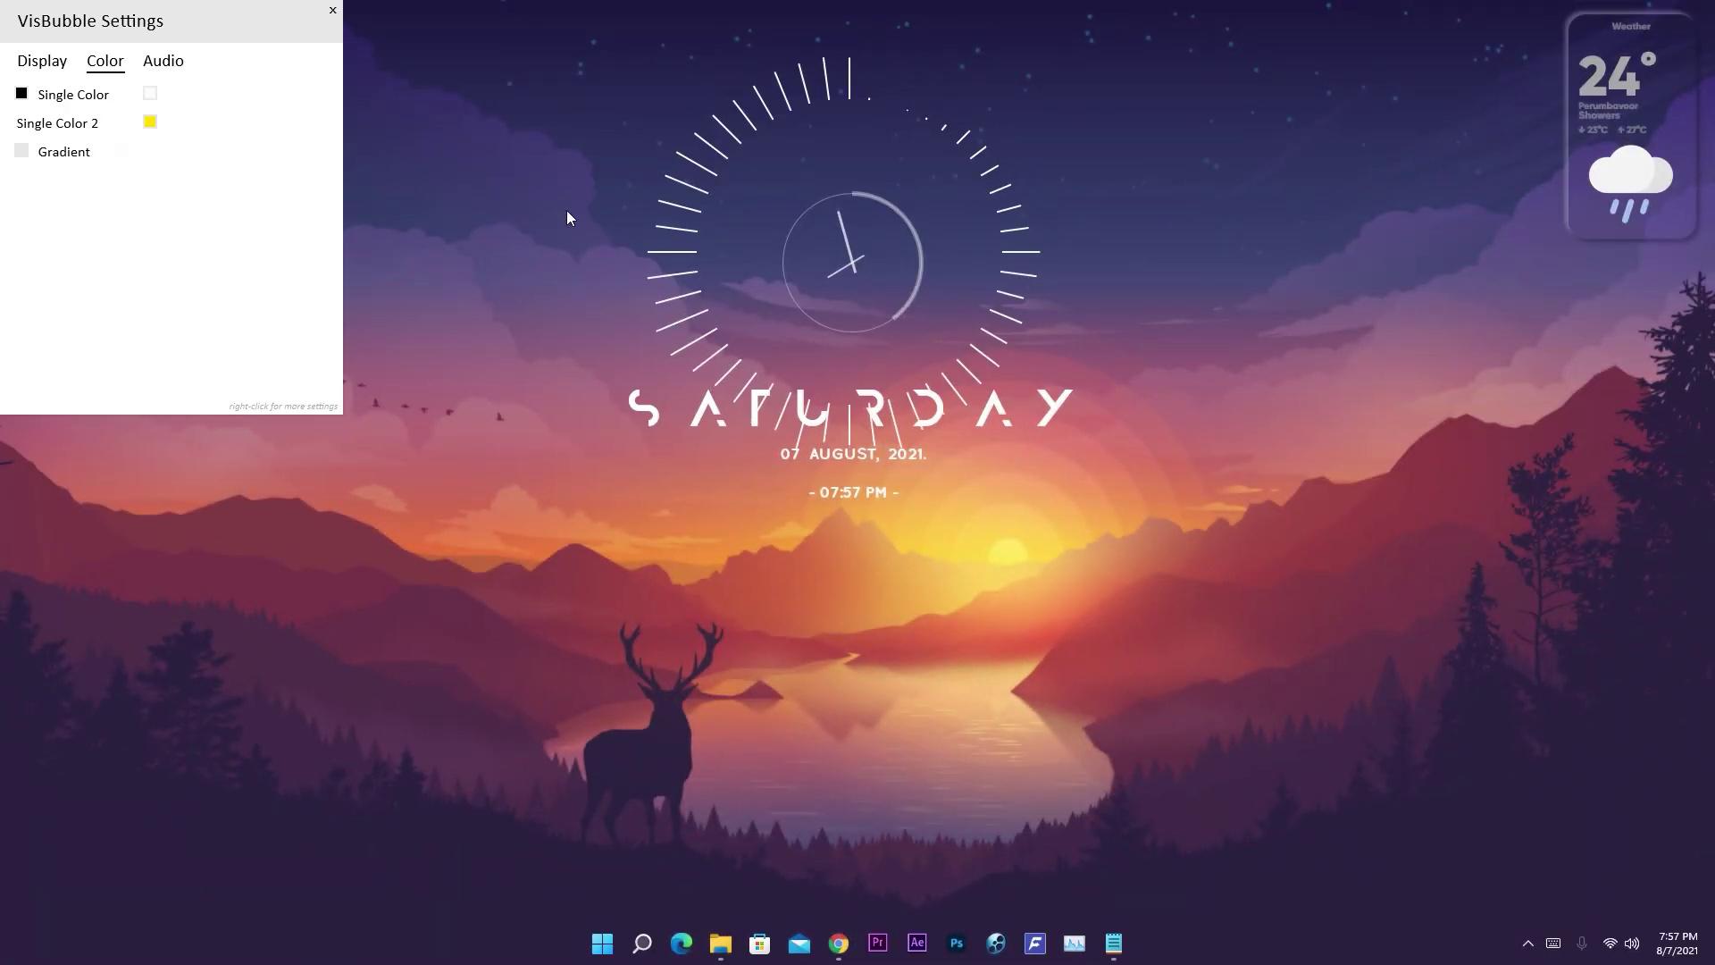
click(62, 70)
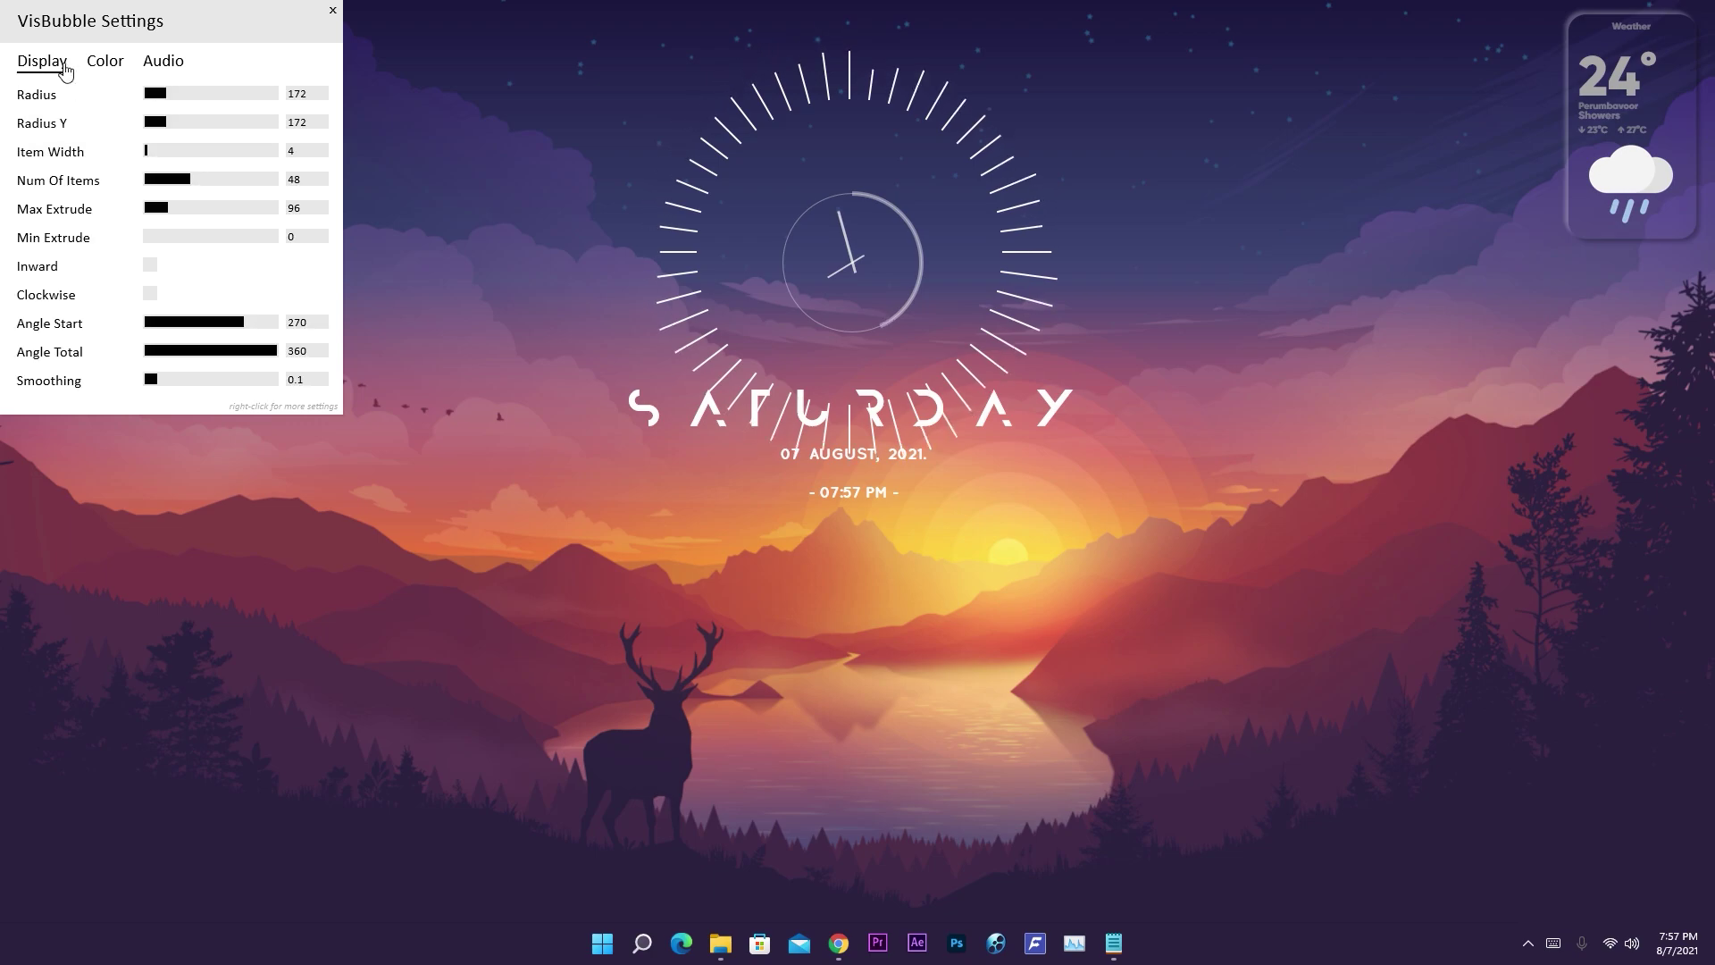
double_click(299, 93)
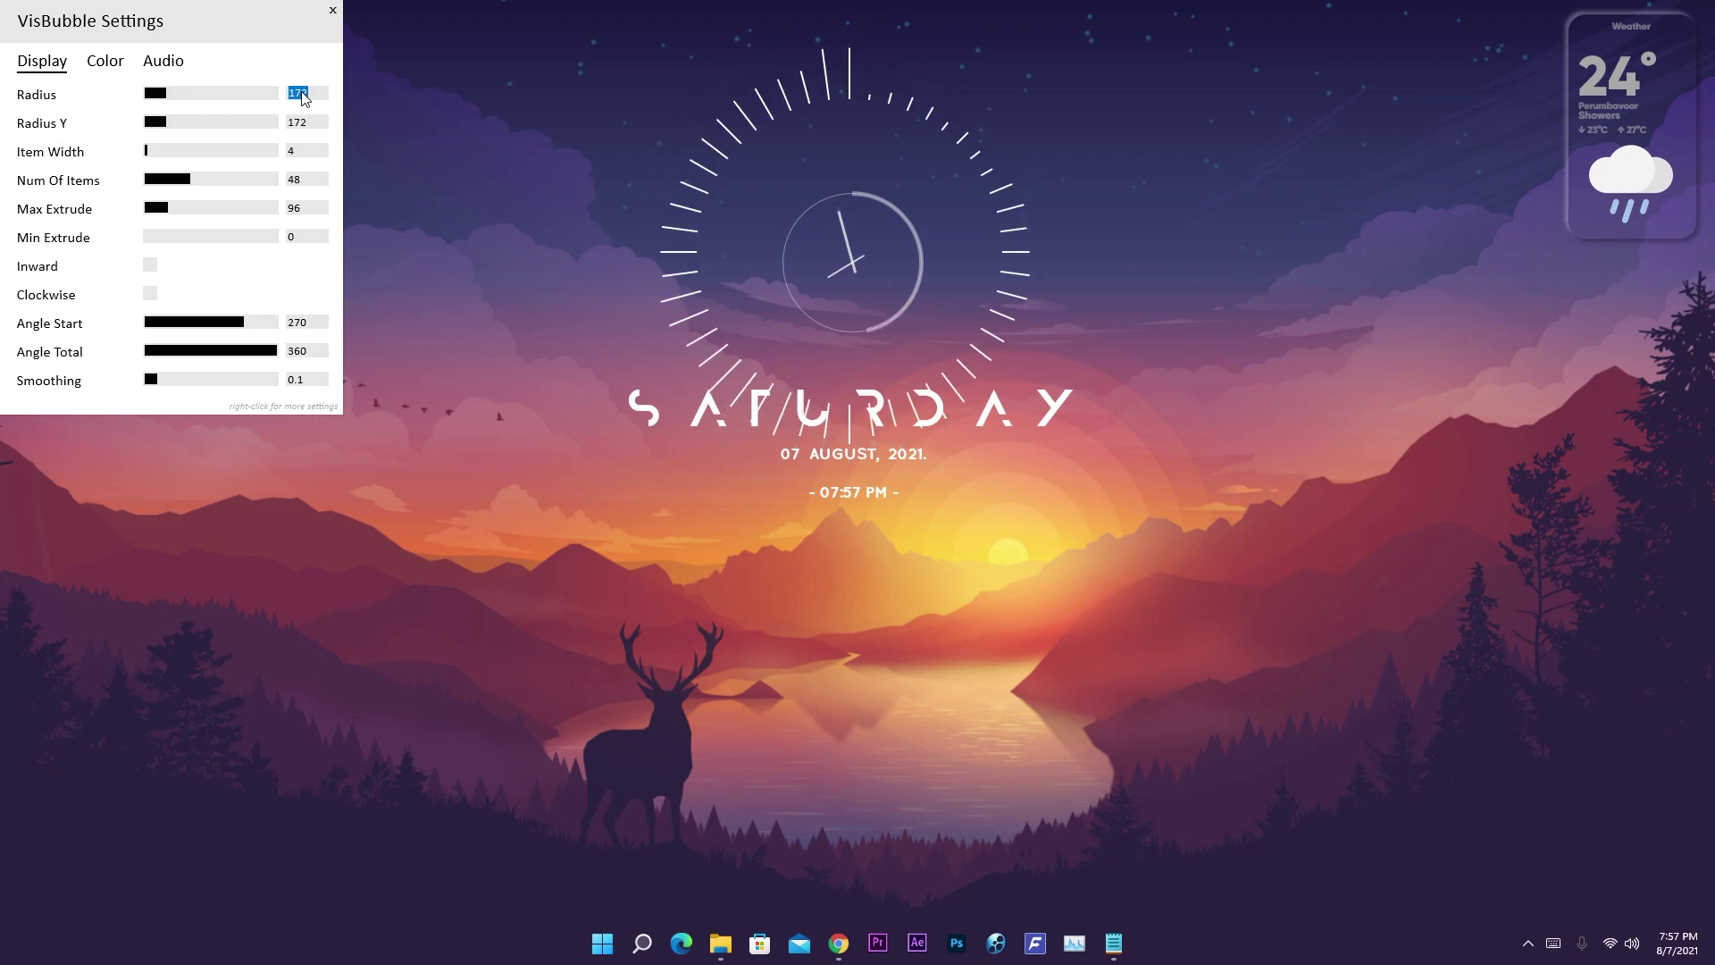
text(83)
key(Return)
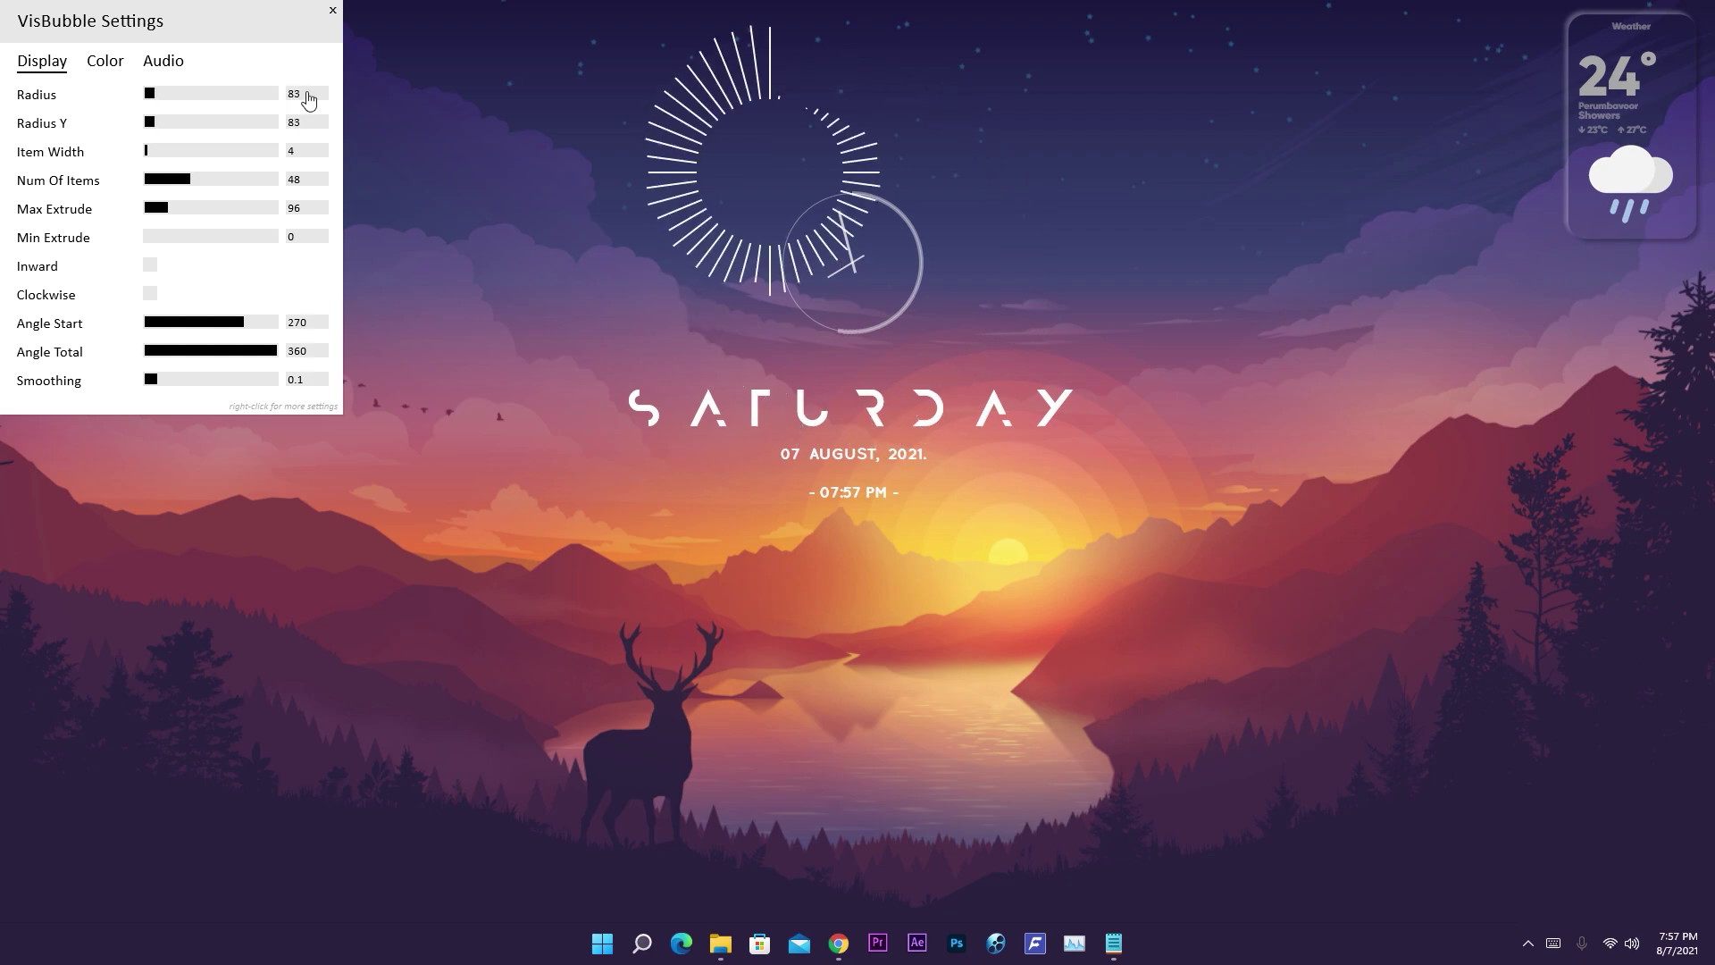
drag(727, 108, 805, 195)
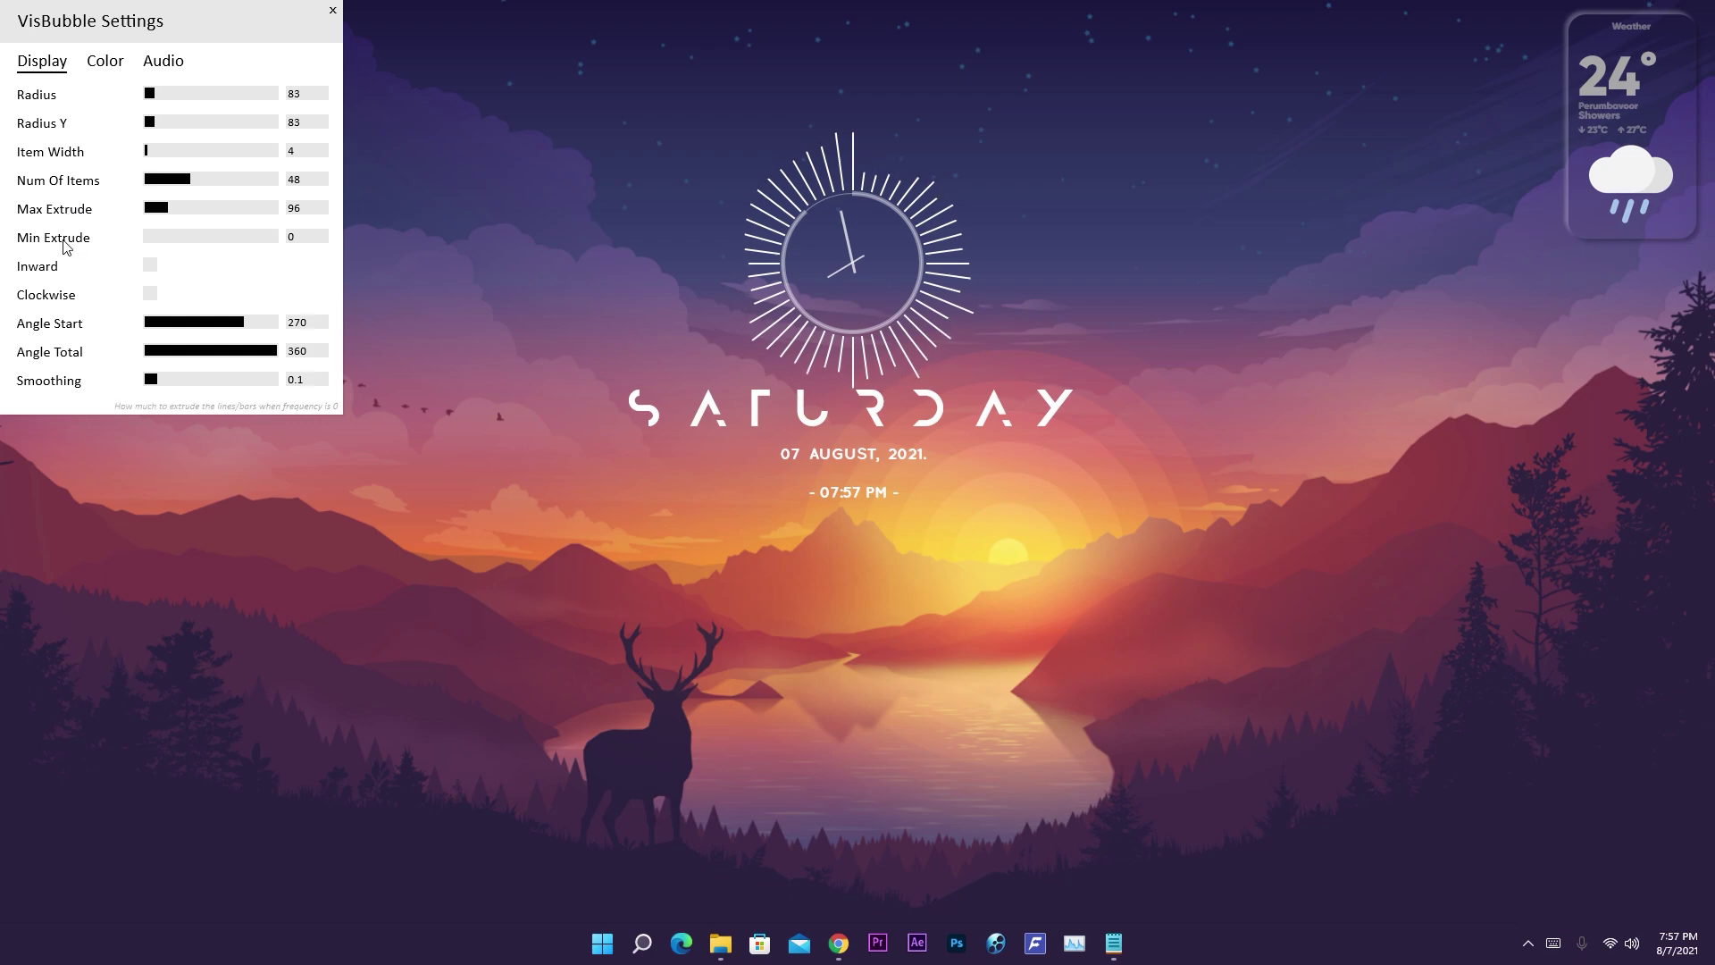
- Switch the visualizer's colouring from Single Color to Gradient and remove the extra black stop added near its start
click(163, 62)
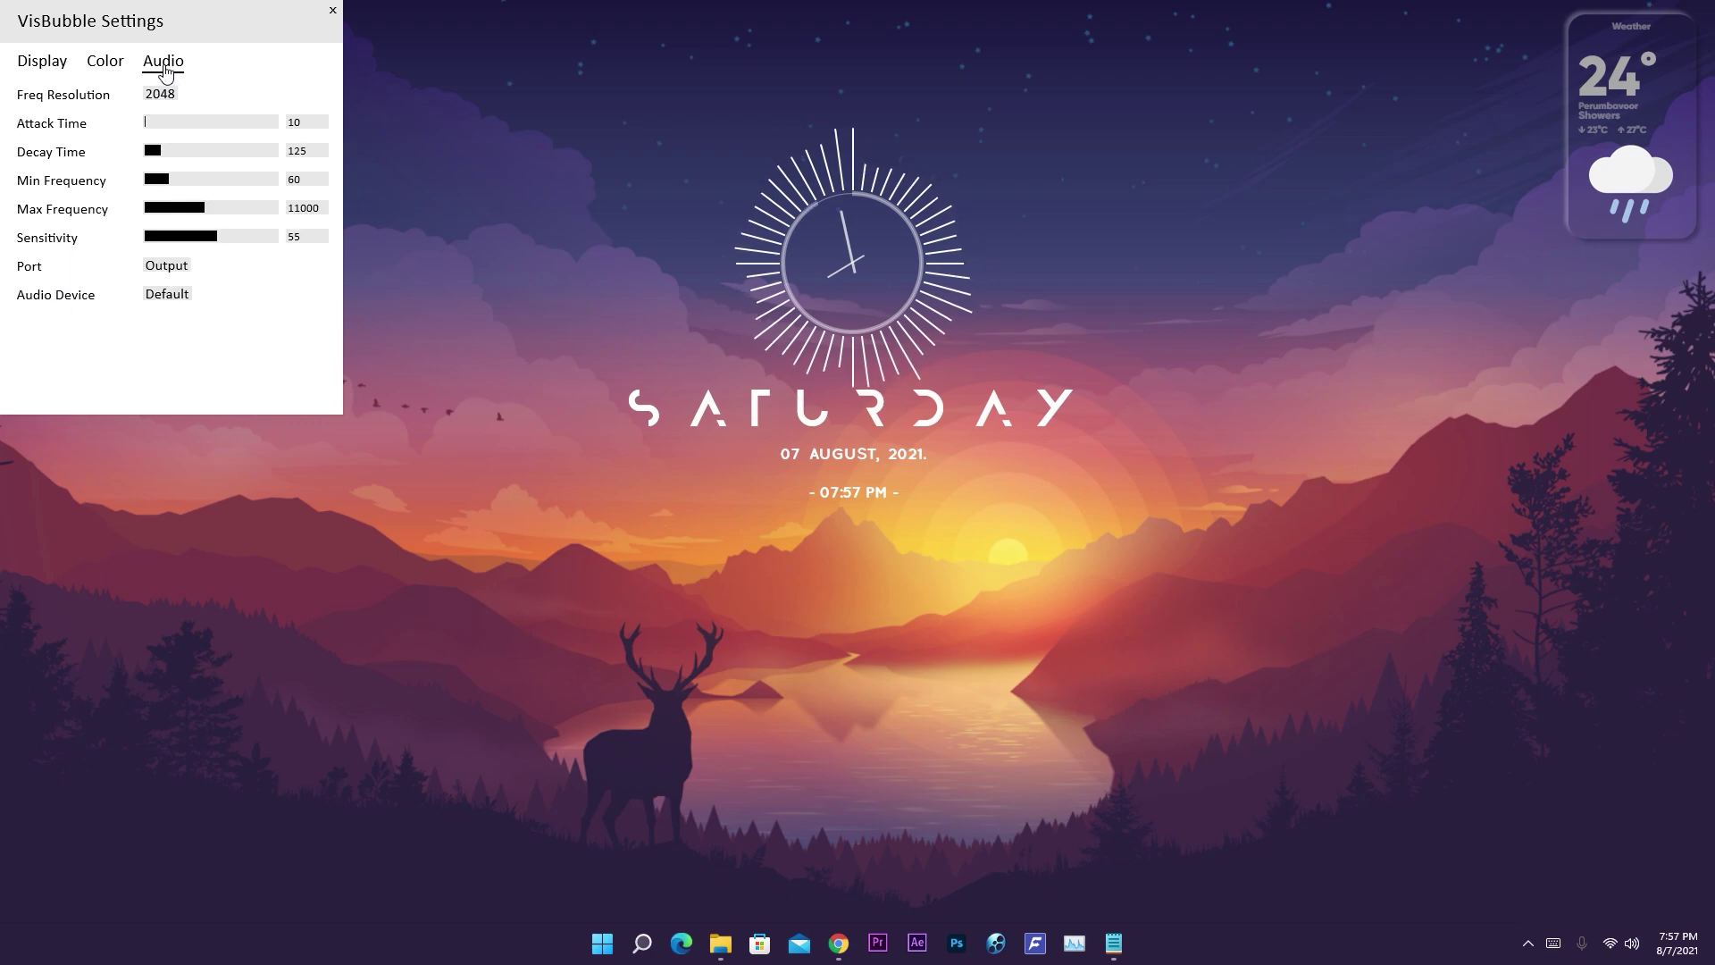
click(107, 64)
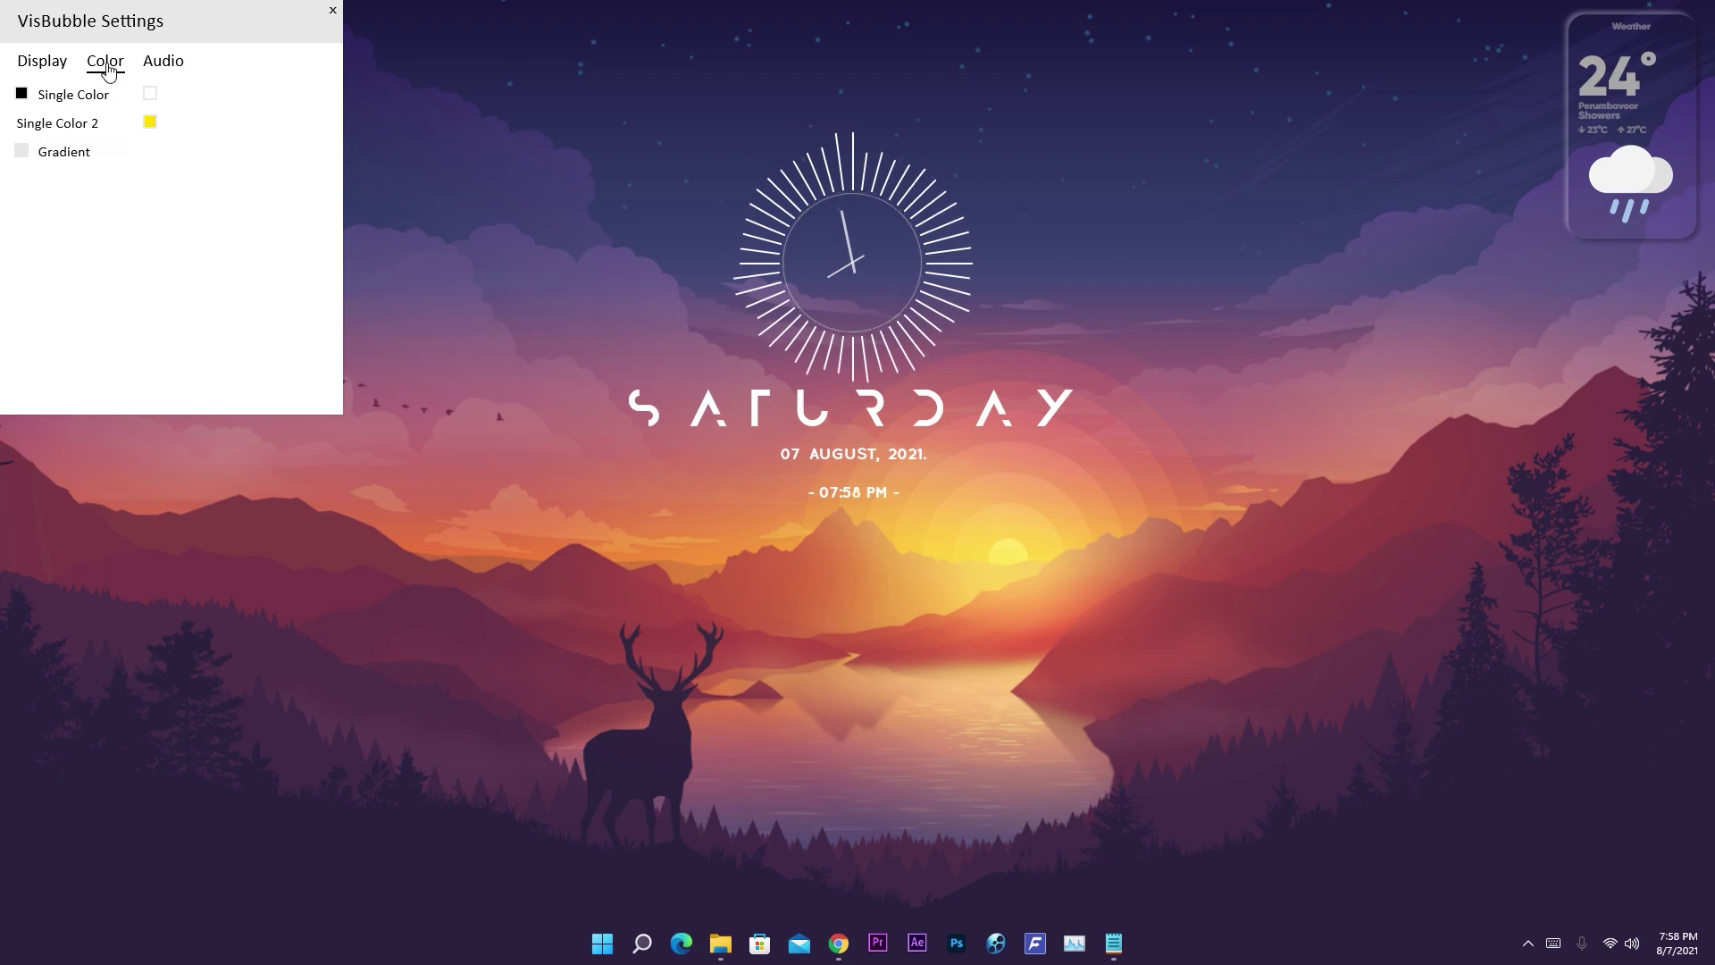
click(30, 150)
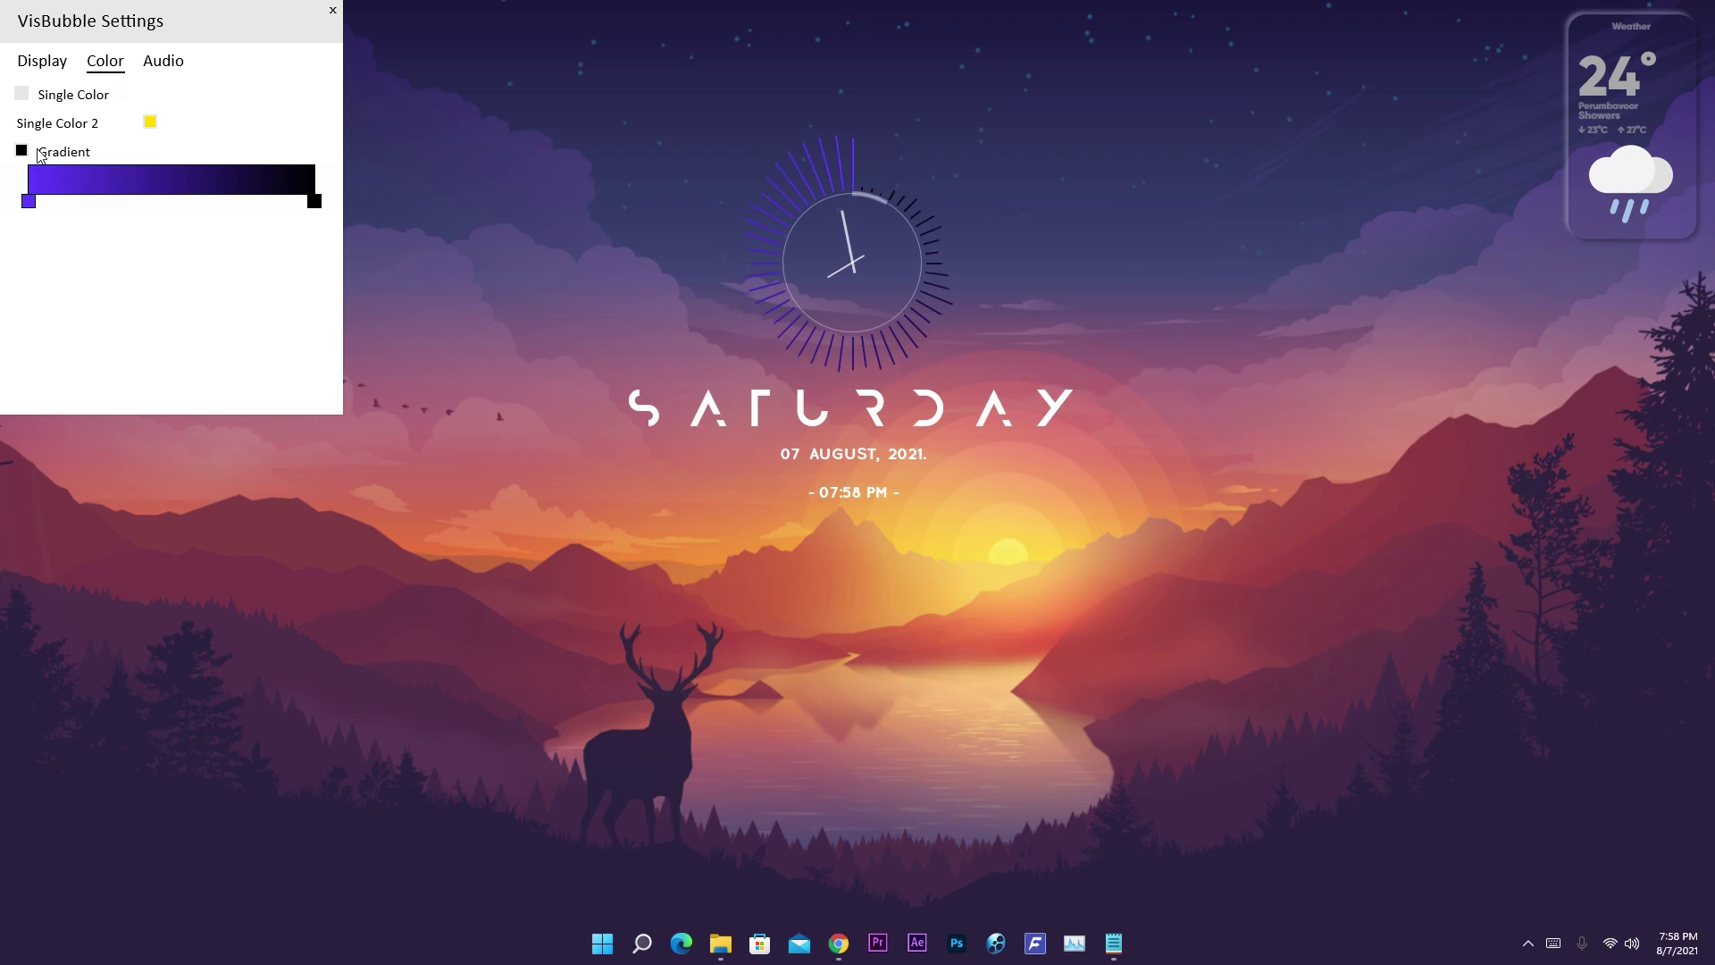
click(38, 200)
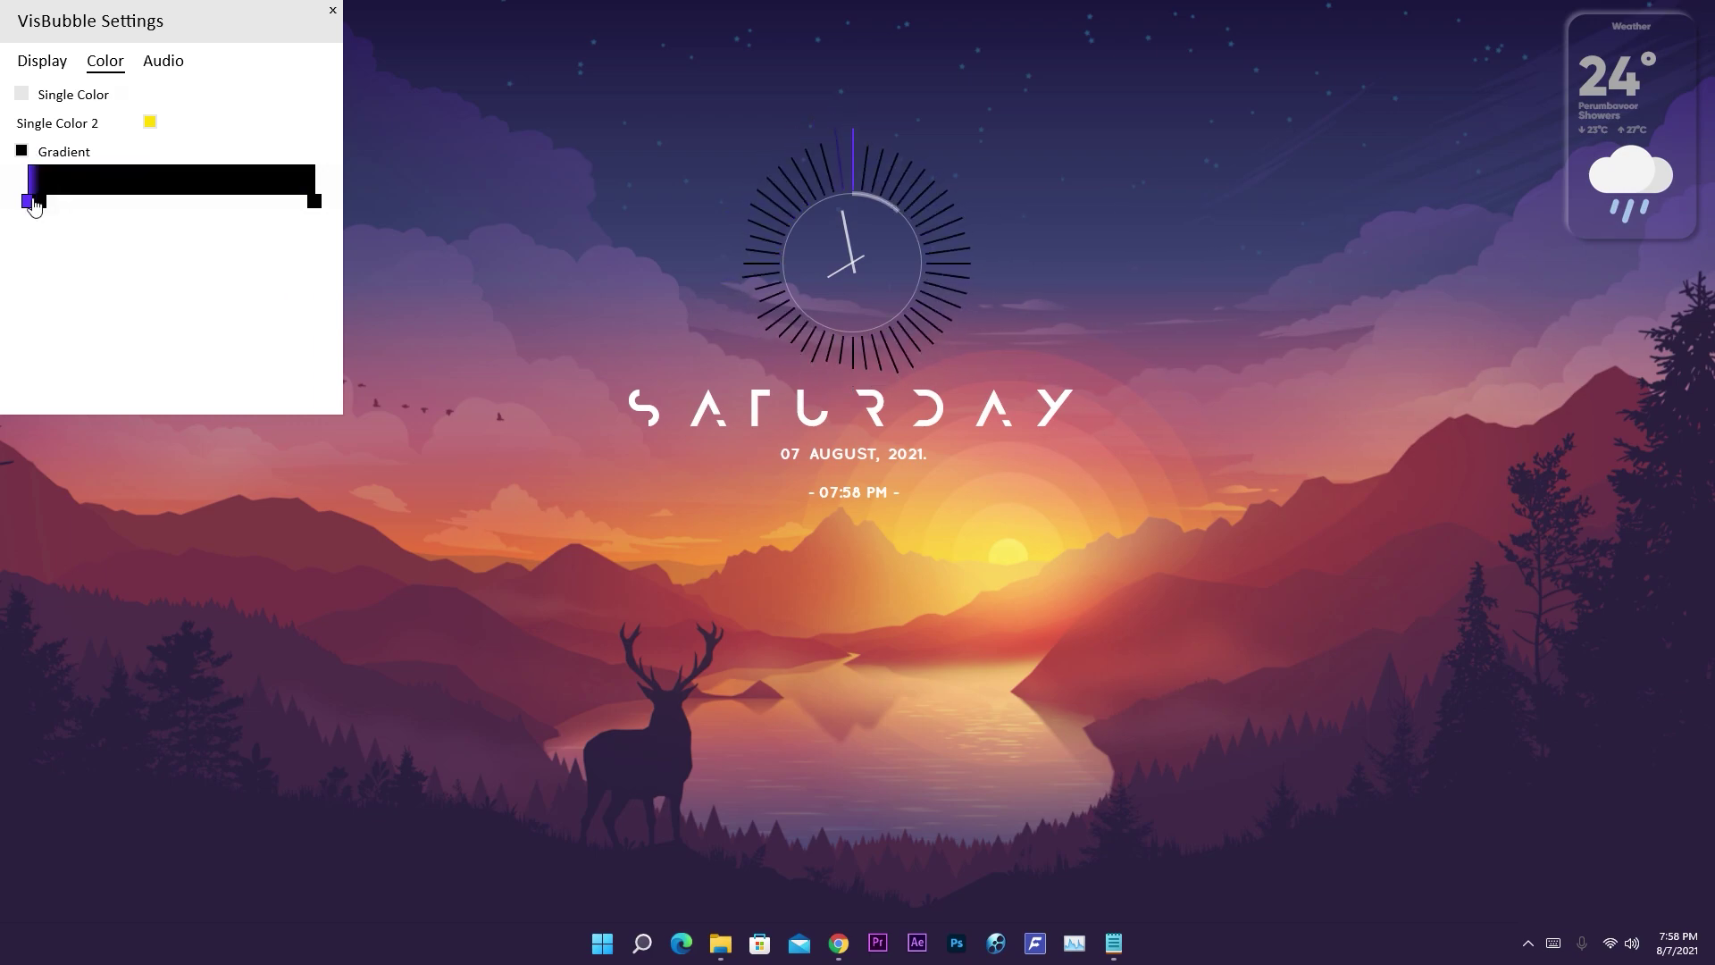
click(44, 200)
click(33, 205)
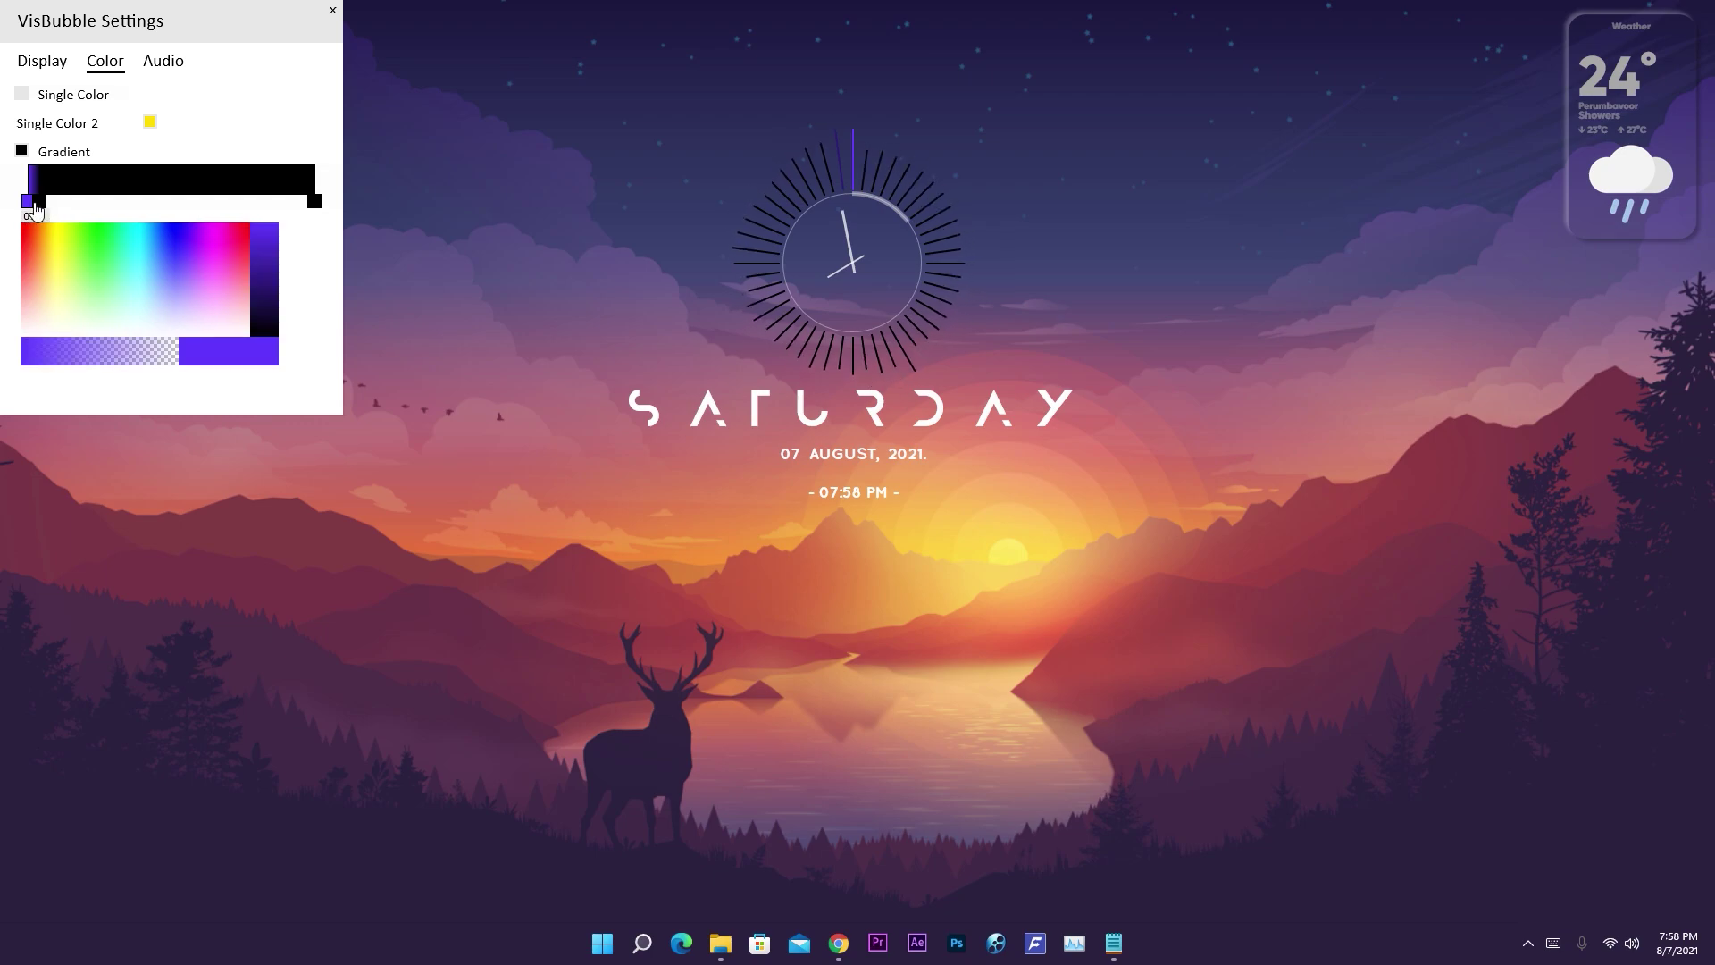
drag(39, 200, 39, 208)
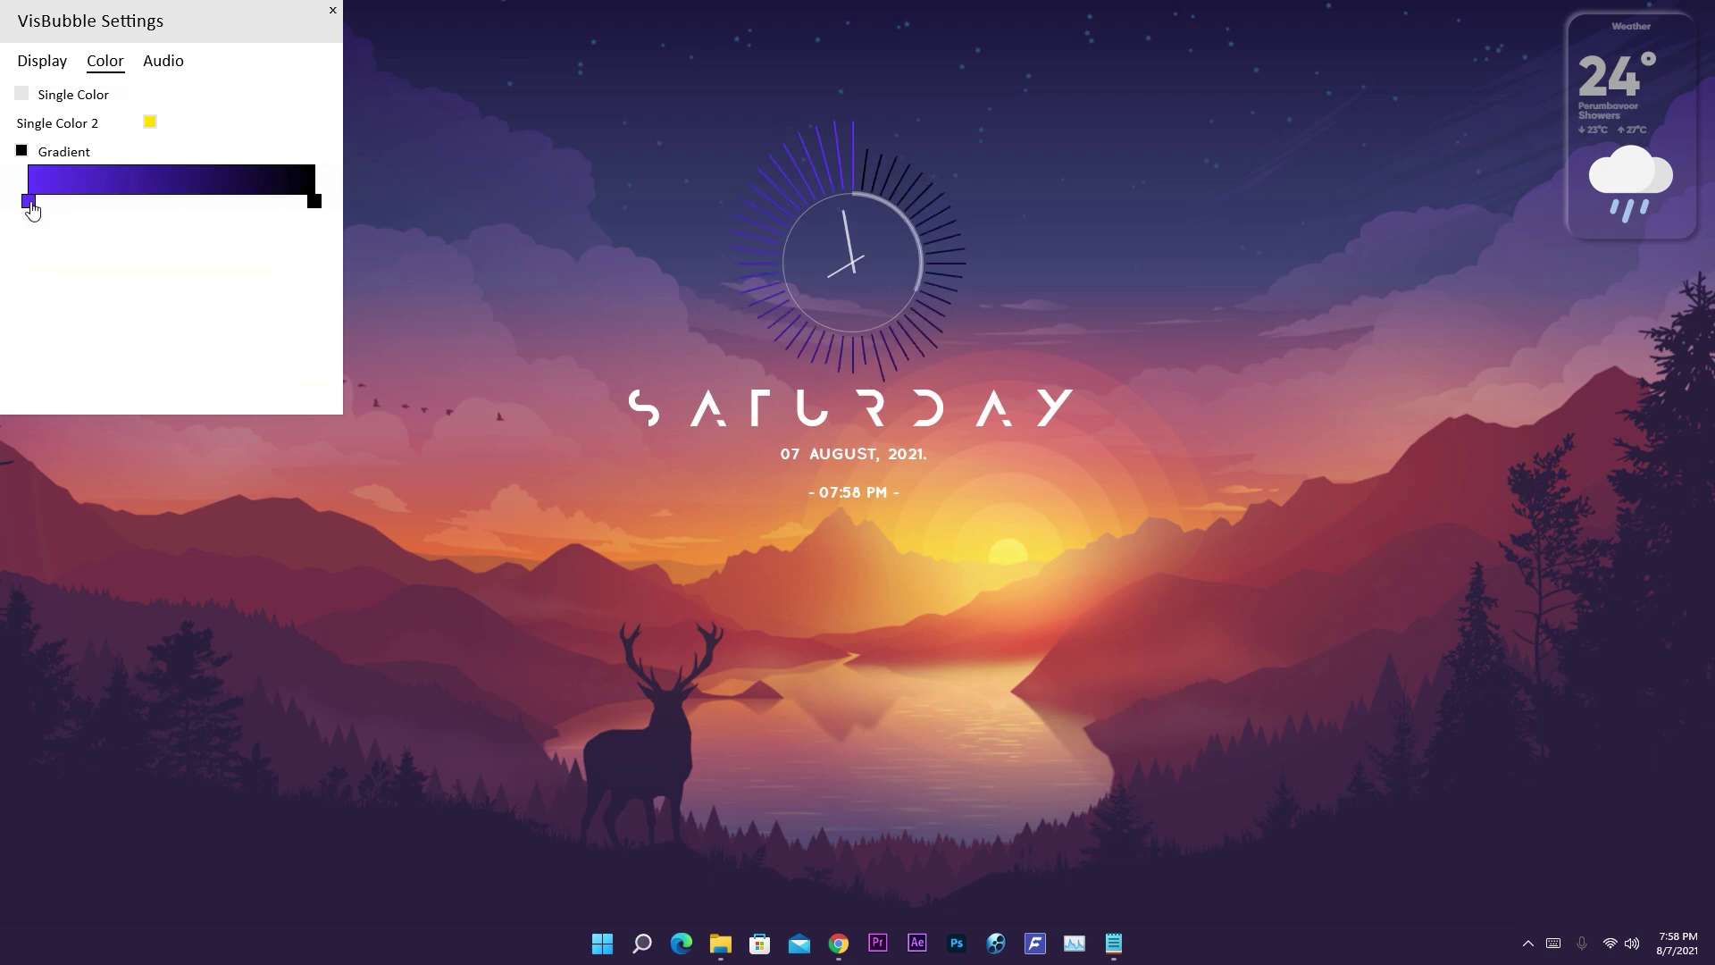
- Recolour the visualizer's gradient with a red-orange start stop and a yellow end stop
click(32, 208)
click(56, 244)
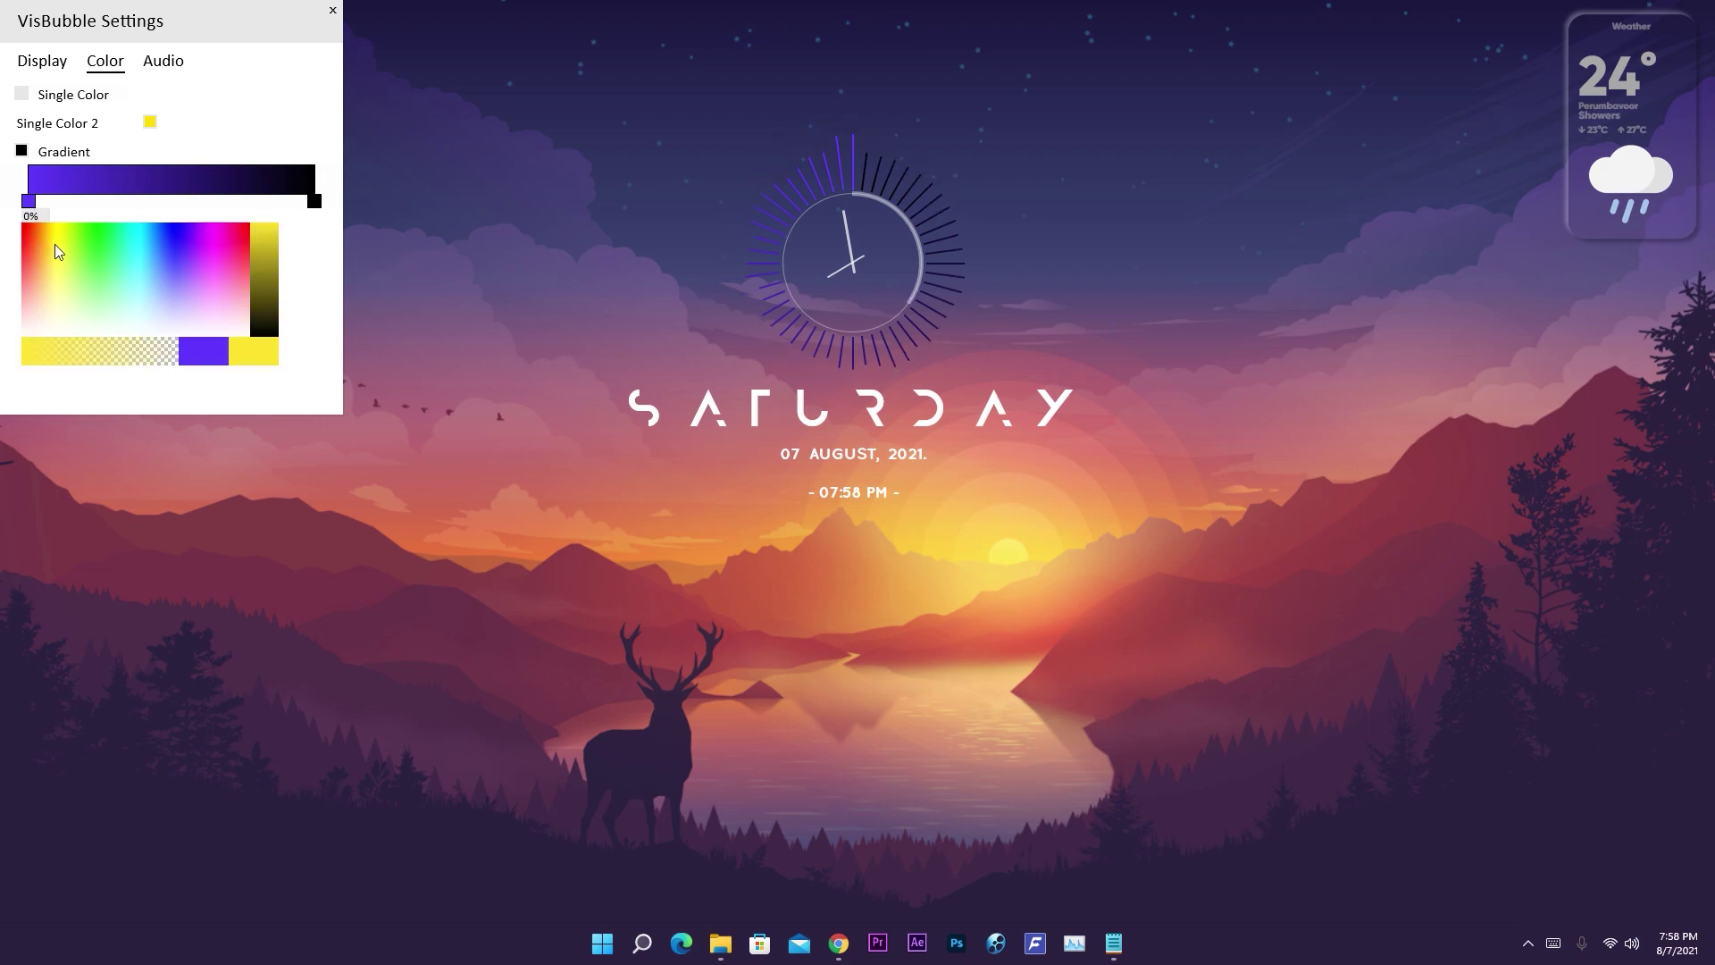
drag(55, 244, 36, 218)
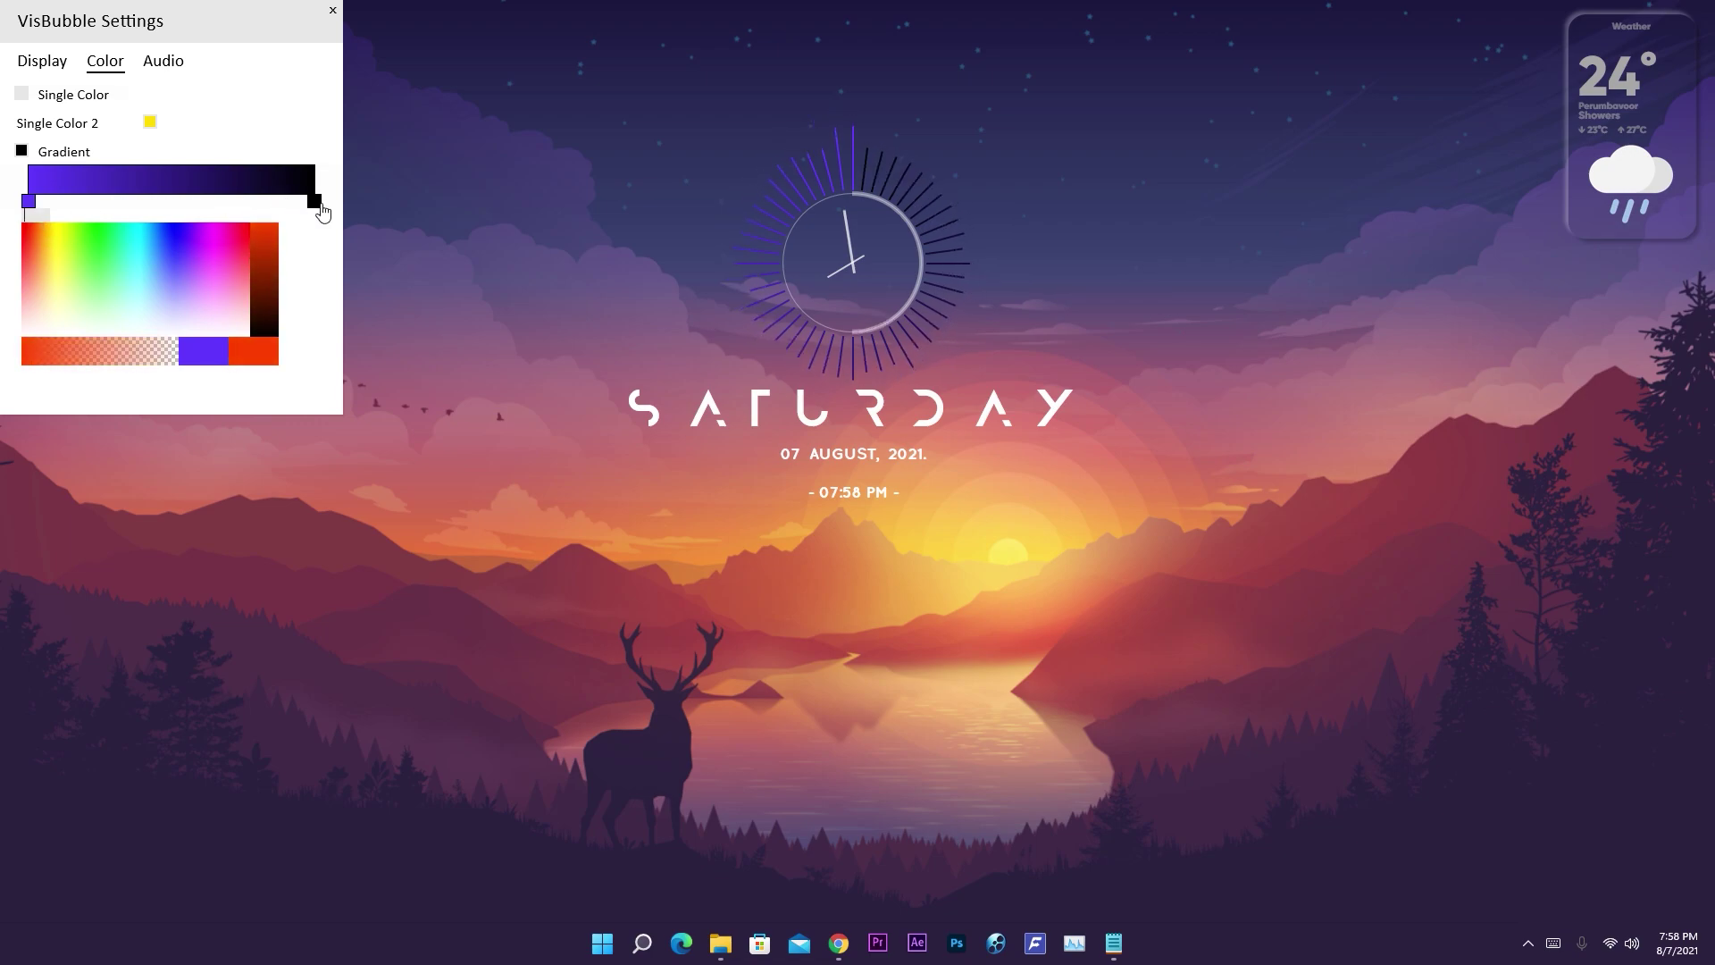
click(237, 350)
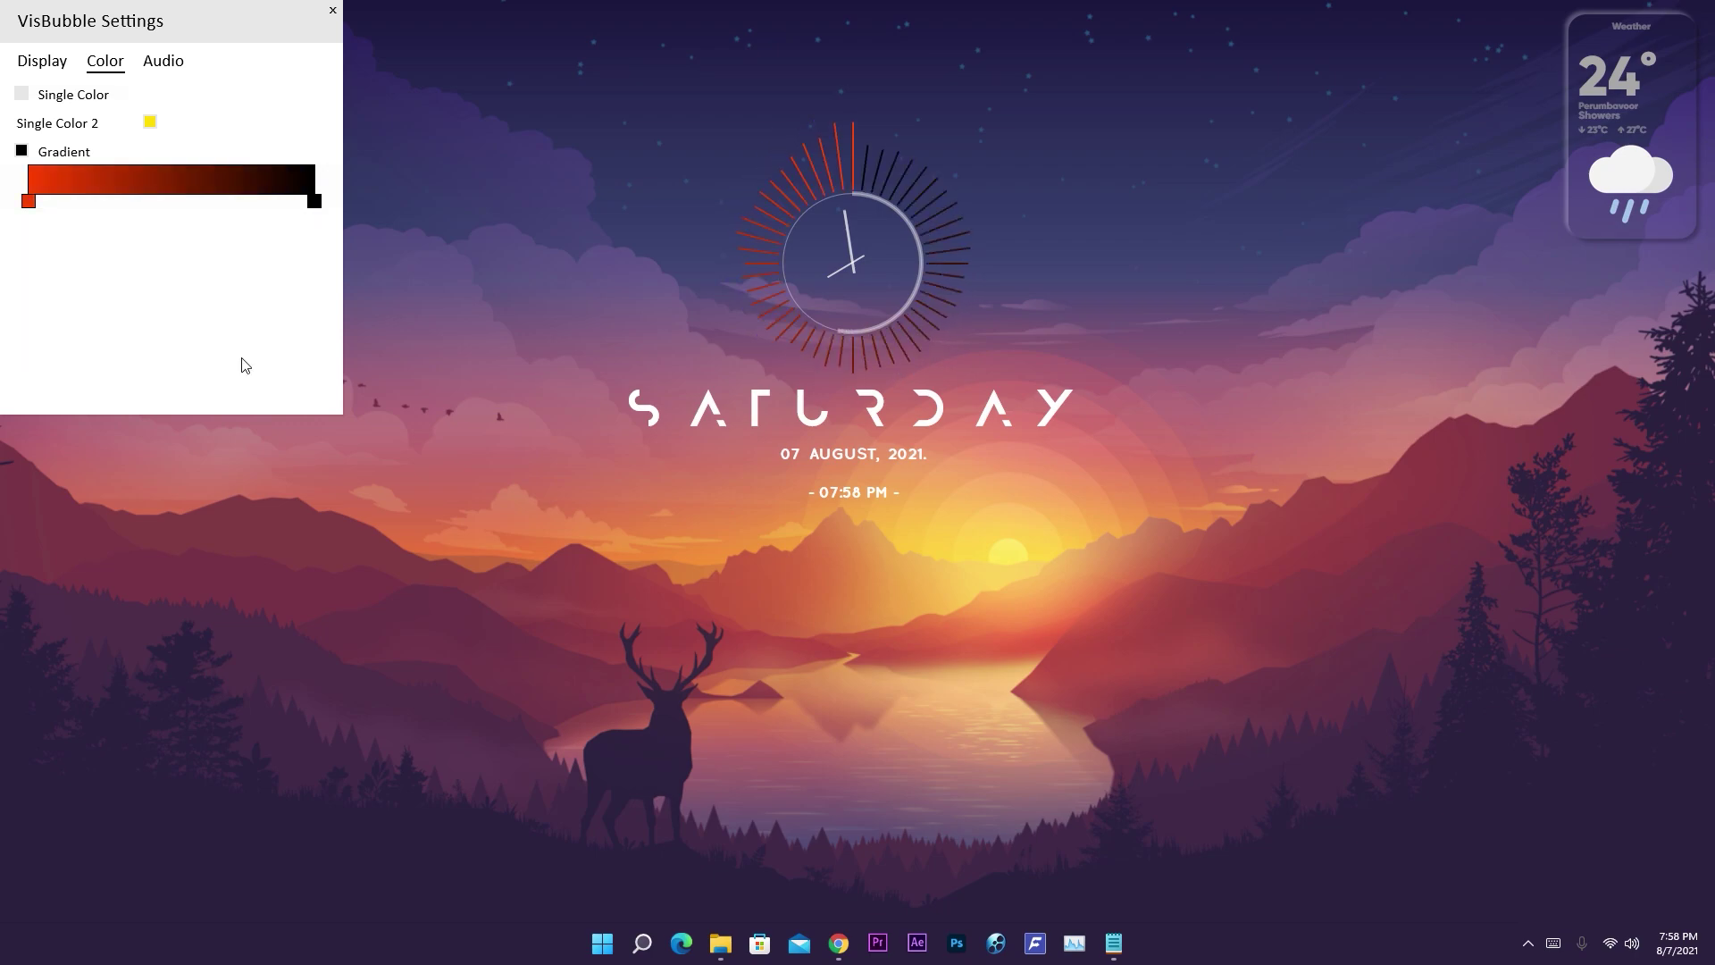
click(315, 203)
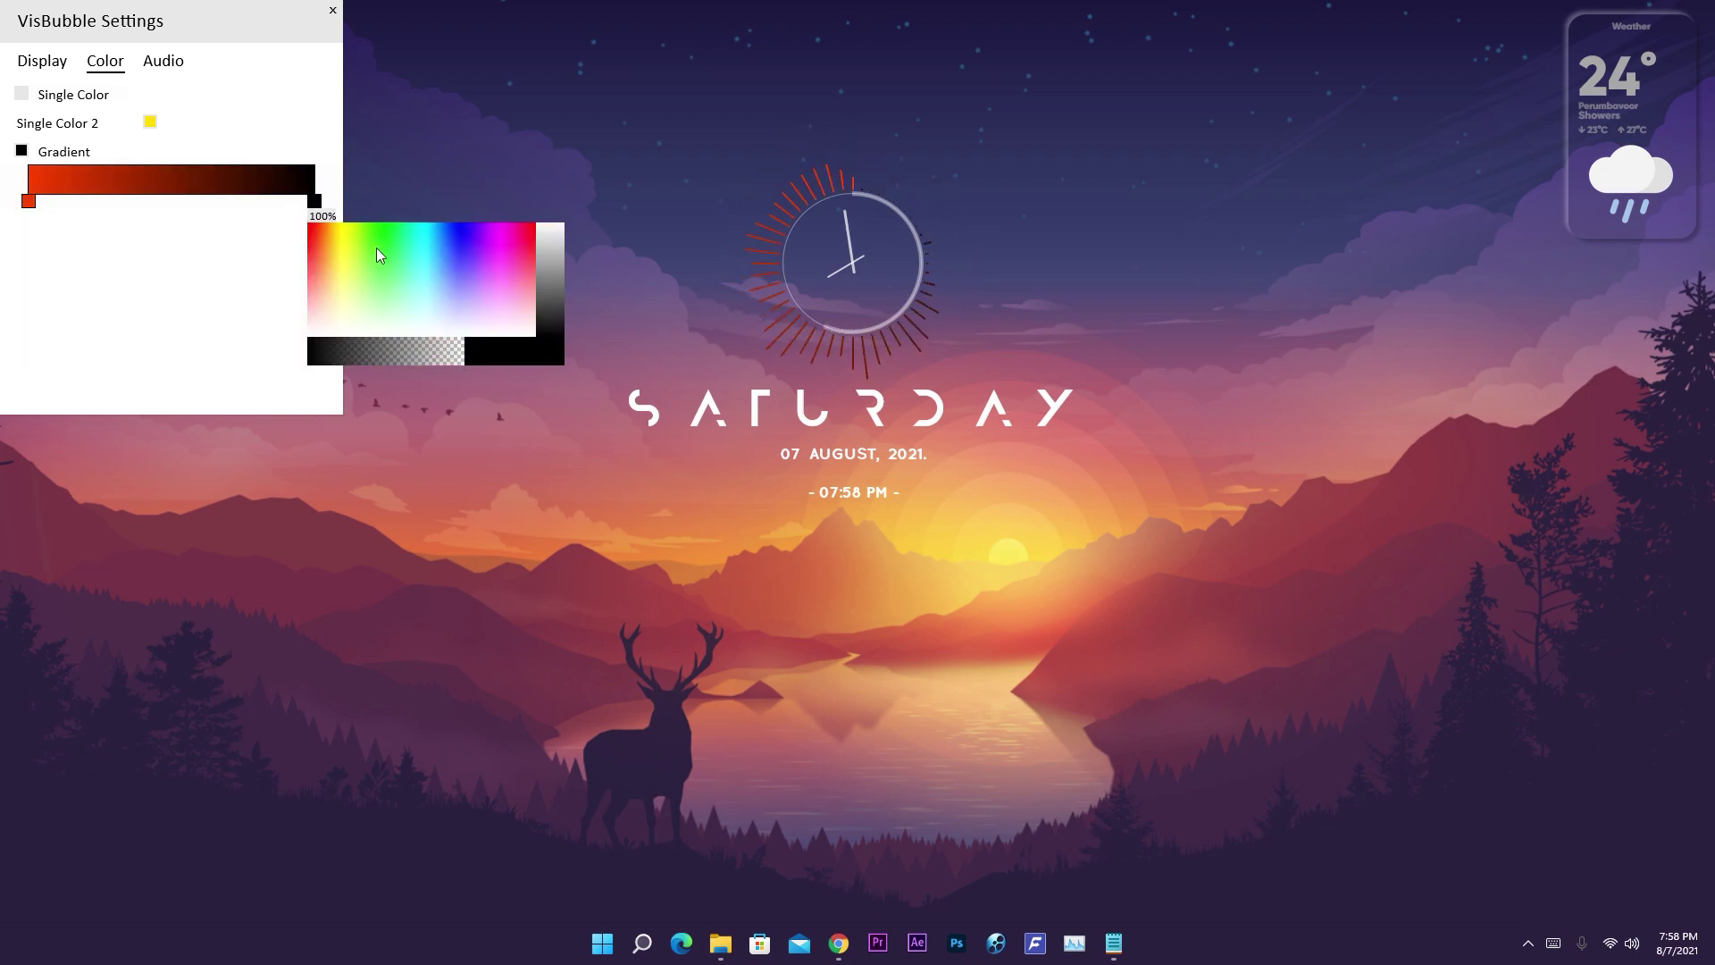
drag(347, 237, 340, 229)
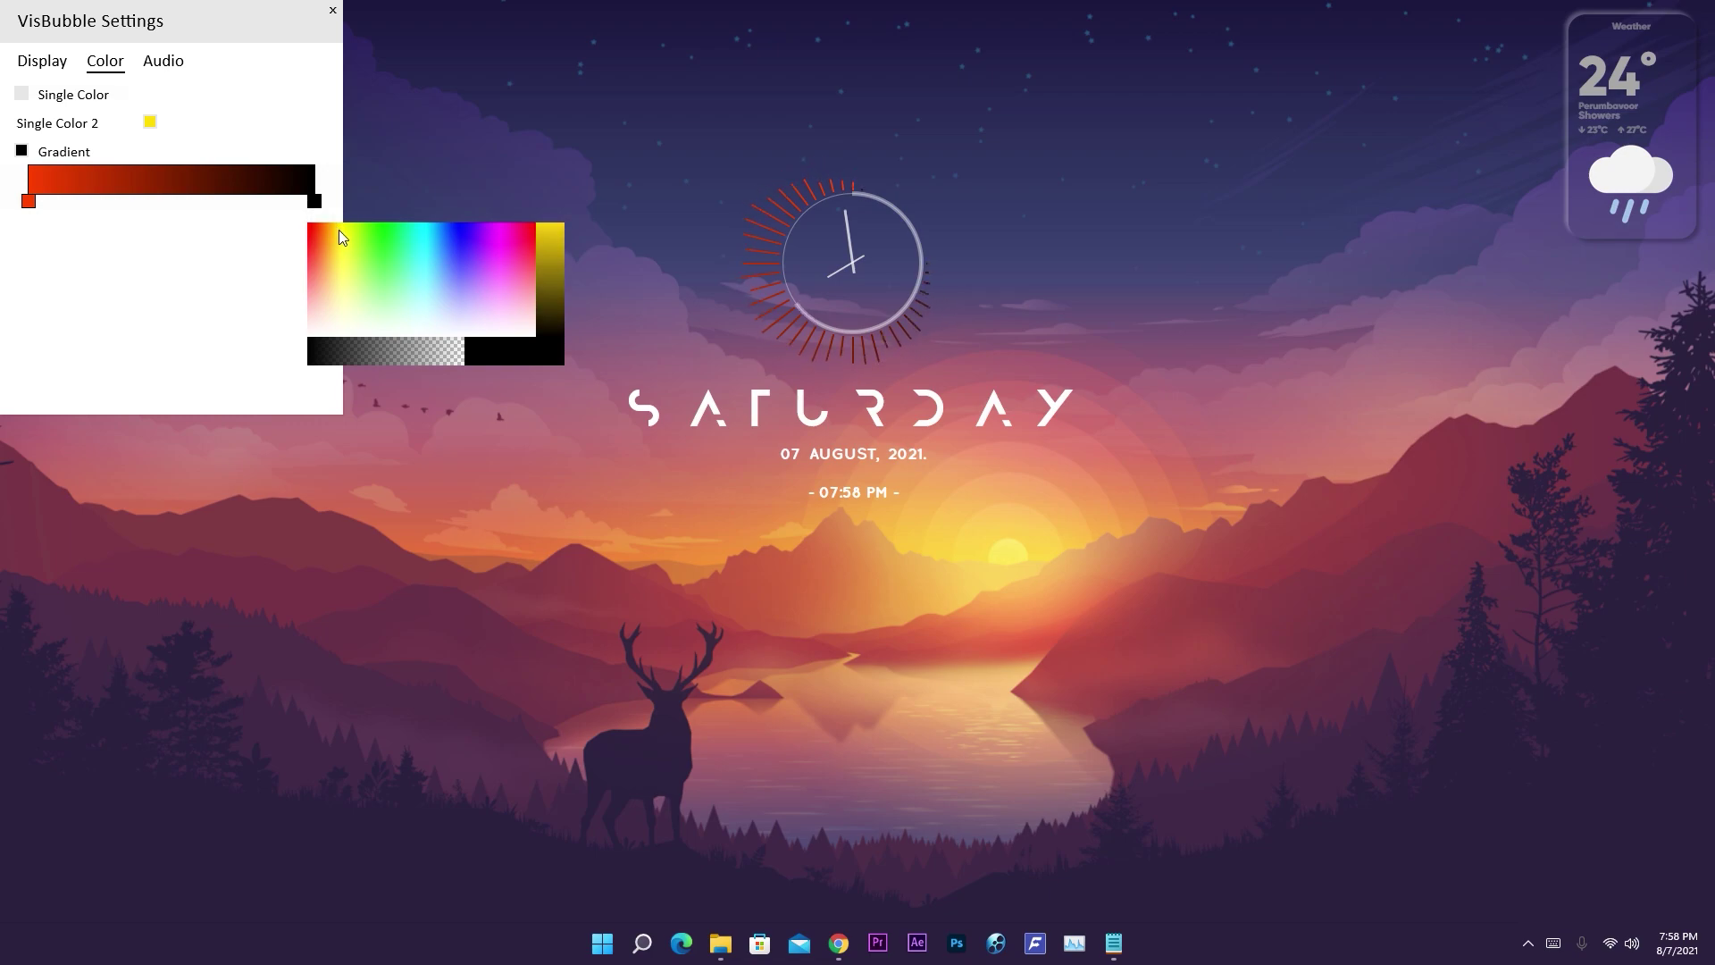
click(550, 238)
click(549, 350)
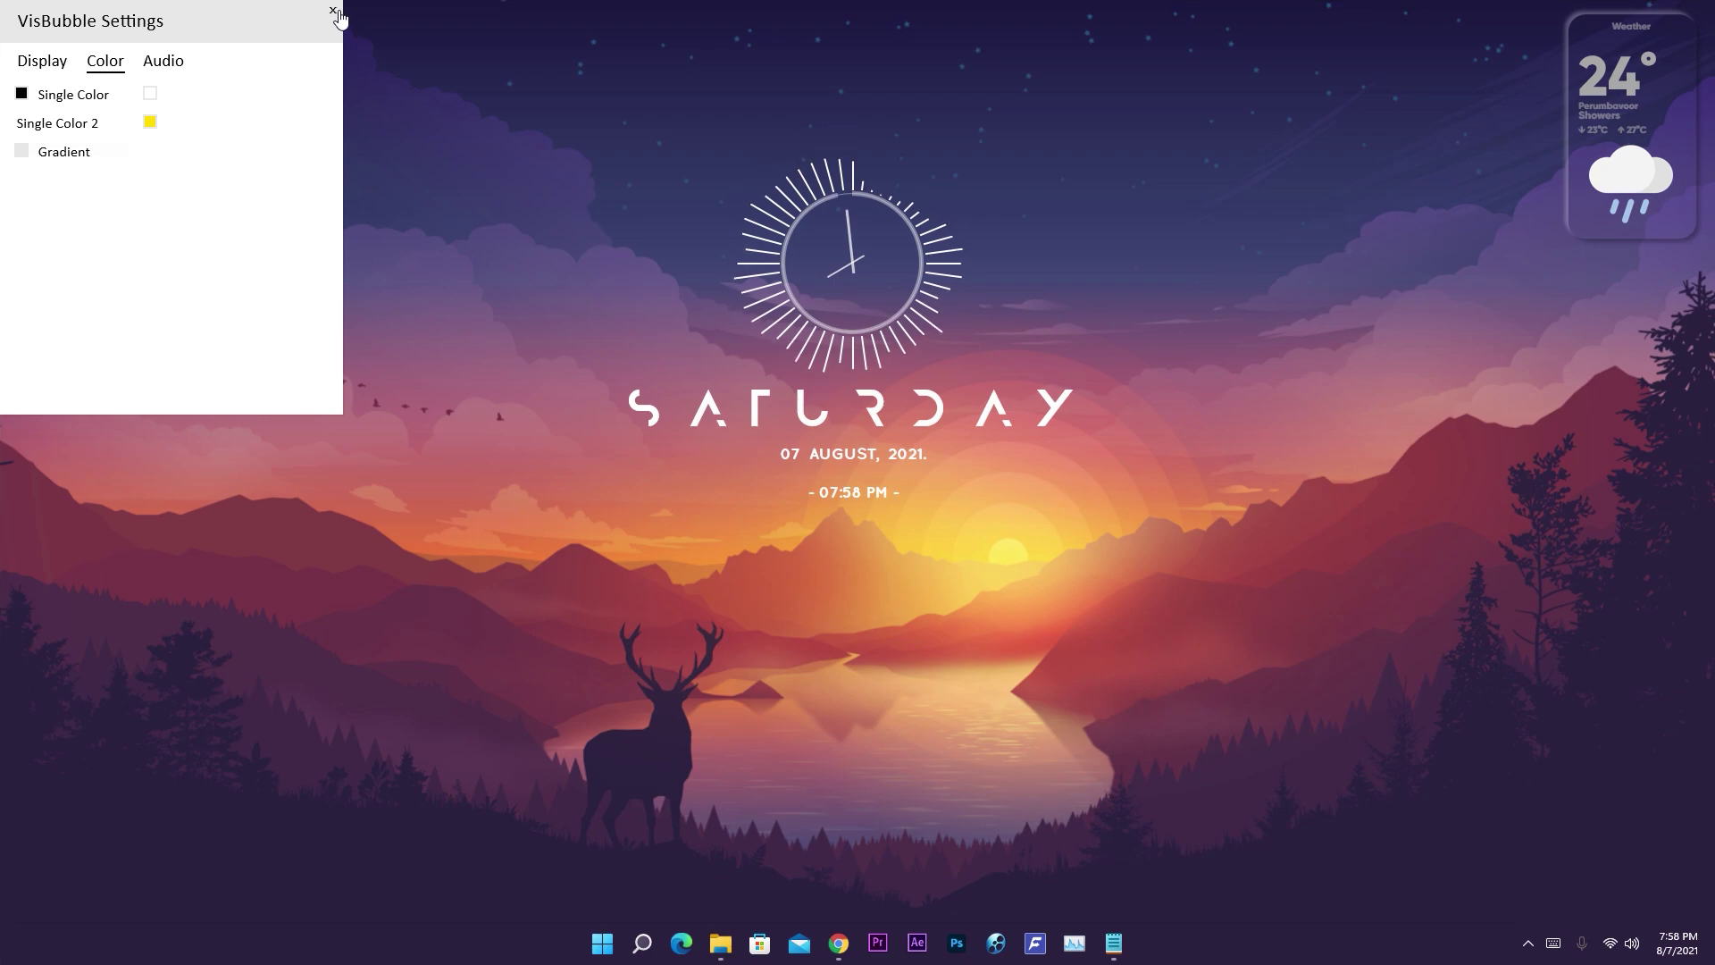
- Return the visualizer to white Single Color and close the VisBubble settings
click(335, 10)
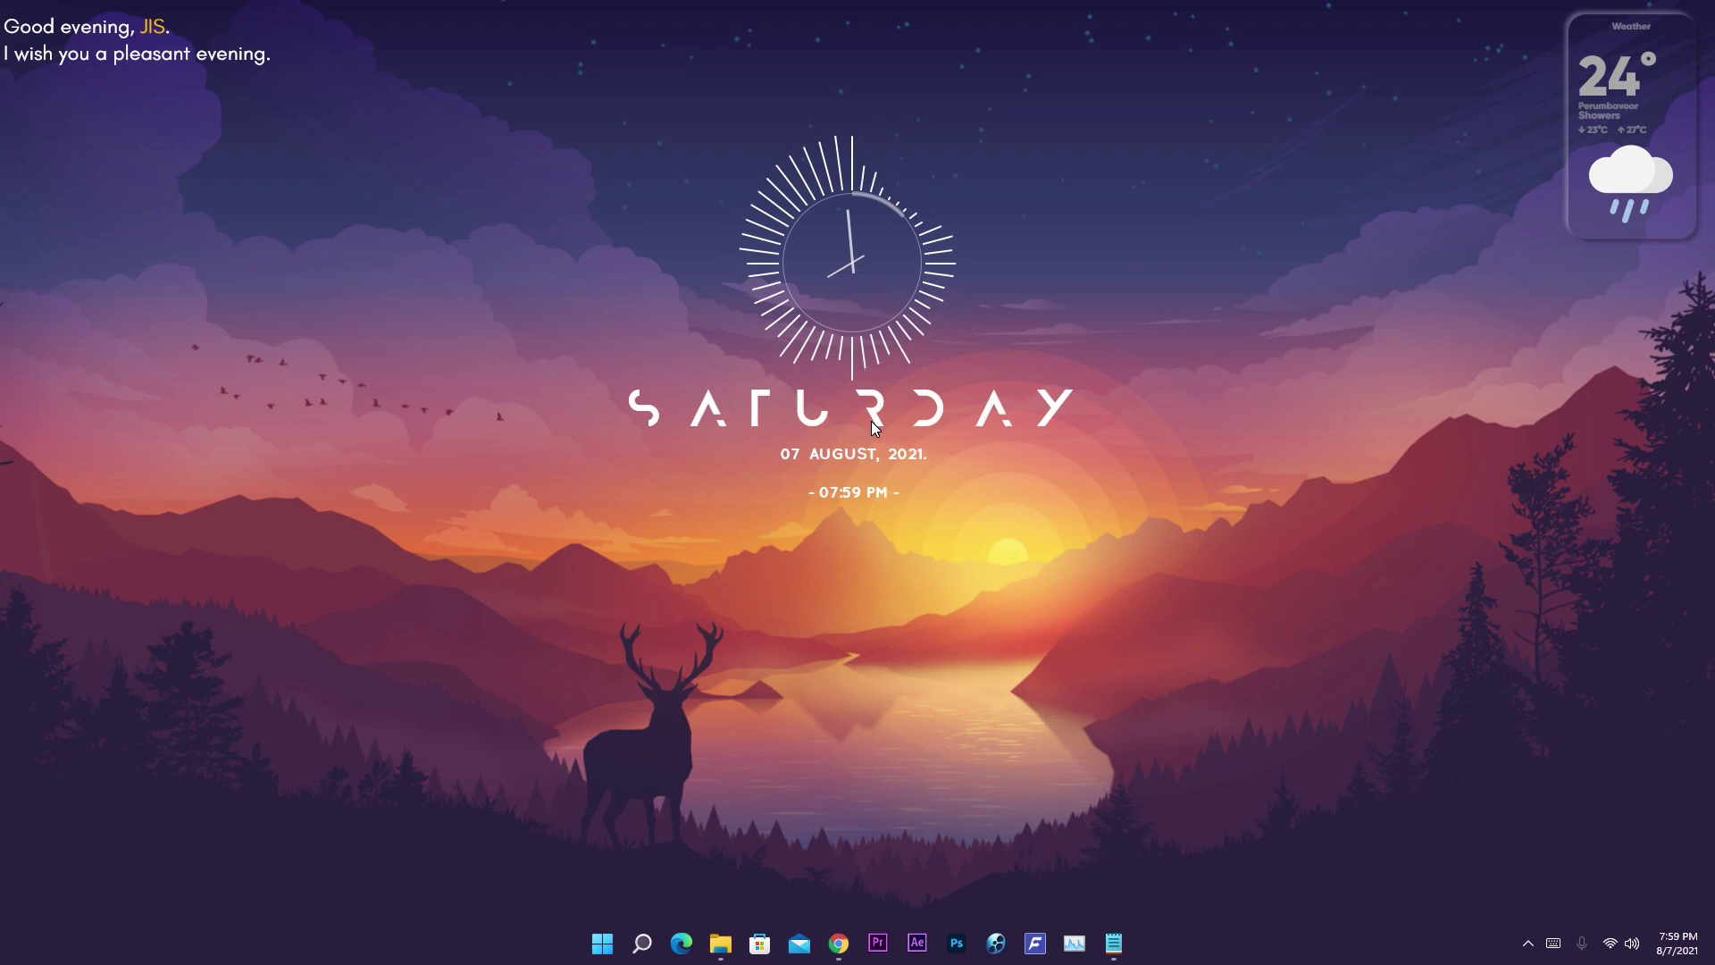
- Open the Rainmeter manager and enable click-through for the active VisBubble BarExtrude skin
click(1528, 942)
click(1543, 896)
drag(781, 223, 1191, 212)
click(1034, 279)
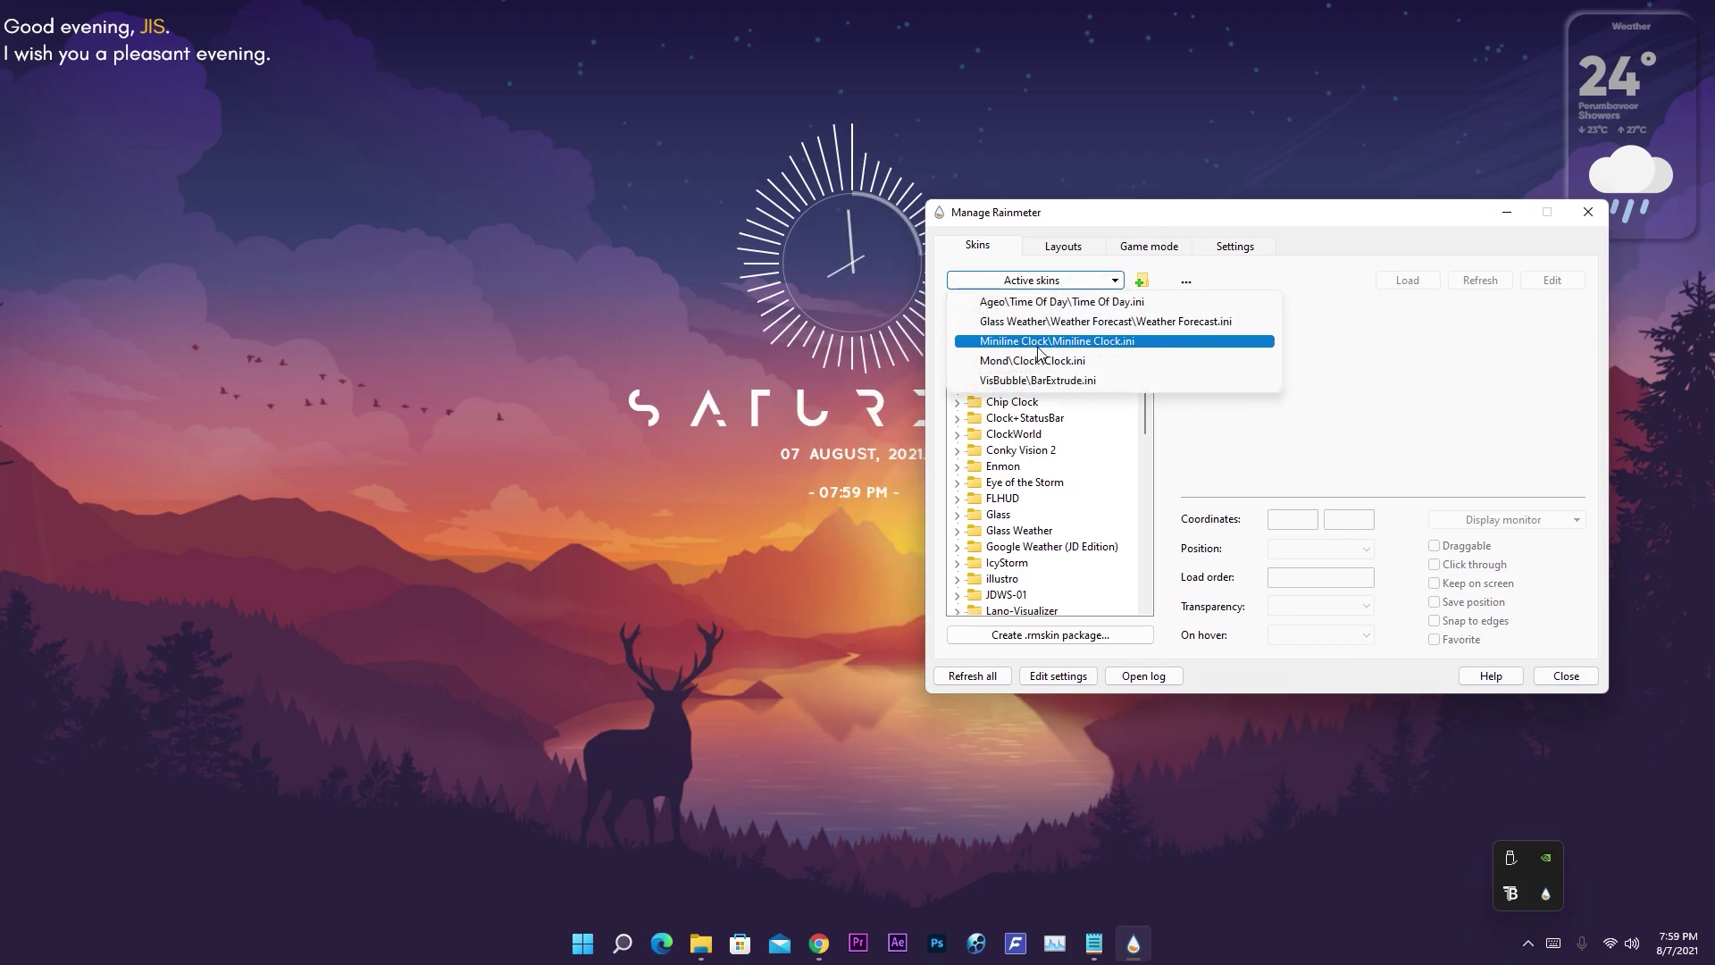
click(1036, 380)
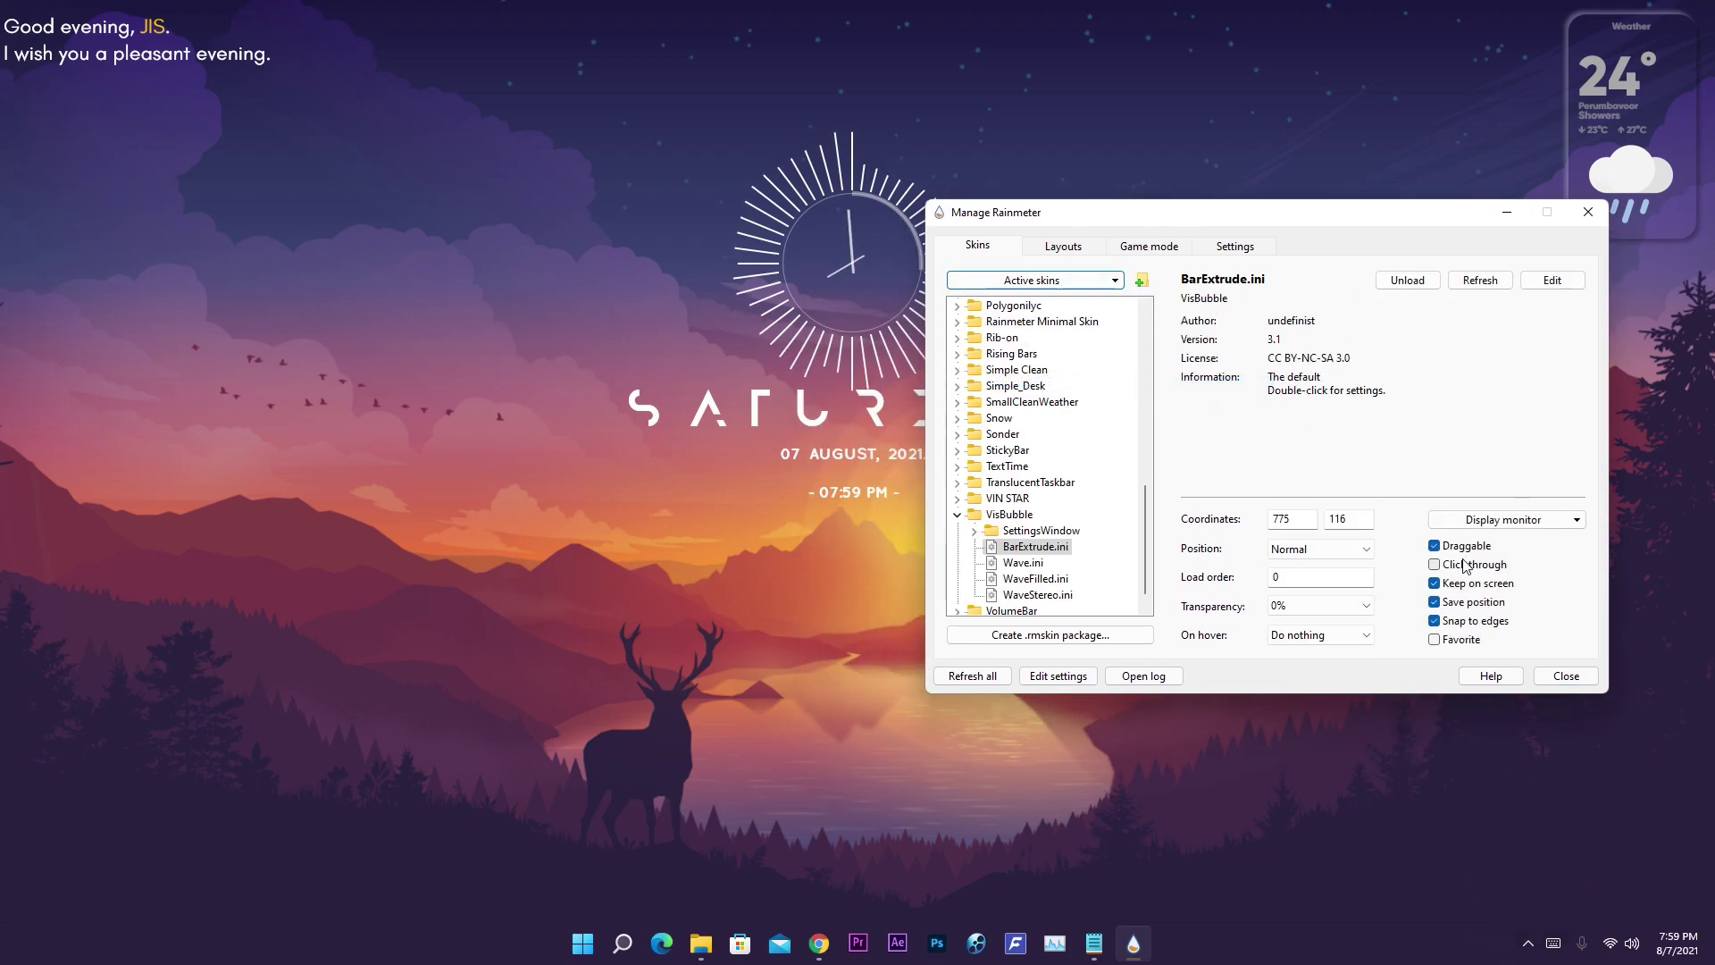
click(1435, 566)
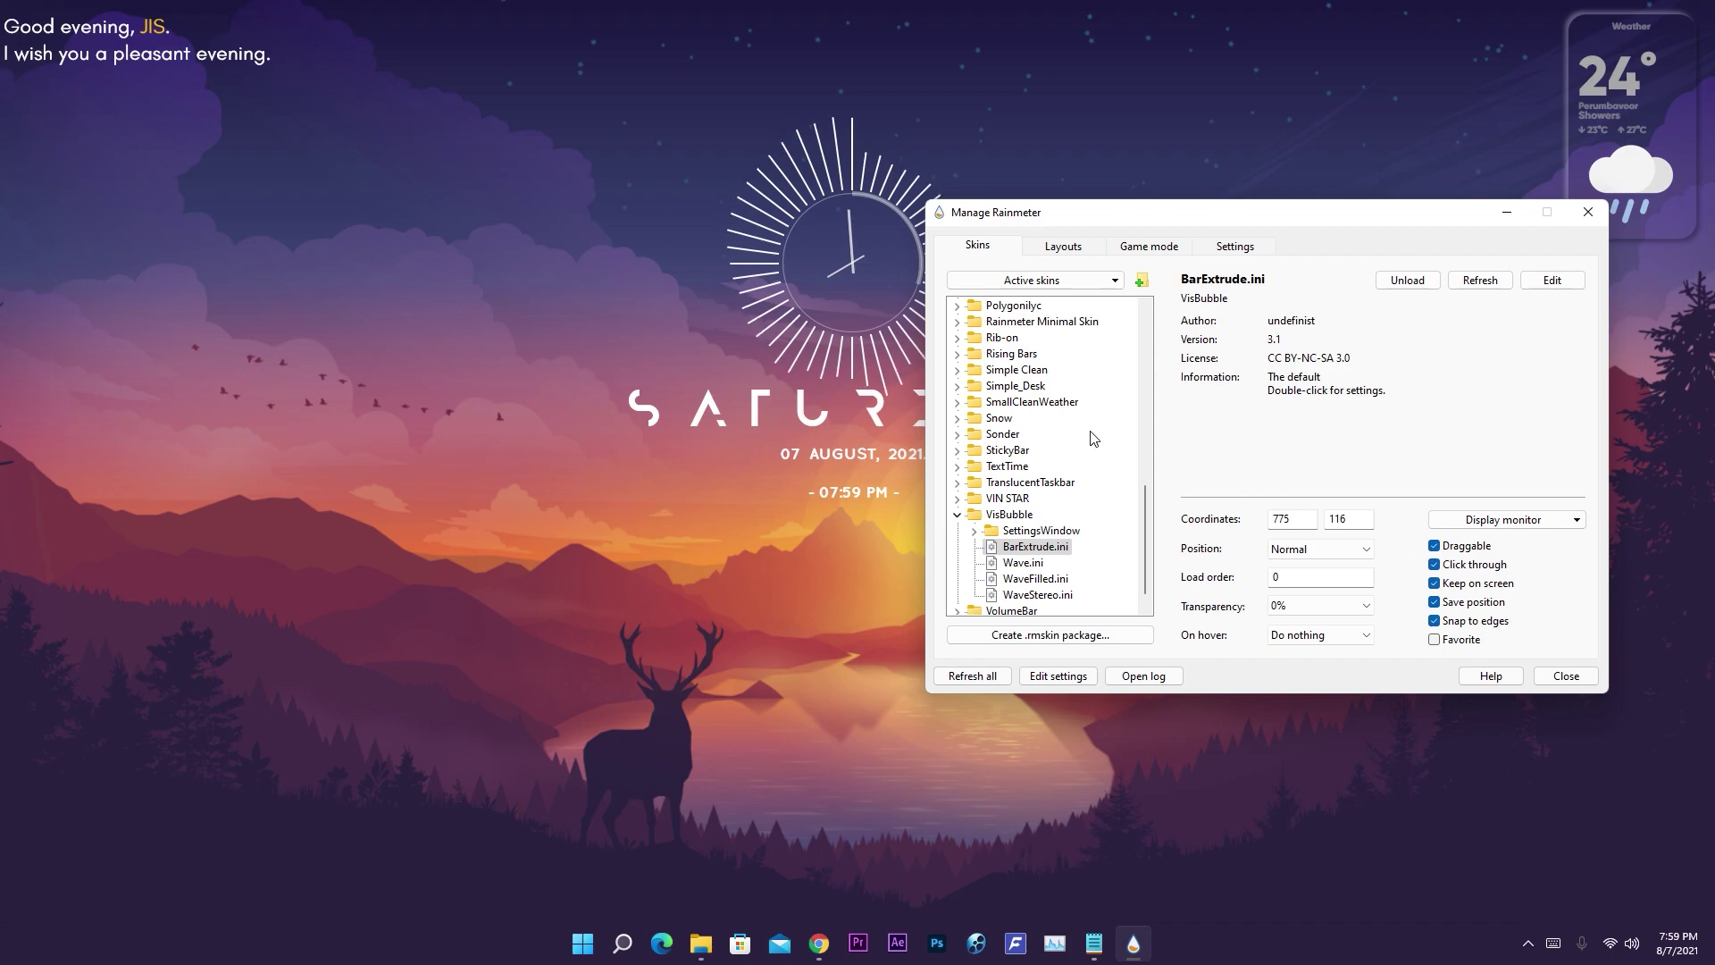
- Enable click-through for the active Time Of Day and Weather Forecast skins
click(1046, 284)
click(1058, 302)
click(1434, 565)
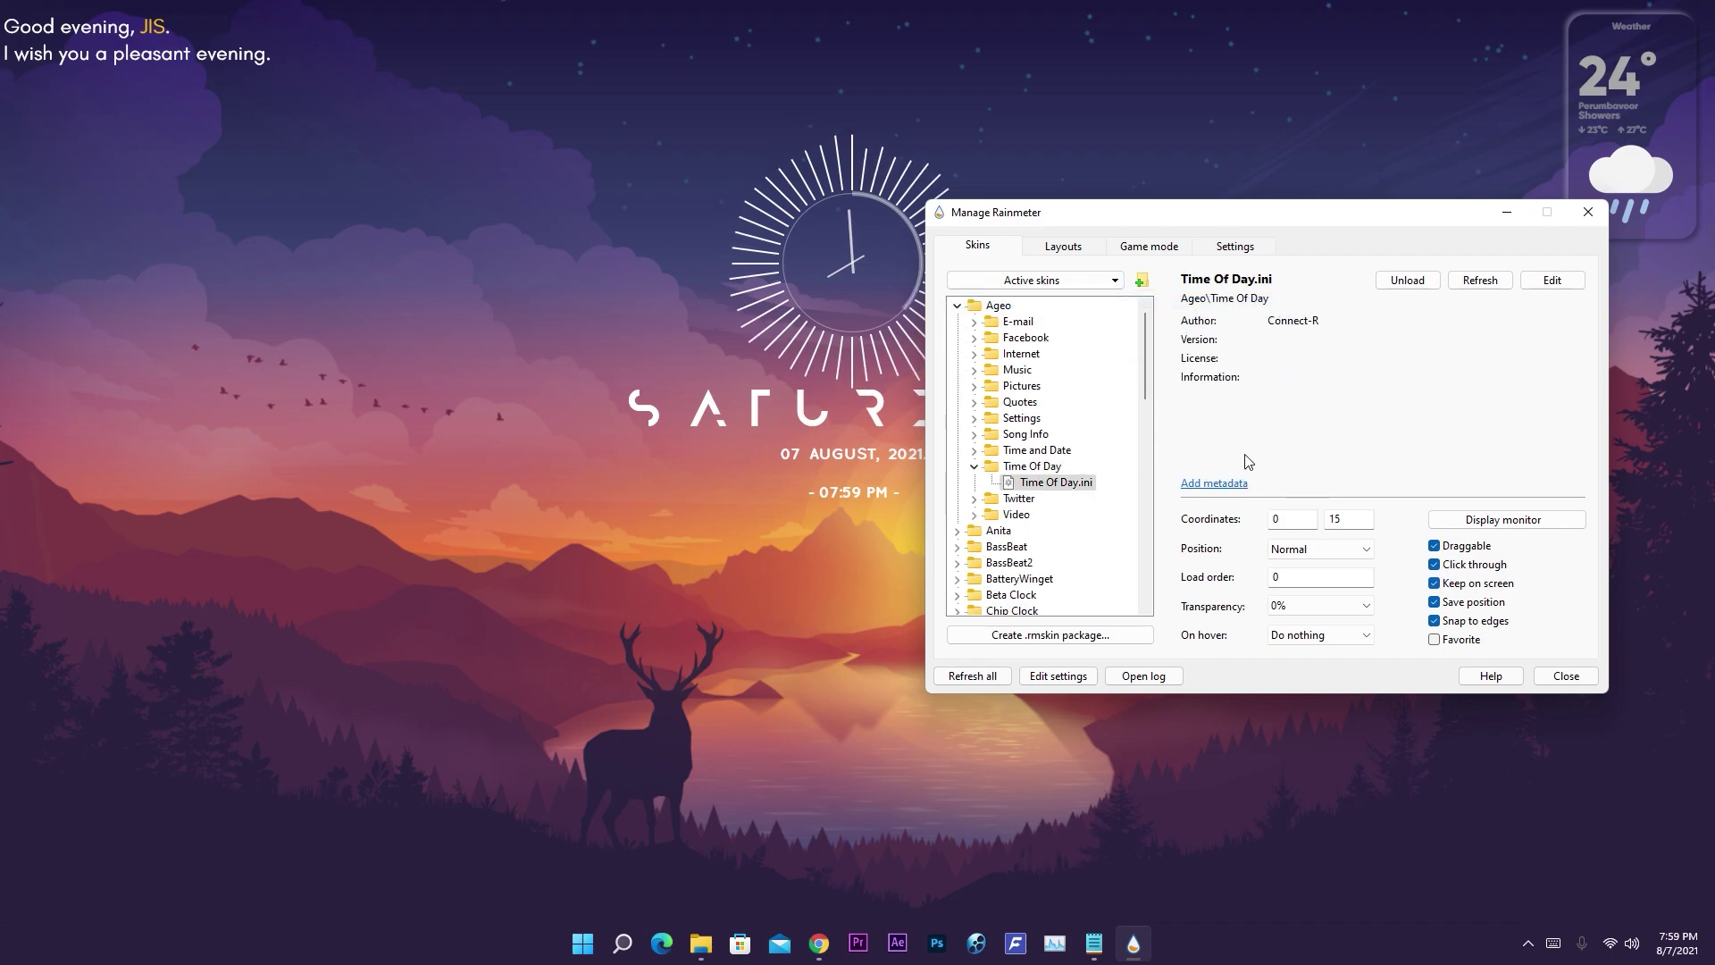
click(986, 282)
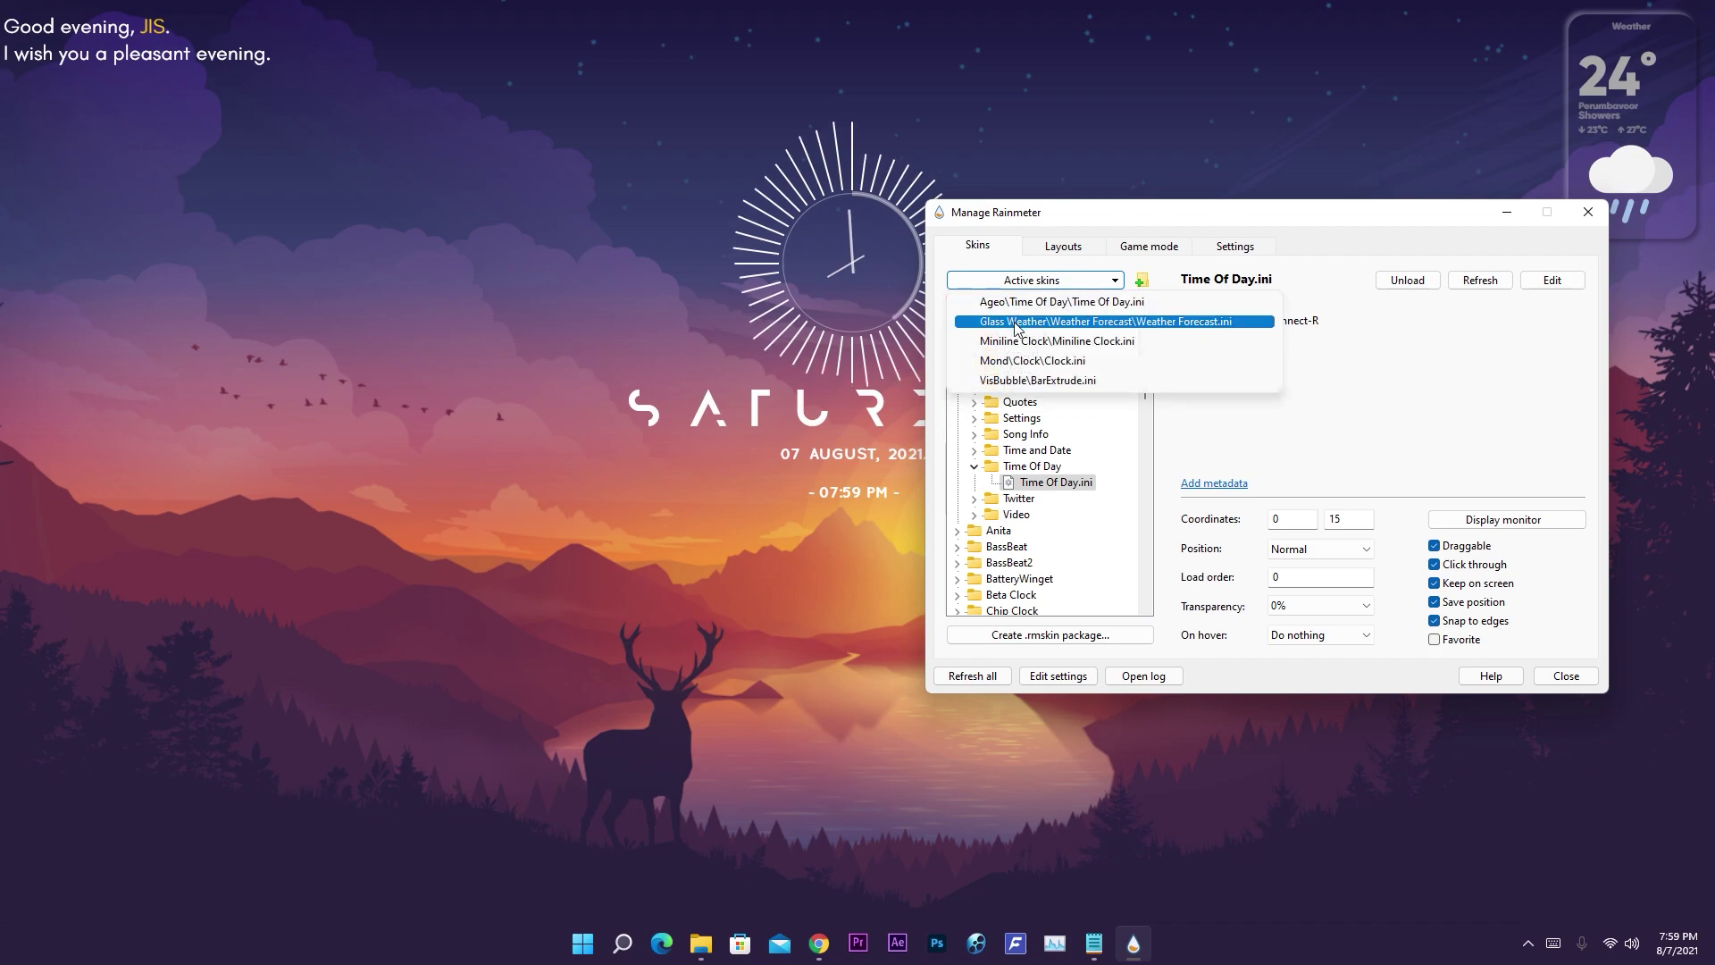
click(1015, 324)
click(1435, 564)
- Enable click-through for the active Miniline Clock skin and minimize the Rainmeter manager
click(999, 282)
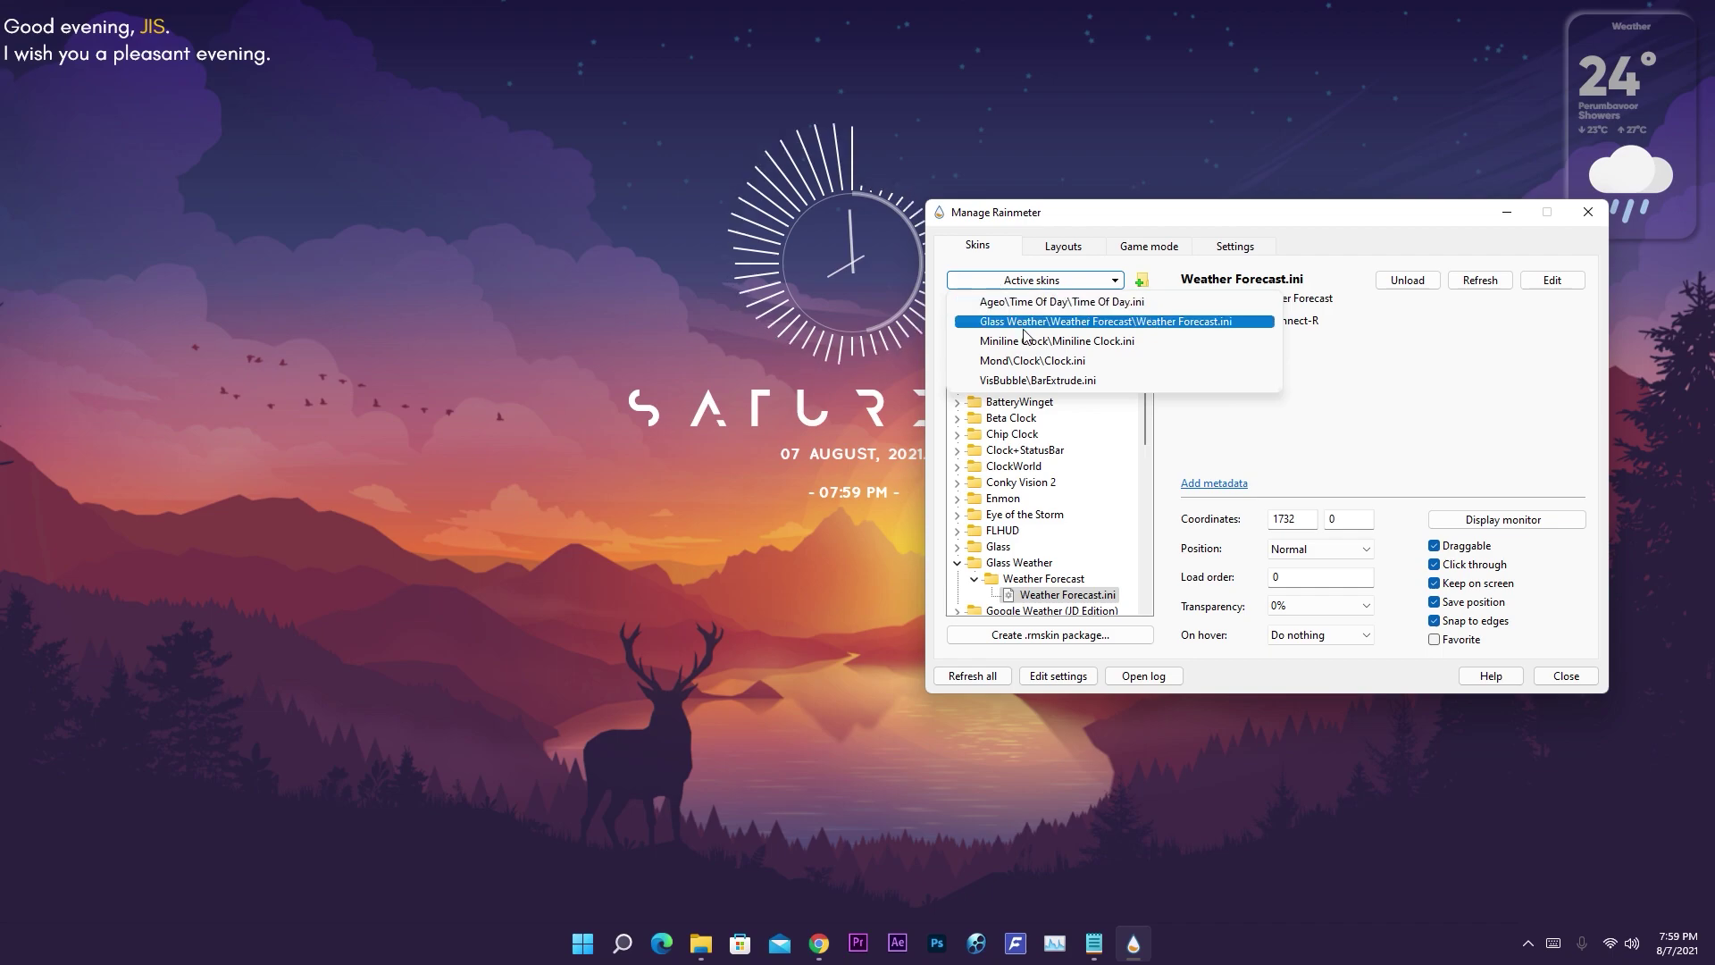
click(1028, 340)
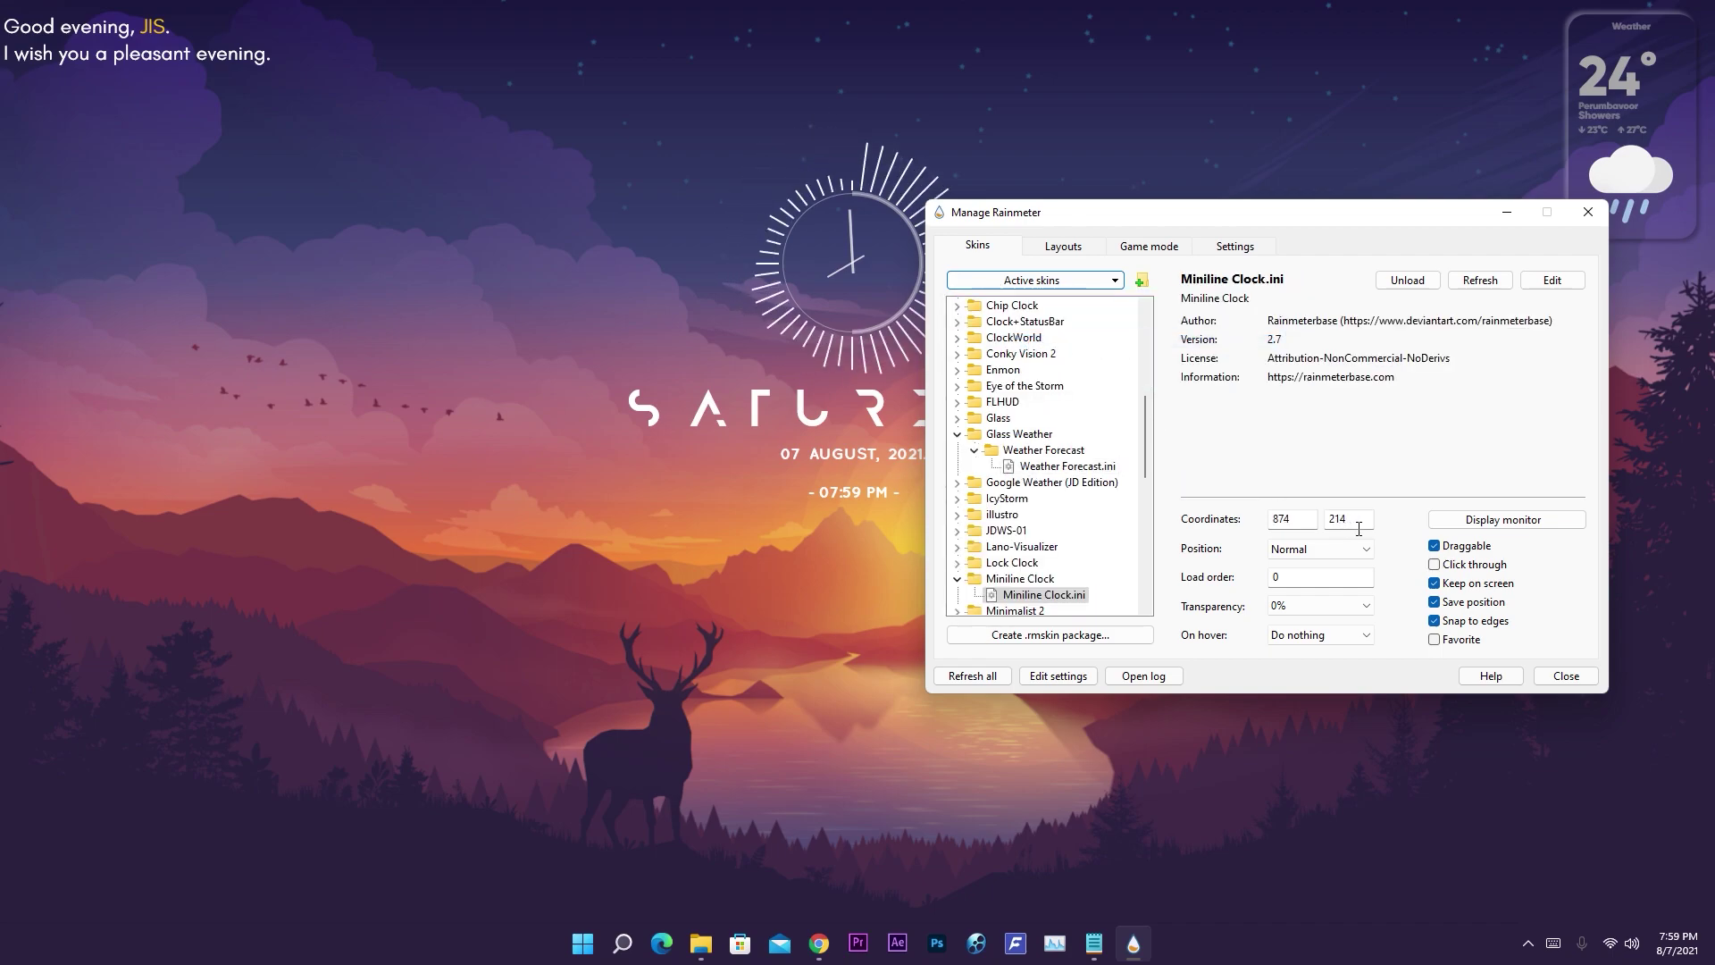
click(1434, 566)
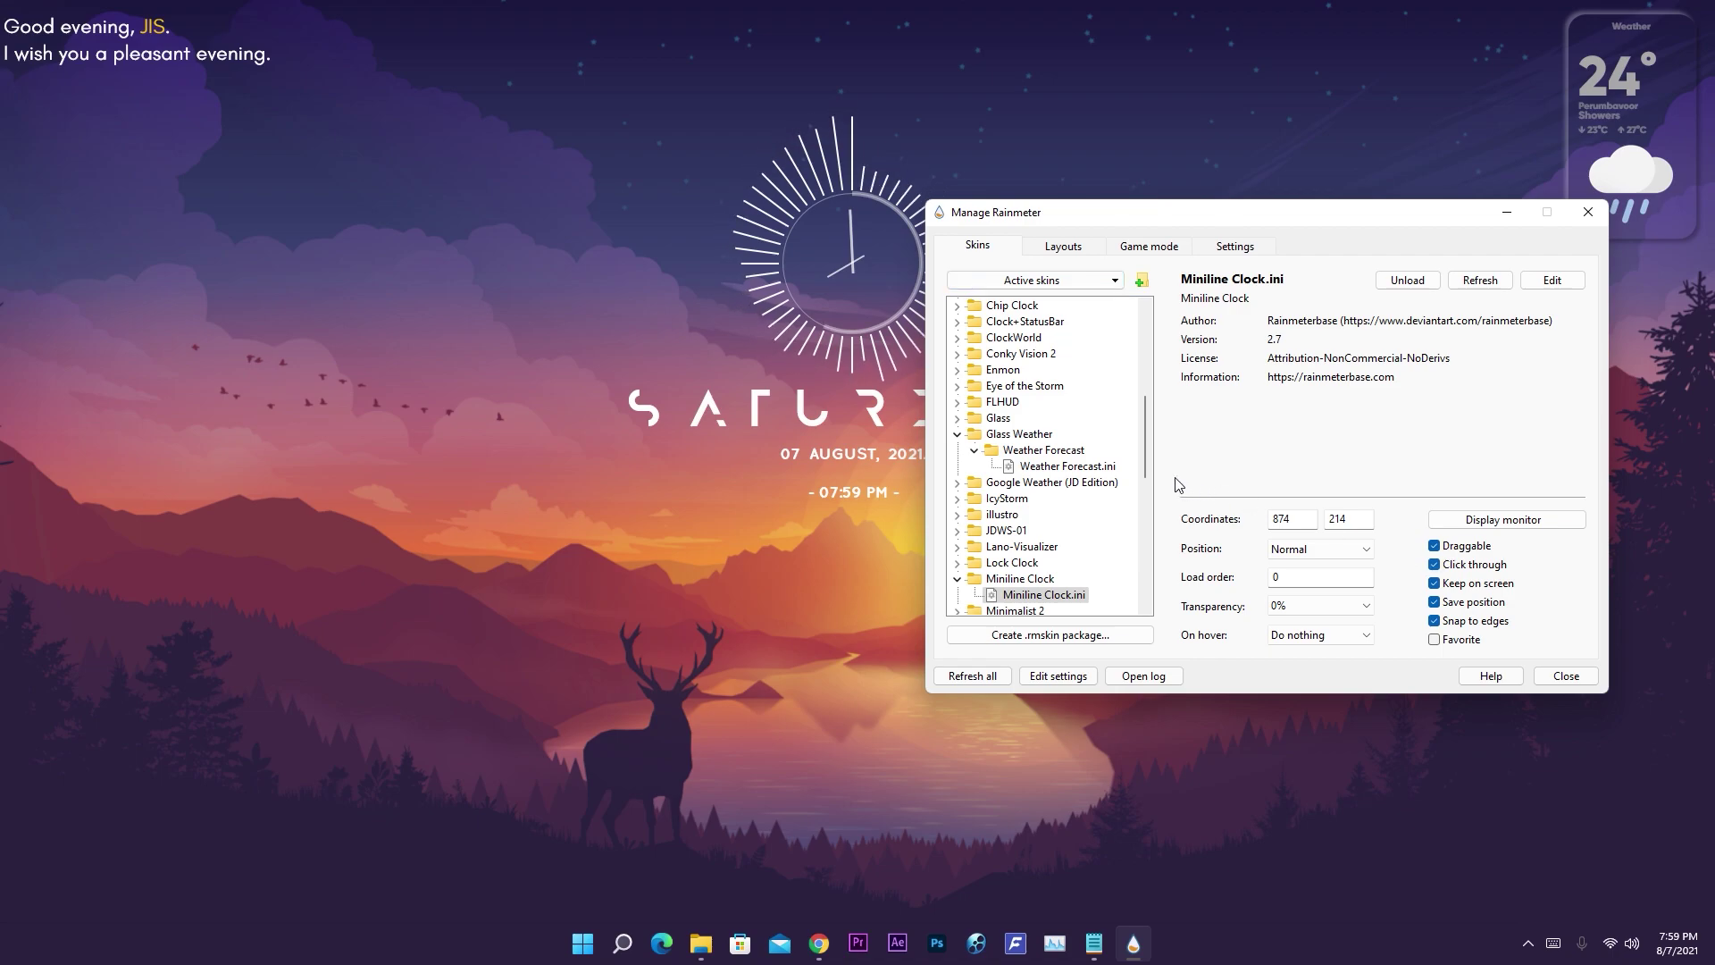
click(998, 282)
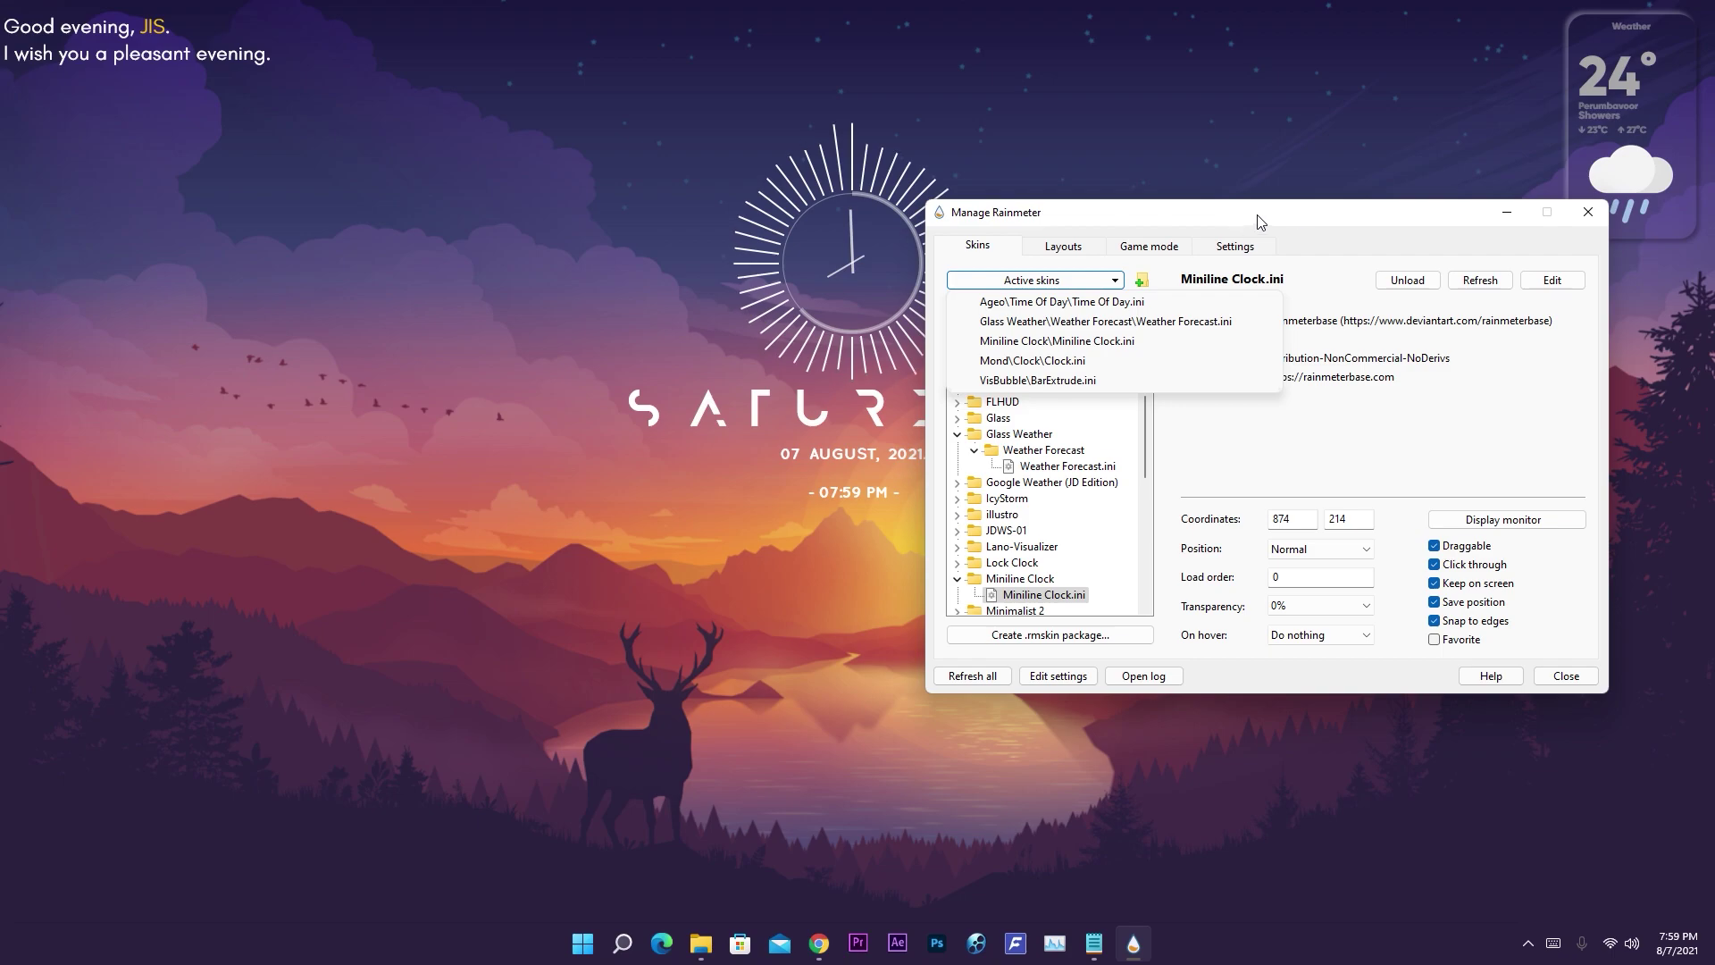
click(1507, 212)
click(1507, 213)
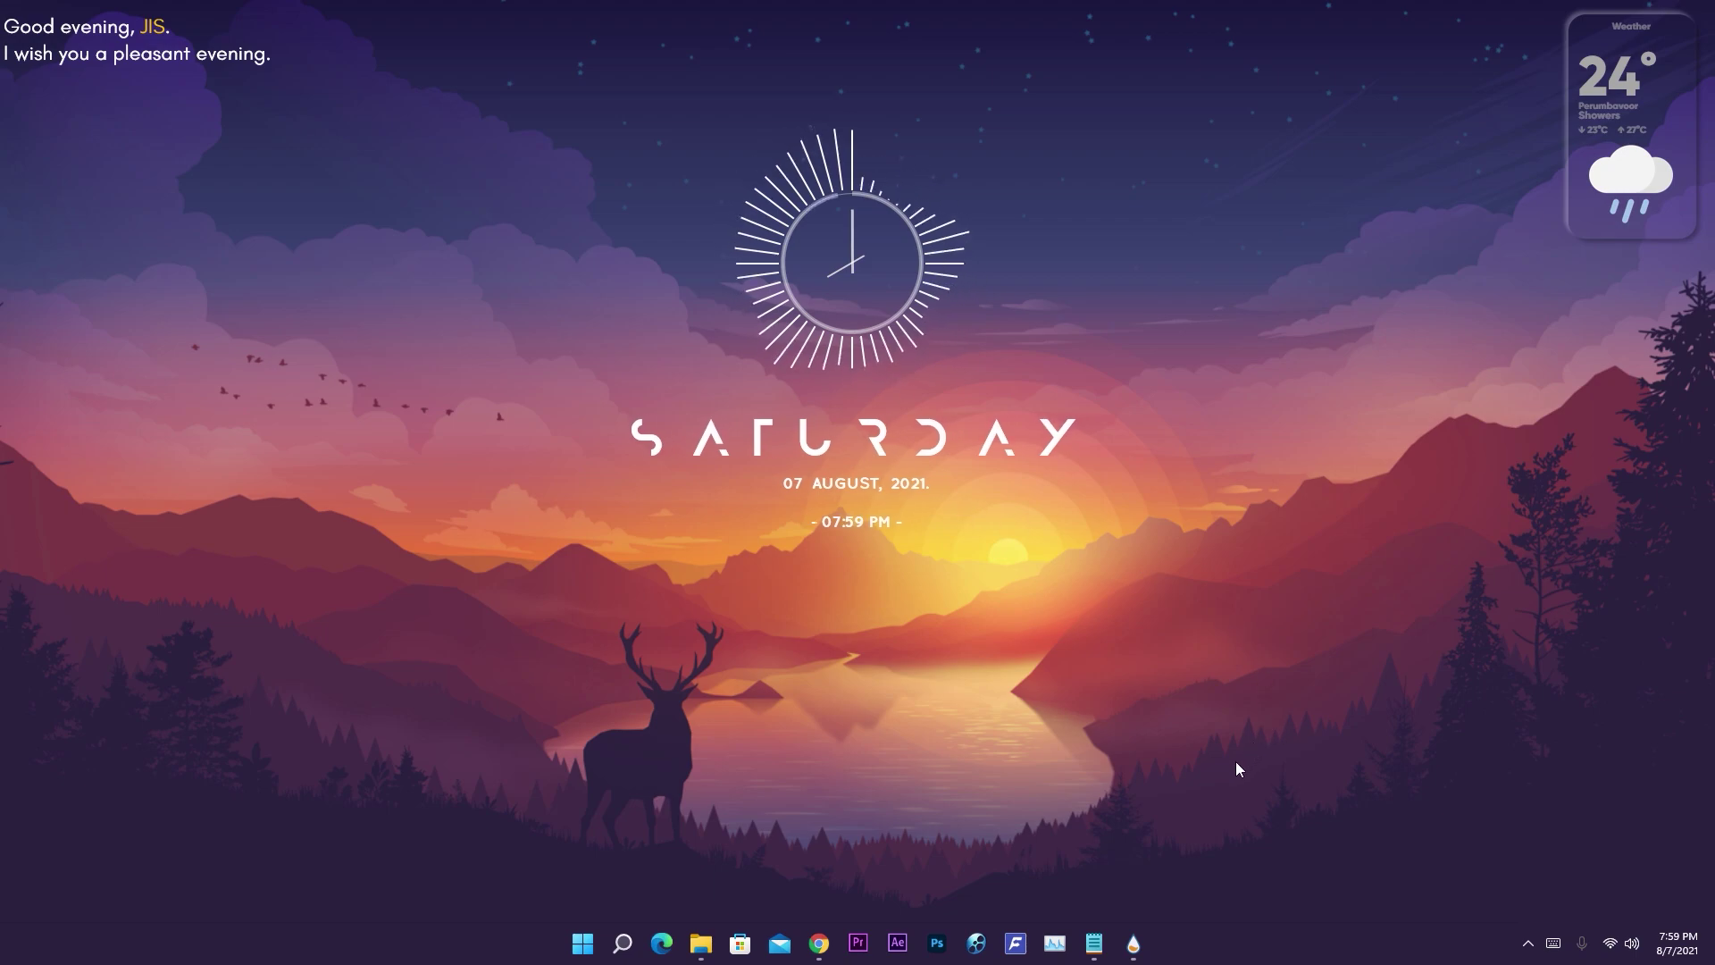
- Examine Rainmeter's resource use in Task Manager, sorting the processes by CPU and by memory, and close it
click(1055, 943)
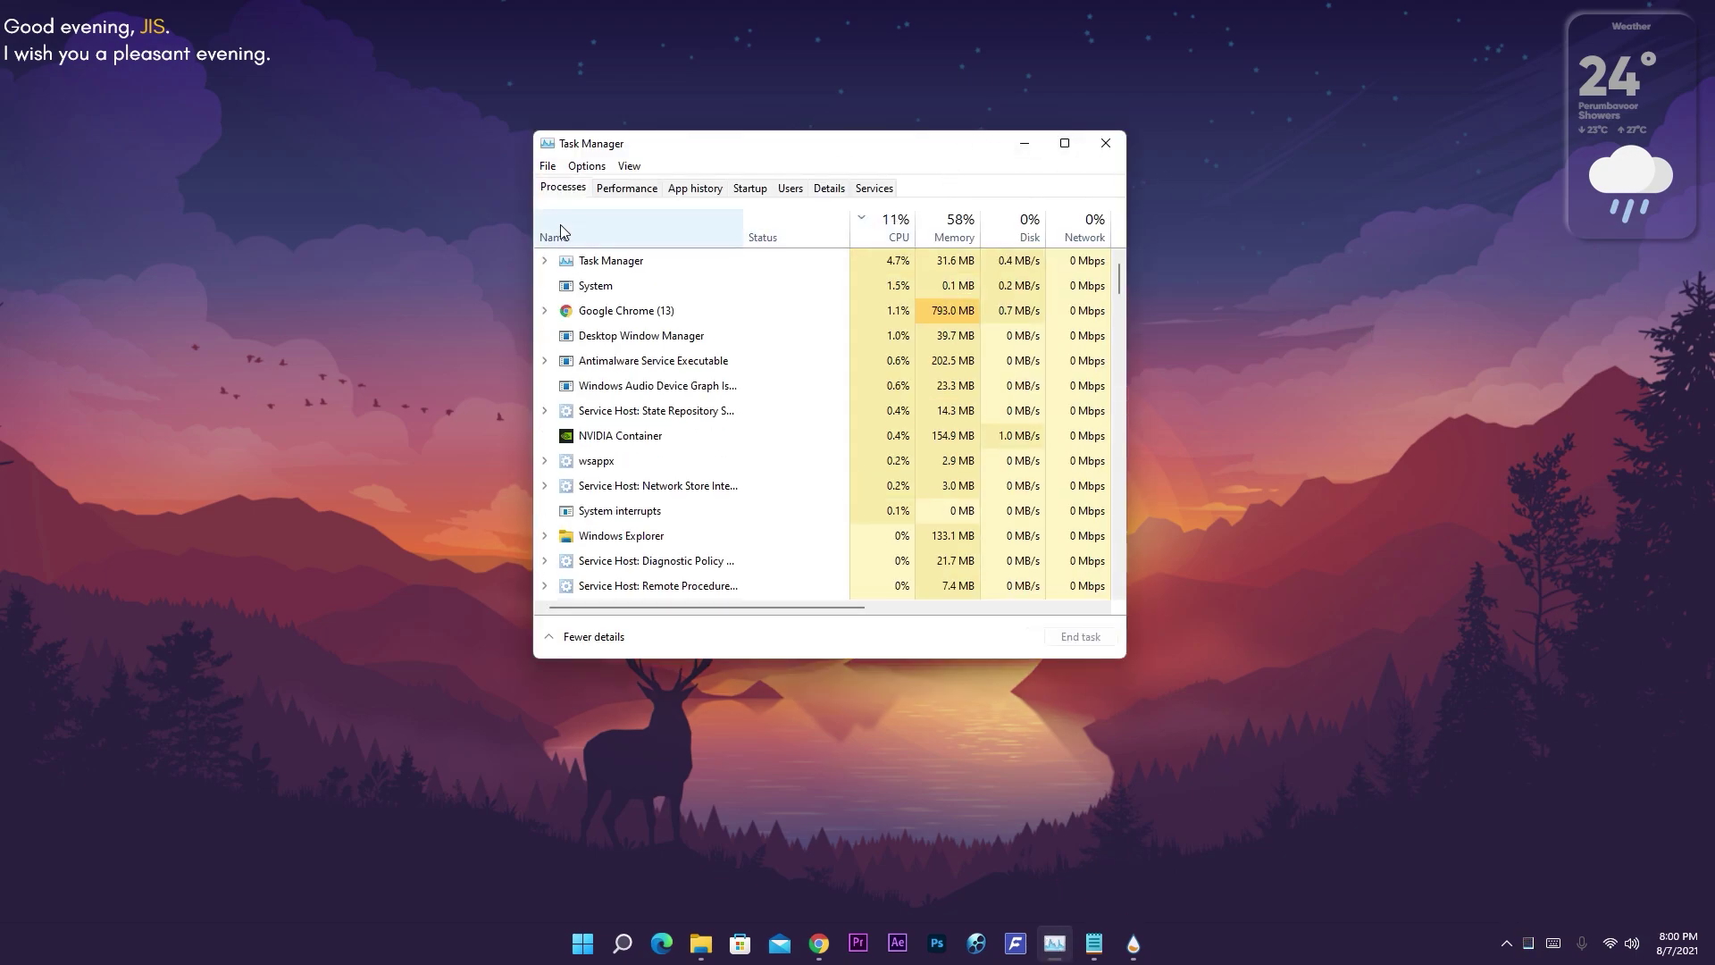
click(898, 234)
click(900, 236)
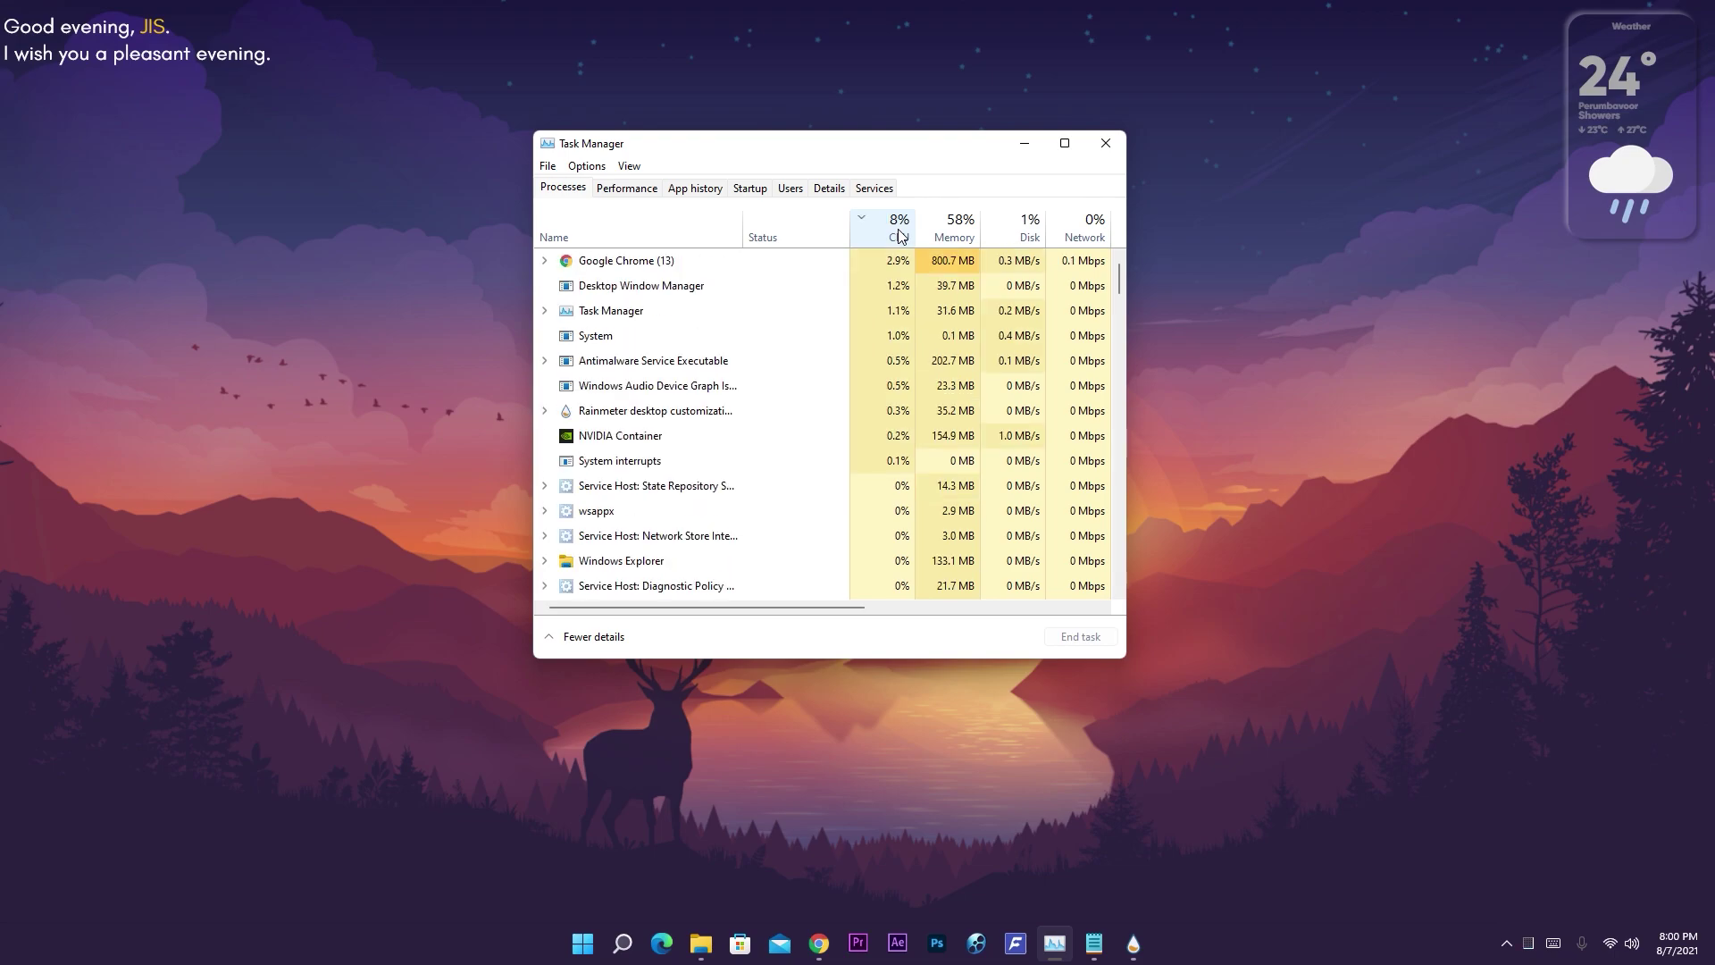
click(688, 362)
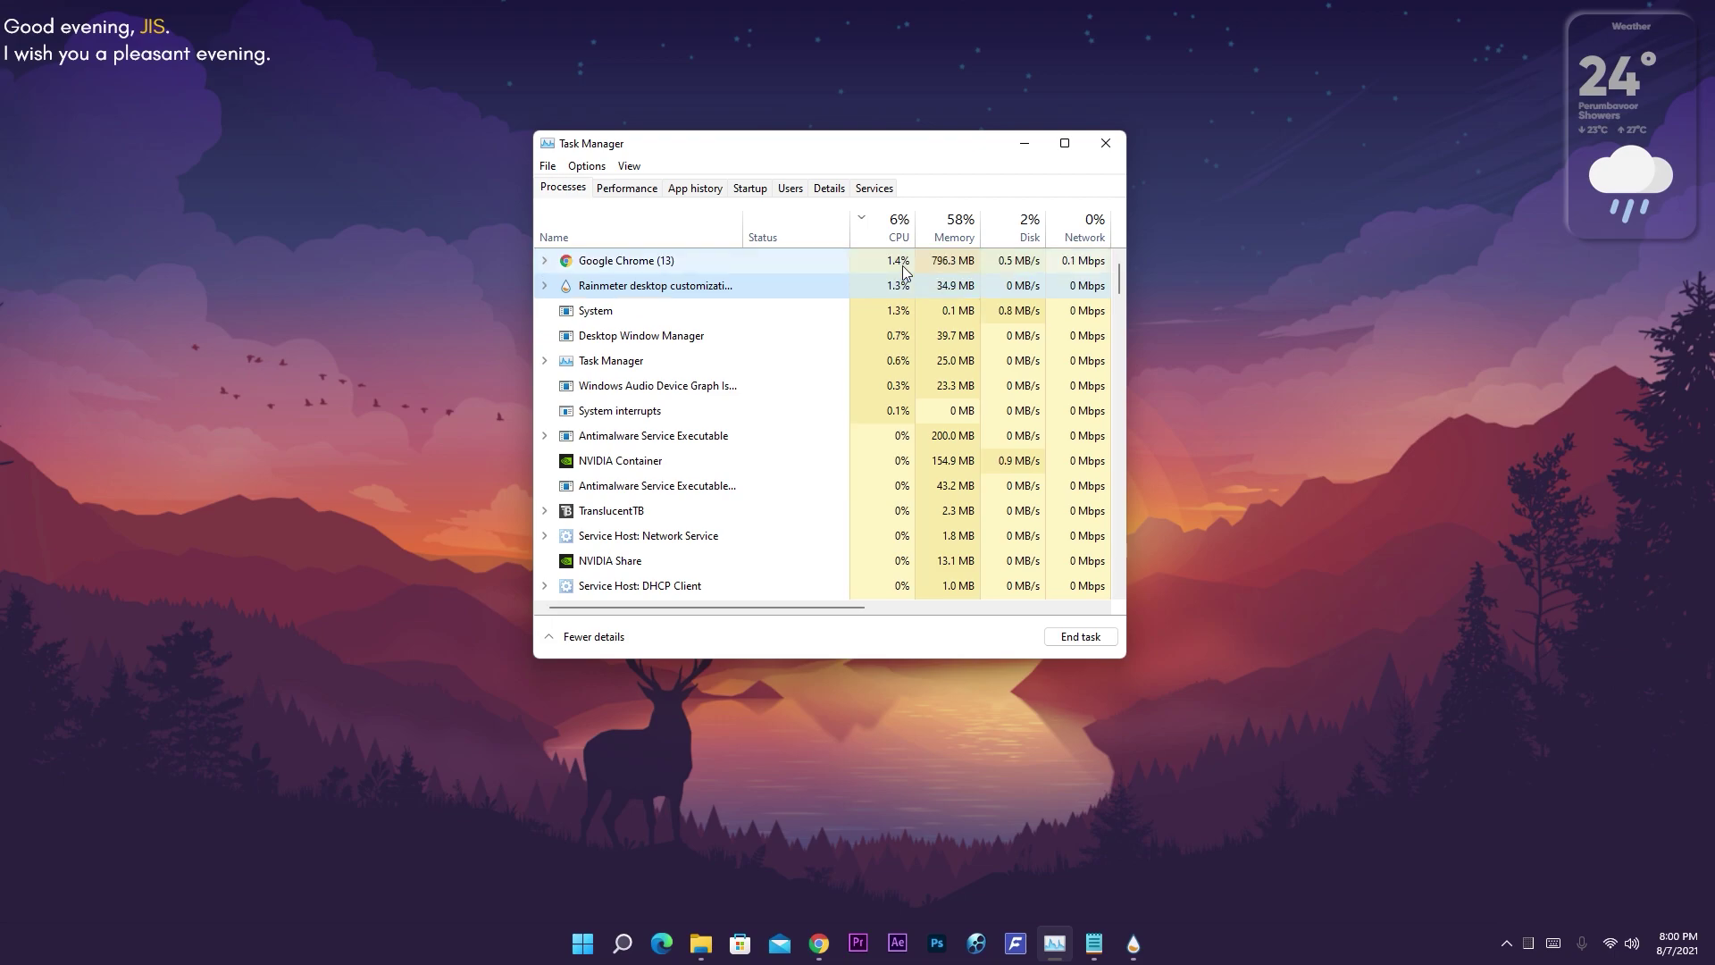
click(963, 238)
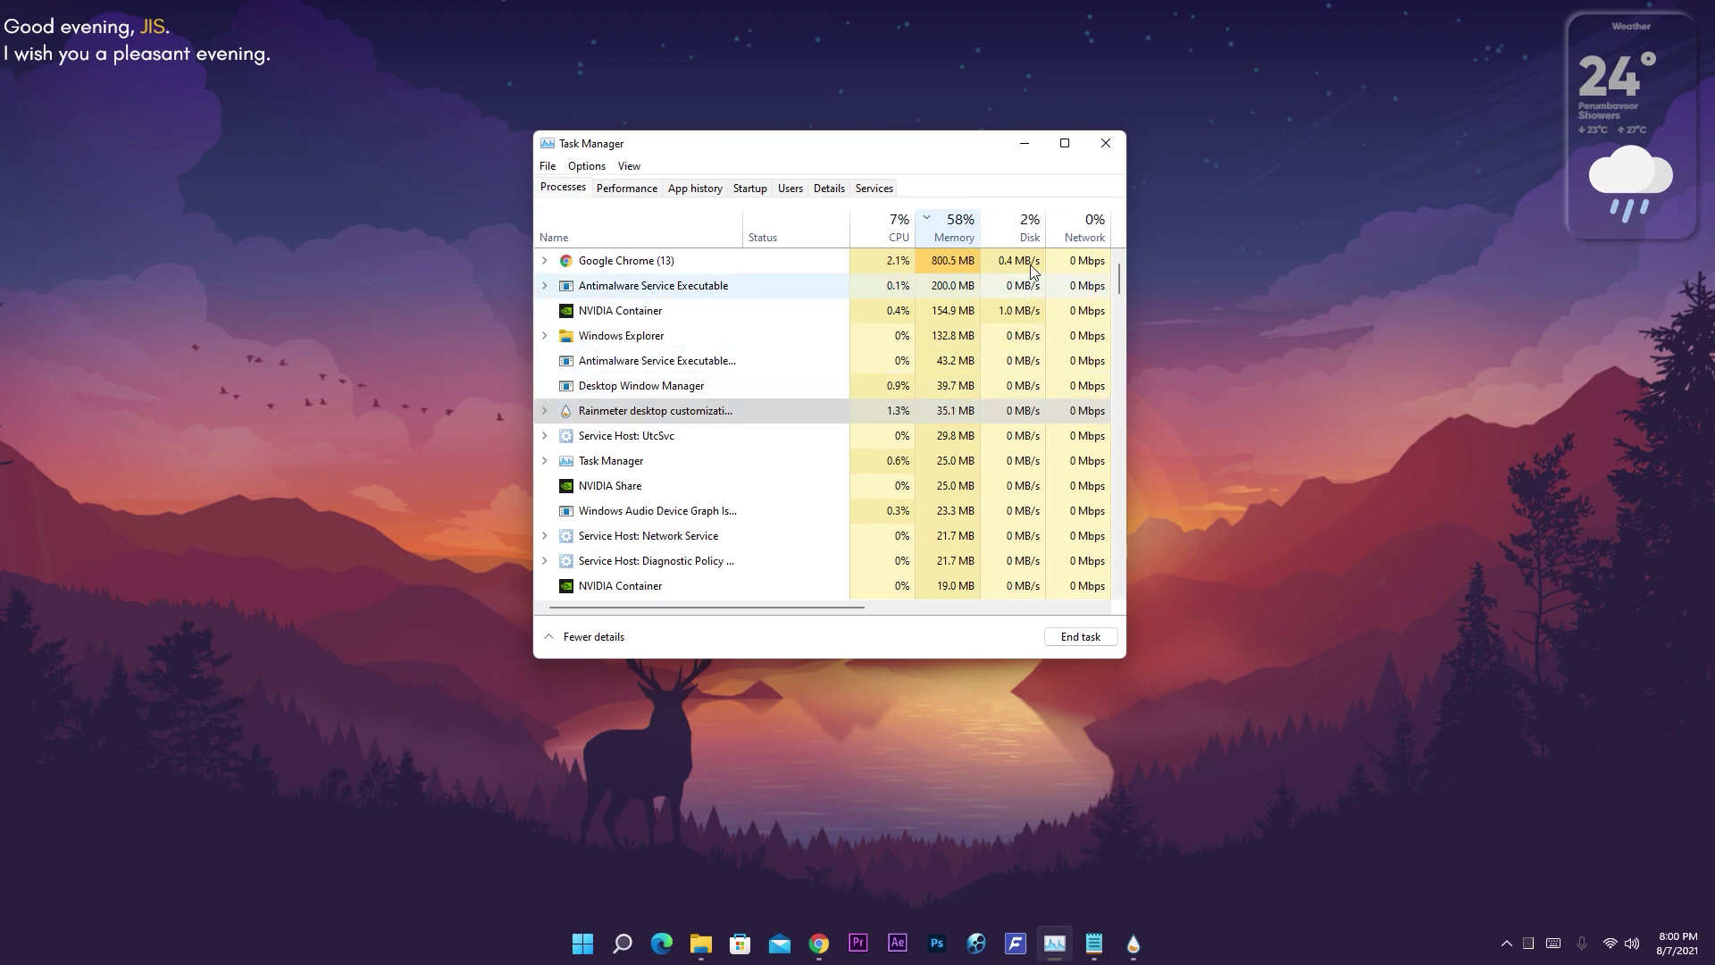
click(1106, 143)
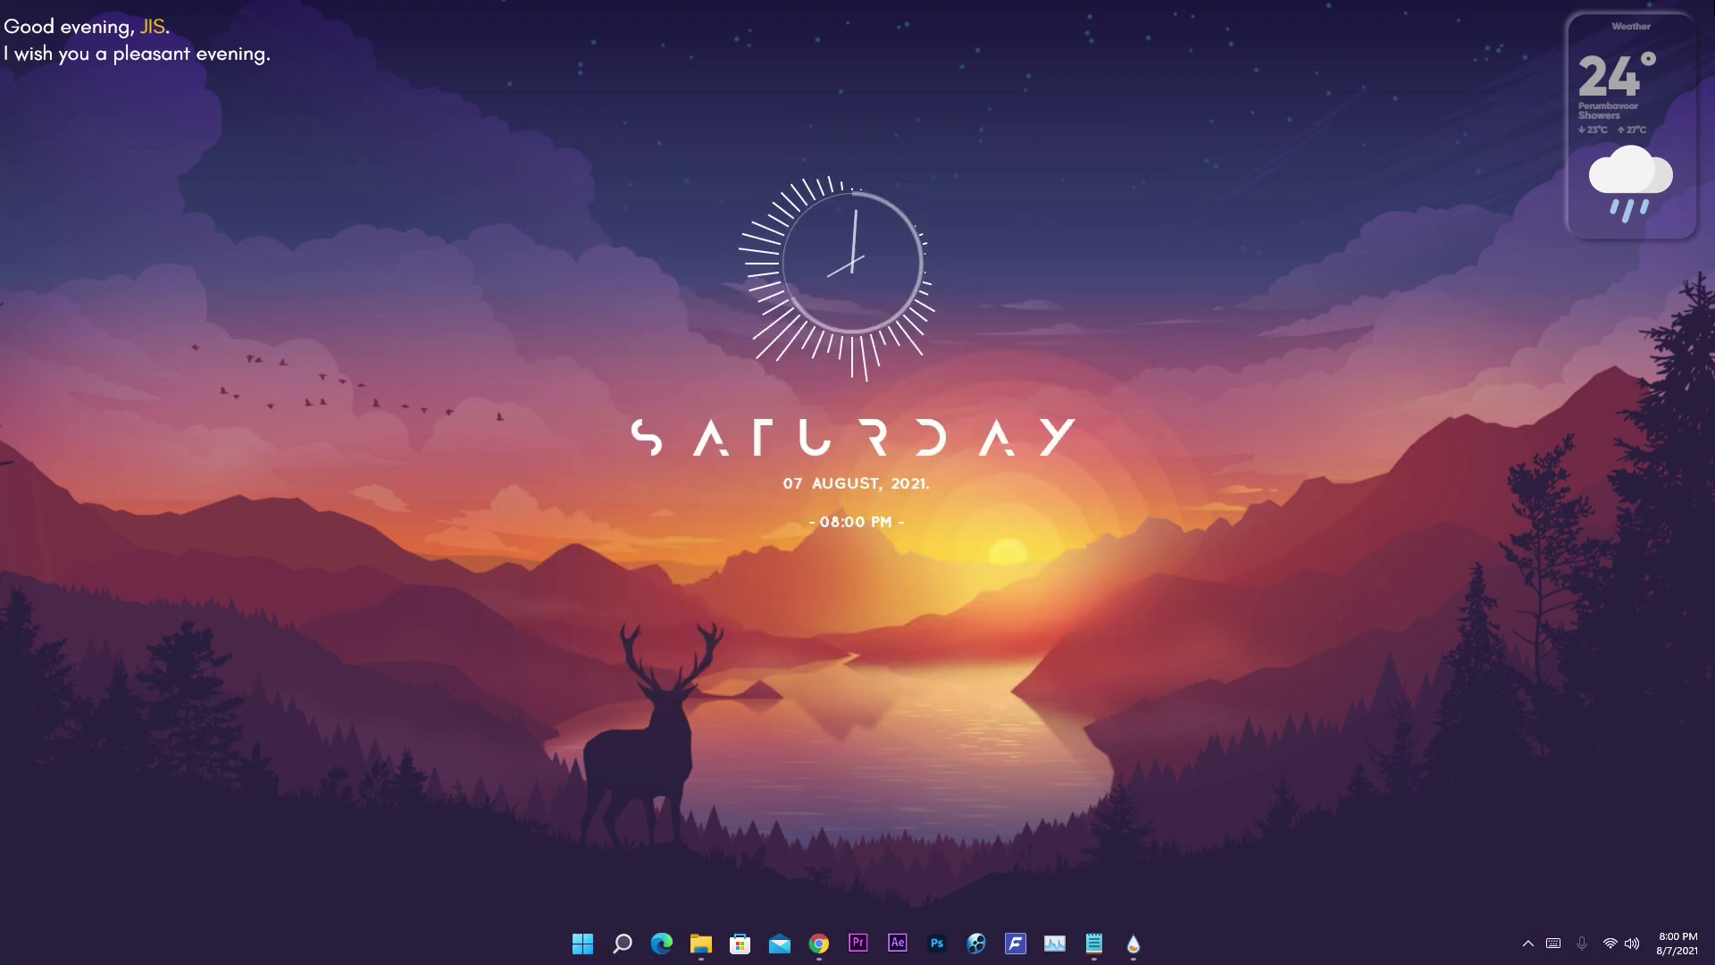